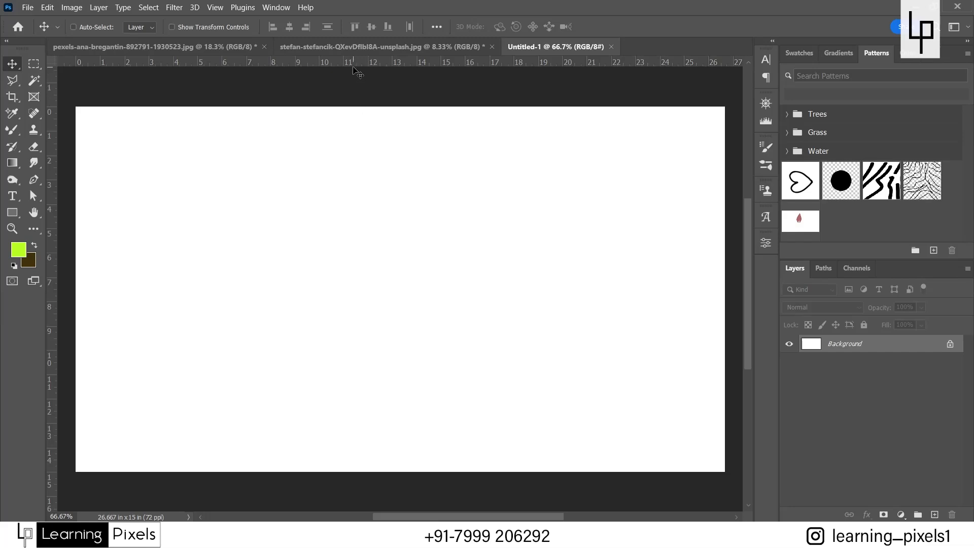
Compare the direct image adjustment commands with the available fill and adjustment layer types.
left_click(72, 8)
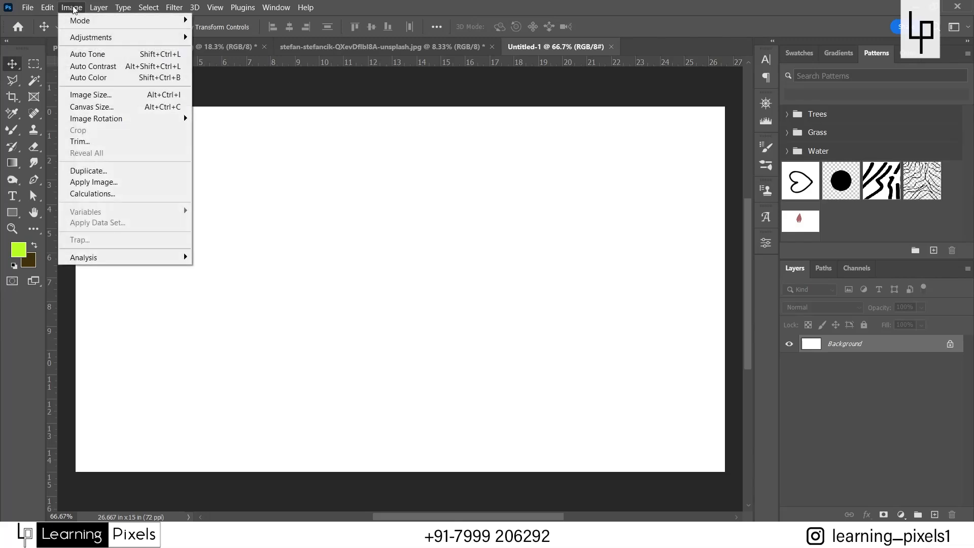
mouse_move(101, 39)
left_click(605, 3)
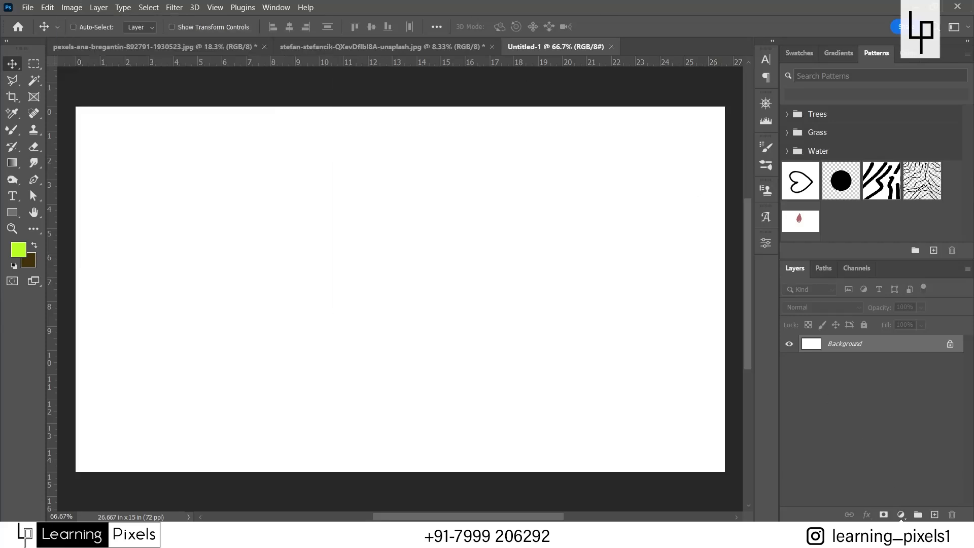
left_click(902, 515)
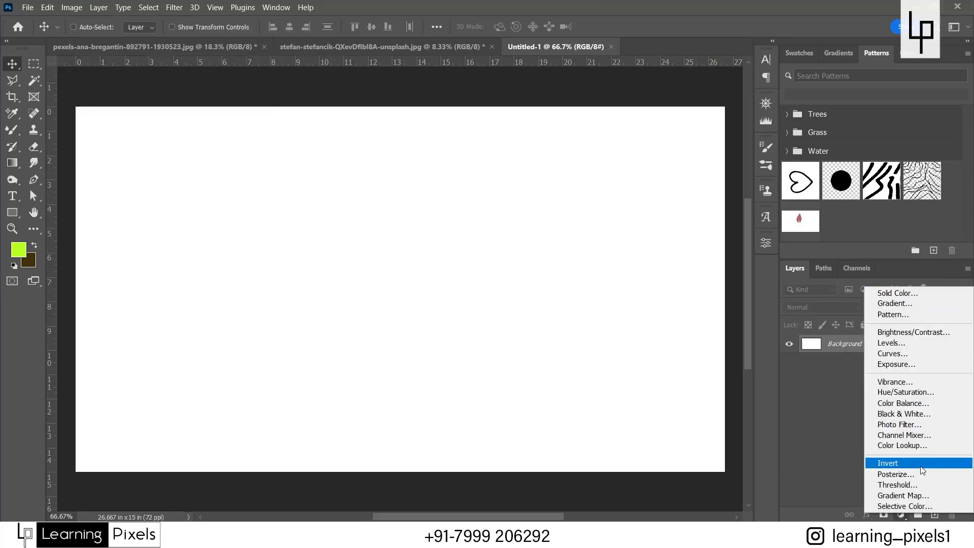
left_click(69, 8)
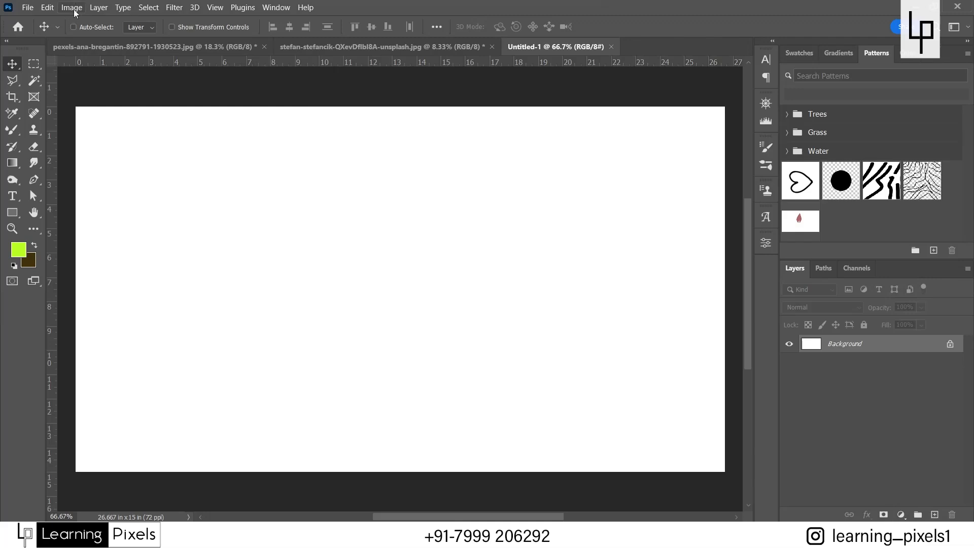
left_click(72, 7)
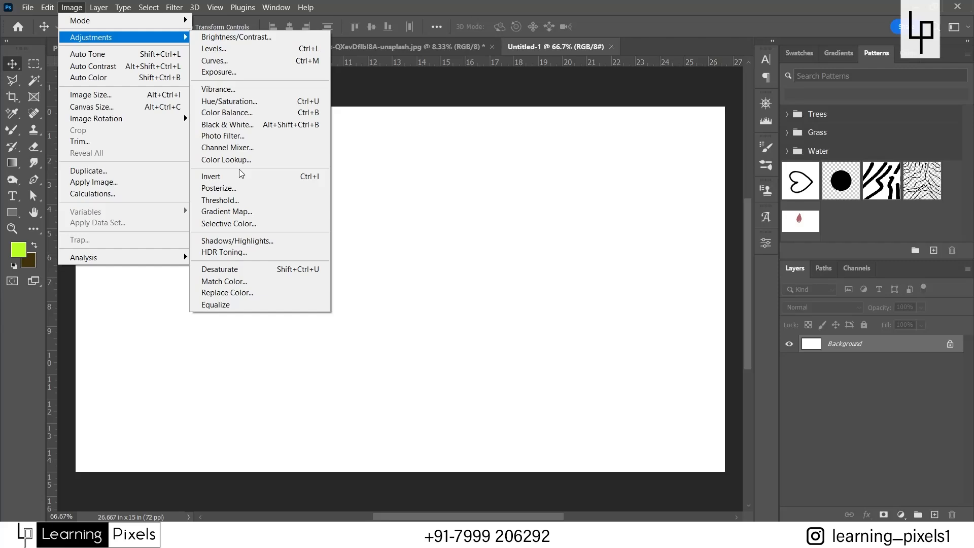
left_click(480, 249)
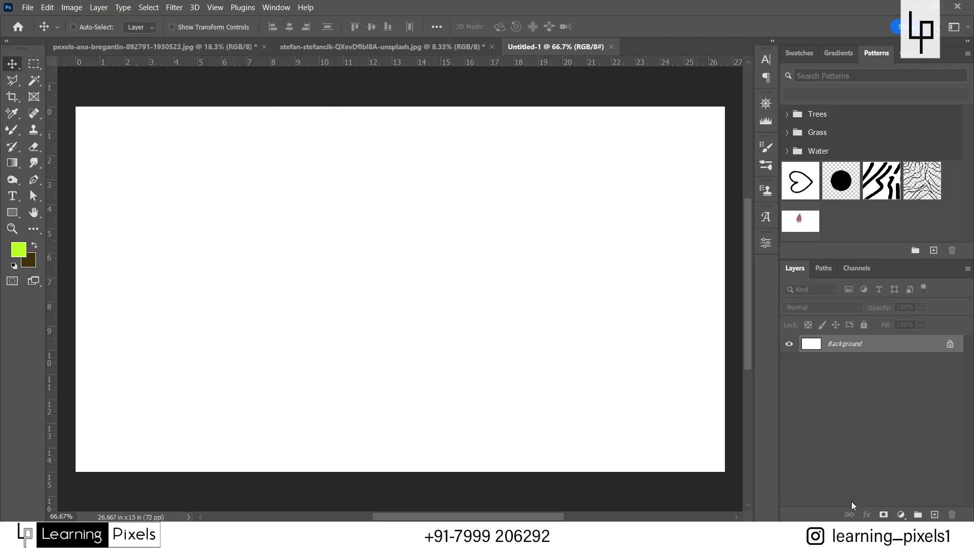
left_click(901, 514)
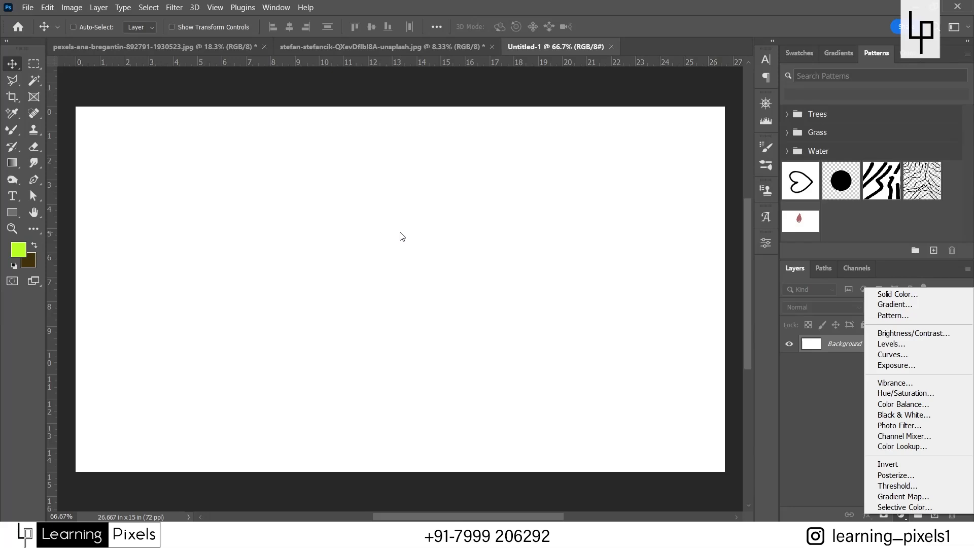
key("Escape")
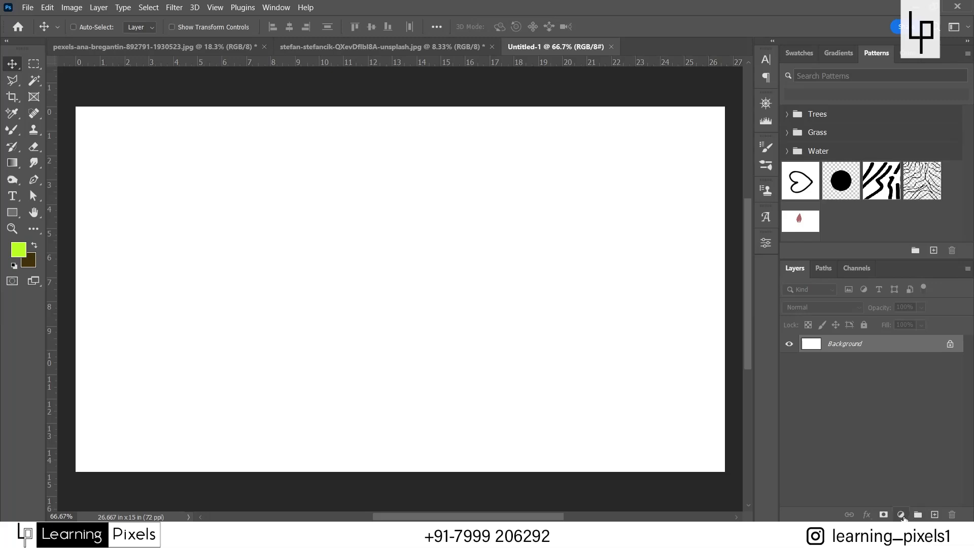
left_click(901, 515)
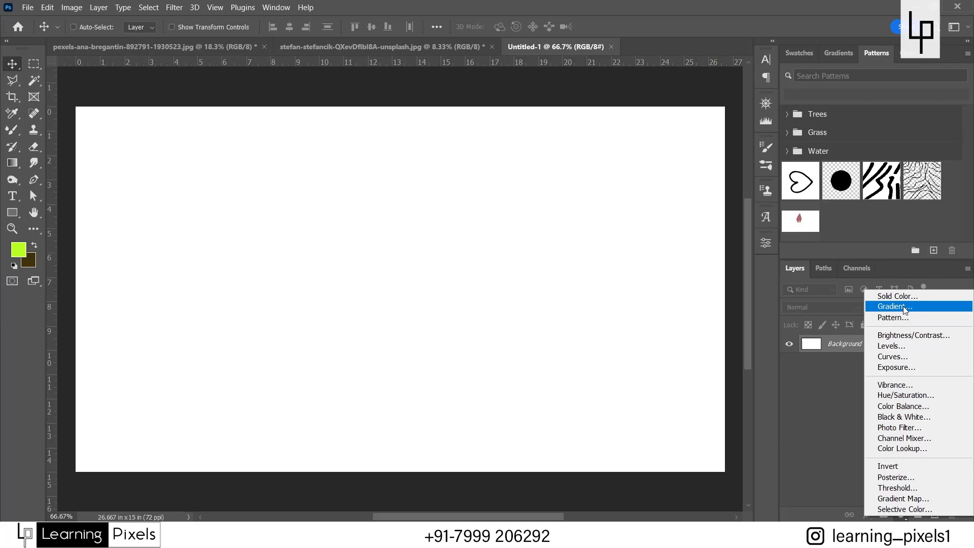
left_click(74, 11)
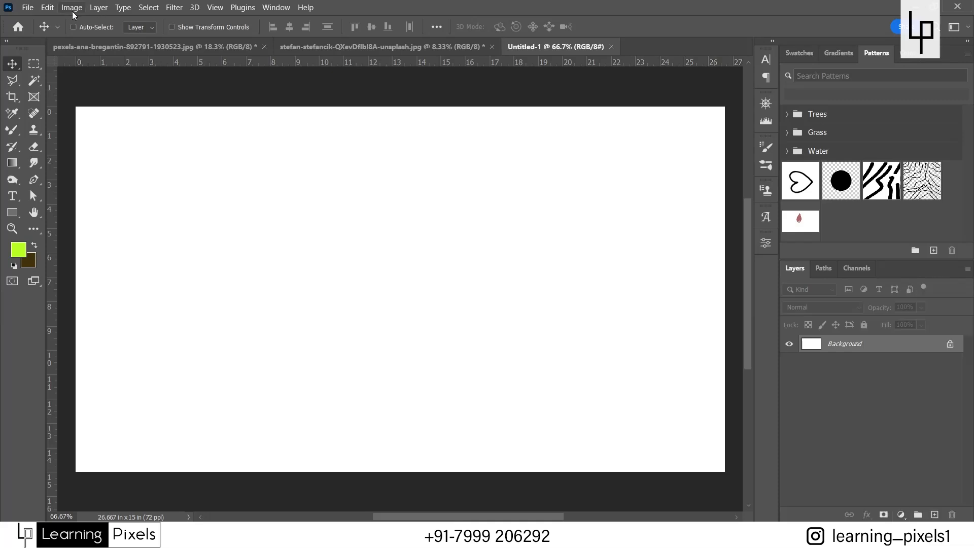
left_click(74, 12)
left_click(389, 4)
Switch to the open portrait photo of the woman in the striped shirt.
left_click(312, 43)
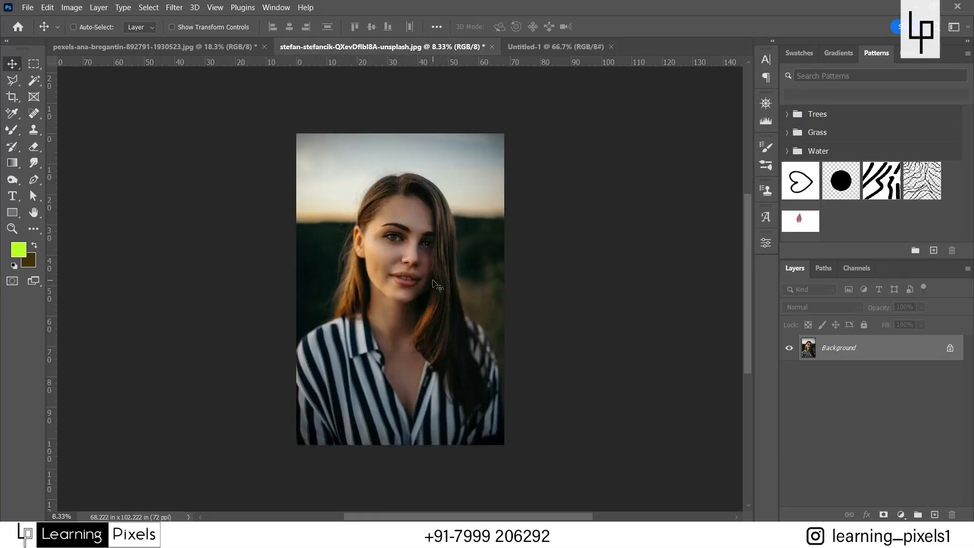
scroll(445, 303, "up", 1)
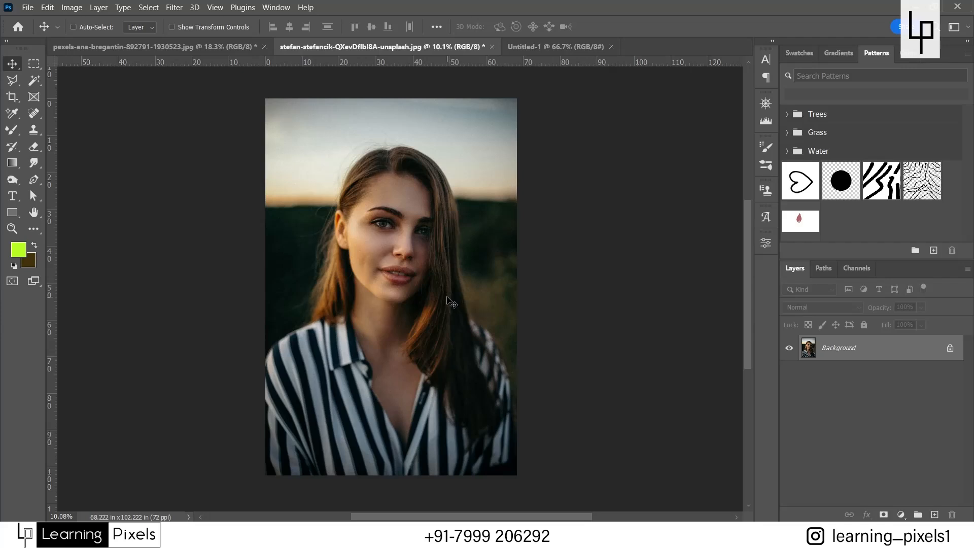
Apply a Brightness/Contrast adjustment with brightness 72 directly to the Background layer.
left_click(71, 7)
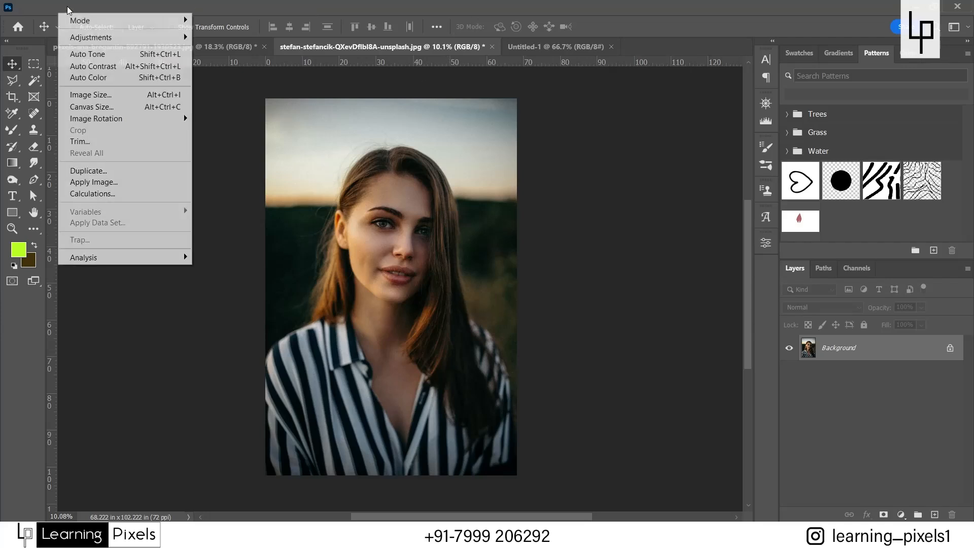
mouse_move(90, 38)
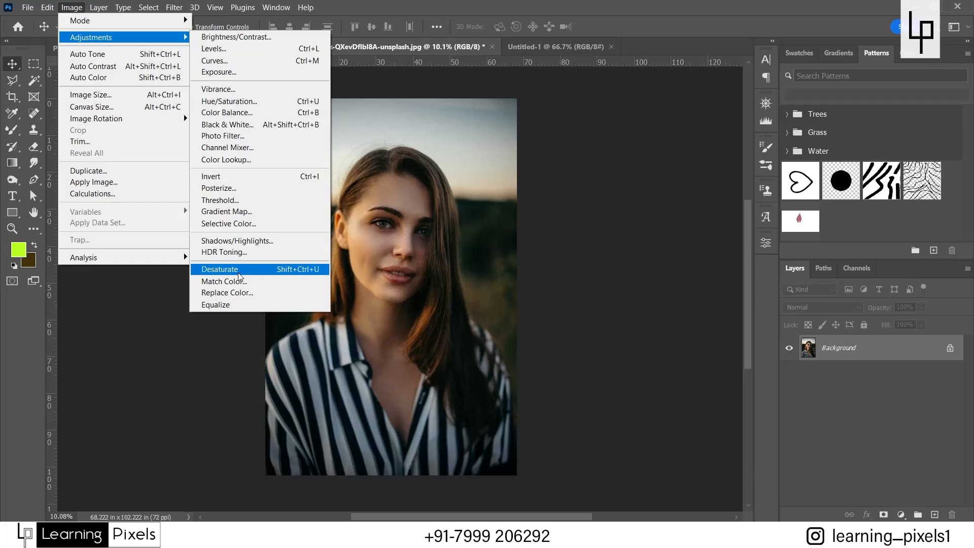
left_click(224, 40)
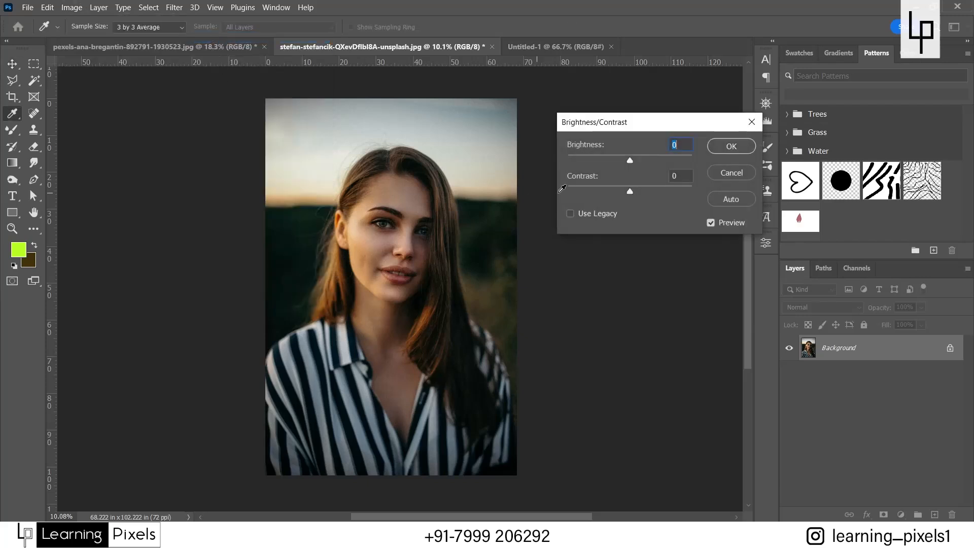
left_click_drag(630, 163, 659, 163)
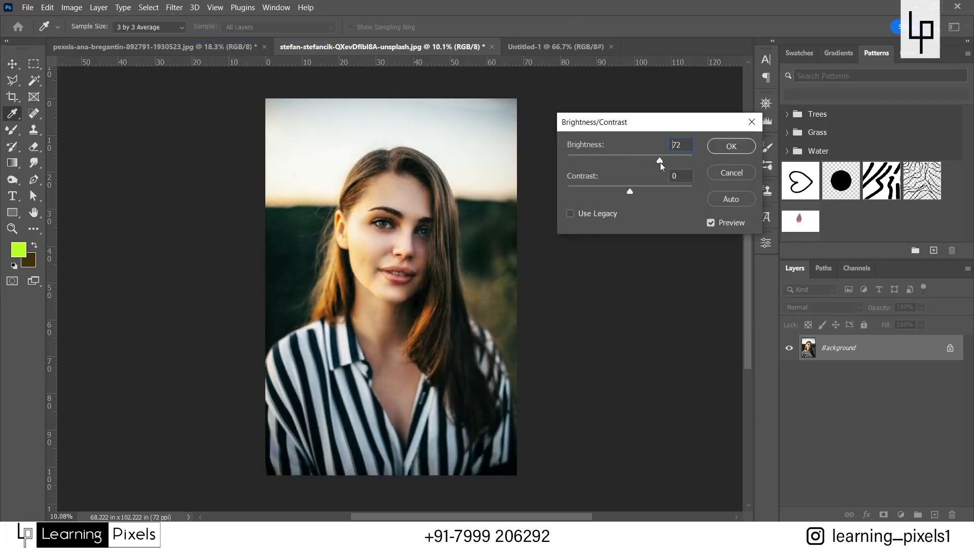
left_click(731, 147)
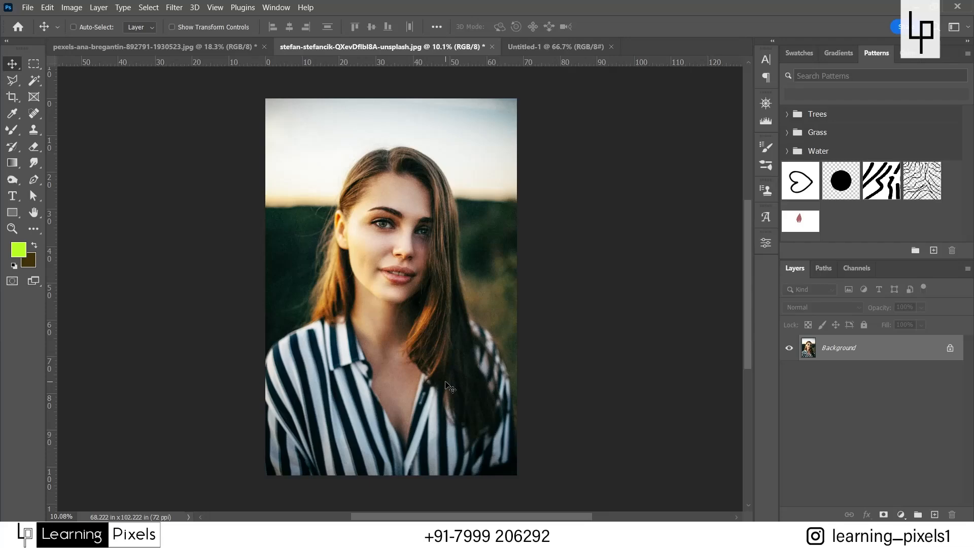
Apply a second Brightness/Contrast adjustment with brightness -41 directly to the Background layer.
left_click(72, 7)
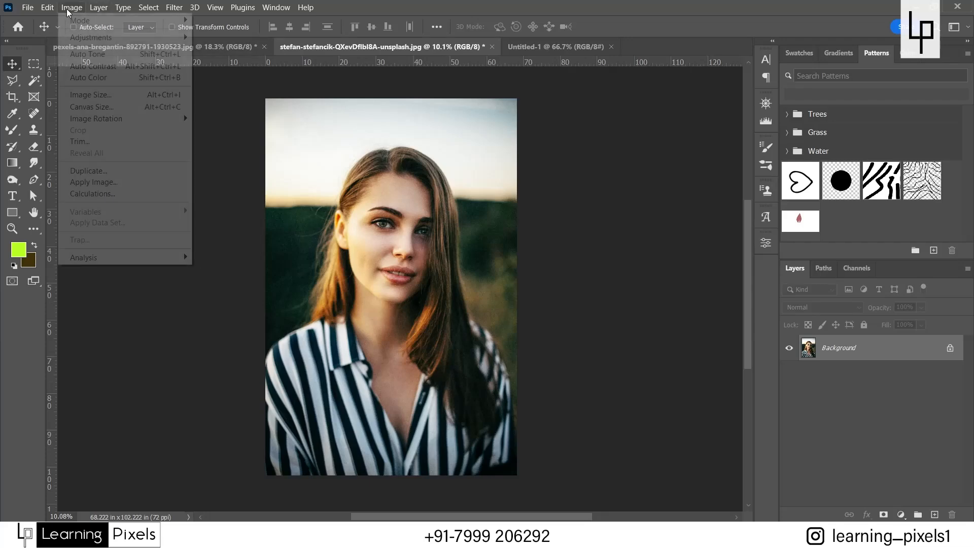
mouse_move(92, 40)
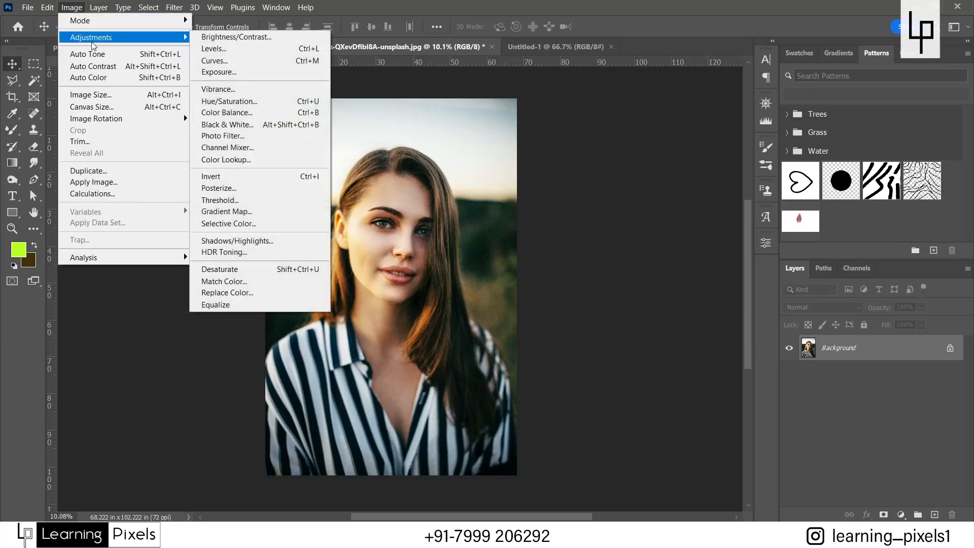
left_click(233, 39)
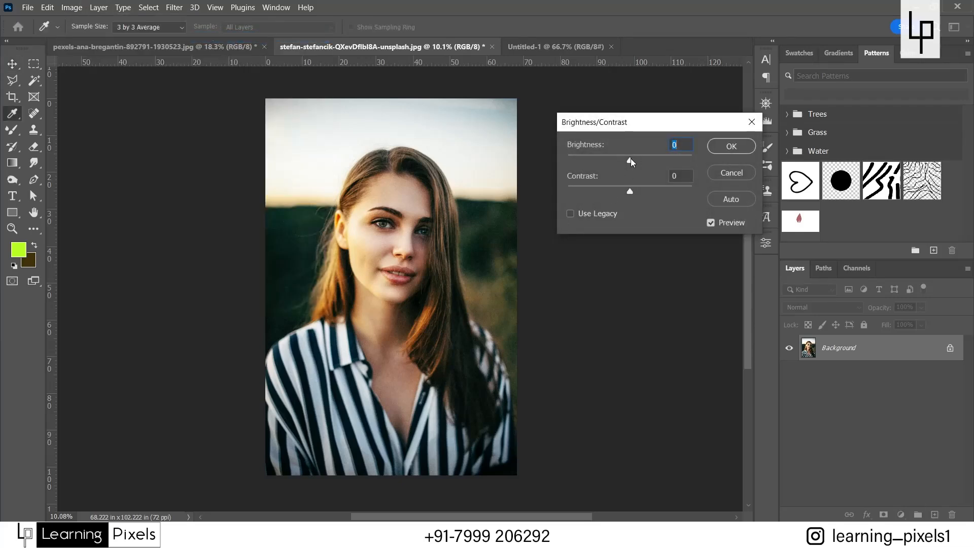
left_click_drag(630, 159, 612, 159)
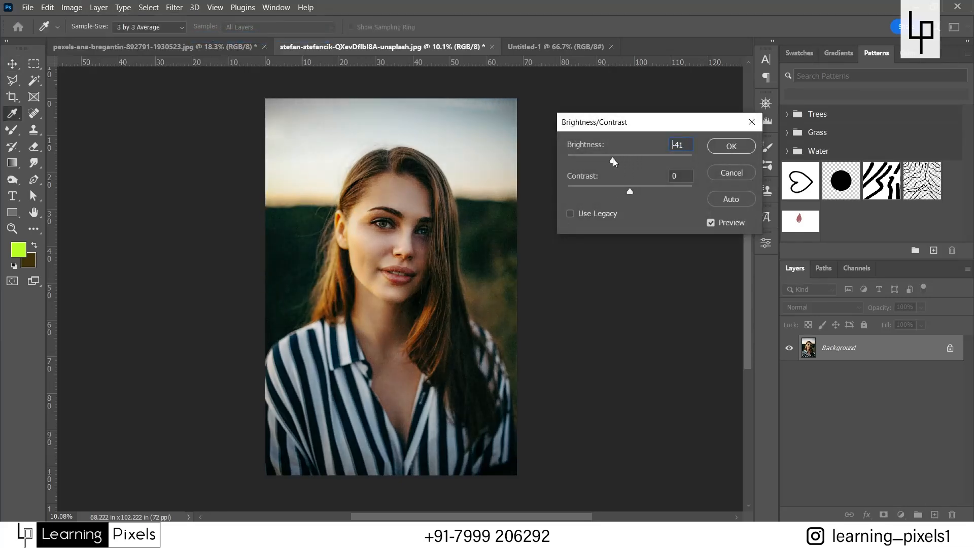
left_click(723, 153)
key("v")
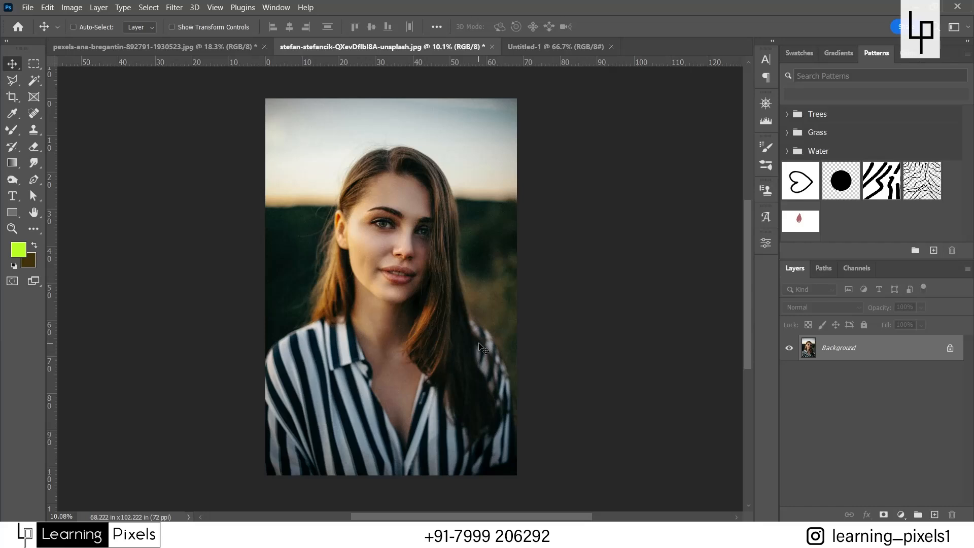
Undo both brightness adjustments on the Background layer.
key("ctrl+z")
key("ctrl+z")
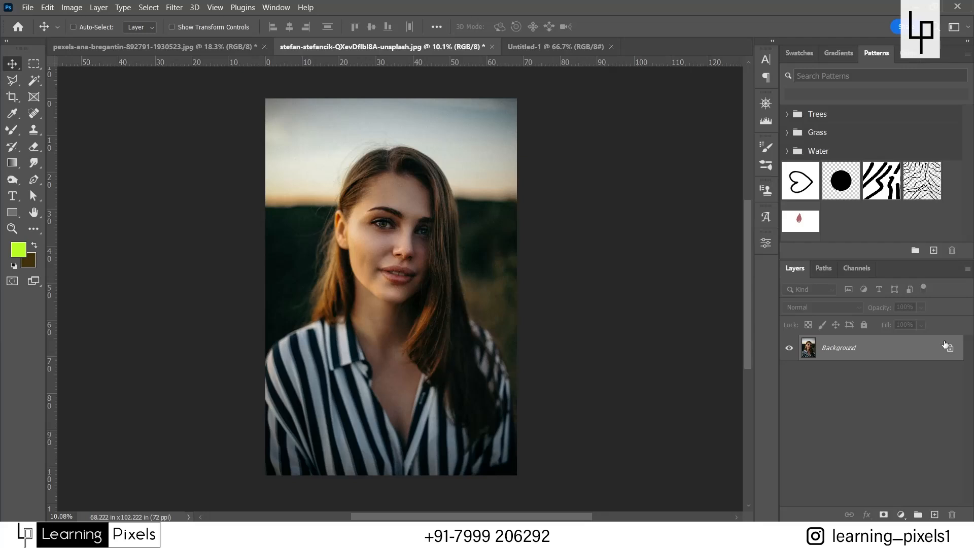
Duplicate the Background layer and convert the copy to a smart object.
key("ctrl+j")
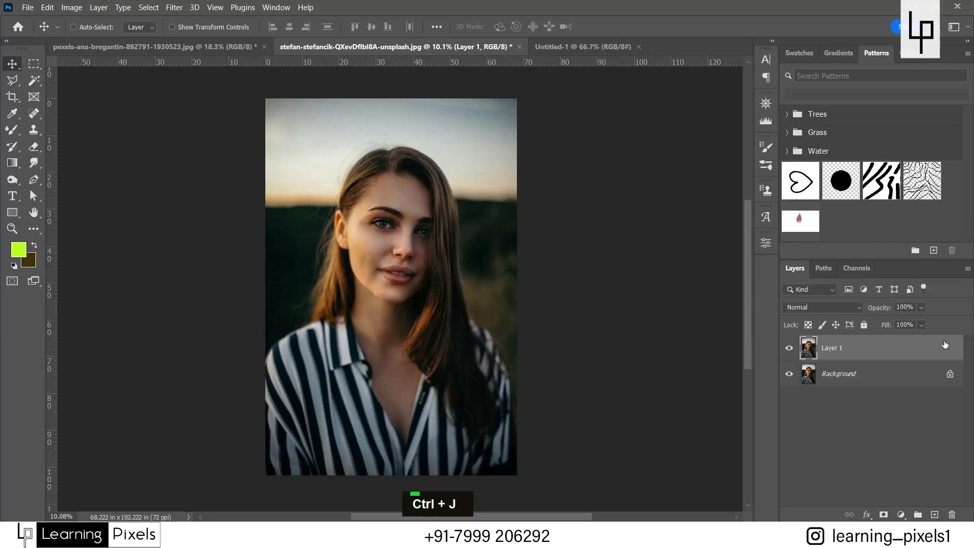
right_click(893, 351)
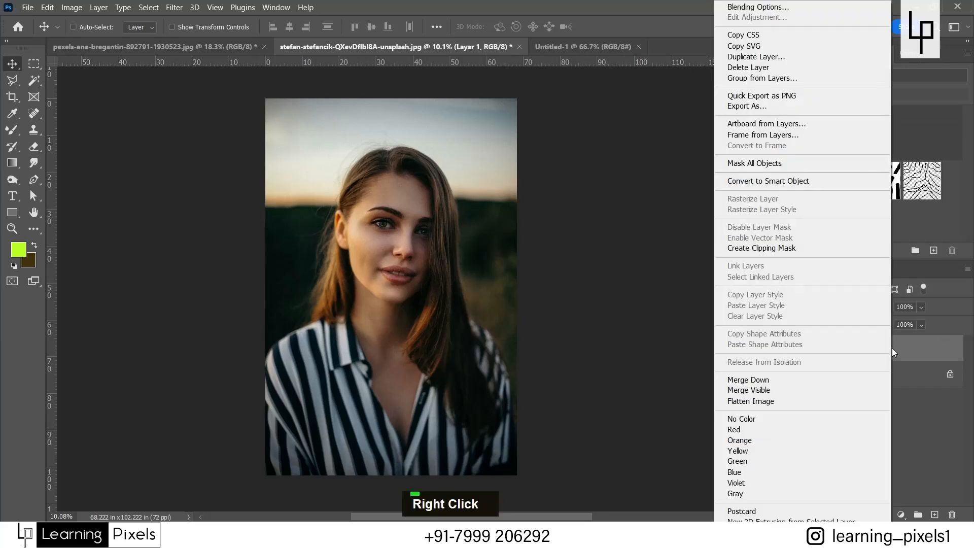
left_click(779, 182)
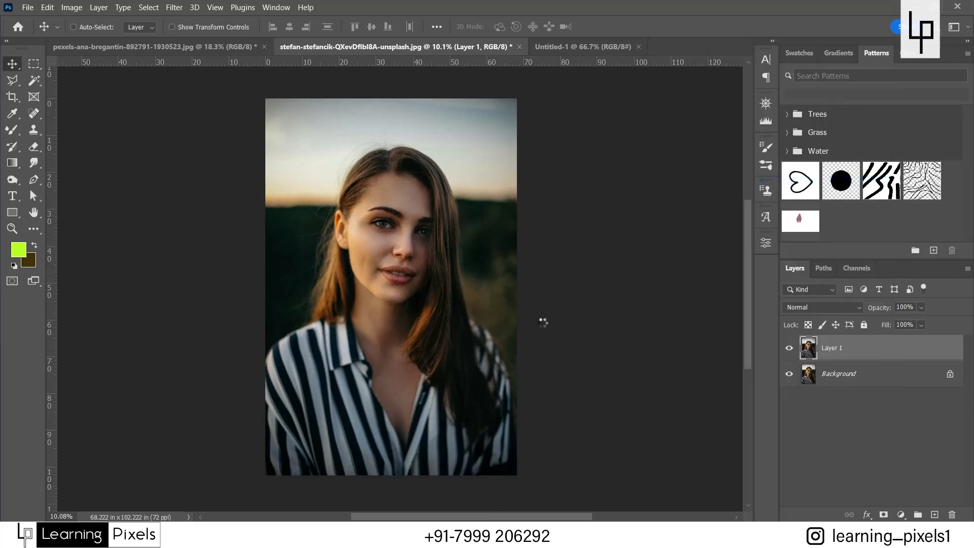
Apply Brightness/Contrast with brightness 47 to the Layer 1 smart object, and toggle its smart filters off and on to compare.
left_click(71, 7)
mouse_move(114, 37)
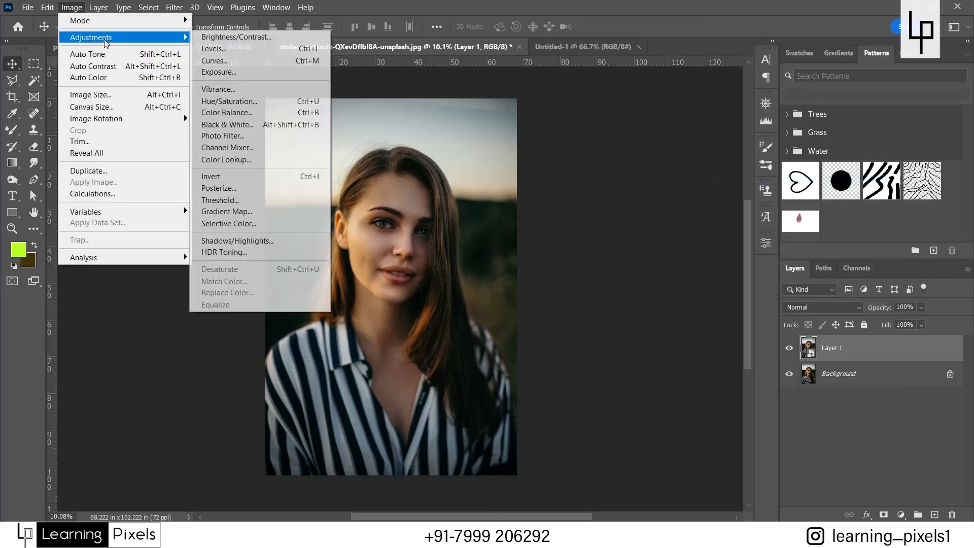
left_click(241, 39)
left_click_drag(442, 126, 541, 127)
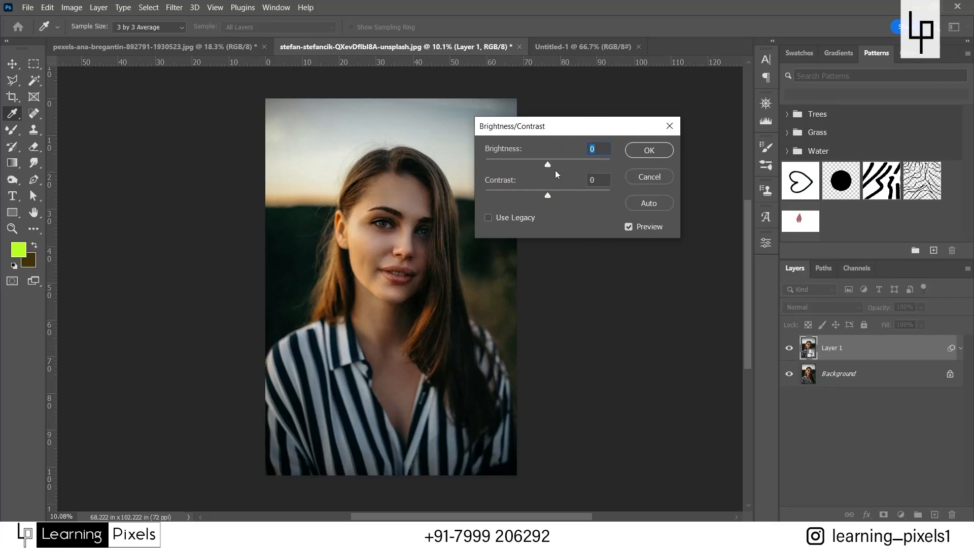
left_click_drag(547, 163, 568, 163)
left_click(656, 153)
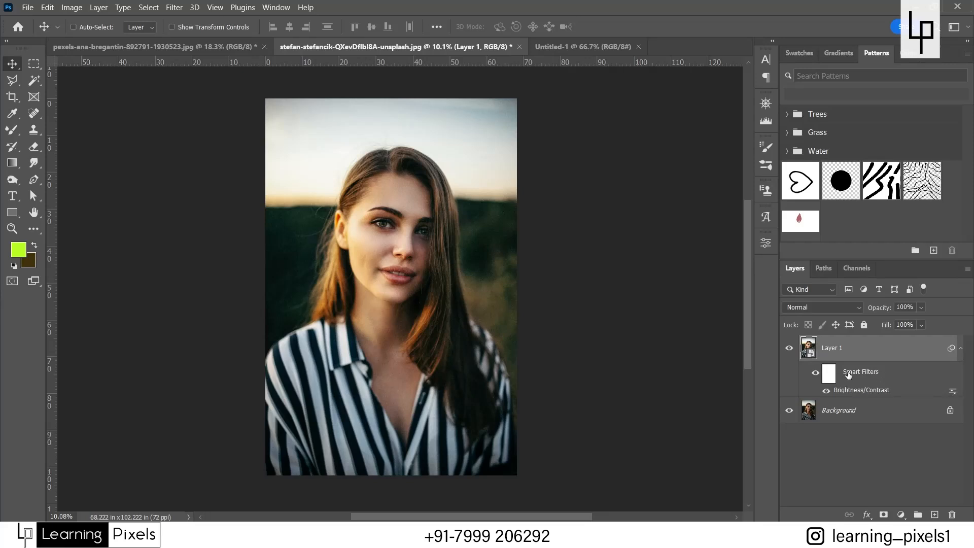
left_click(816, 374)
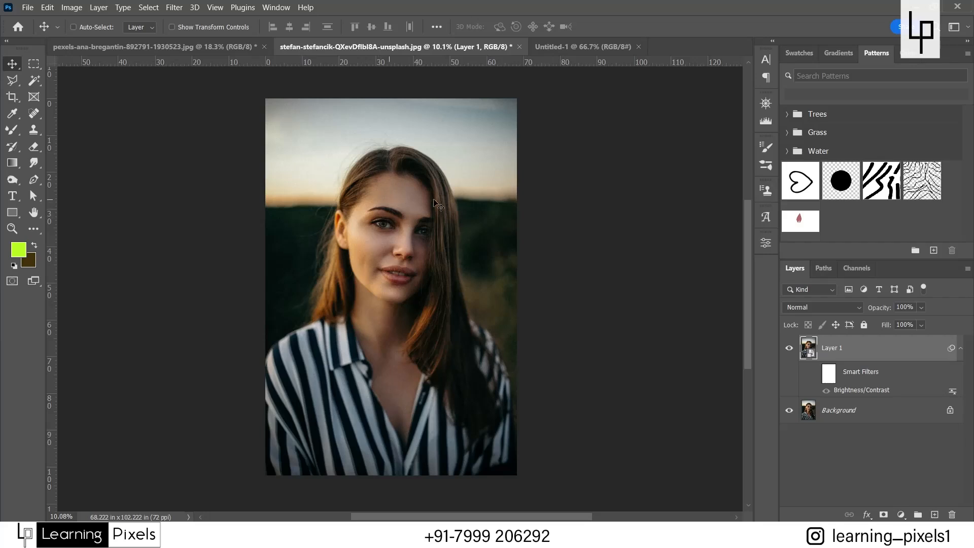
left_click(816, 374)
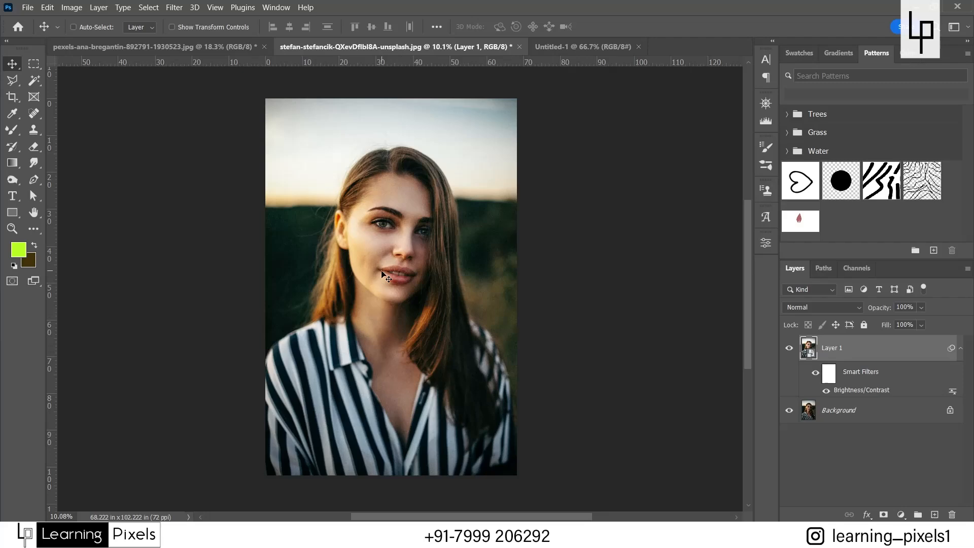
Re-edit Layer 1's Brightness/Contrast smart filter, lowering the brightness and slightly reducing the contrast.
double_click(873, 392)
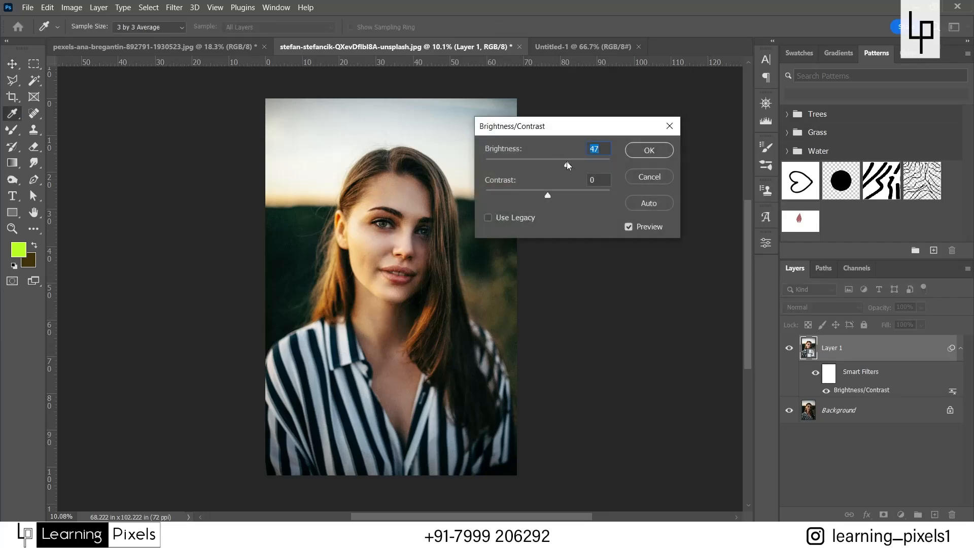
mouse_move(548, 165)
left_mouse_down()
mouse_move(522, 164)
mouse_move(555, 163)
left_mouse_up()
mouse_move(548, 195)
left_mouse_down()
mouse_move(513, 196)
mouse_move(539, 196)
left_mouse_up()
left_click(649, 150)
key("v")
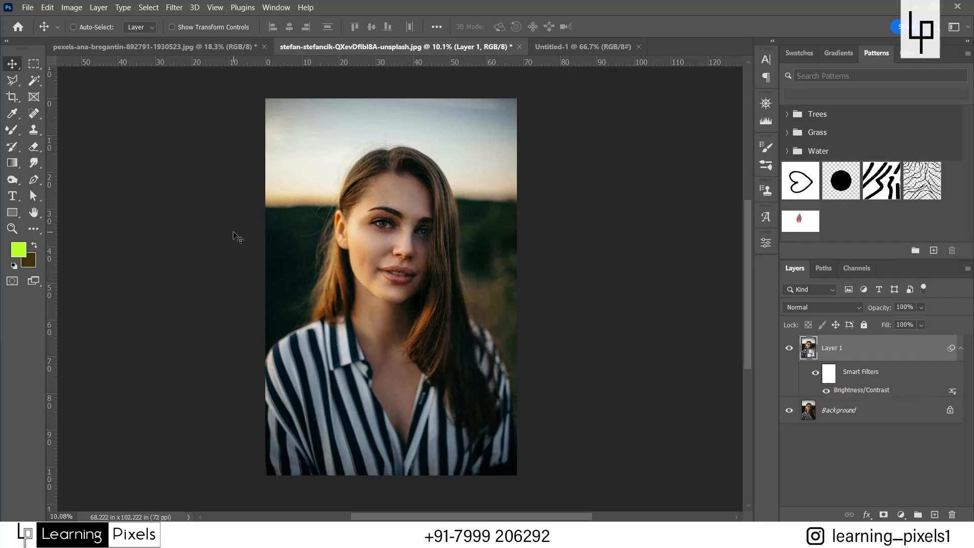
Switch from the Mixer Brush to the regular Brush tool and choose a hard round tip from General Brushes.
key("b")
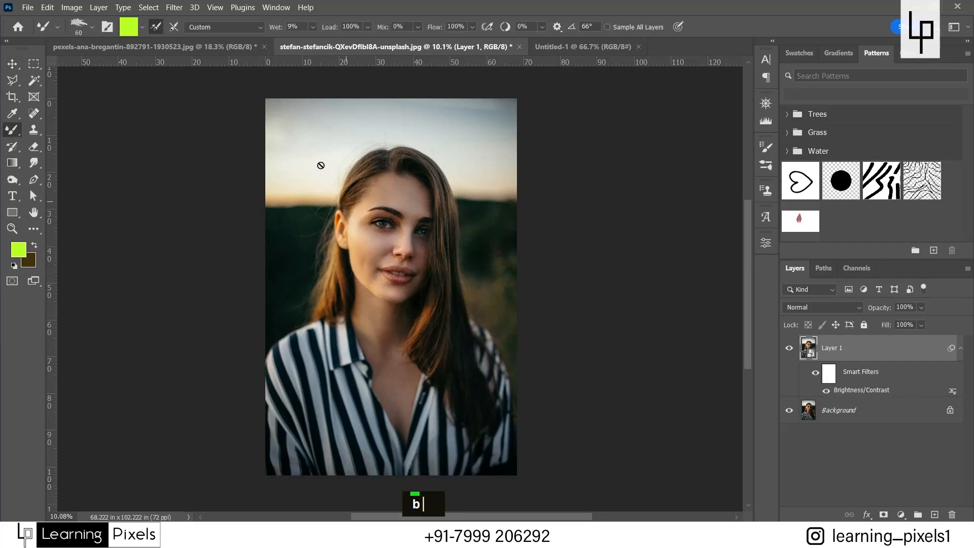
right_click(12, 130)
left_click(59, 130)
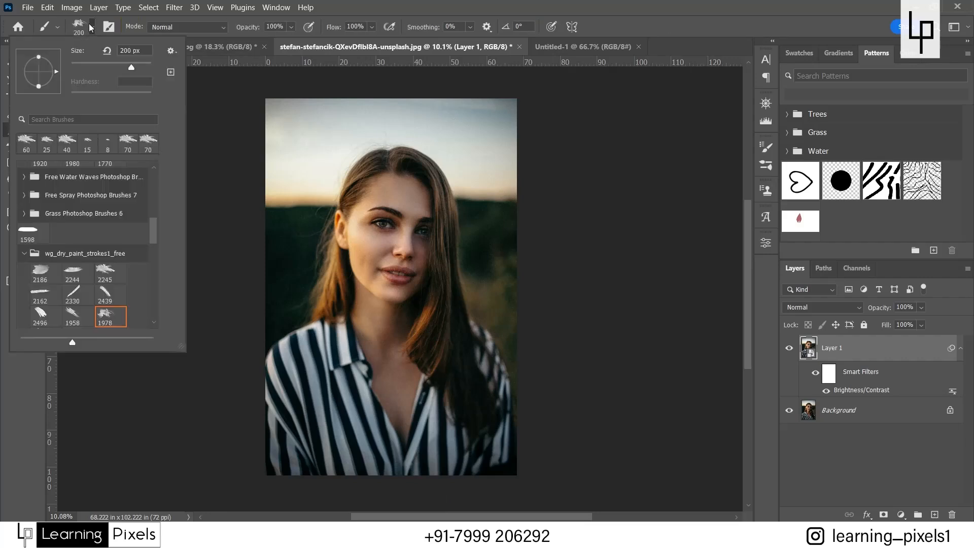
left_click(92, 28)
left_click_drag(154, 231, 152, 165)
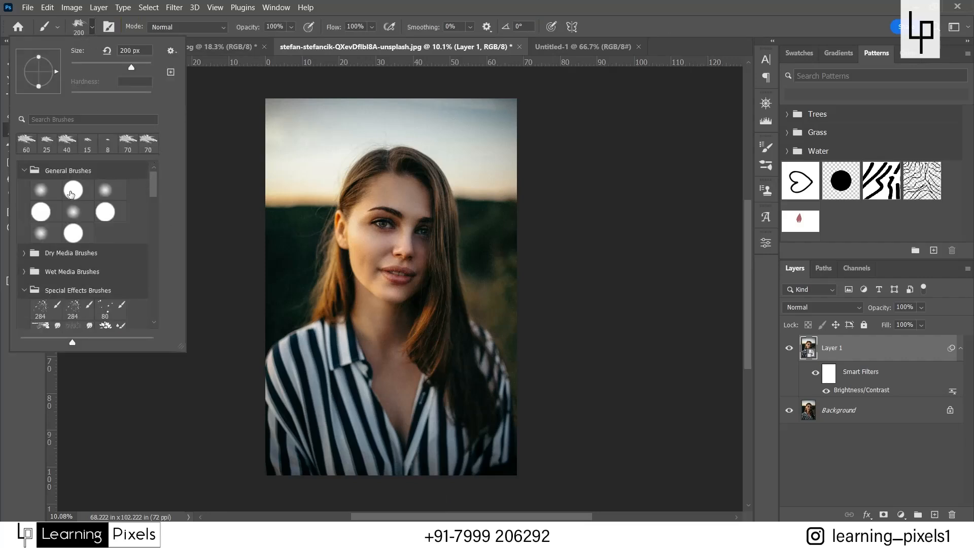
double_click(71, 191)
Paint black over the lower part of Layer 1's smart filter mask with a 1600 px brush.
left_click(829, 374)
key("d")
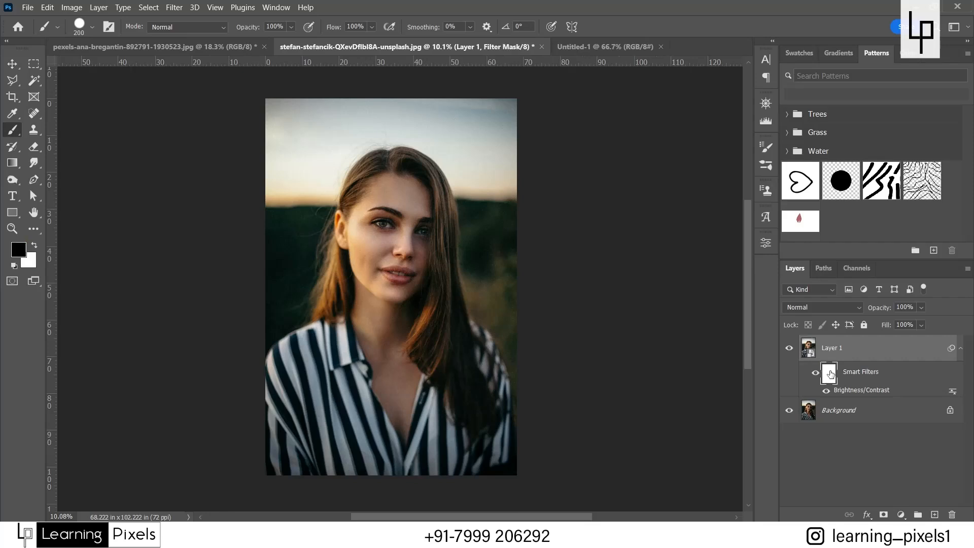
key("bracketright")
key("bracketright")
key("bracketright")
key("bracketright")
key("bracketright")
key("bracketright")
key("bracketright")
key("bracketright")
key("bracketright")
key("bracketright")
key("bracketright")
key("bracketright")
key("bracketright")
key("bracketright")
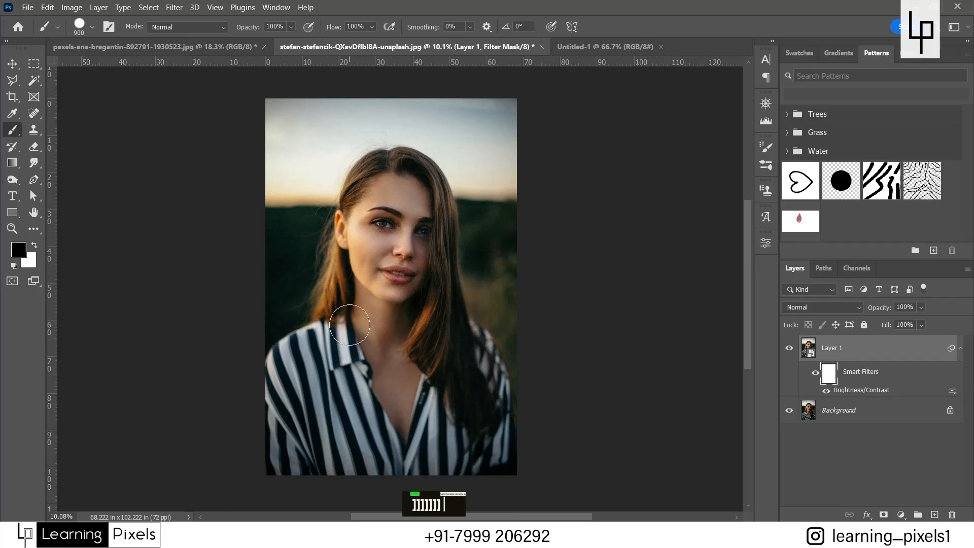
mouse_move(237, 402)
left_mouse_down()
mouse_move(518, 345)
mouse_move(251, 408)
mouse_move(545, 395)
mouse_move(287, 465)
mouse_move(575, 463)
left_mouse_up()
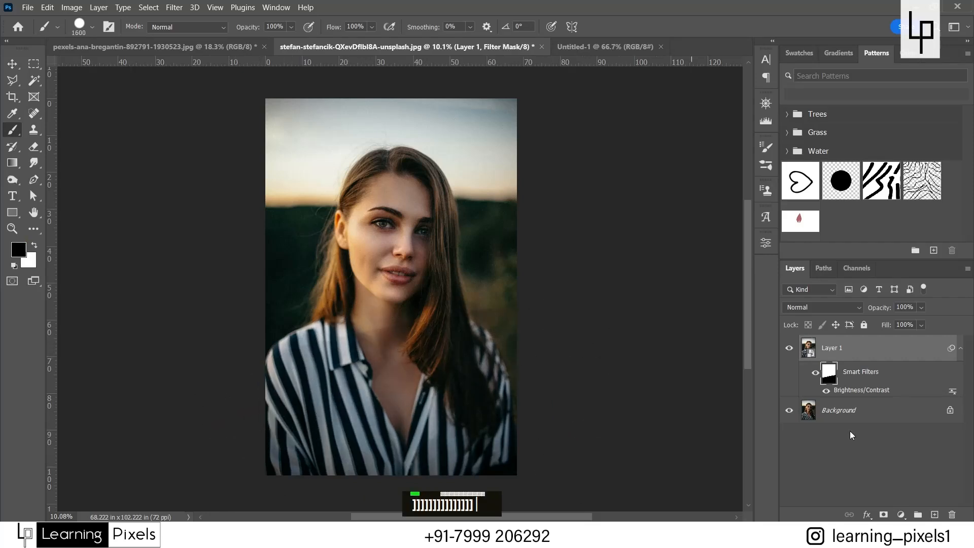
Re-edit Layer 1's Brightness/Contrast smart filter, raising the brightness strongly.
double_click(869, 390)
left_click_drag(555, 168, 594, 161)
left_click(656, 148)
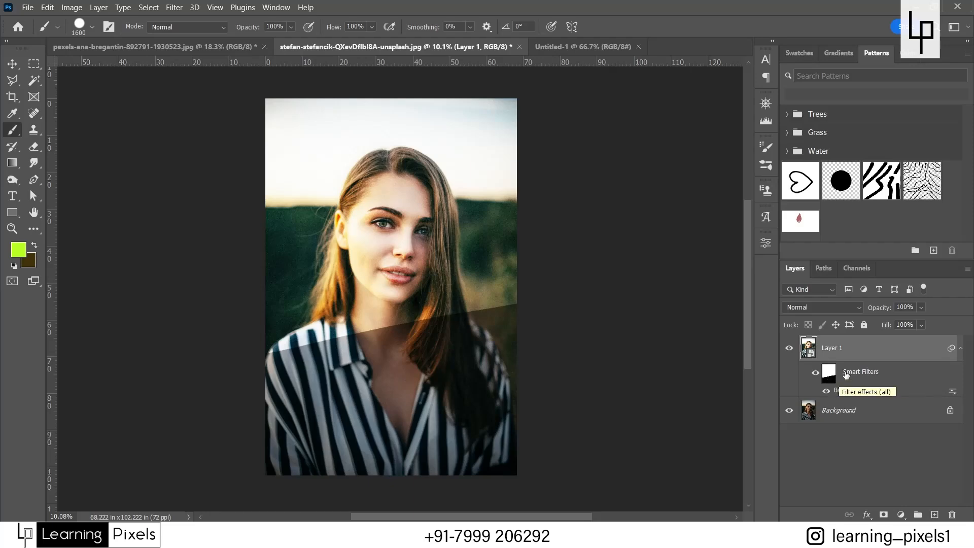
left_click(73, 9)
left_click(72, 8)
left_click(73, 8)
mouse_move(85, 45)
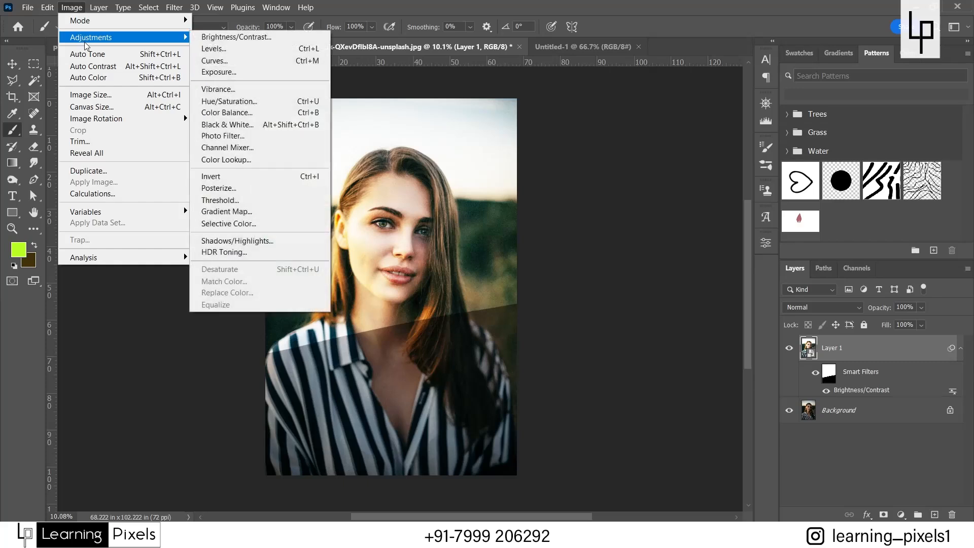
left_click(515, 270)
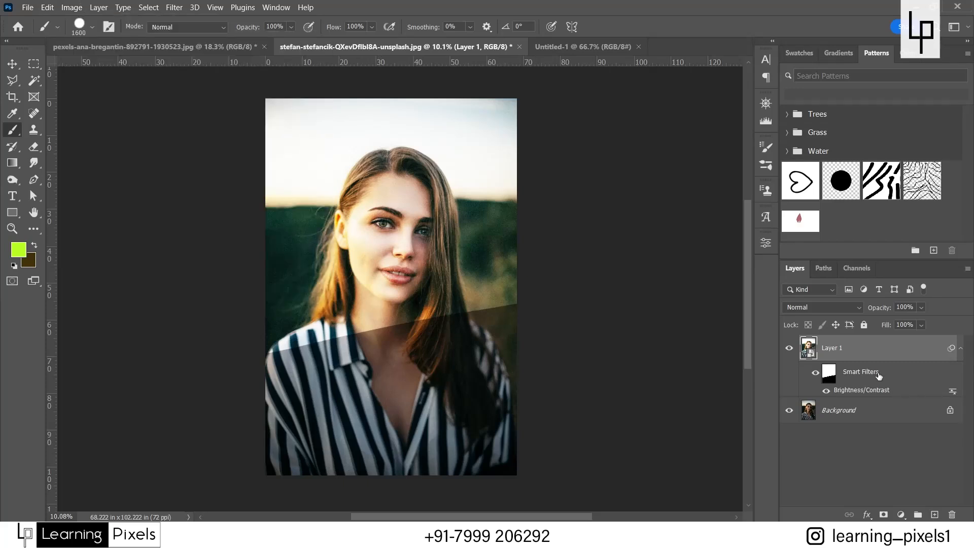
Delete the smart filters from Layer 1.
left_click_drag(879, 376, 952, 512)
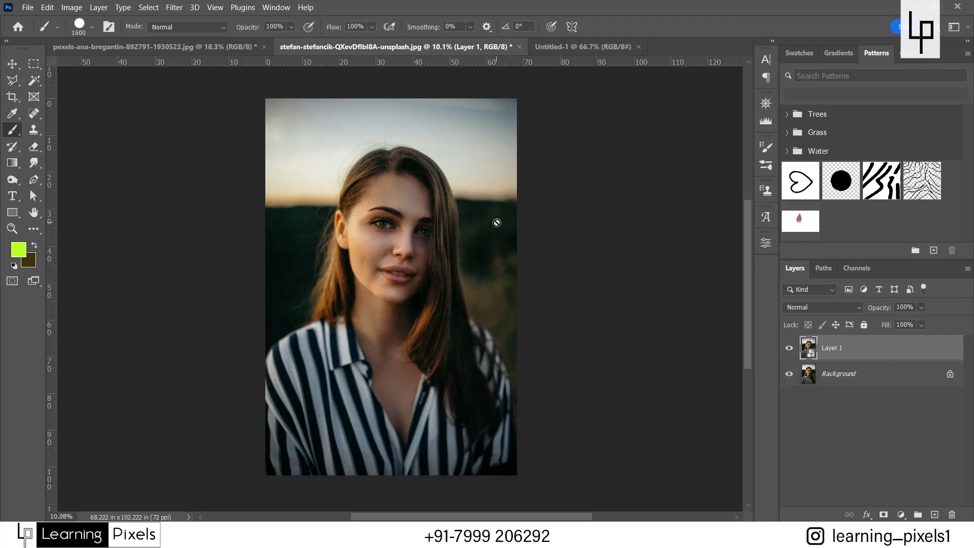
left_click(72, 7)
mouse_move(94, 39)
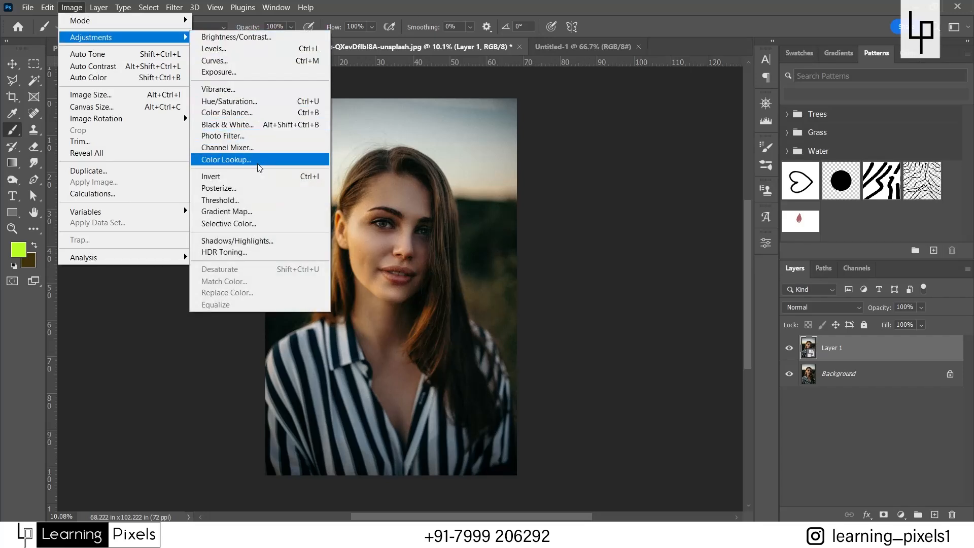
Add a Brightness/Contrast adjustment layer above Layer 1 with brightness 59 and contrast -3.
left_click(902, 517)
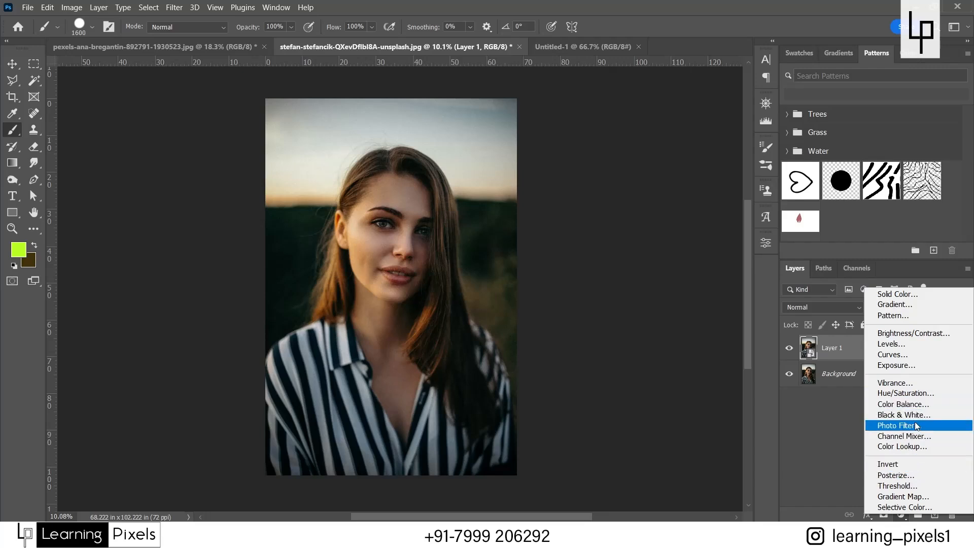
left_click(903, 334)
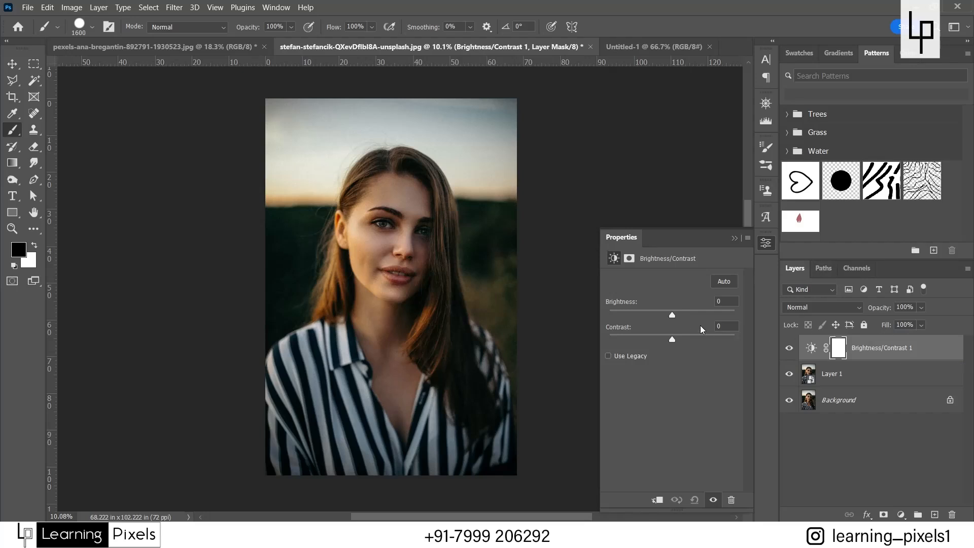
left_click_drag(672, 317, 678, 317)
left_click_drag(699, 314, 668, 342)
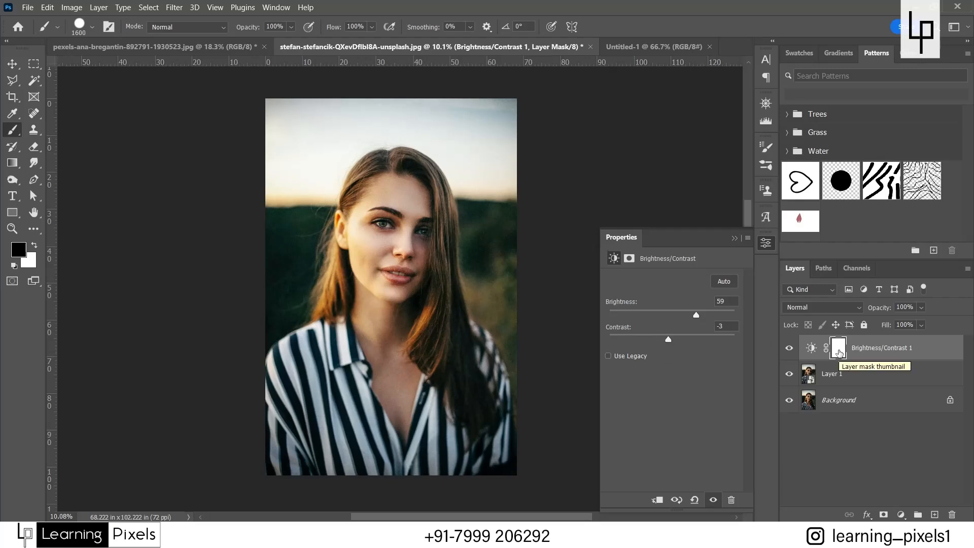
left_click(839, 350)
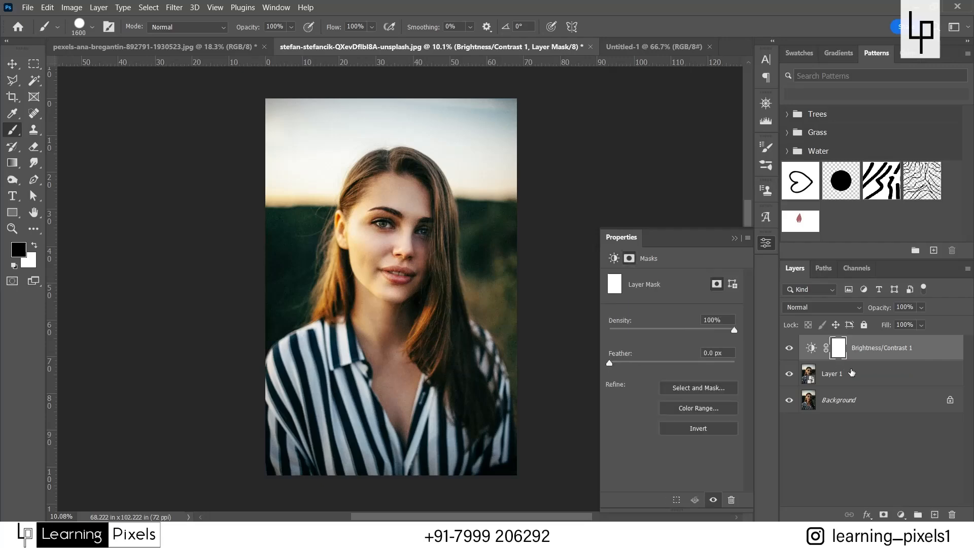
Copy the whole pexels-ana-bregantin image and paste it into the stefan-stefancik document directly above Layer 1.
left_click(882, 376)
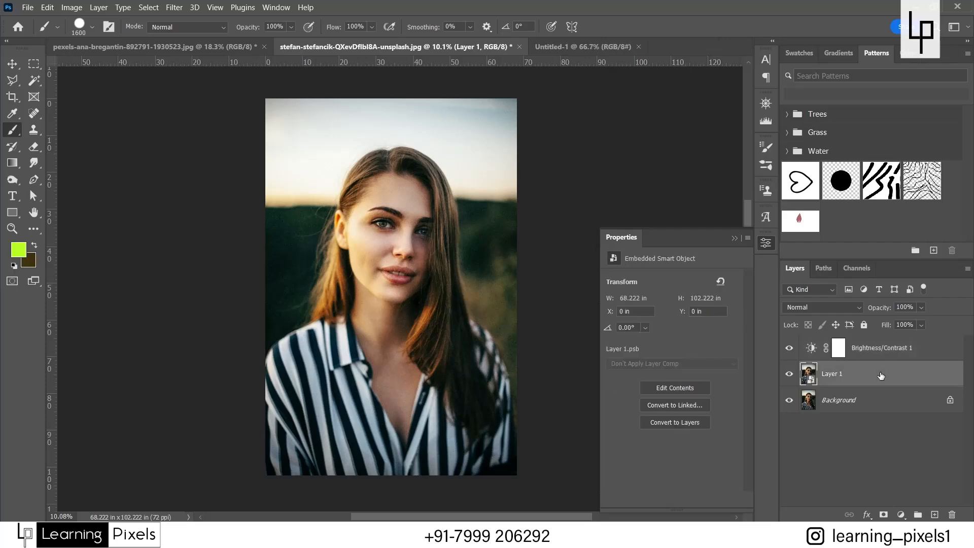
left_click(204, 47)
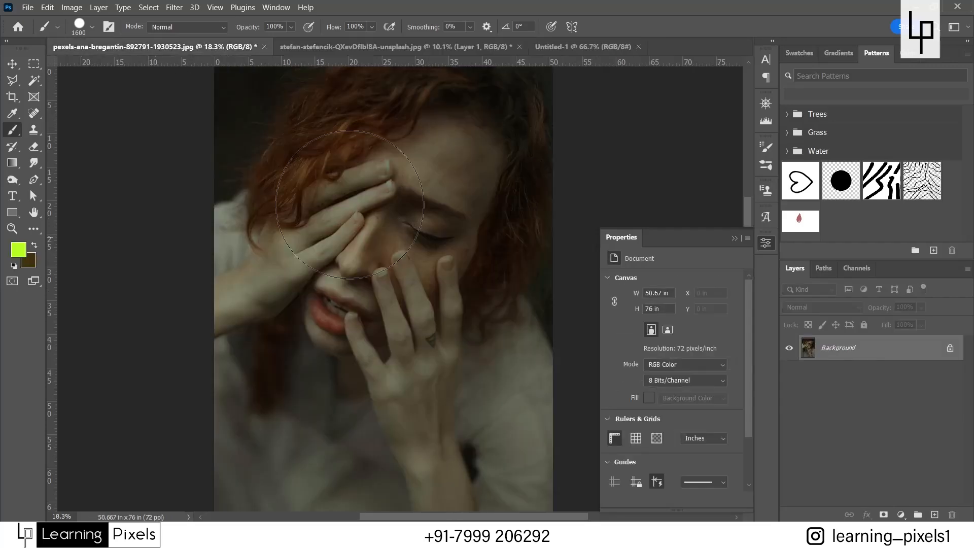
key("ctrl+a")
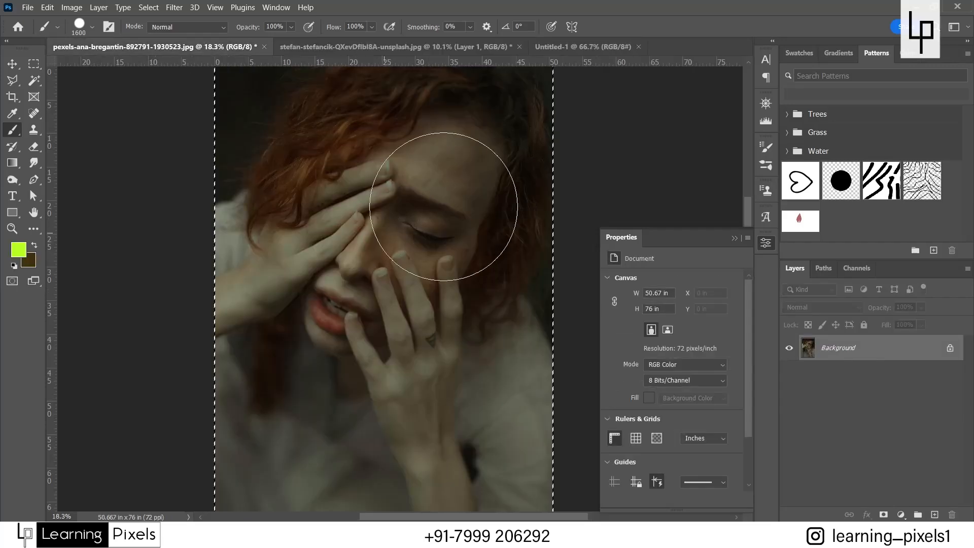
left_click(422, 46)
key("ctrl+v")
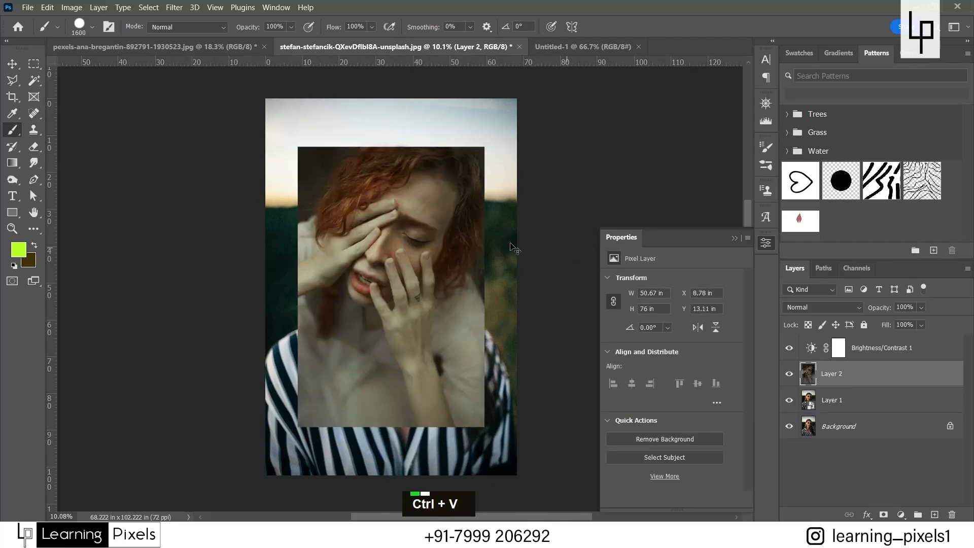
Scale the pasted image to about 42% and place it over the left side of the striped shirt.
key("v")
key("ctrl+t")
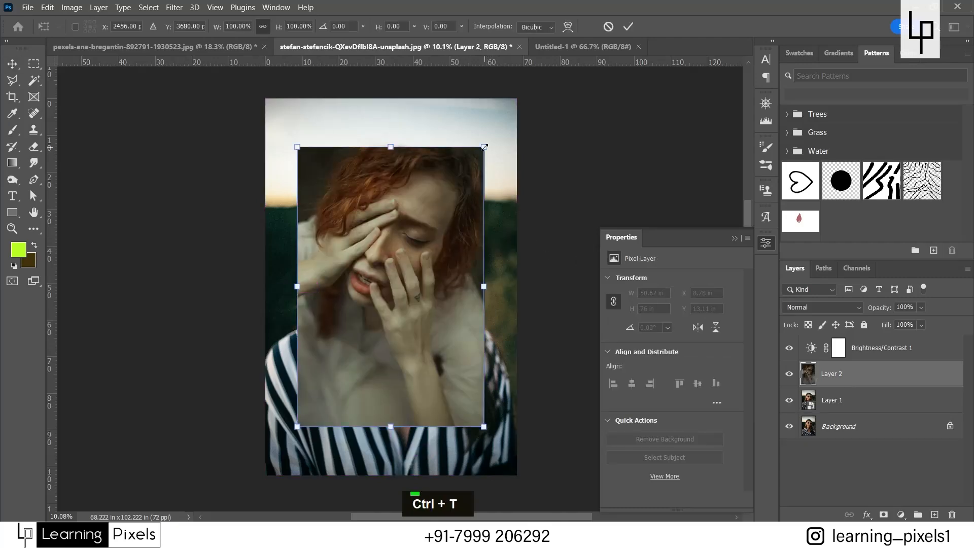
left_click_drag(484, 148, 371, 312)
left_click_drag(337, 401, 330, 405)
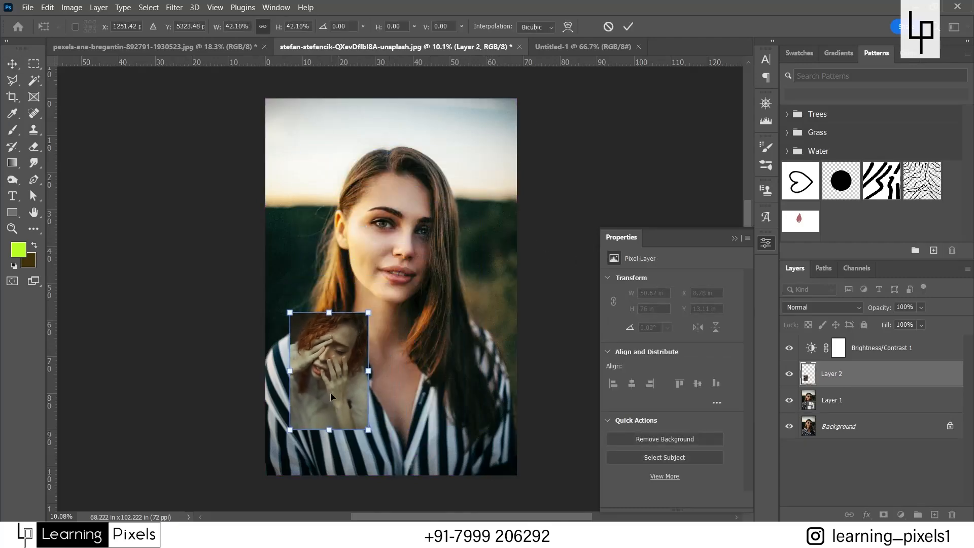
key("Return")
Toggle the Brightness/Contrast adjustment layer's visibility off and on to compare its effect on the layers below.
left_click(788, 347)
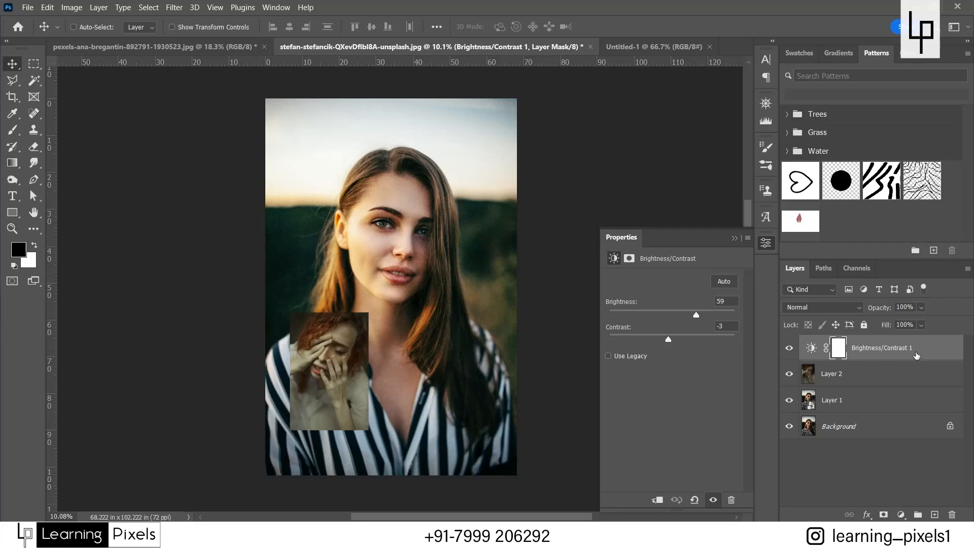
left_click(790, 349)
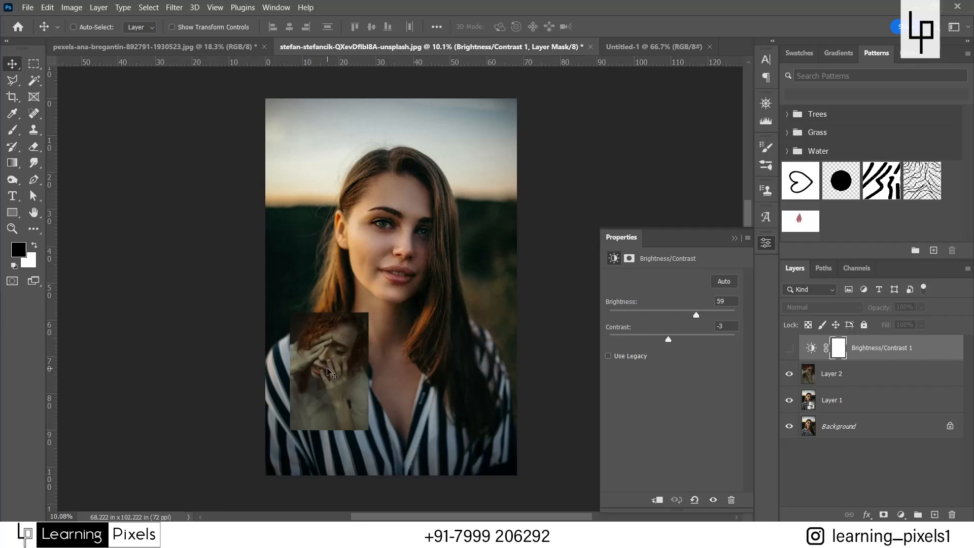
left_click(789, 348)
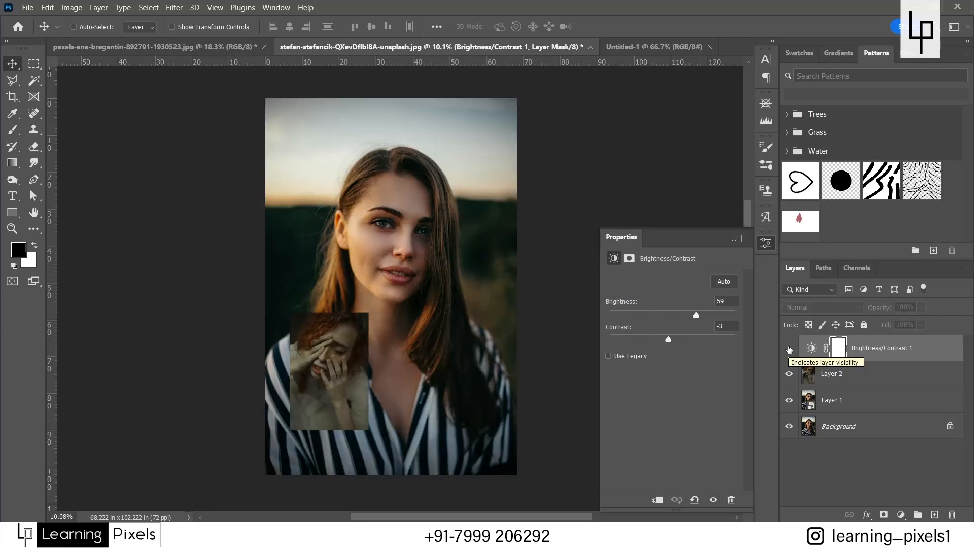
left_click(789, 348)
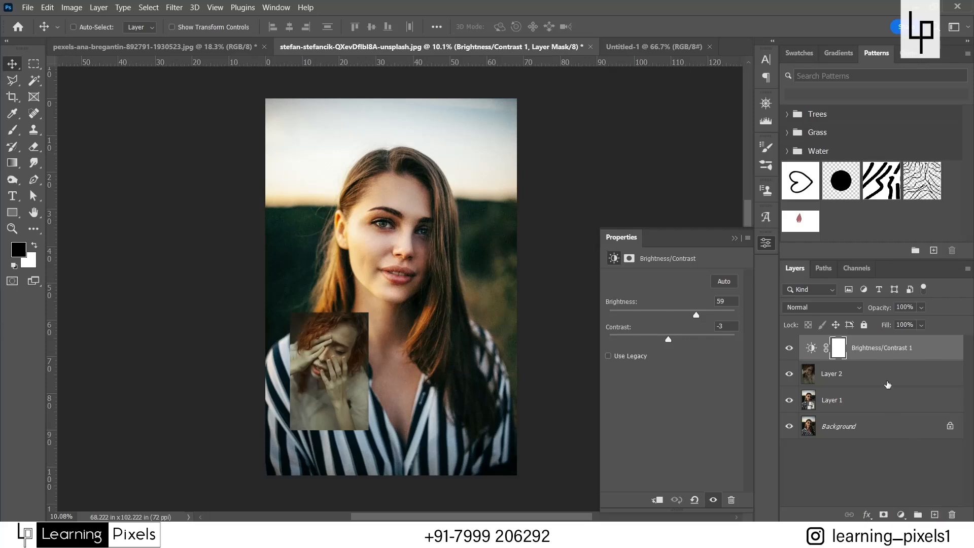
Clip the Brightness/Contrast adjustment layer to Layer 2 so it affects only the pasted image.
left_click(902, 354)
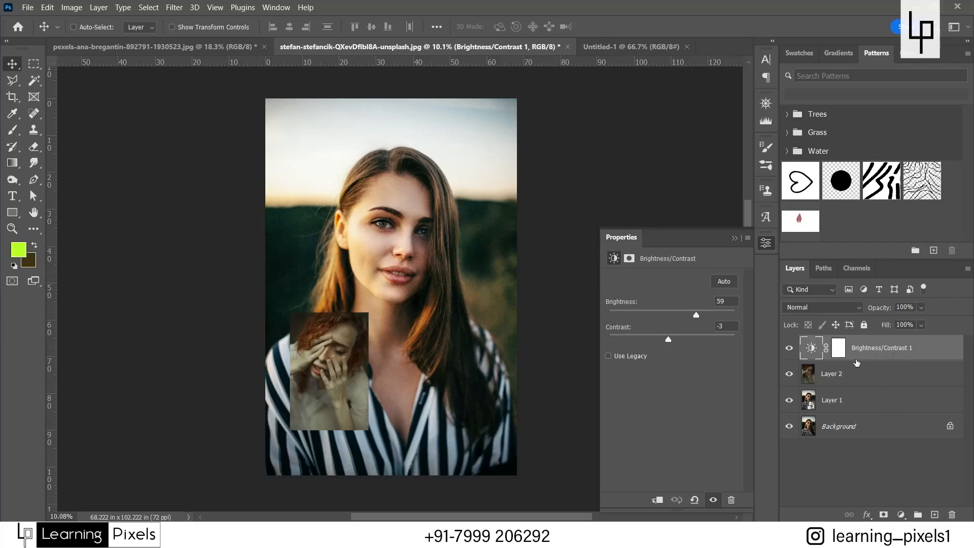
left_click(828, 378)
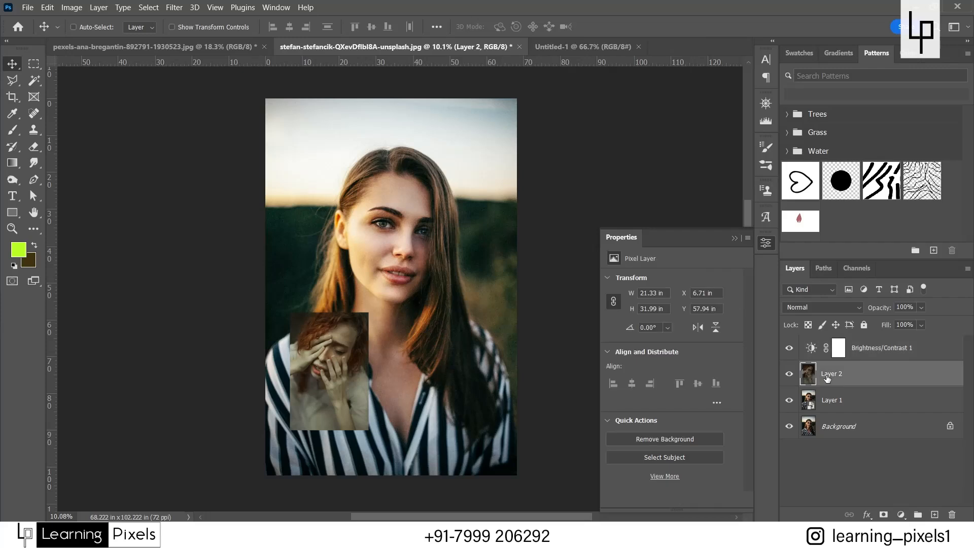
left_click(901, 352)
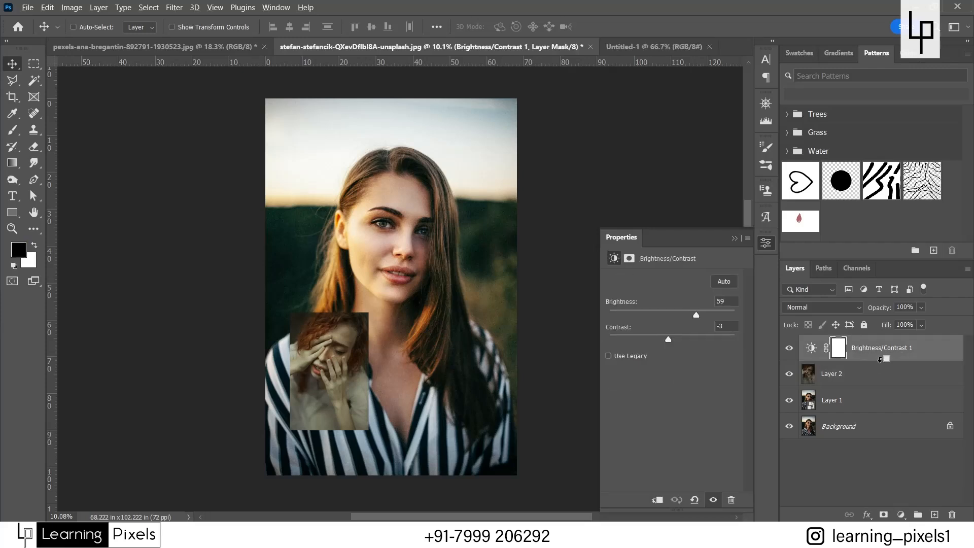
left_click(883, 359, "alt")
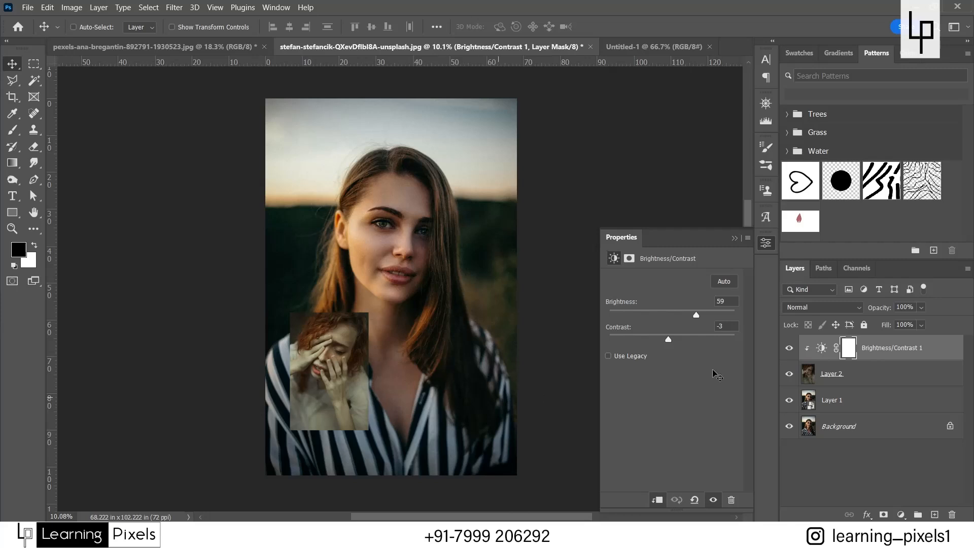
Toggle the clipped adjustment layer off and on and inspect its effect on the pasted image up close.
left_click(789, 348)
left_click(789, 347)
scroll(311, 395, "up", 3)
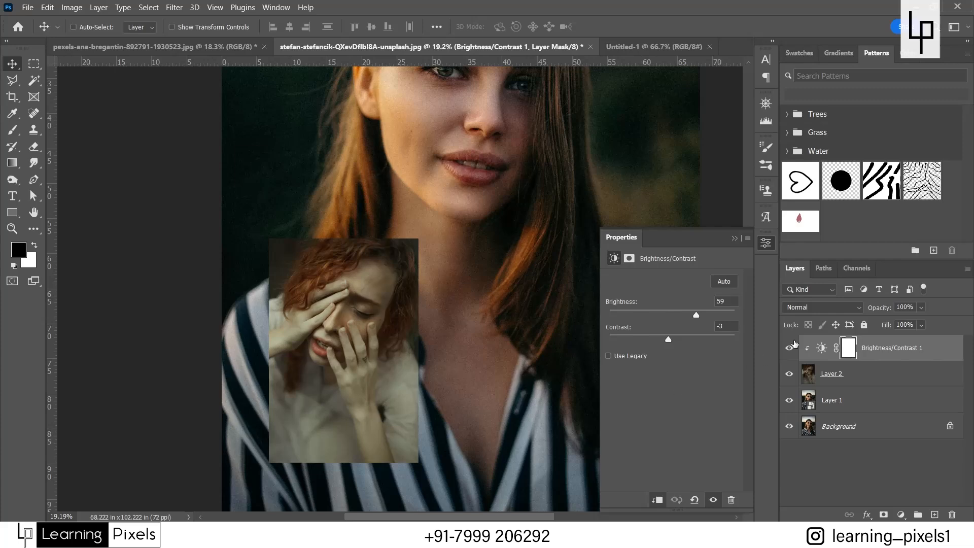
scroll(312, 325, "down", 2)
scroll(312, 325, "down", 2)
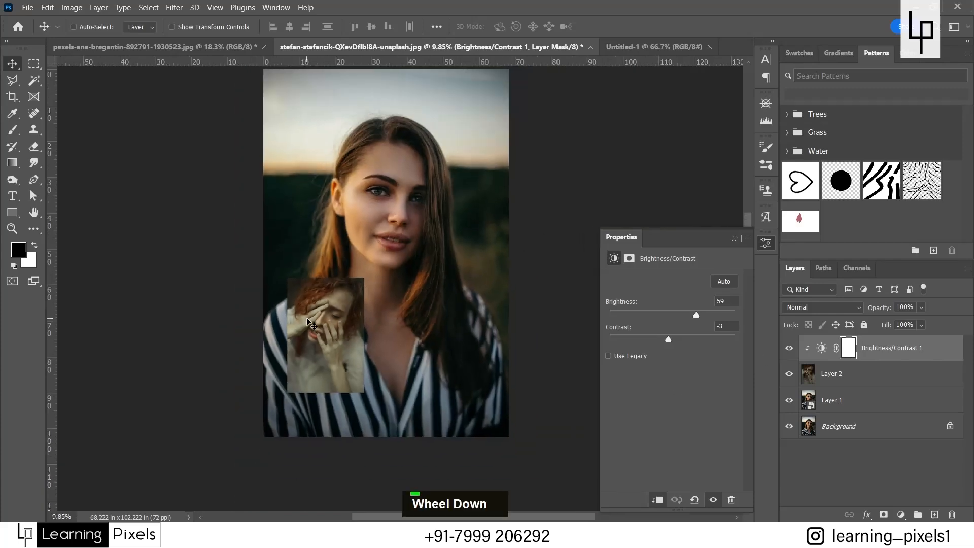
left_click(902, 515)
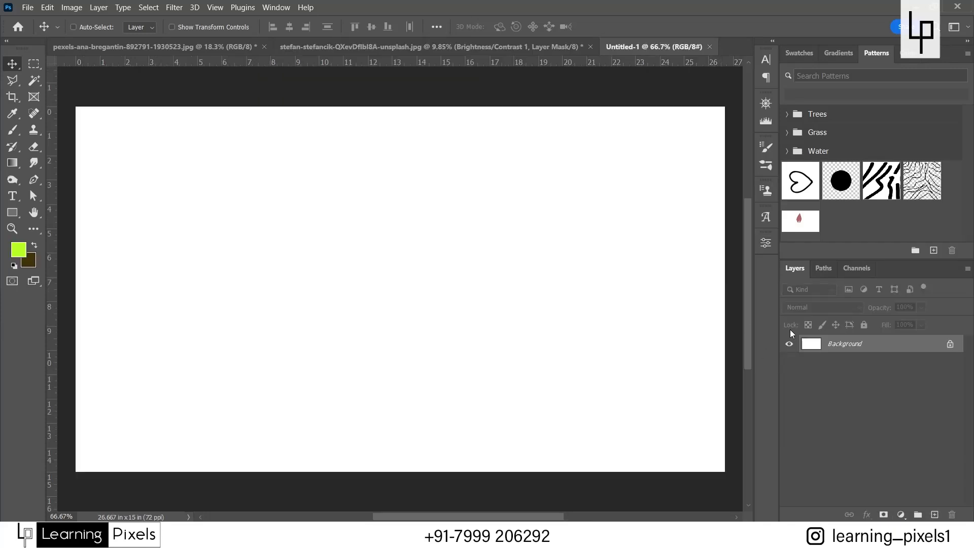
left_click(901, 515)
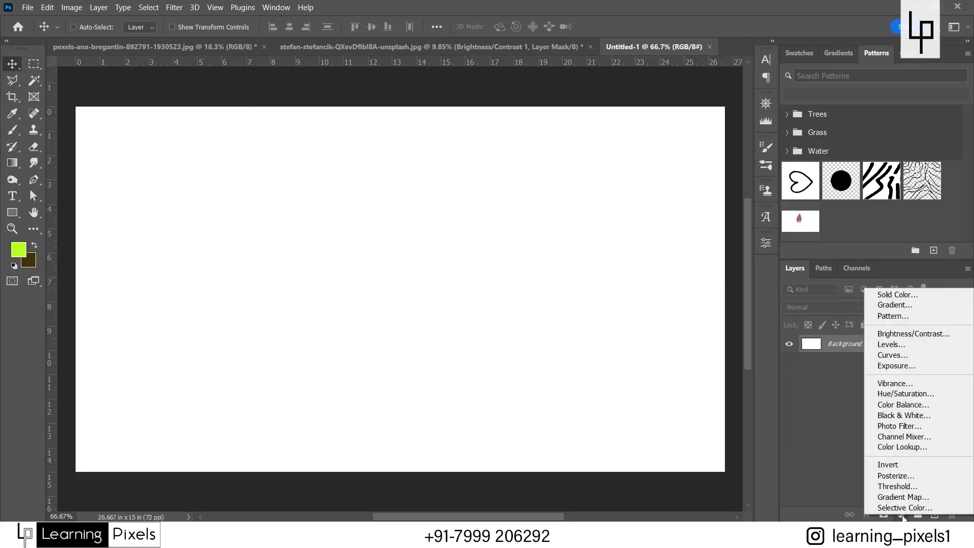
left_click(934, 295)
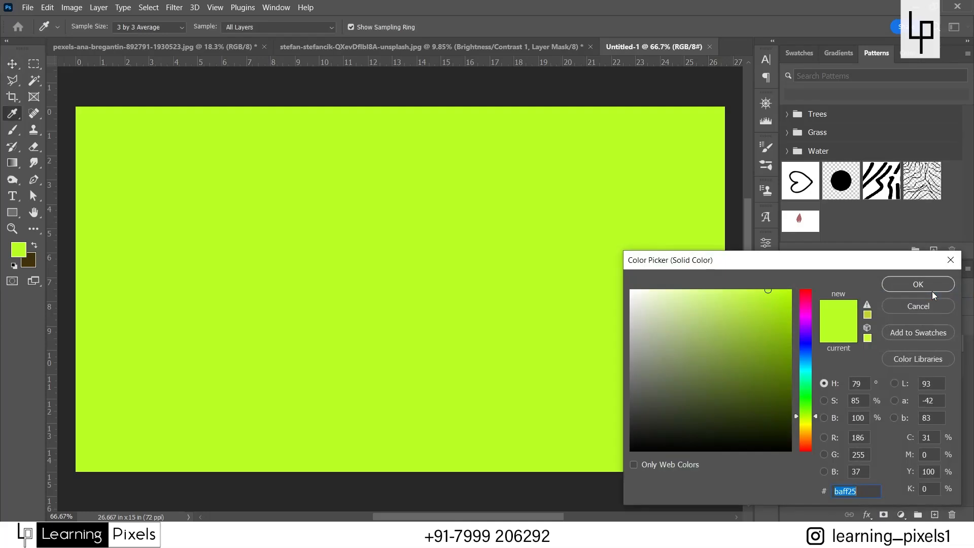
left_click(928, 307)
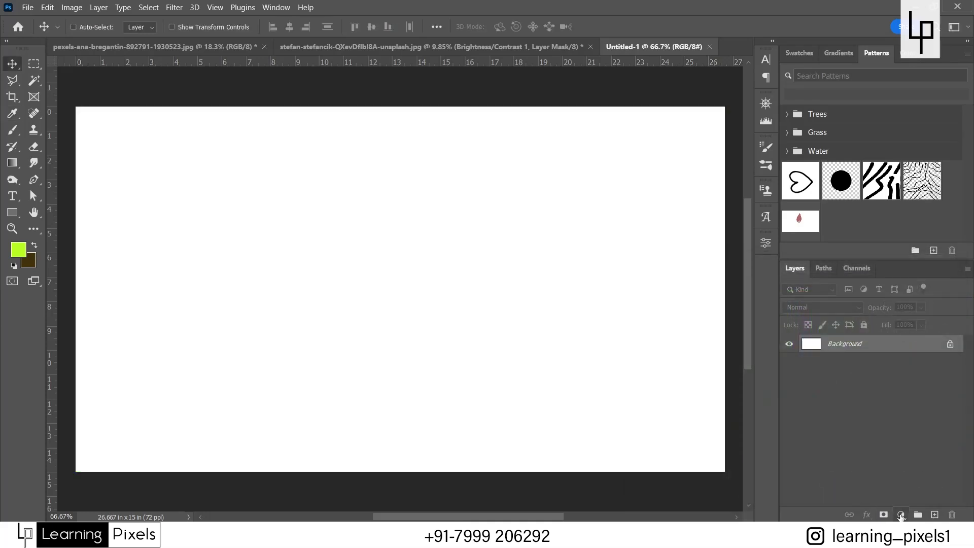
Add a solid color fill layer in lime green baff25 above the blank document's background.
left_click(901, 515)
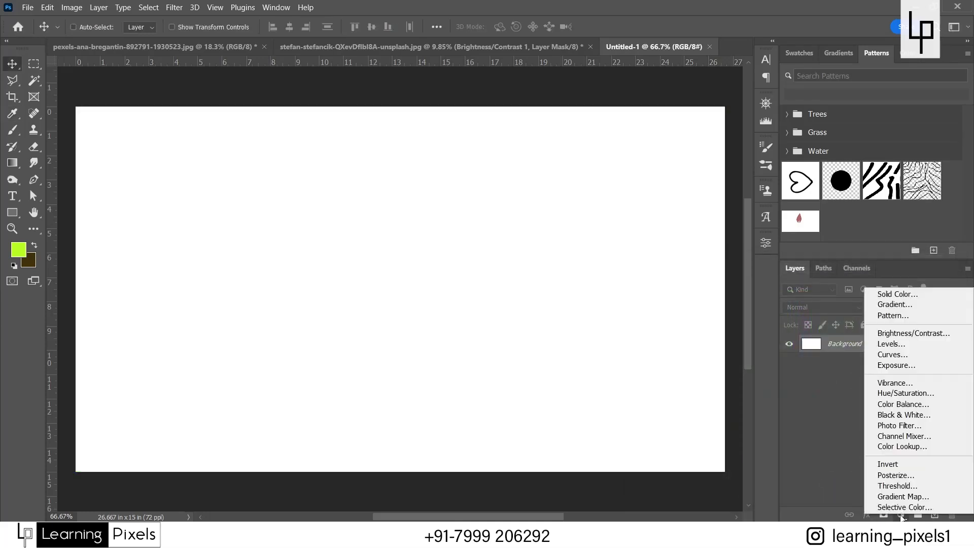
left_click(899, 294)
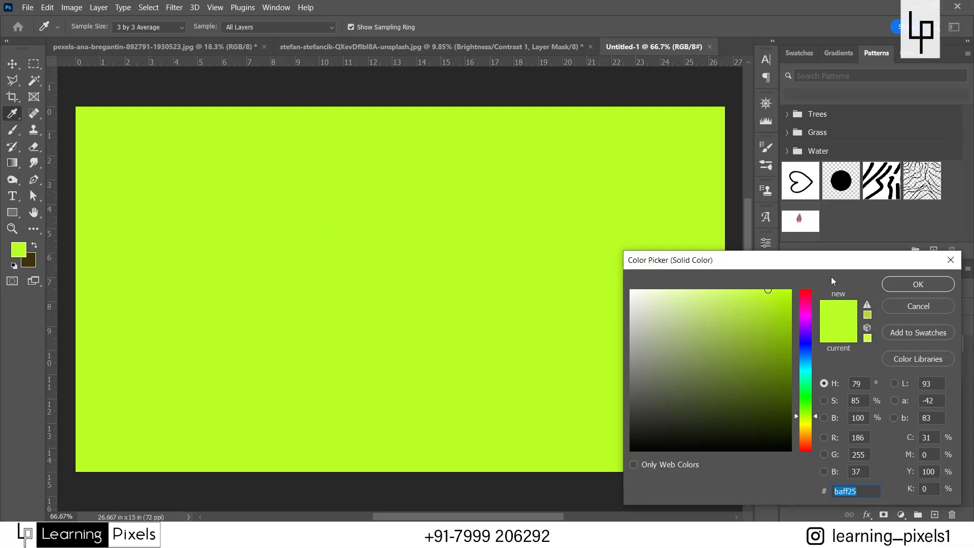
left_click_drag(830, 268, 673, 225)
left_click(764, 241)
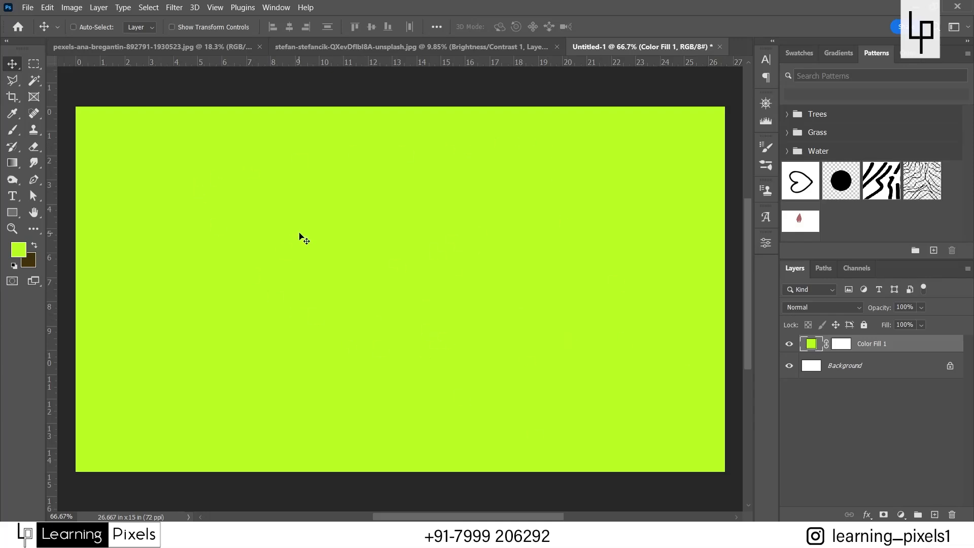
Change the solid color fill layer's color to blue 3666e0.
double_click(812, 344)
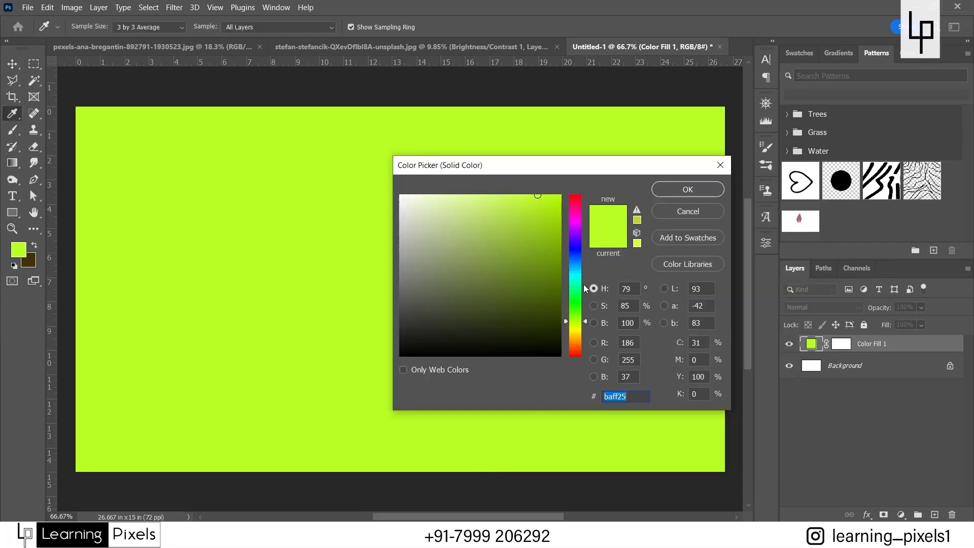
left_click(576, 257)
left_click(550, 235)
left_click(522, 214)
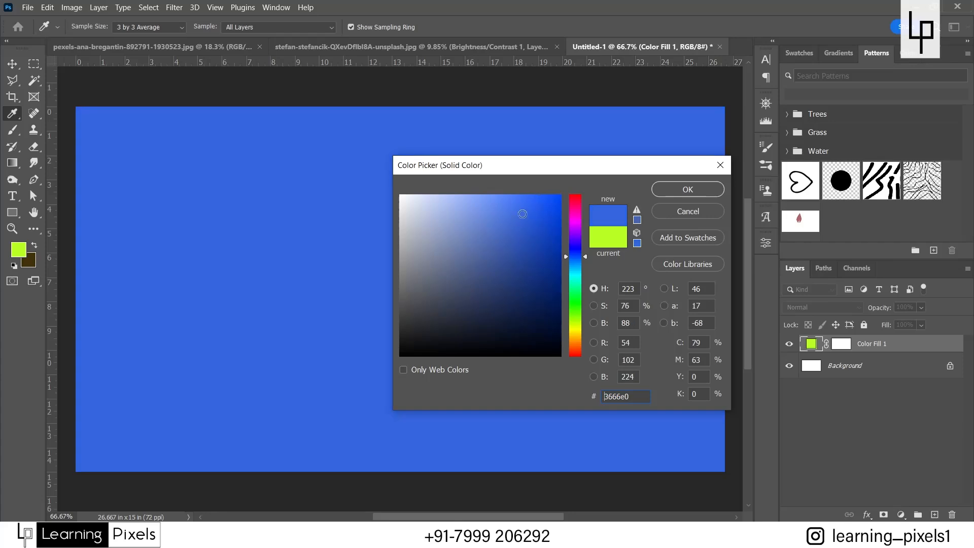
left_click(688, 190)
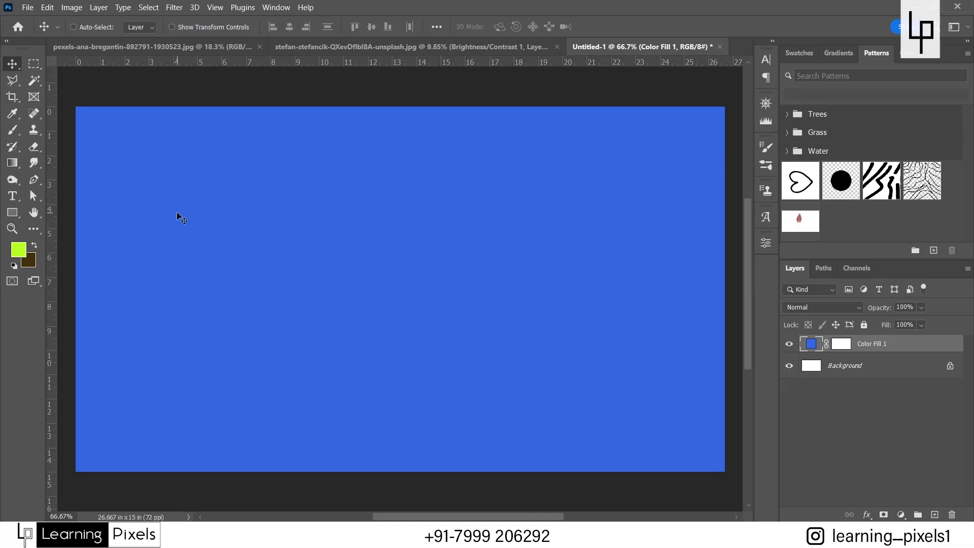
In the striped-shirt portrait document, delete the clipped Brightness/Contrast layer and add a cyan solid color fill layer above Layer 2.
left_click(452, 46)
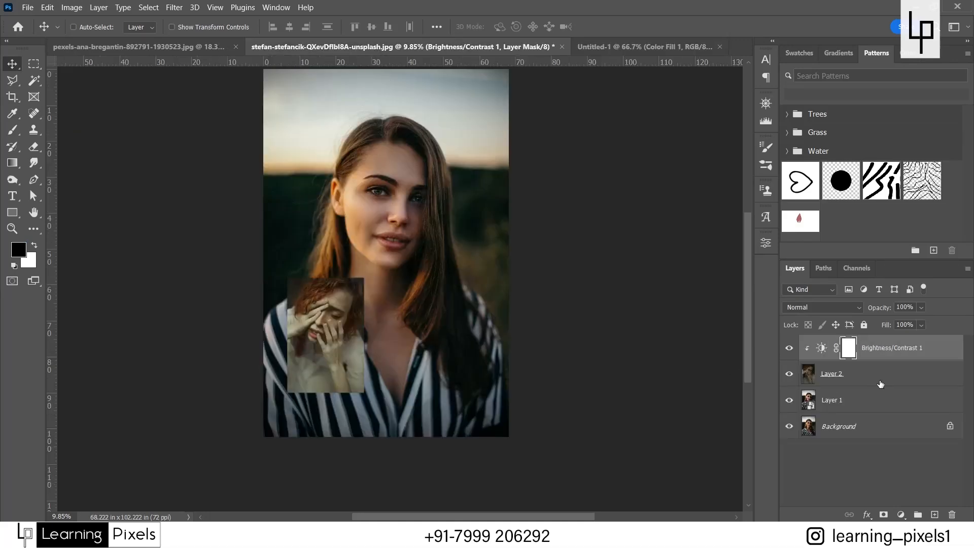
left_click_drag(932, 347, 951, 514)
left_click(901, 515)
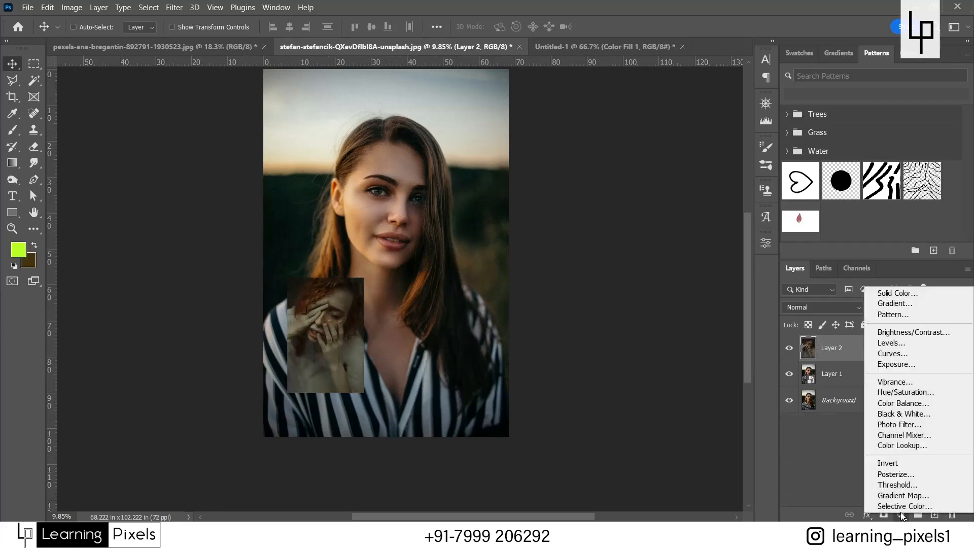
left_click(902, 294)
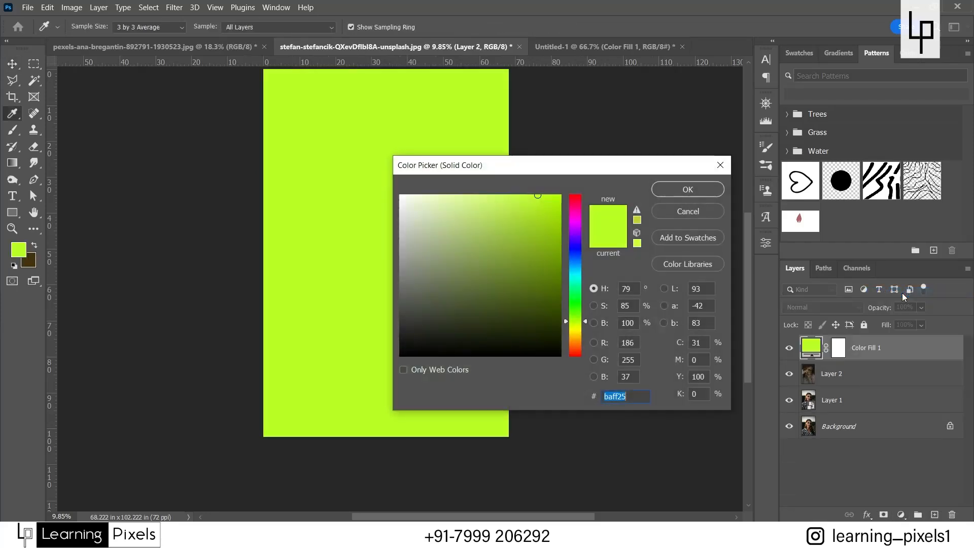
left_click(576, 273)
left_click(688, 189)
key("v")
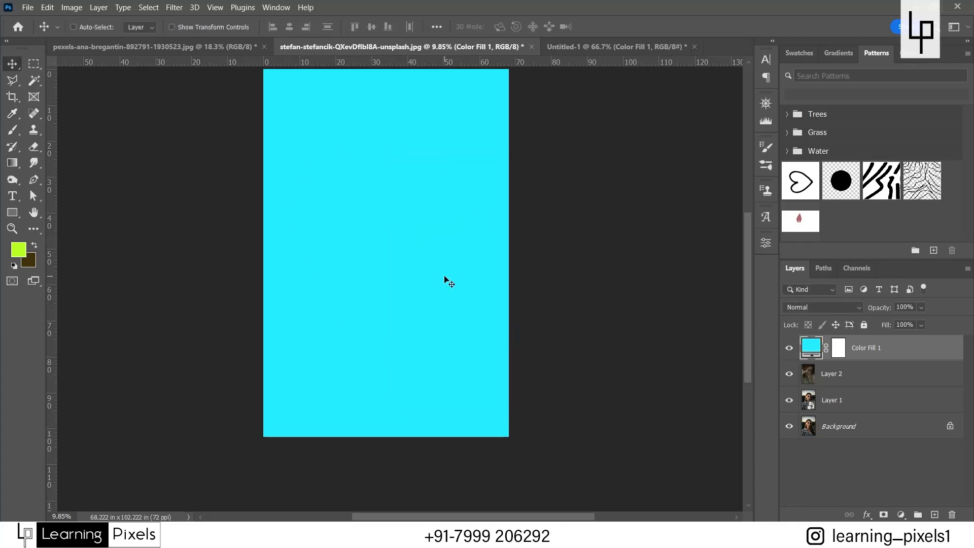
Paint a diagonal black band across the color fill's mask with a 2000 px brush and move the fill layer below Layer 2.
left_click(842, 352)
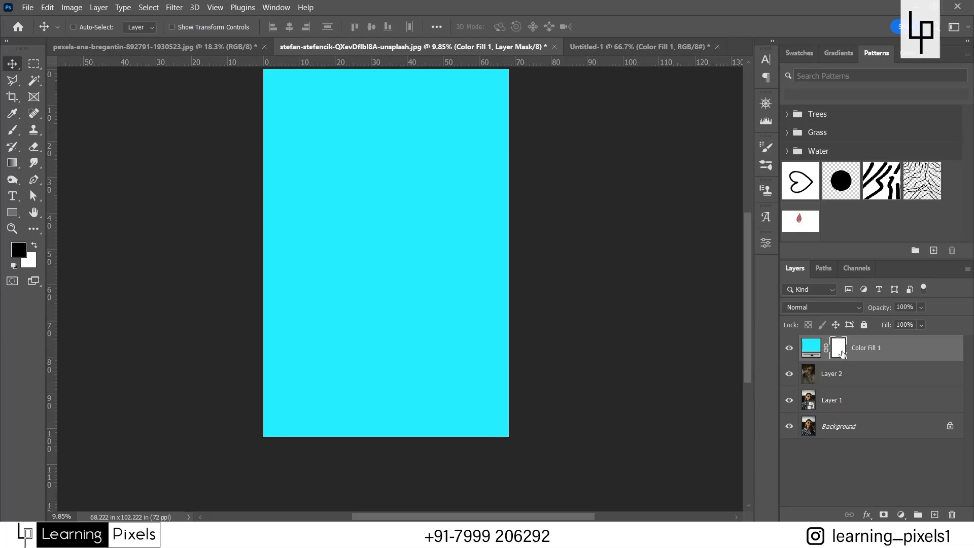
key("b")
key("bracketright")
key("bracketright")
key("bracketright")
key("bracketright")
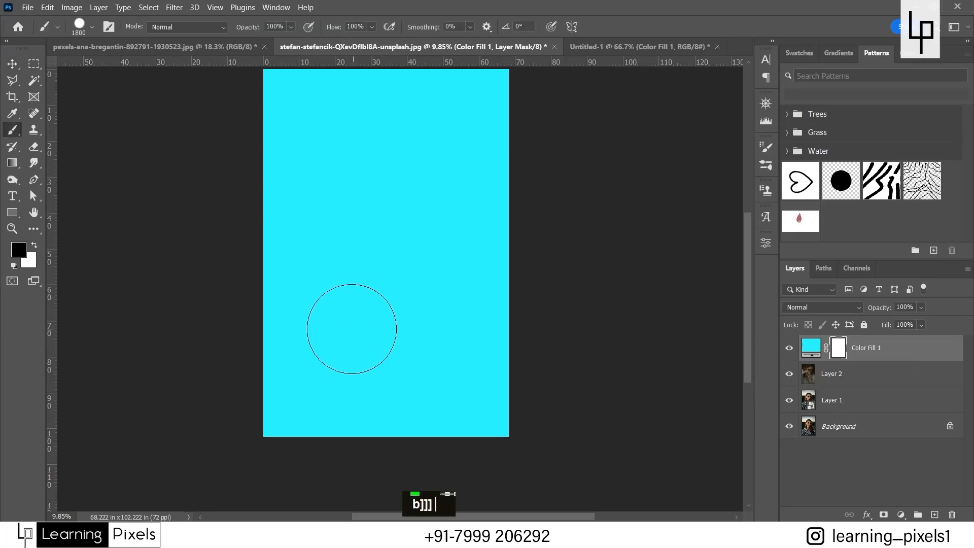
left_click_drag(233, 296, 700, 110)
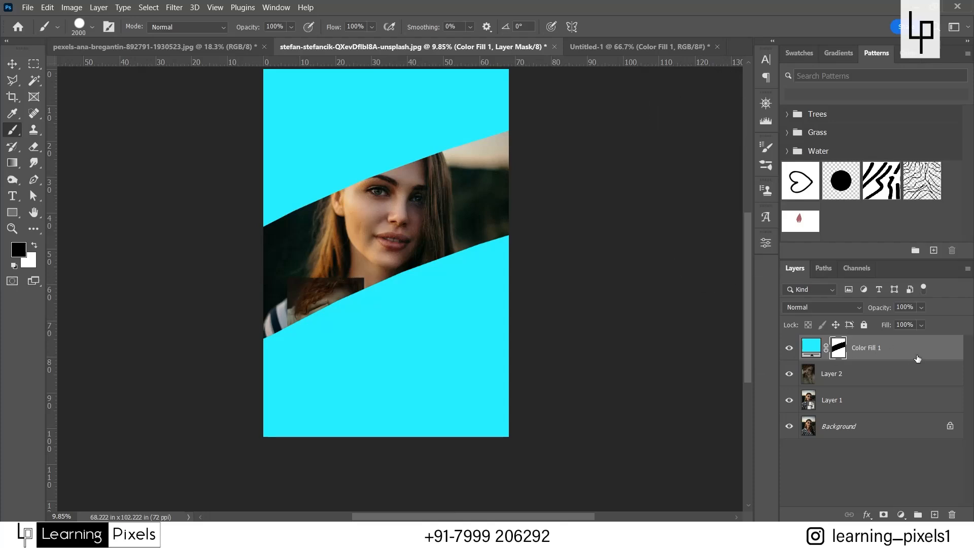
left_click_drag(914, 357, 900, 371)
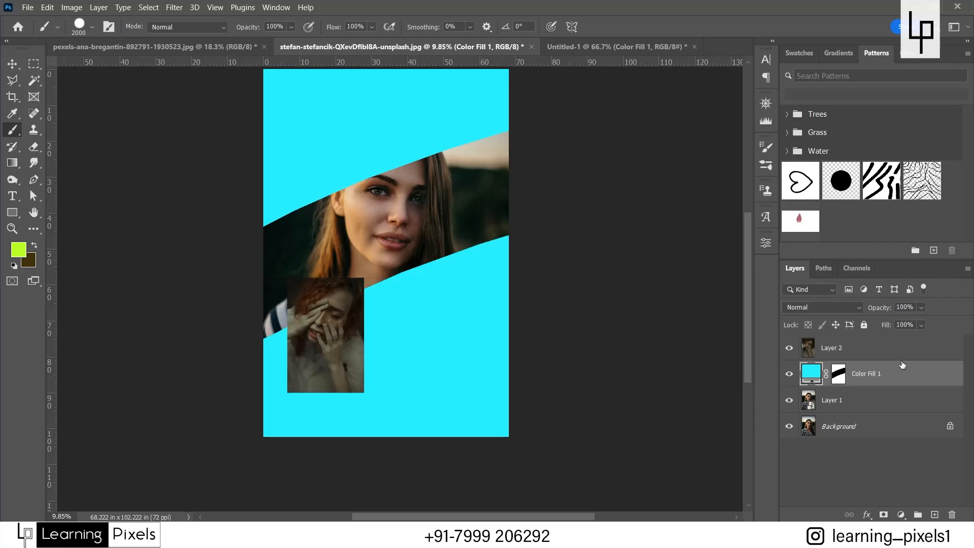
Try the color fill layer at 50% opacity and preview other blend modes, returning it to 100% and Normal.
left_click(921, 308)
left_click(907, 321)
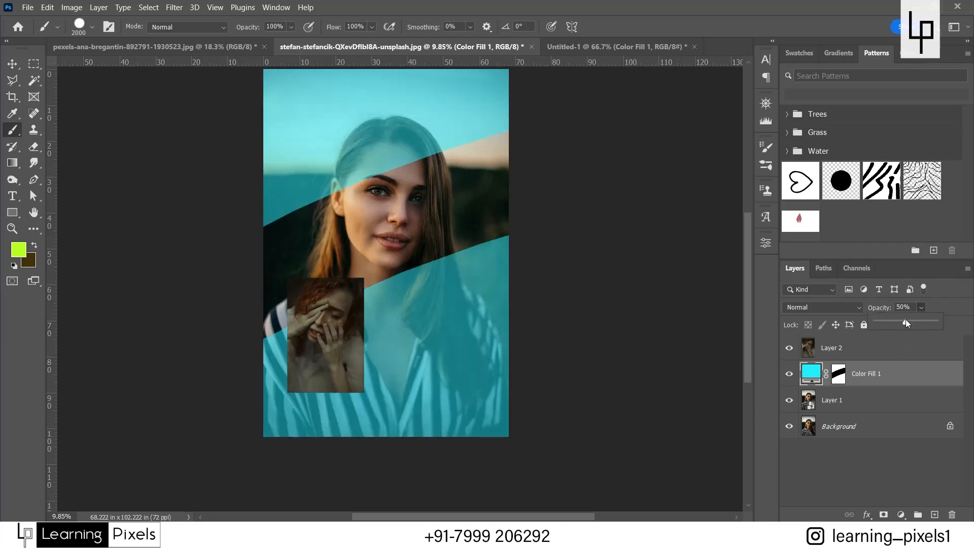
left_click_drag(905, 320, 907, 321)
left_click_drag(906, 323, 954, 317)
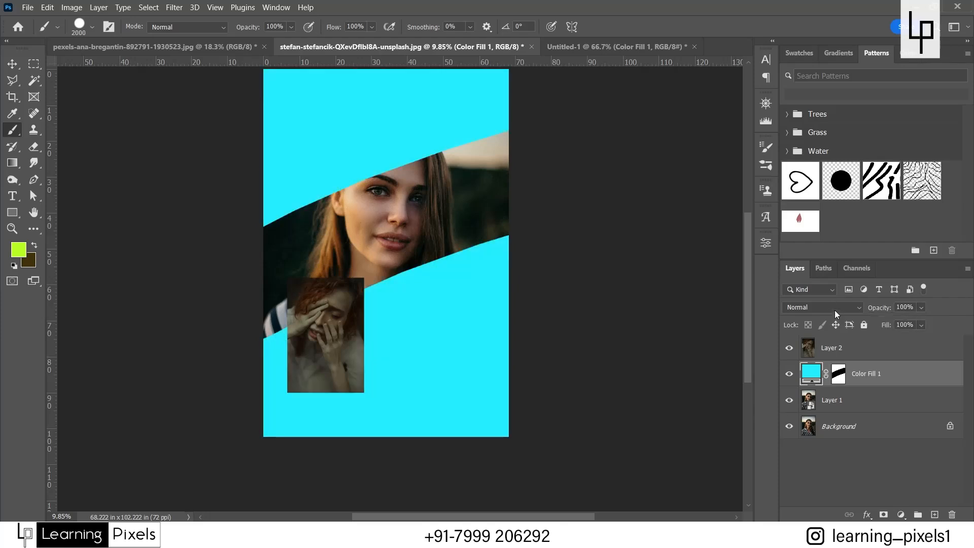
left_click(835, 310)
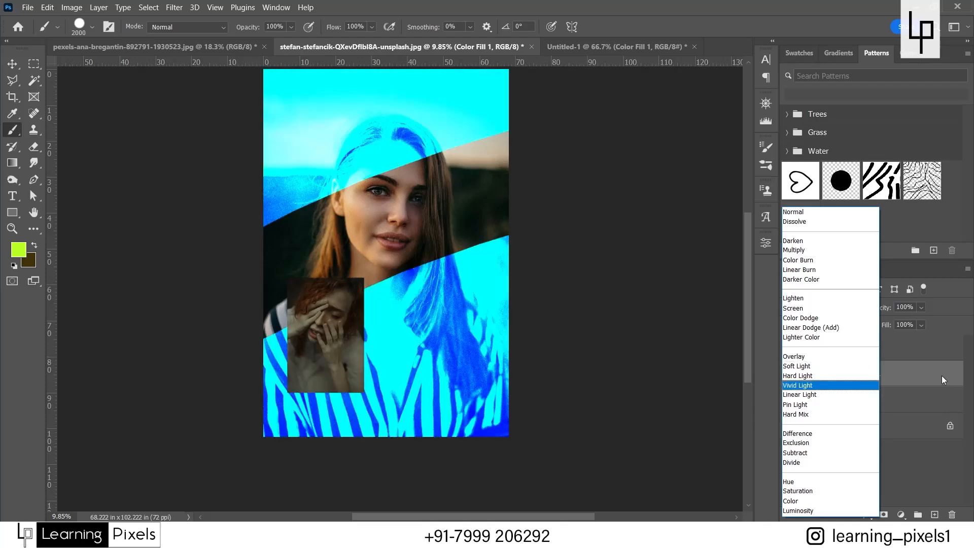
left_click(942, 375)
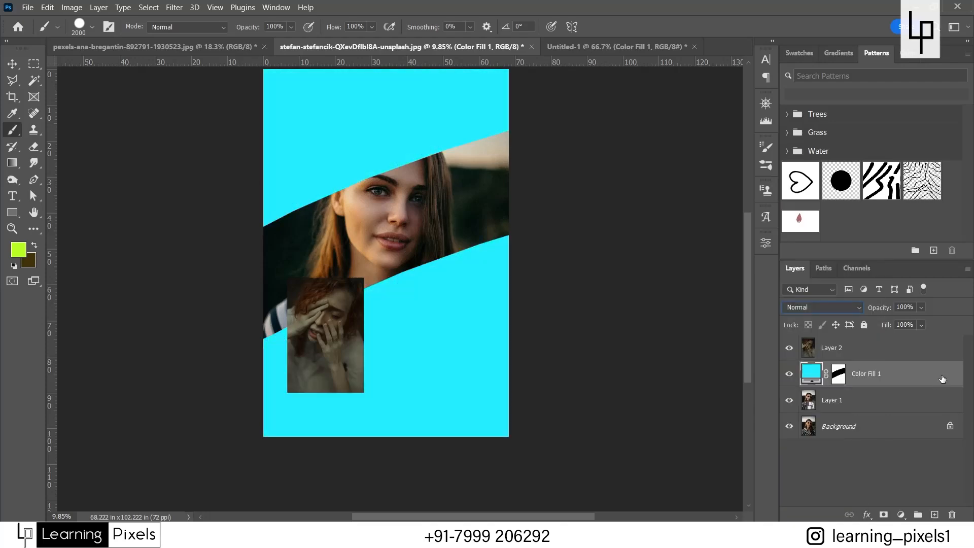
In Untitled-1, replace the solid color fill layer with a linear lime-to-transparent gradient fill layer at 90°.
left_click(601, 44)
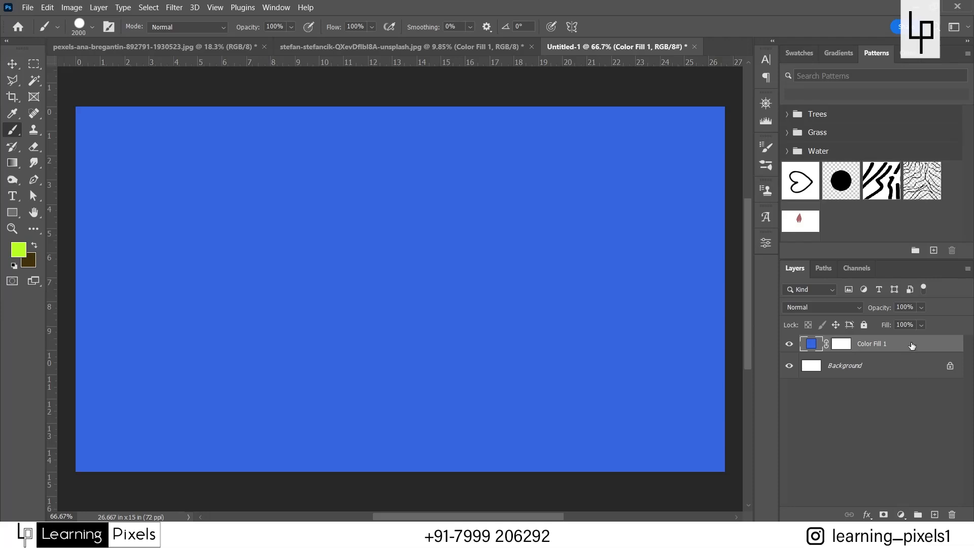
left_click_drag(912, 346, 952, 514)
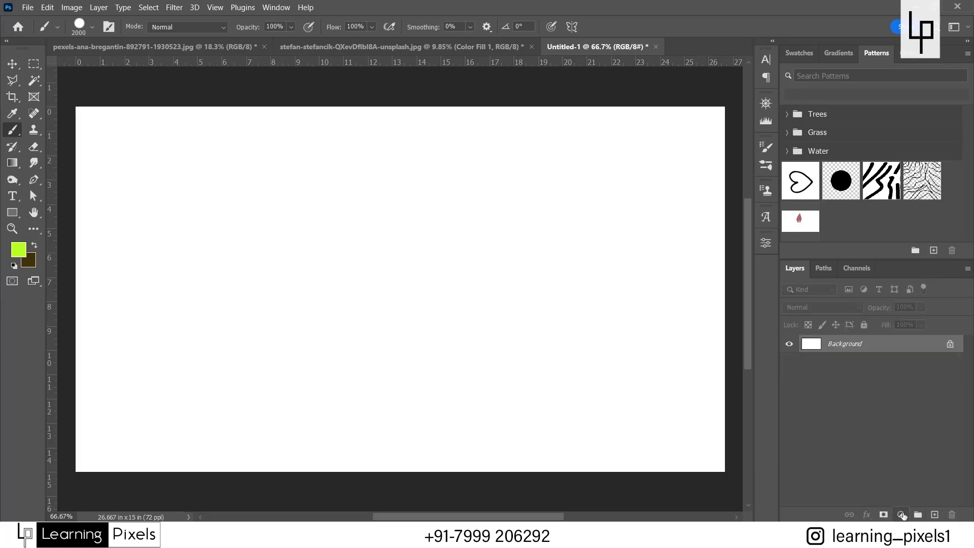
left_click(901, 515)
left_click(908, 305)
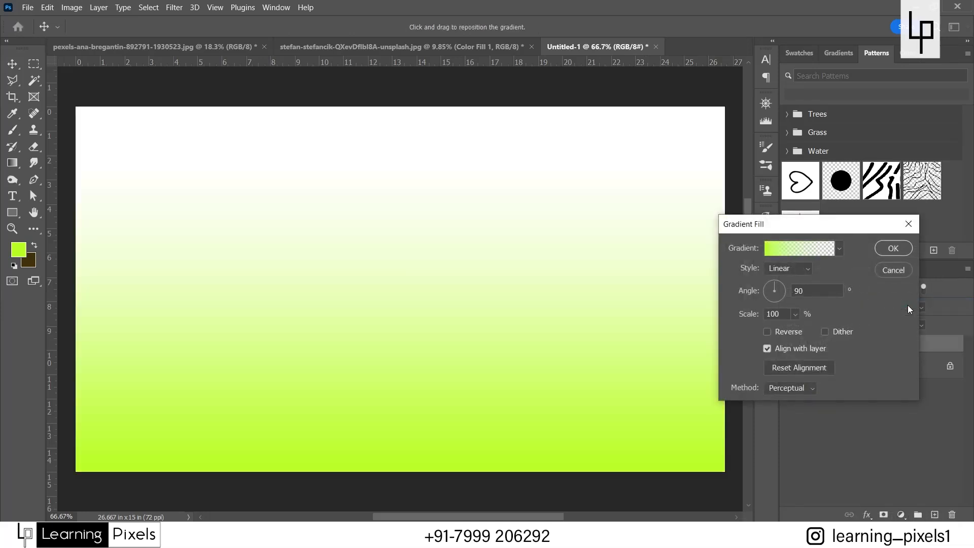
left_click(893, 248)
key("b")
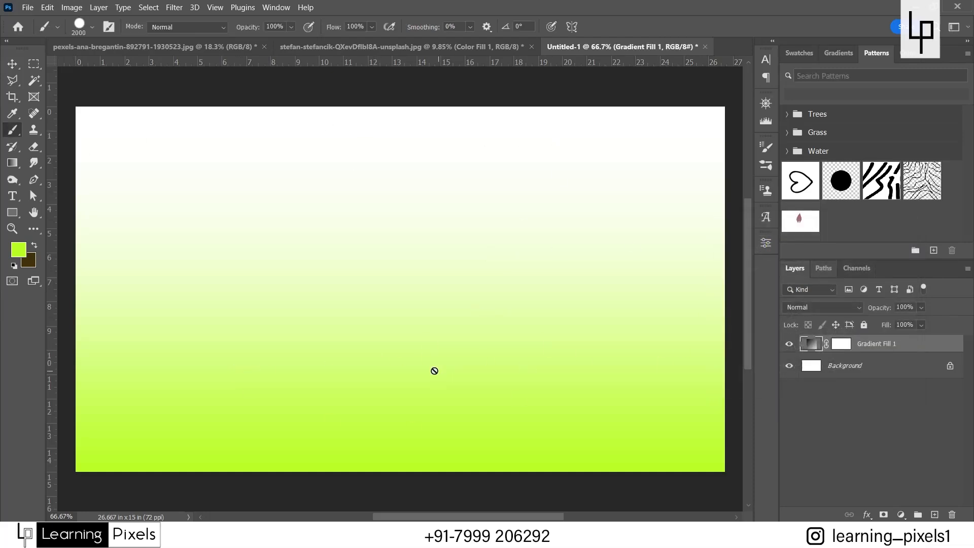
Change the gradient fill layer's gradient to the Blue_03 preset from the Blues group.
double_click(810, 345)
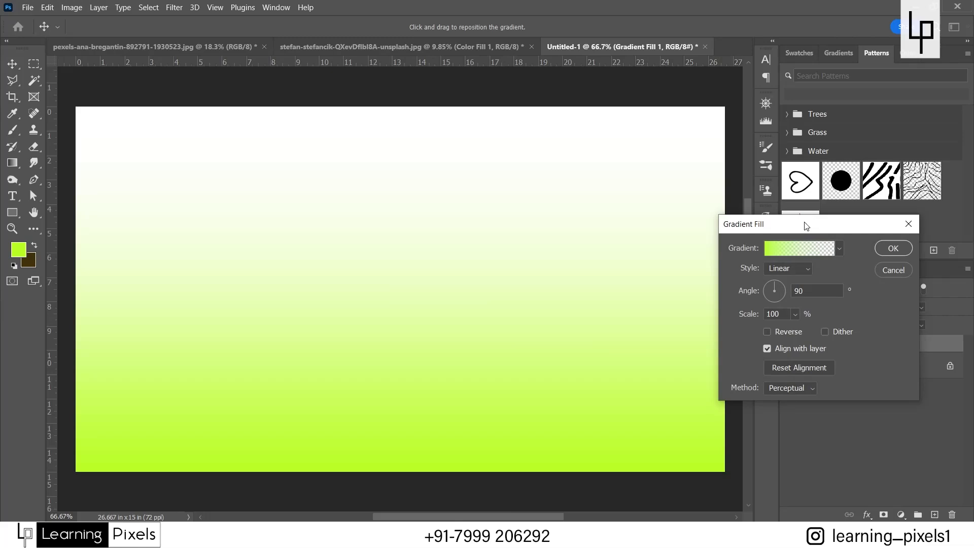
left_click_drag(805, 224, 380, 157)
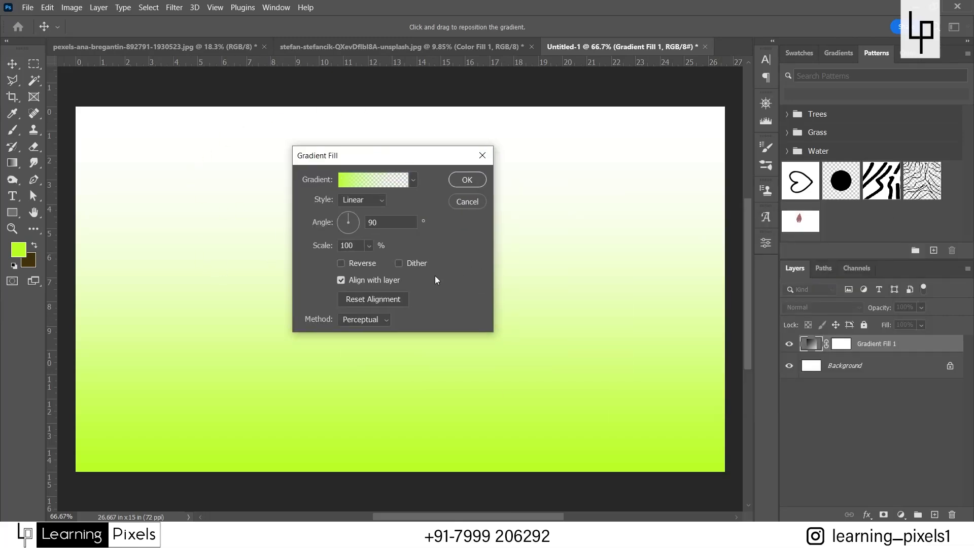
left_click(380, 183)
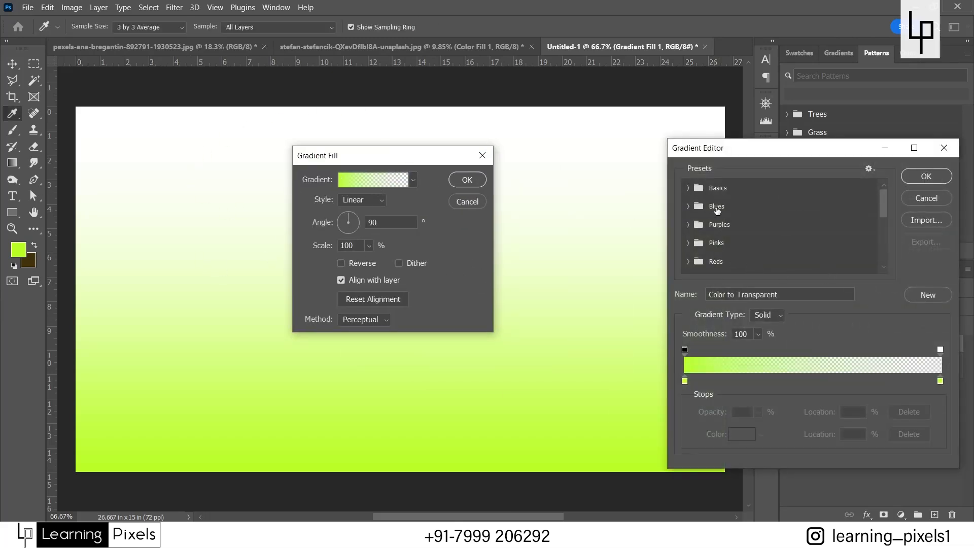
left_click(687, 188)
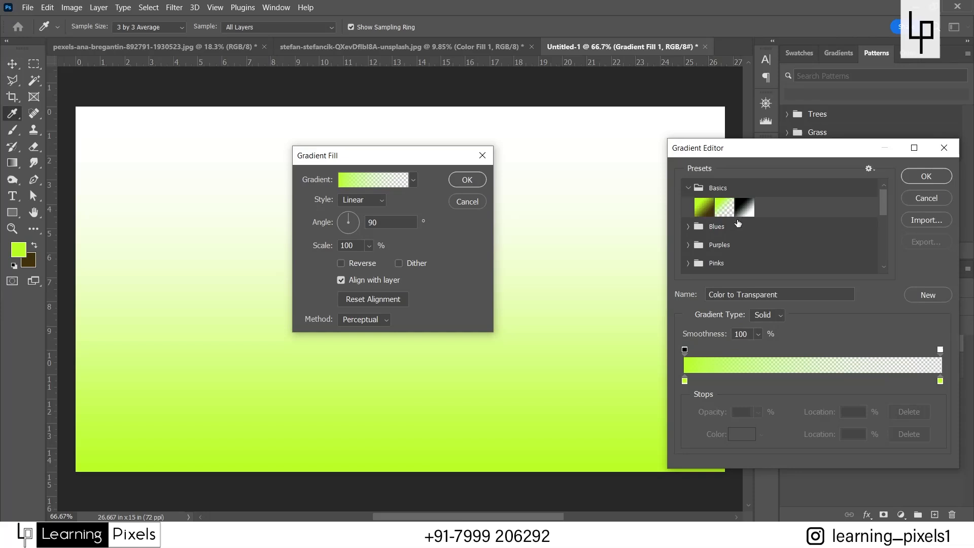
left_click(687, 226)
left_click(739, 249)
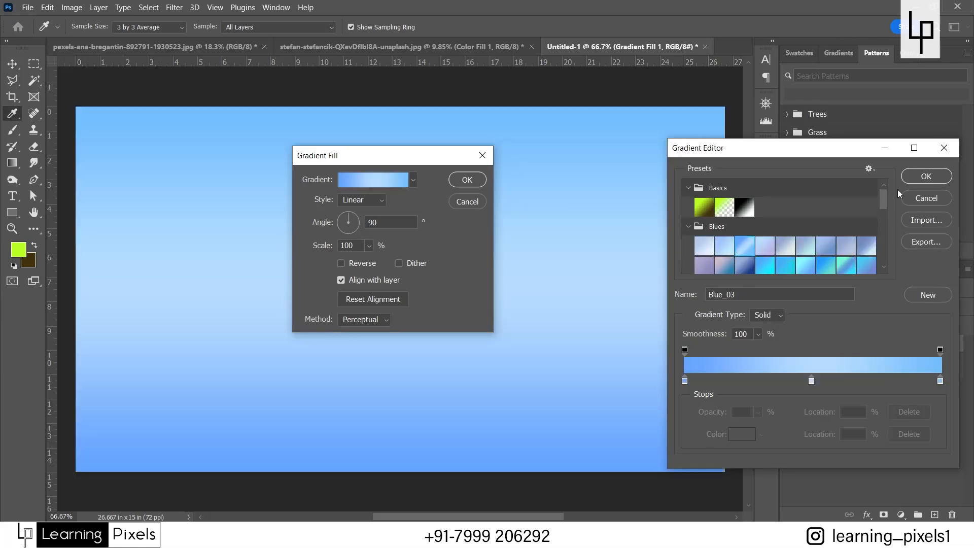
left_click(926, 177)
Recolor the gradient's middle stop at 50% to bright green and apply the edited gradient to the fill layer.
left_click(355, 181)
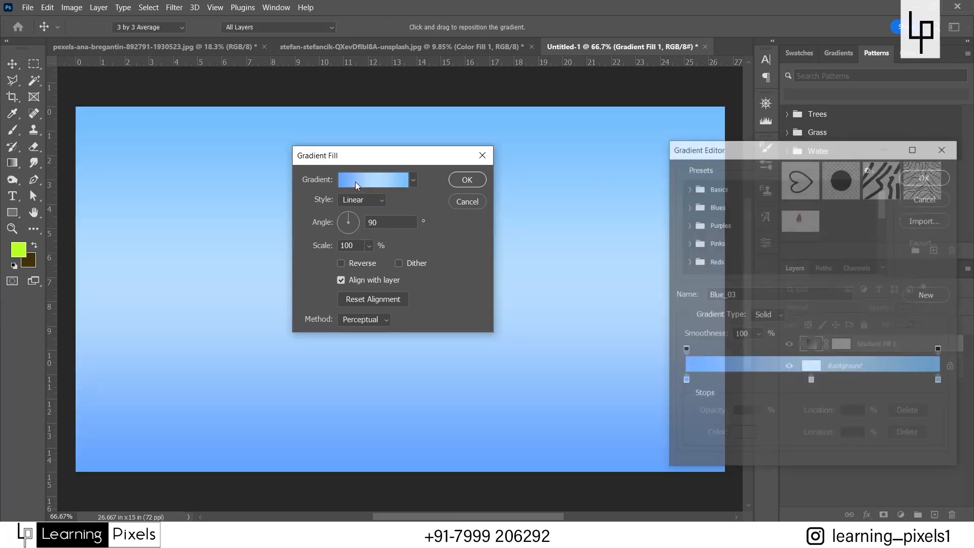
left_click_drag(823, 154, 600, 116)
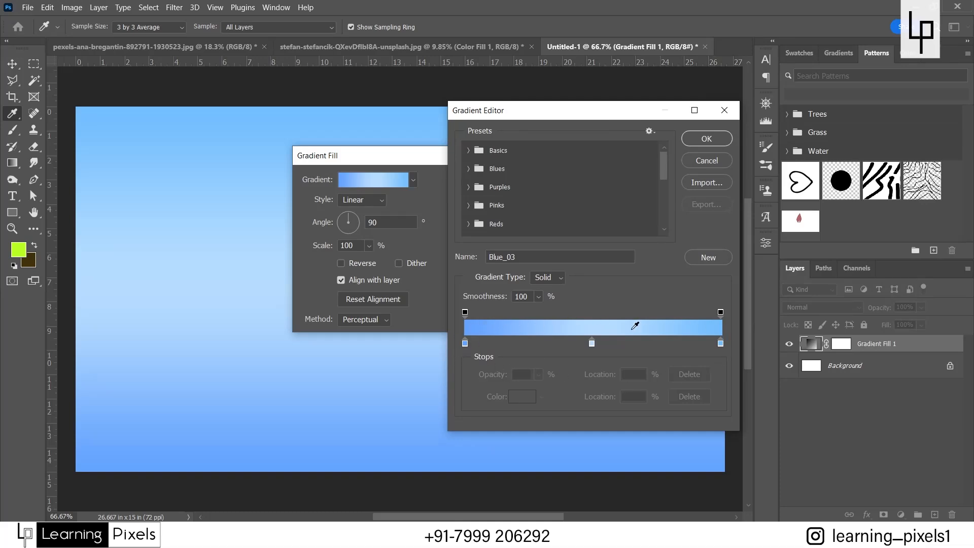
double_click(591, 345)
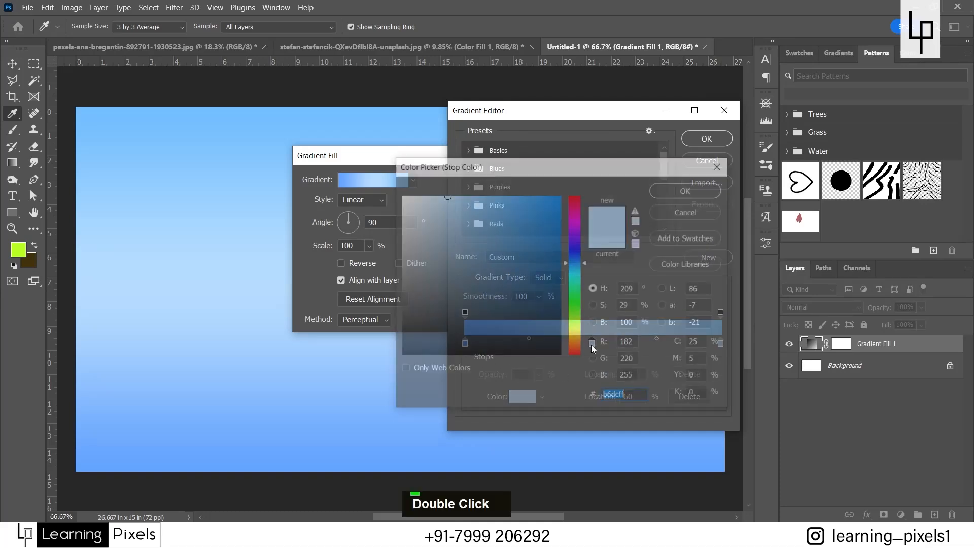
left_click(573, 312)
left_click(541, 199)
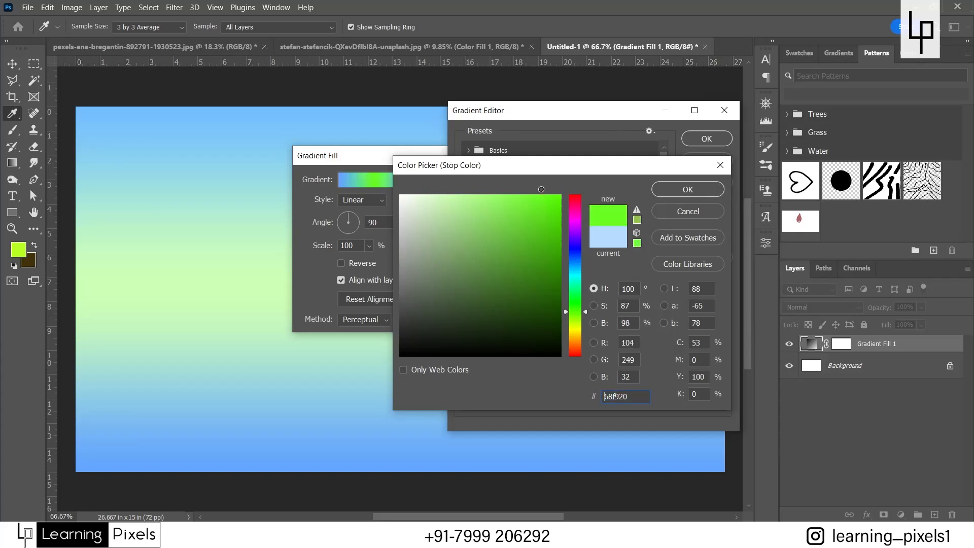
left_click(688, 190)
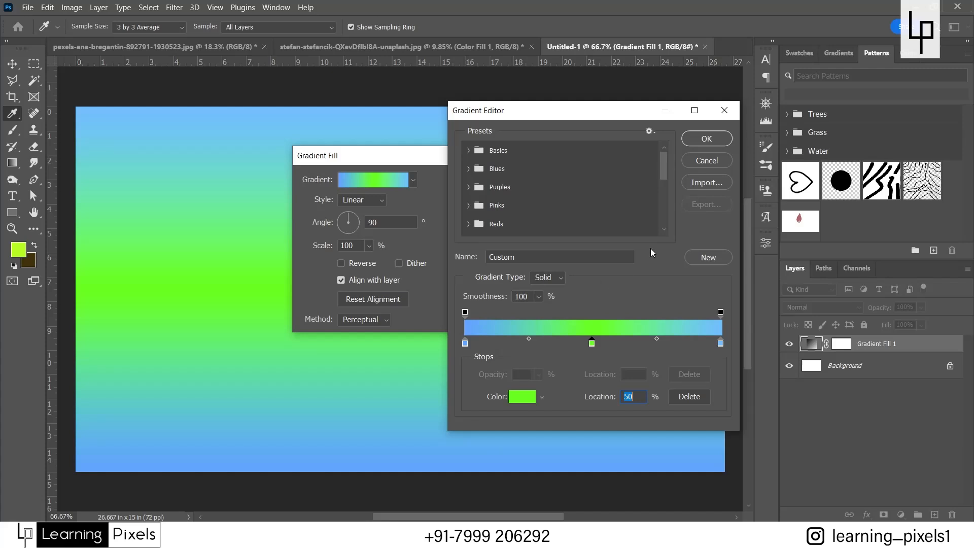
left_click(691, 146)
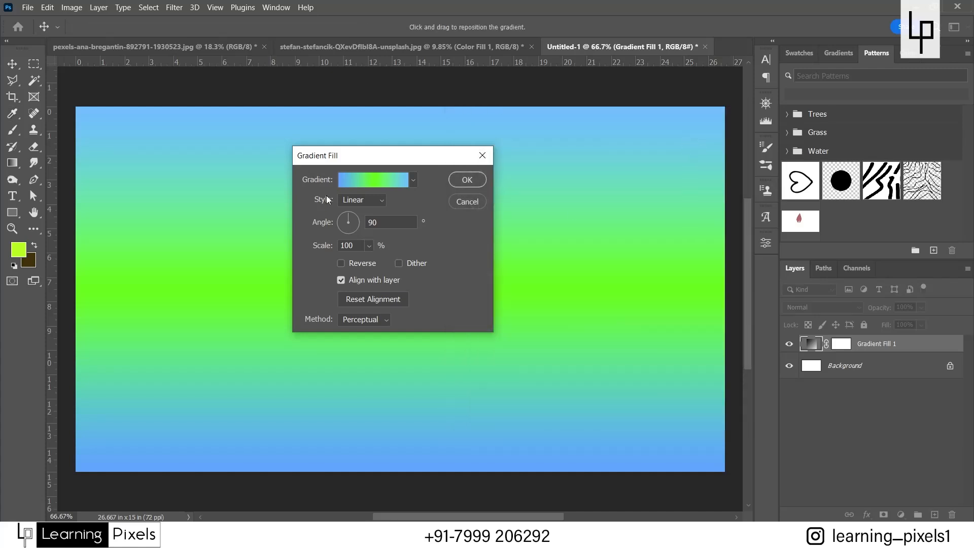
left_click_drag(355, 157, 443, 153)
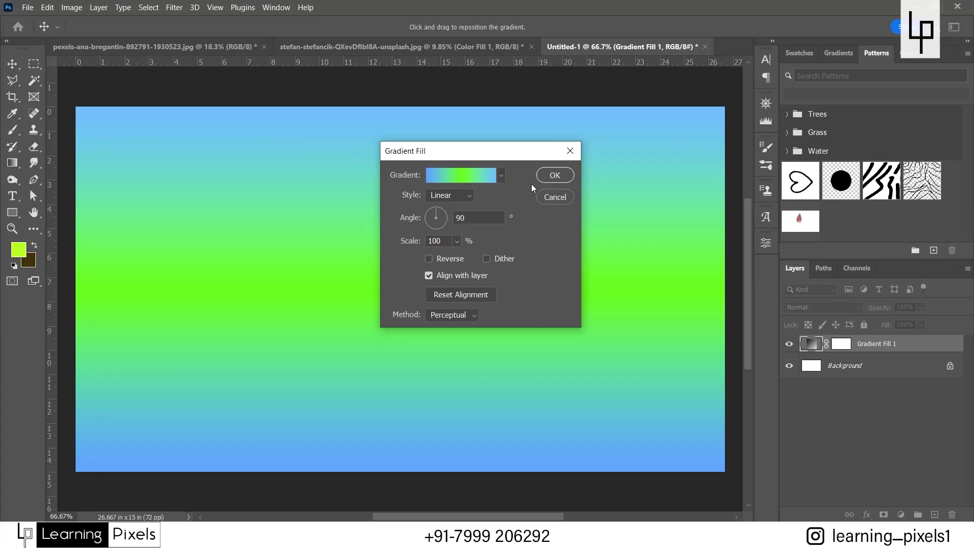
left_click(554, 176)
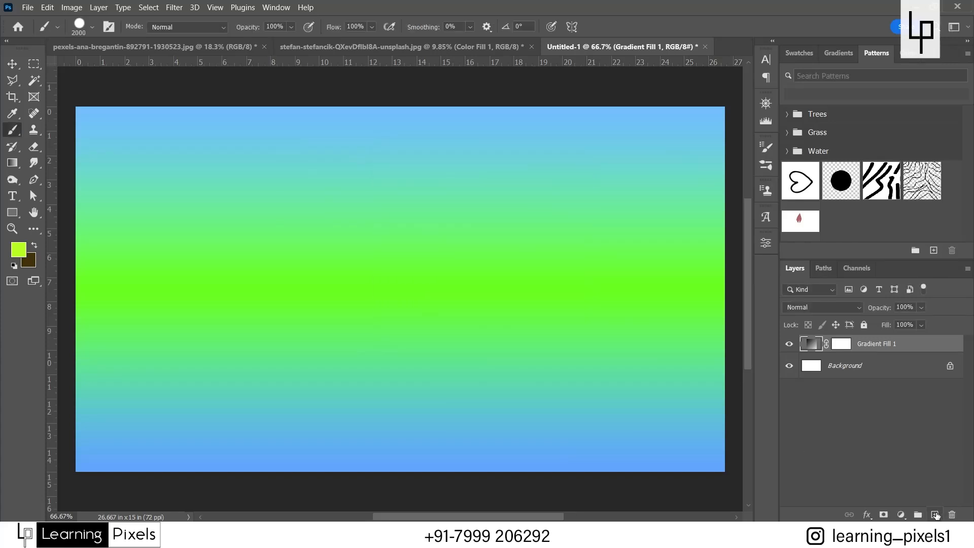
On a new layer, draw two diagonal lime-to-transparent linear gradients from opposite corners, and hide that layer.
left_click(935, 514)
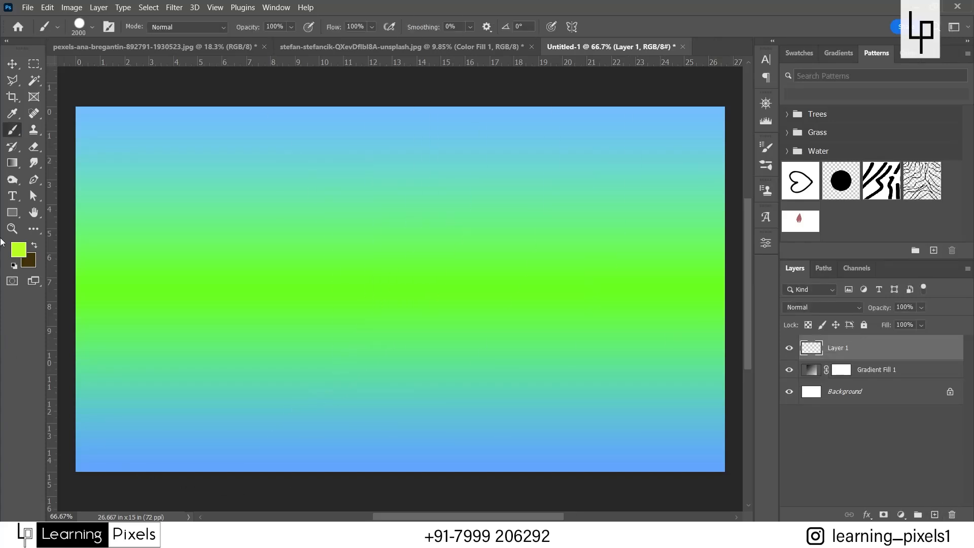
key("g")
left_click_drag(152, 109, 597, 432)
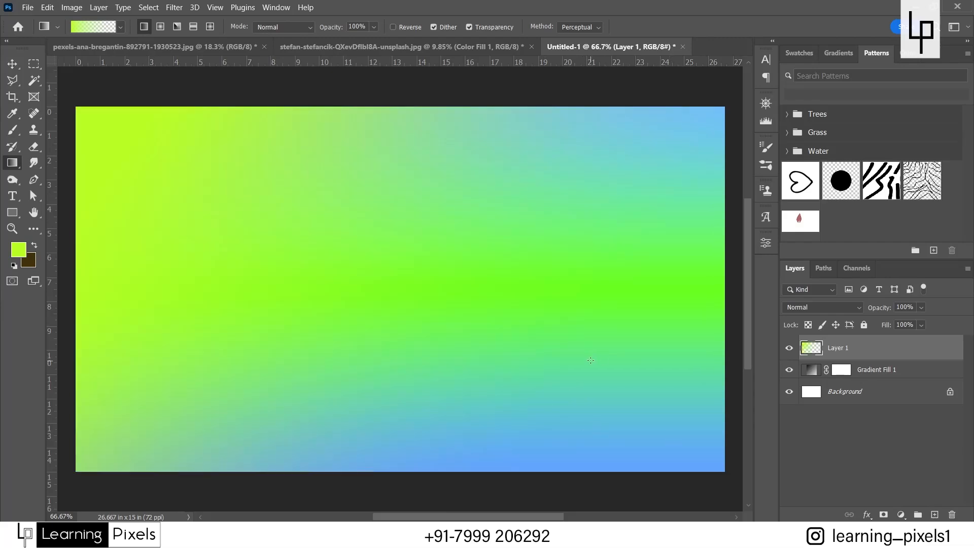
left_click_drag(663, 446, 162, 196)
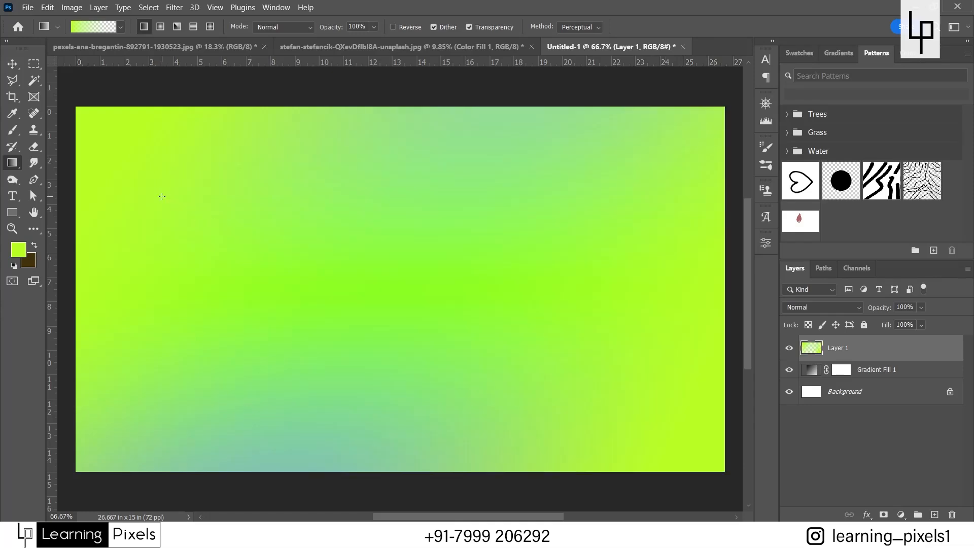
left_click(790, 349)
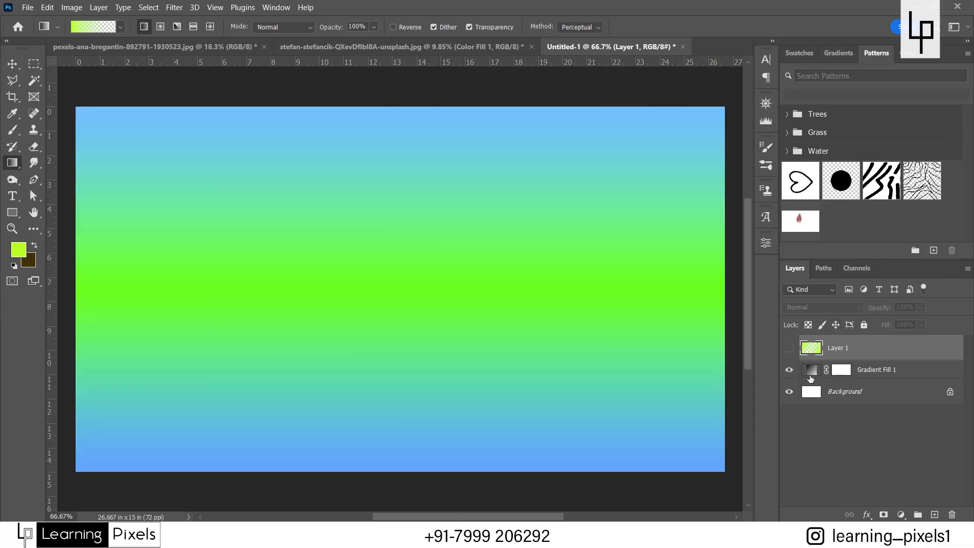
Reopen the gradient fill layer's settings, try several rotations of the gradient, and set its angle to 50°.
left_click(811, 373)
double_click(810, 374)
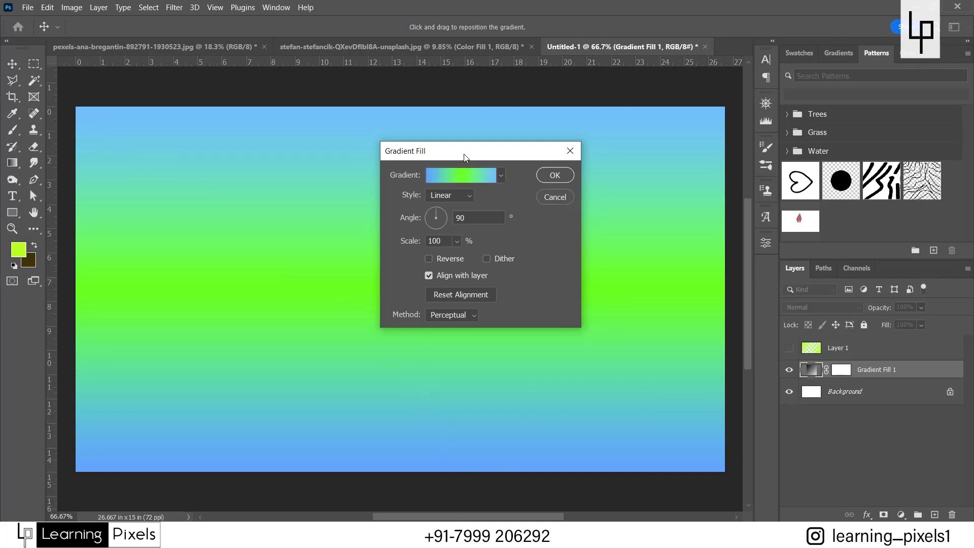
left_click_drag(466, 157, 515, 168)
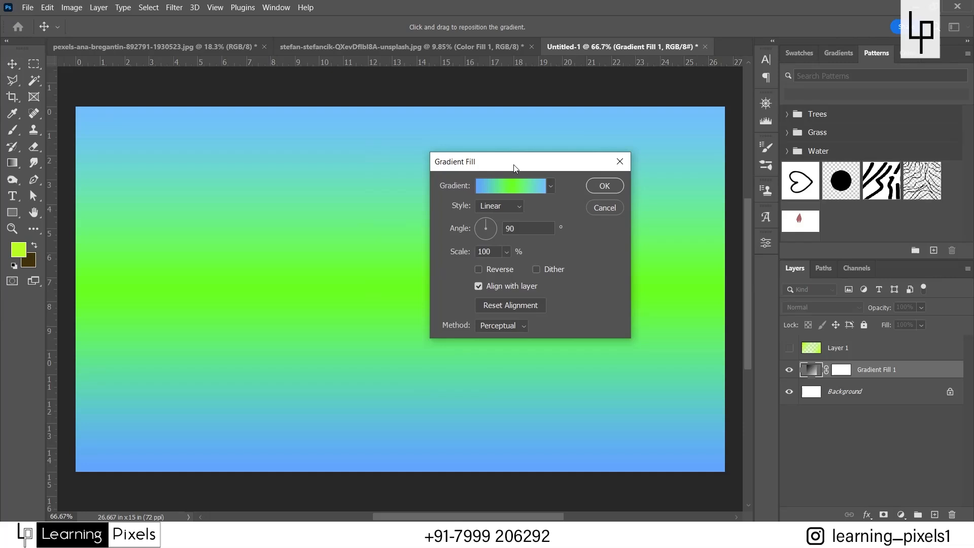
left_click(489, 231)
left_click_drag(491, 236, 496, 237)
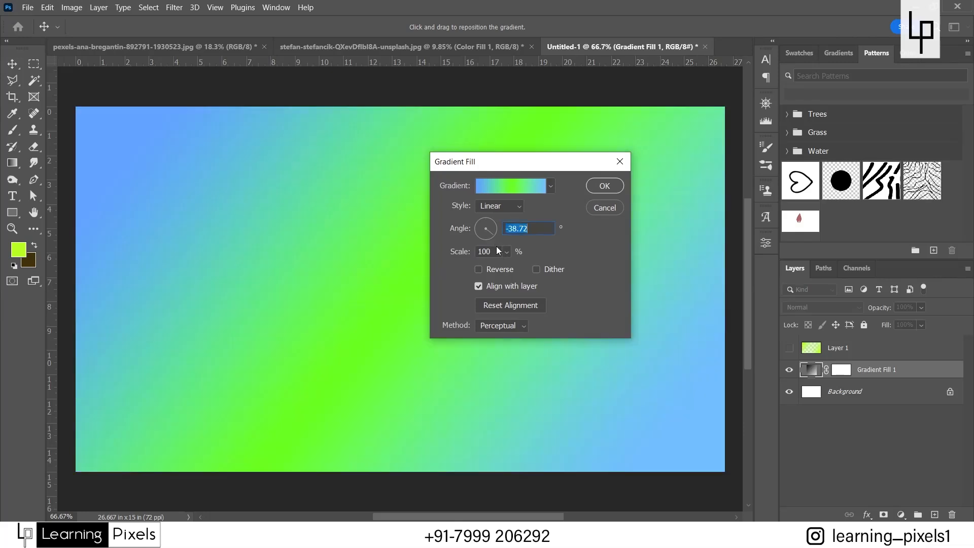
left_click(484, 234)
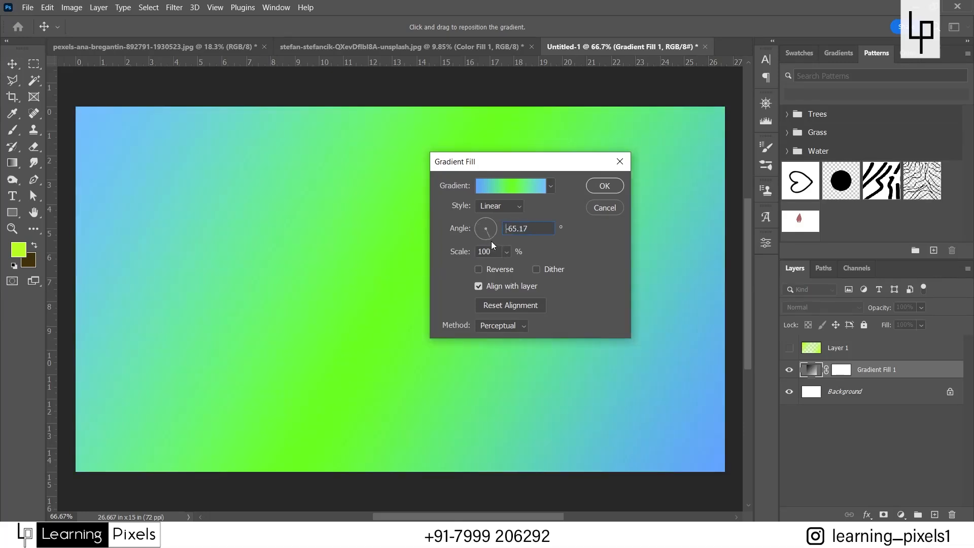
left_click(498, 242)
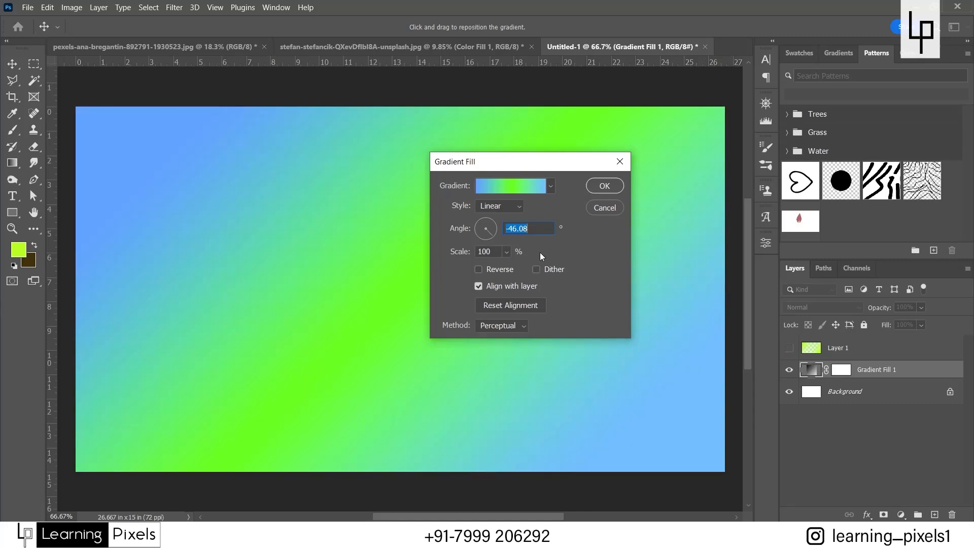
left_click_drag(536, 226, 506, 230)
type("50")
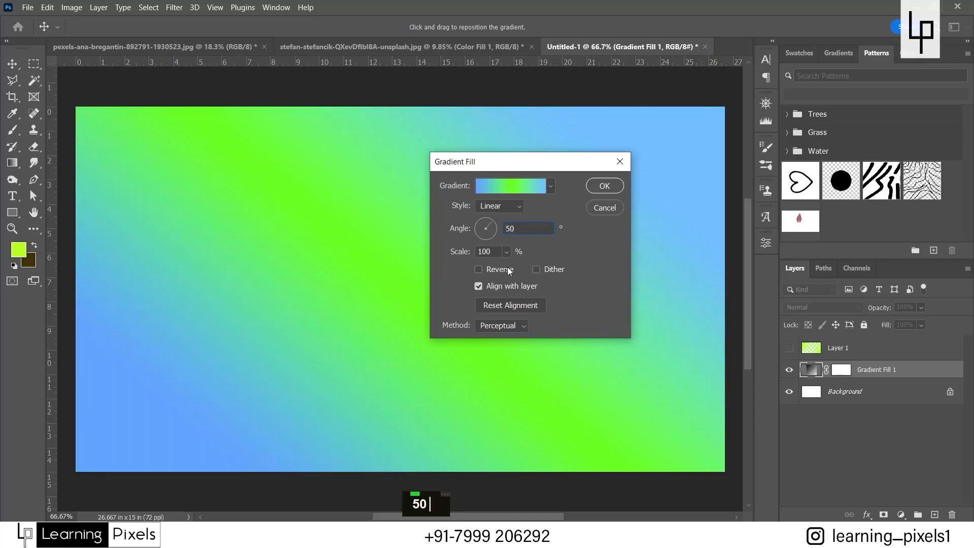
left_click_drag(525, 170, 521, 189)
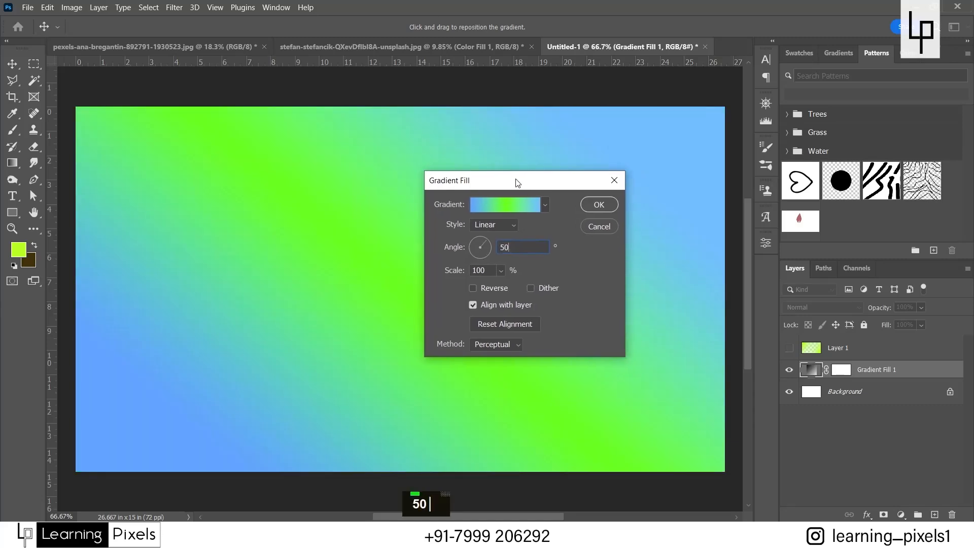
Try enlarging the gradient fill's scale to about 199% and set it back to 100%.
left_click(504, 271)
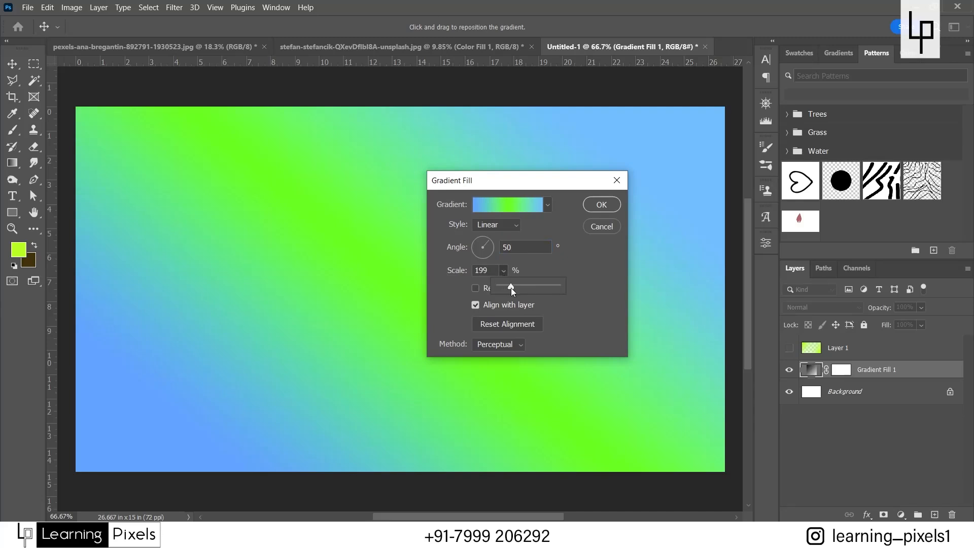
left_click_drag(508, 288, 447, 254)
type("100")
left_click(507, 306)
Try repositioning the gradient directly on the canvas, return it to about its original place, and open the gradient for editing.
left_click_drag(528, 186, 593, 180)
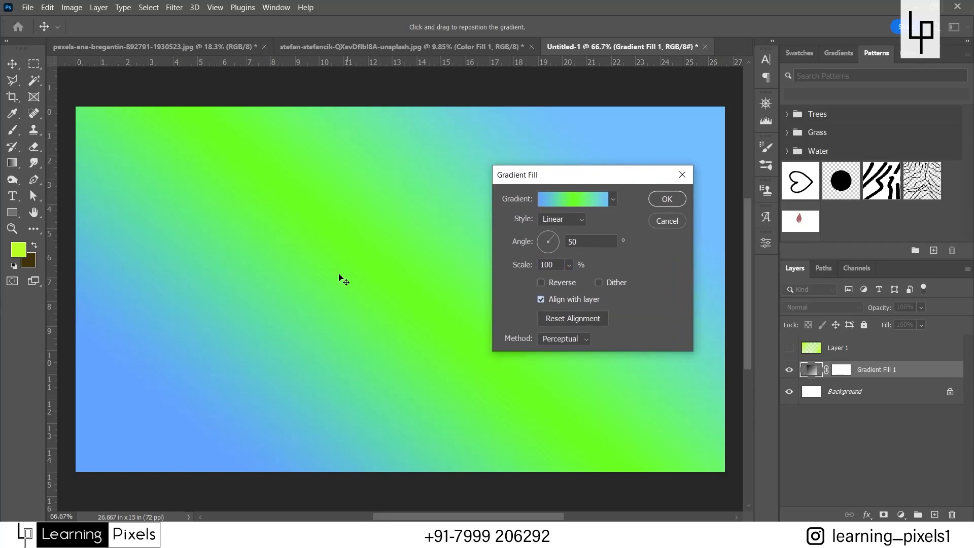
left_click_drag(367, 213, 385, 292)
left_click_drag(404, 211, 280, 326)
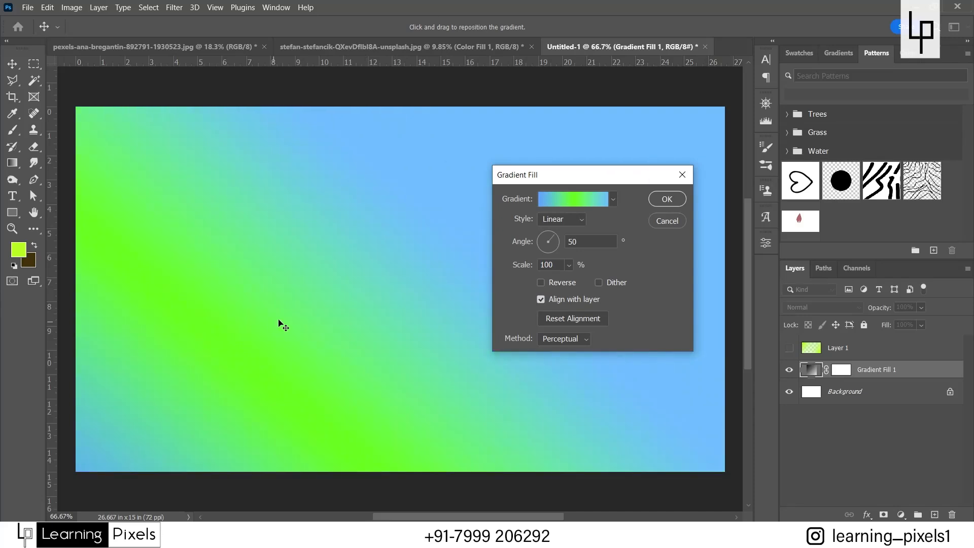
left_click_drag(296, 380, 433, 336)
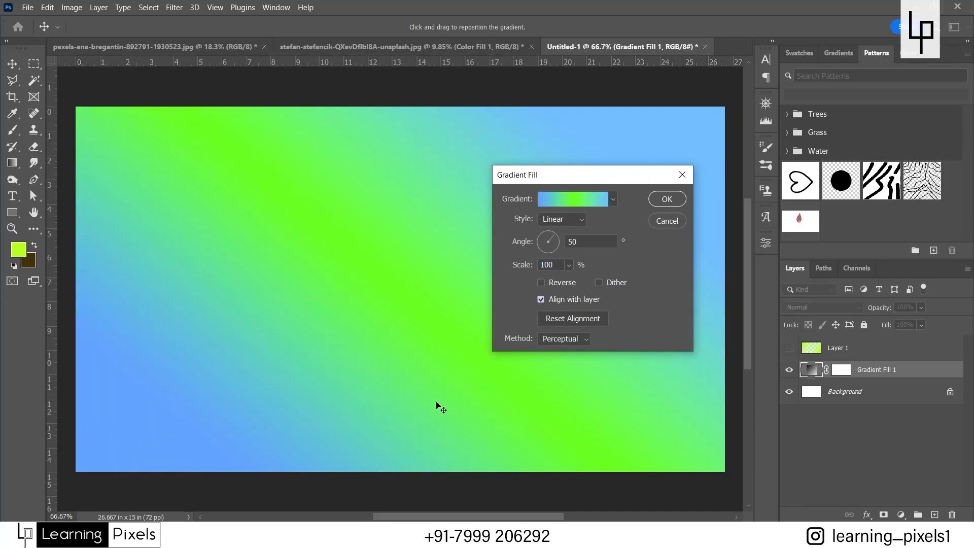
left_click(592, 202)
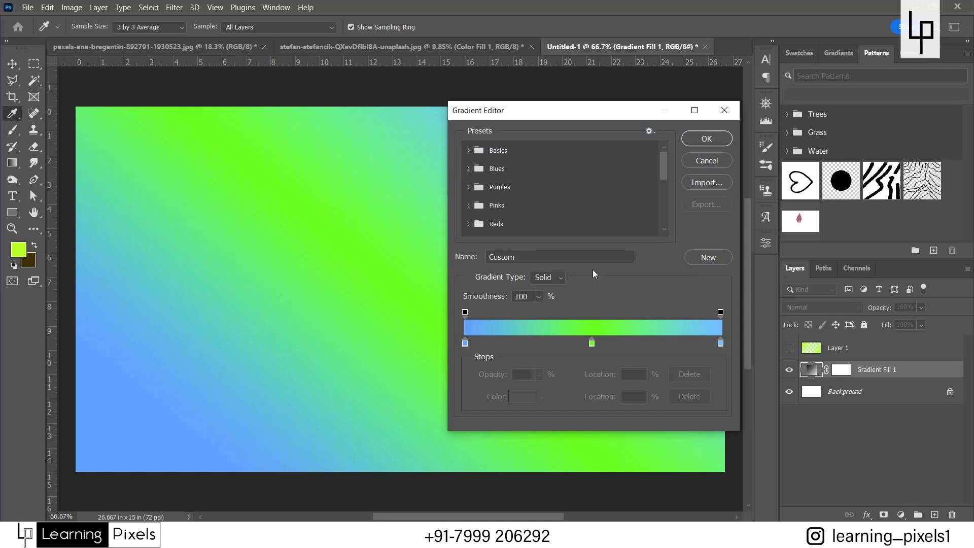
left_click_drag(595, 115, 466, 120)
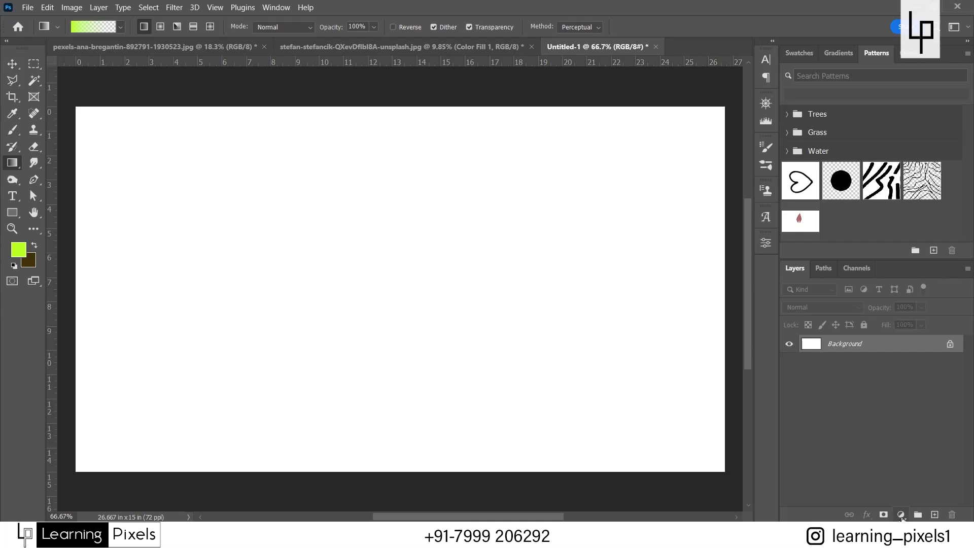
Add a pattern fill layer above the white background and choose the plain green pattern from the Grass group.
left_click(900, 515)
left_click(900, 322)
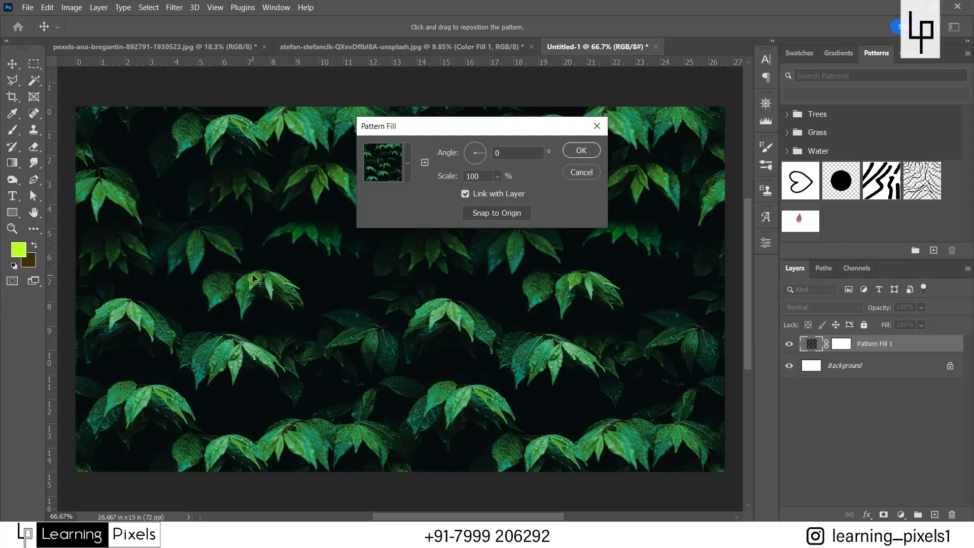
left_click(407, 167)
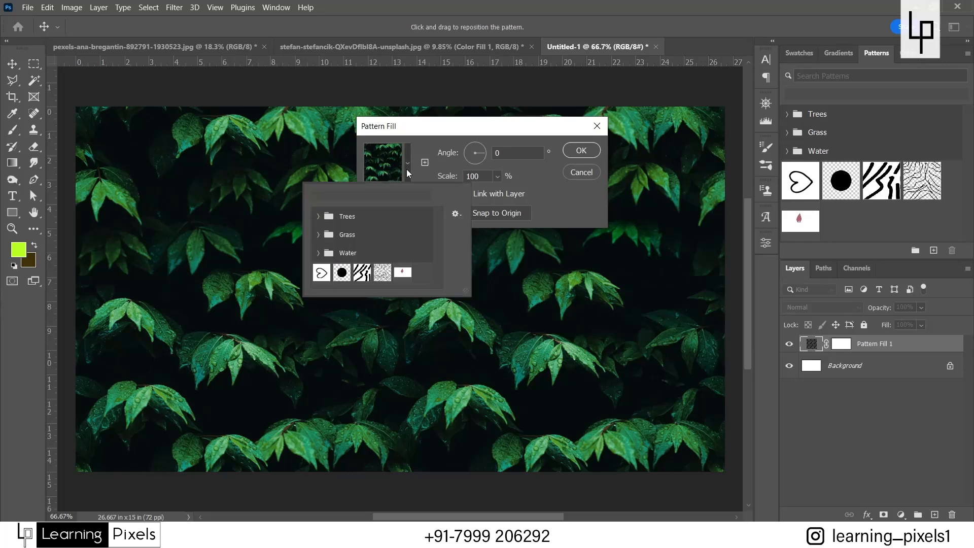
left_click(319, 235)
left_click(338, 255)
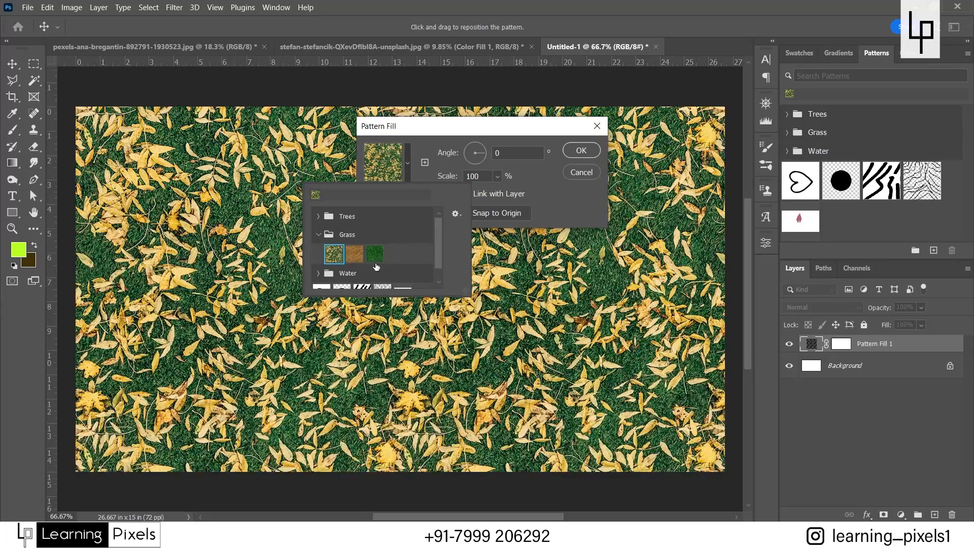
left_click(376, 255)
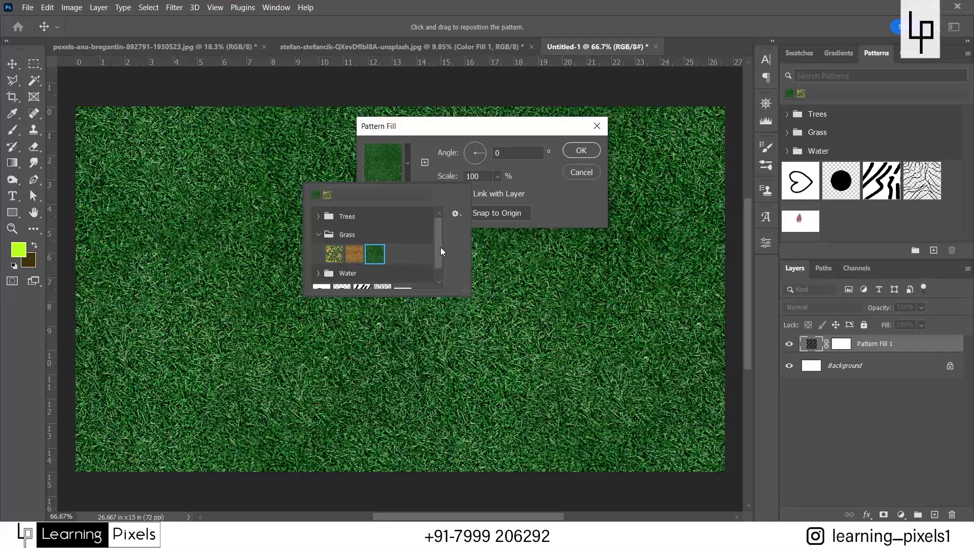
scroll(440, 250, "down", 1)
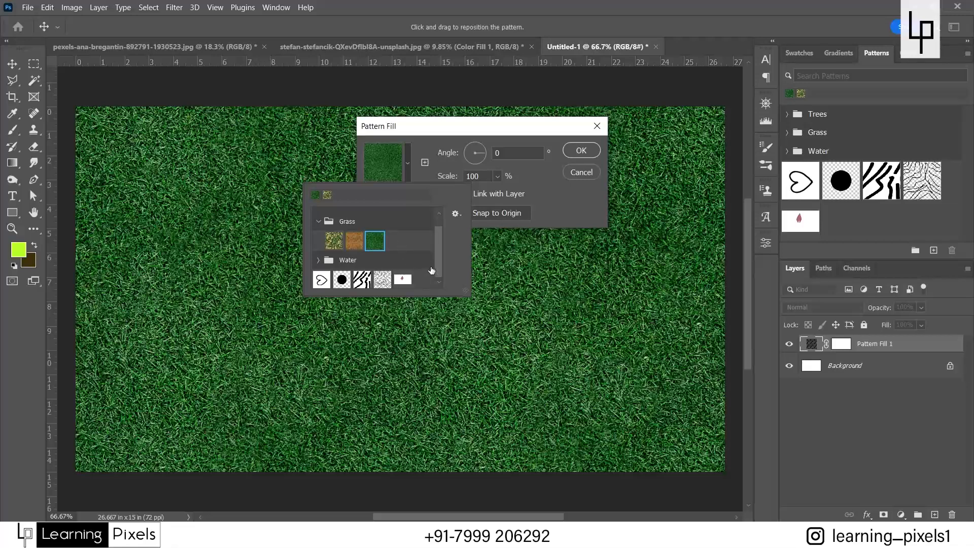
left_click(553, 201)
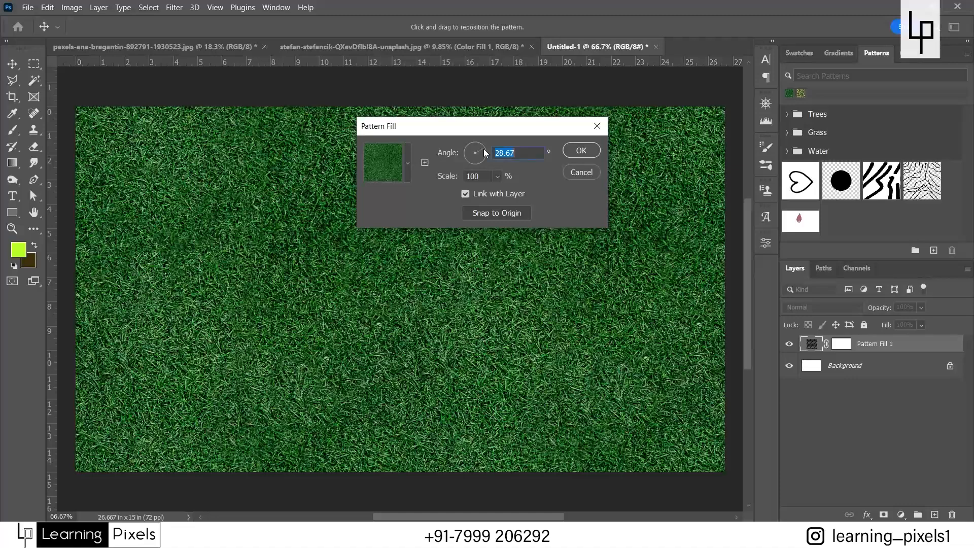
Set the pattern fill's angle to 47.01° and its scale to 122%, and apply the settings.
left_click_drag(479, 150, 480, 147)
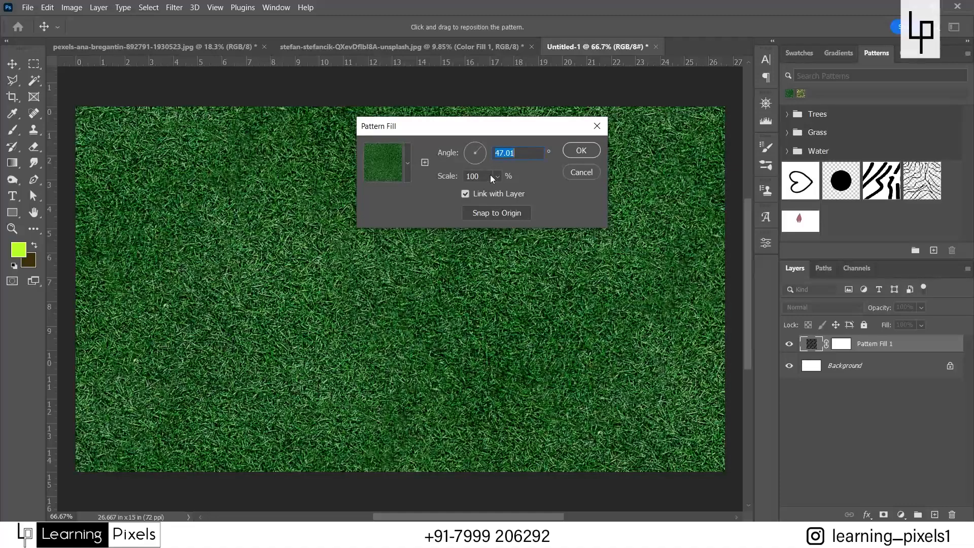
left_click(498, 176)
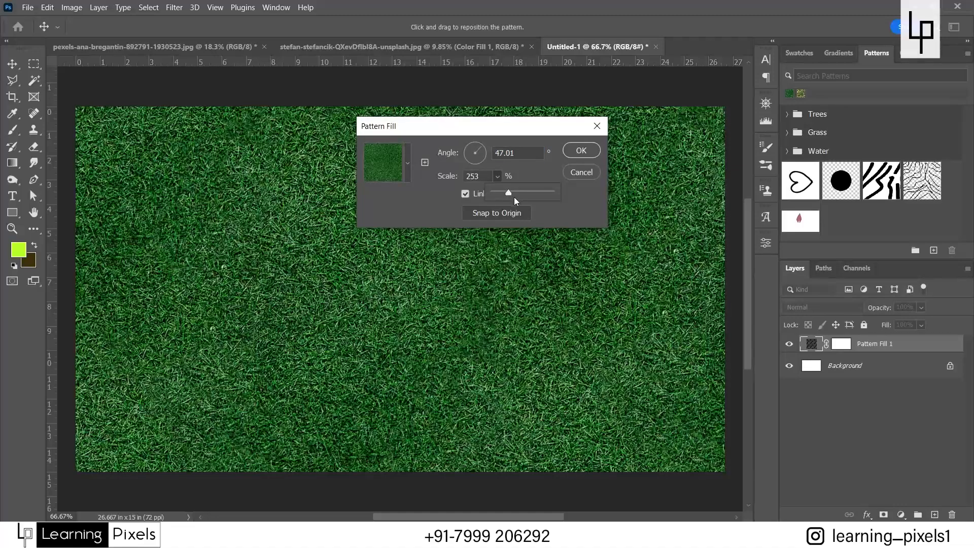
left_click_drag(508, 193, 498, 193)
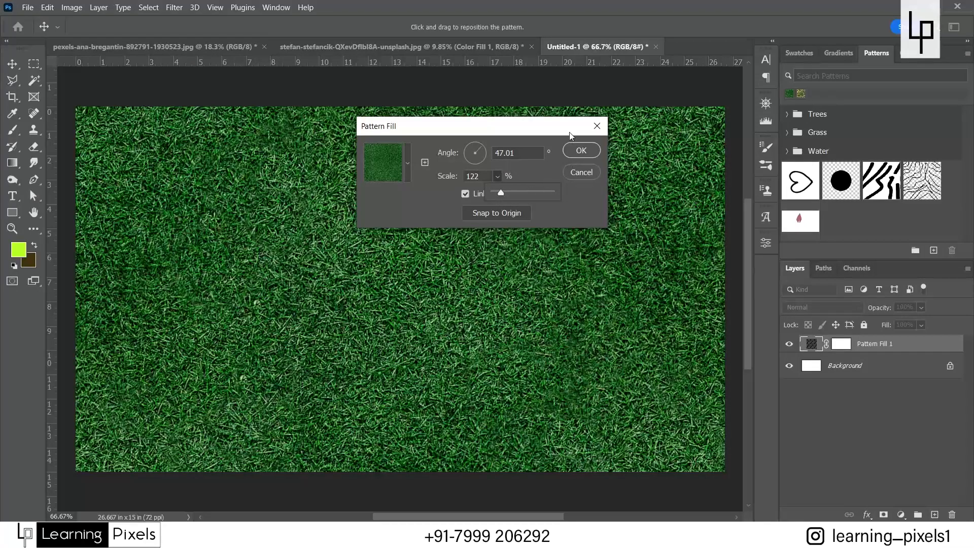
left_click(570, 151)
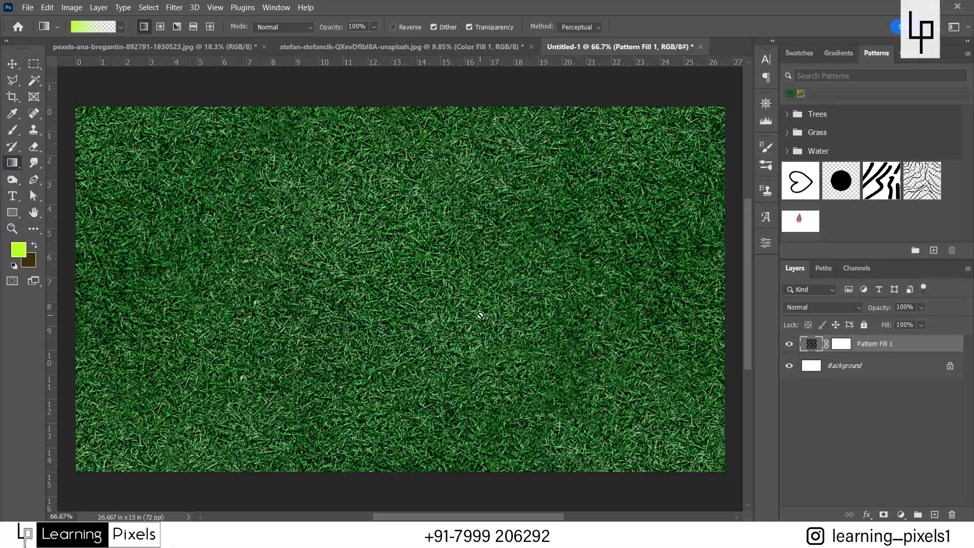
Paint a black diagonal band across the pattern fill layer's mask with a size 250 brush, and delete that layer.
key("b")
left_click(841, 344)
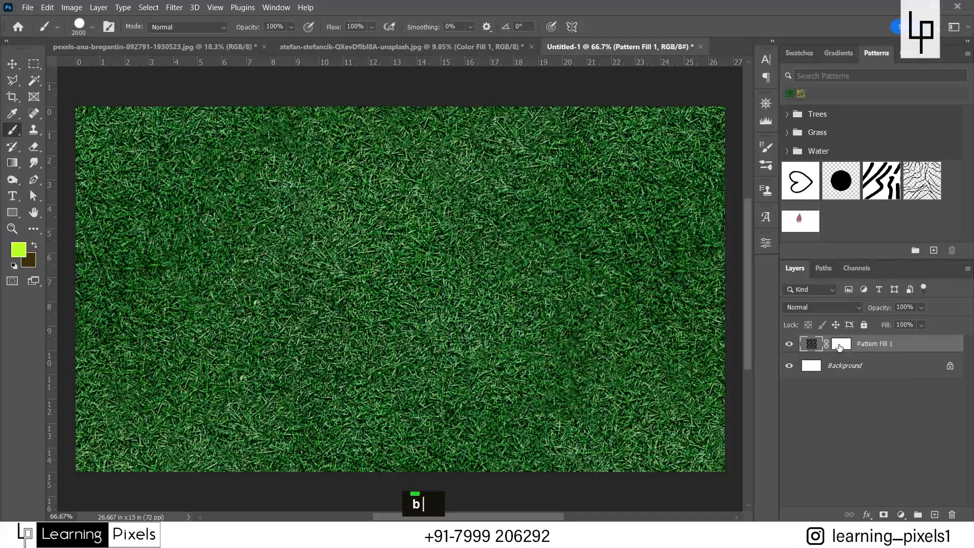
key("bracketleft")
key("bracketleft")
key("bracketleft")
key("bracketleft")
key("bracketleft")
key("bracketleft")
key("bracketleft")
key("bracketleft")
key("bracketleft")
key("bracketleft")
key("bracketleft")
key("bracketleft")
key("bracketleft")
key("bracketleft")
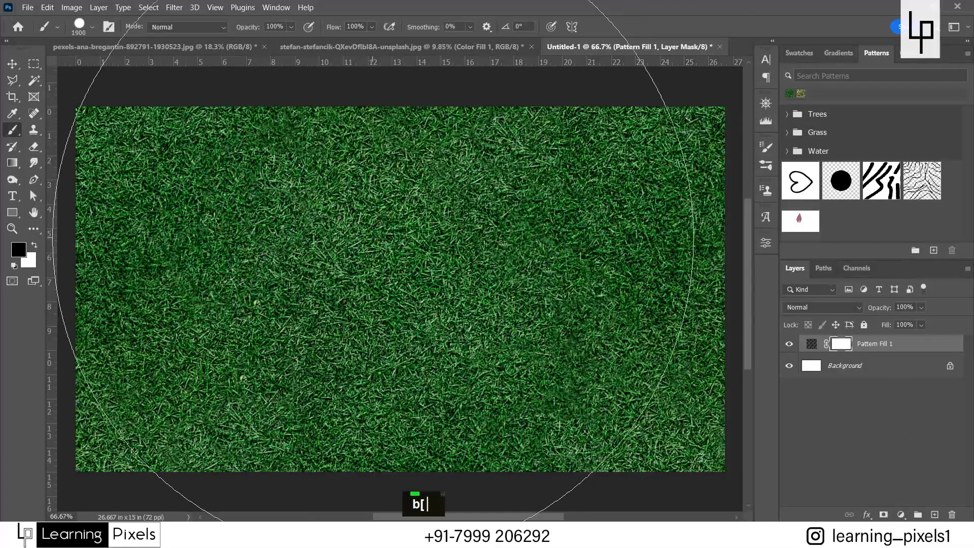
key("bracketleft")
key("bracketleft")
key("bracketleft")
key("bracketleft")
key("bracketleft")
left_click_drag(278, 142, 396, 276)
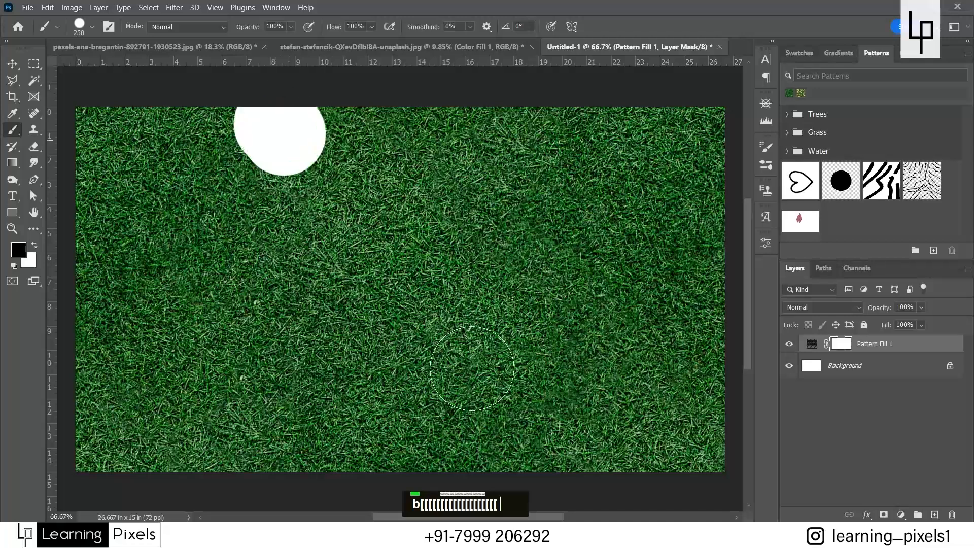
left_click(587, 497, "shift")
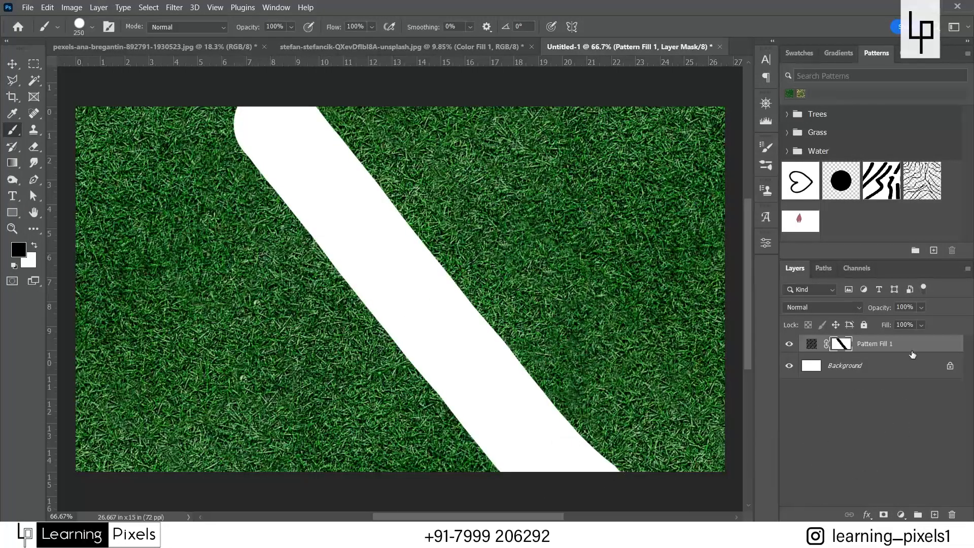
left_click_drag(913, 348, 952, 515)
In the red-haired woman's portrait document, clear the selection and add a Brightness/Contrast adjustment layer above the background.
left_click(901, 515)
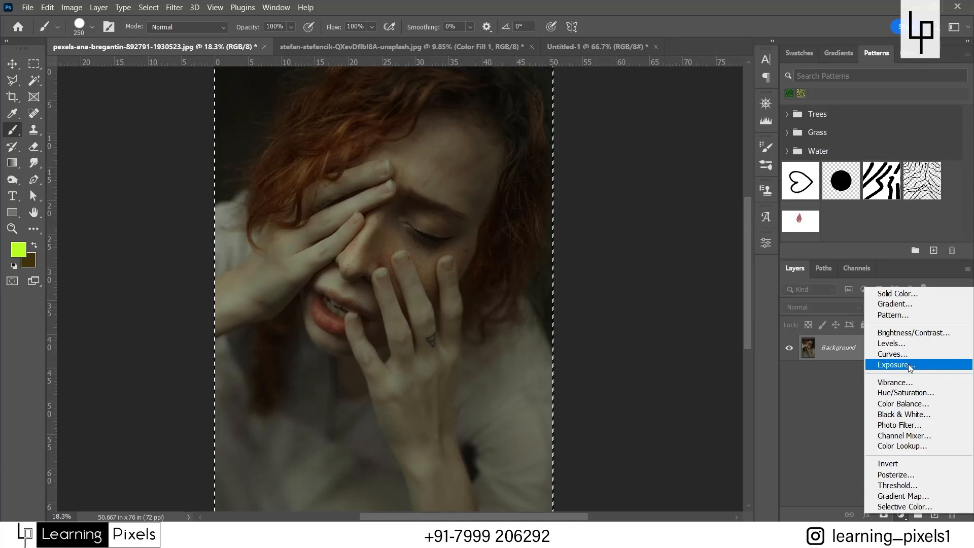
key("Escape")
key("v")
scroll(426, 239, "down", 1)
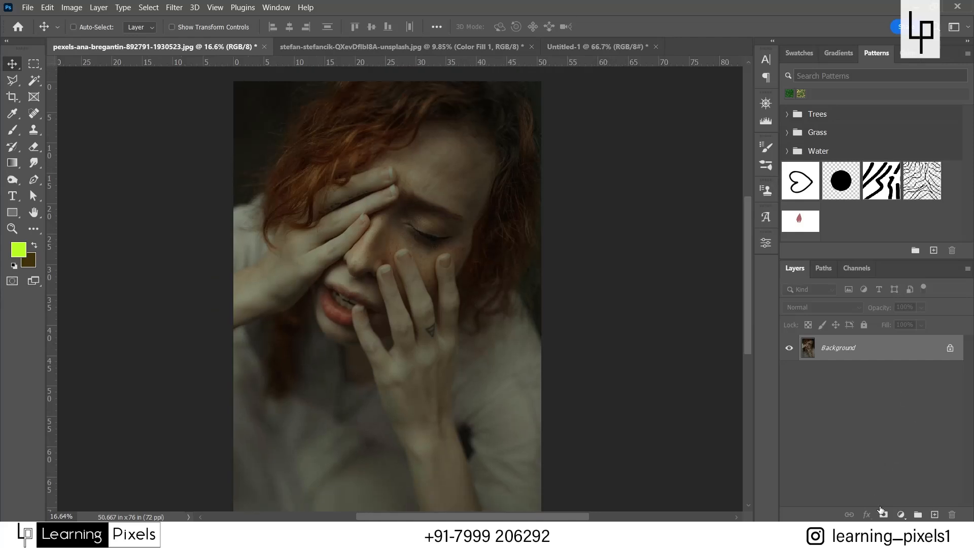
left_click(901, 514)
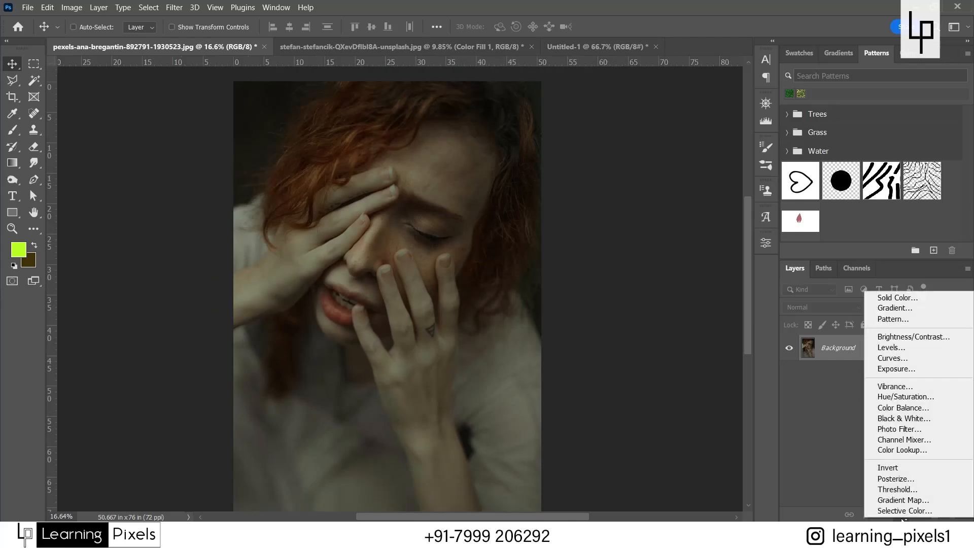
left_click(919, 336)
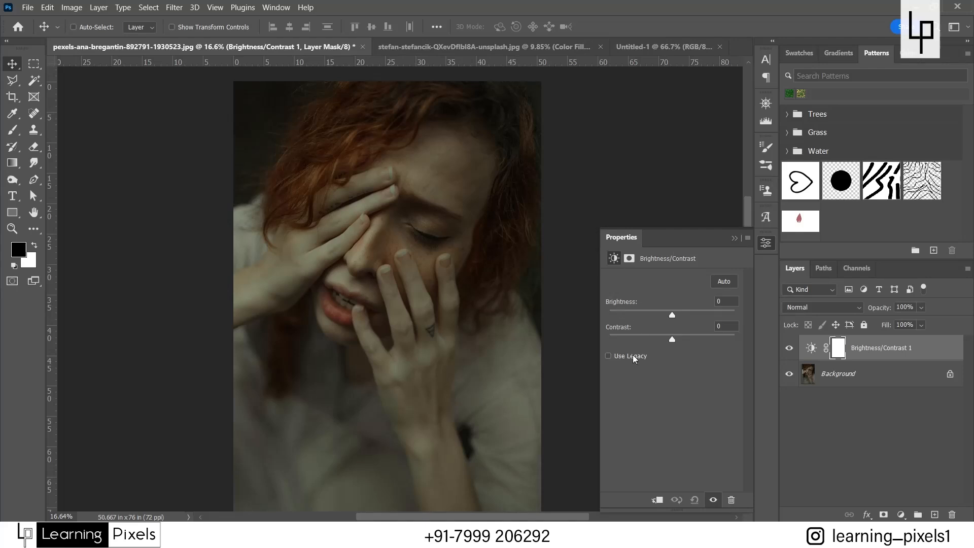
View the Brightness/Contrast layer's mask properties, return to its adjustment settings, and try brightness at -49 and 49.
left_click(901, 515)
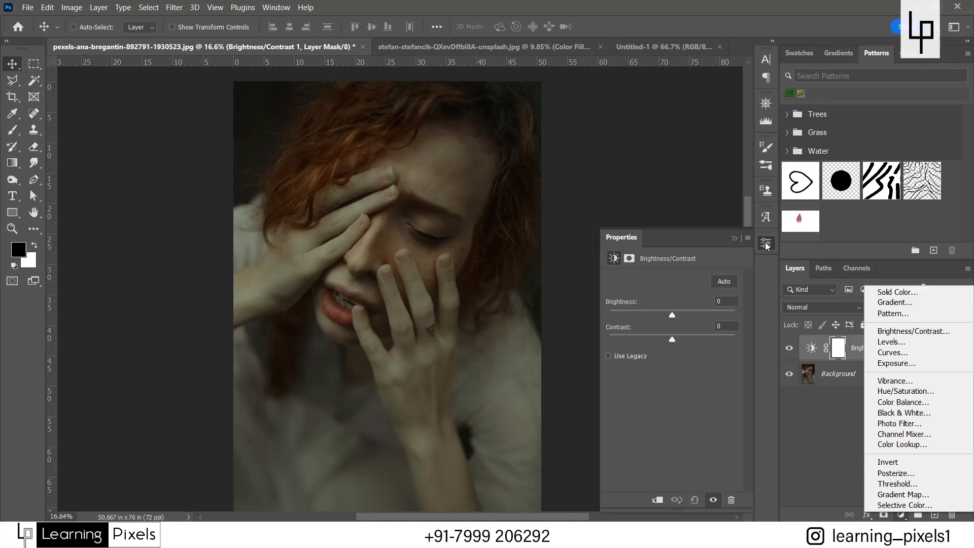
left_click(630, 260)
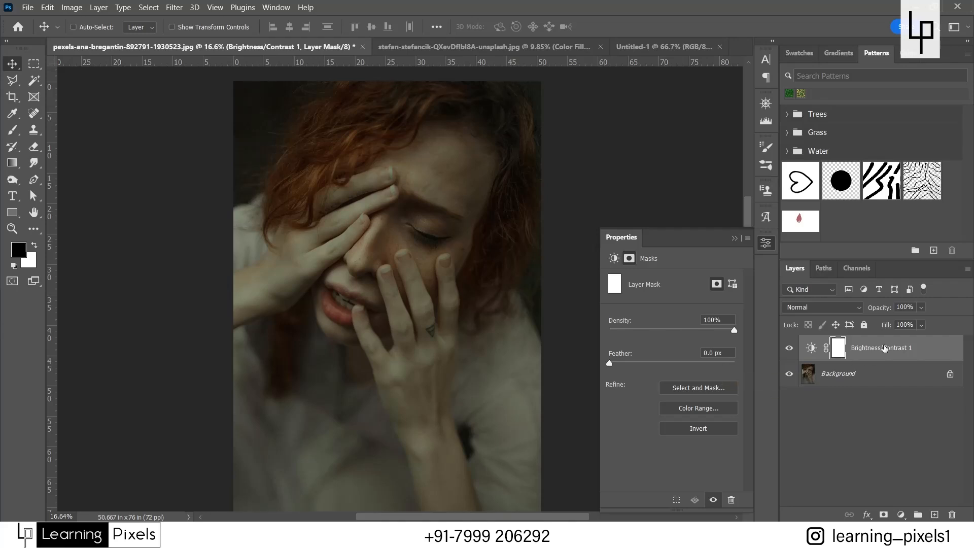
left_click(884, 349)
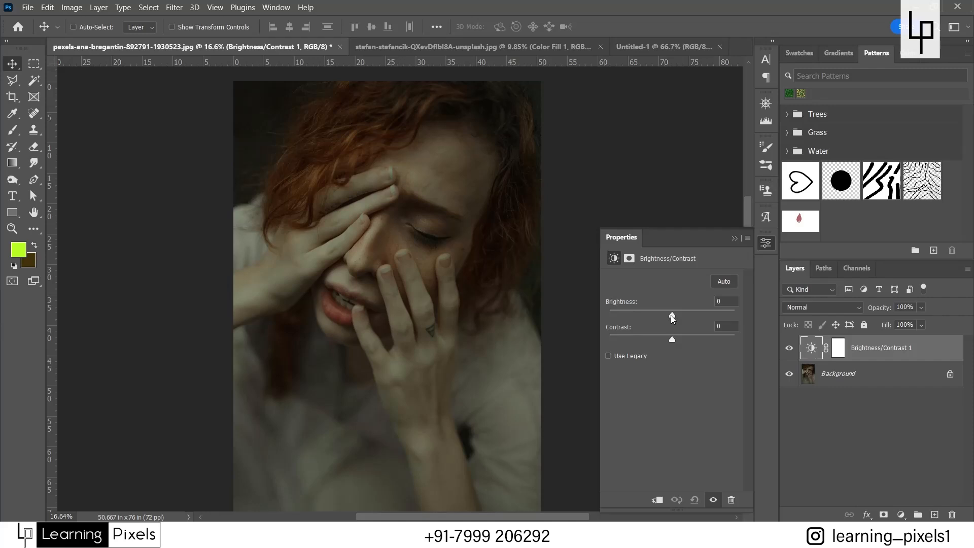
mouse_move(671, 315)
left_mouse_down()
mouse_move(701, 318)
mouse_move(651, 315)
left_mouse_up()
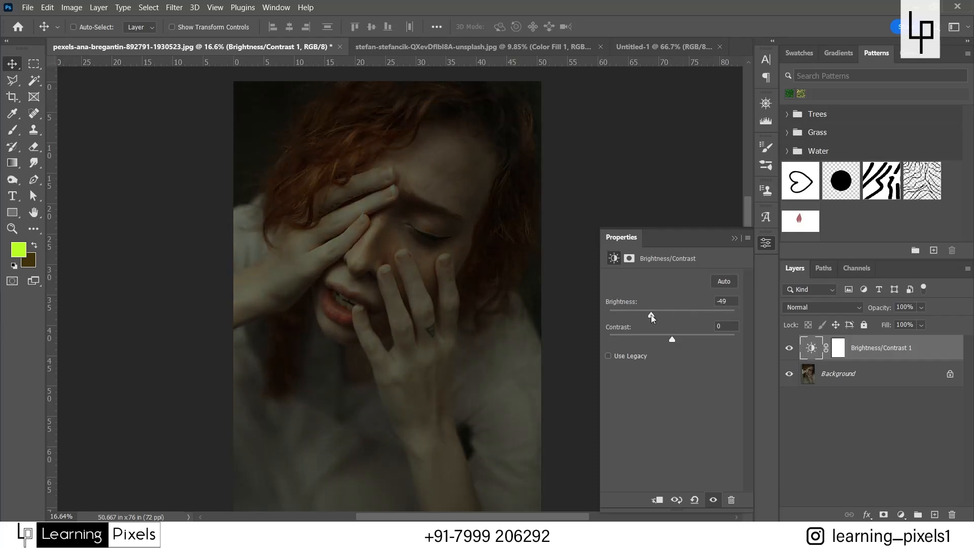
left_click_drag(651, 314, 689, 316)
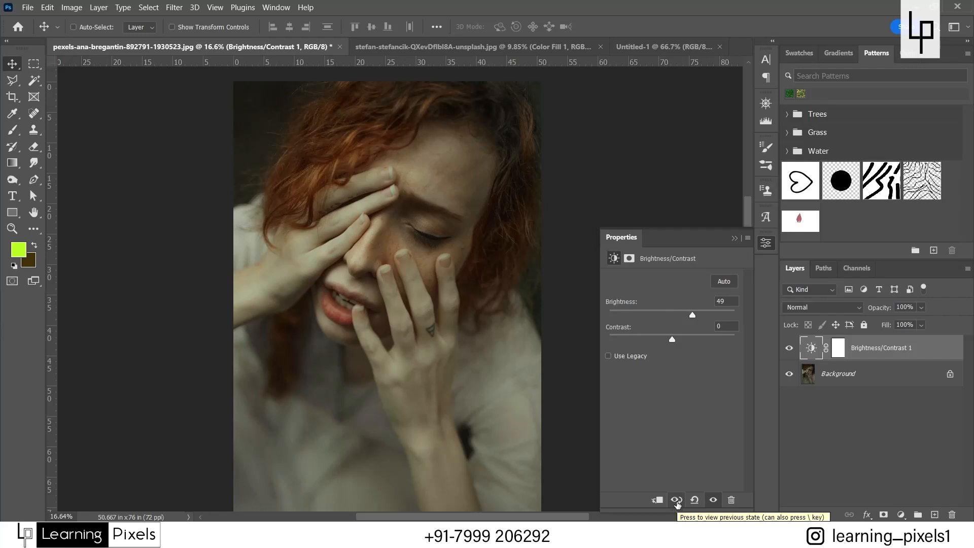
Compare the portrait before and after the brightness adjustment by toggling the previous state and the adjustment layer's visibility.
left_click(677, 501)
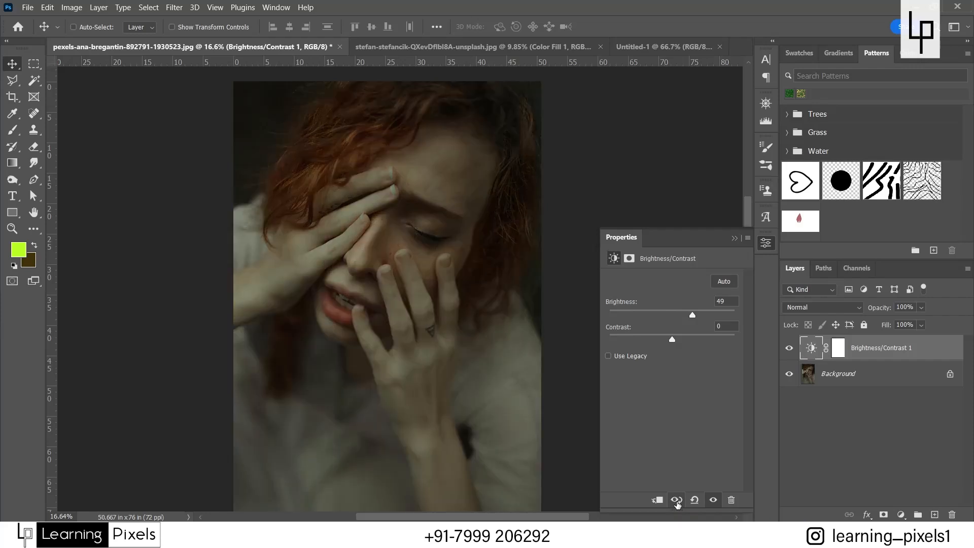
left_click(677, 500)
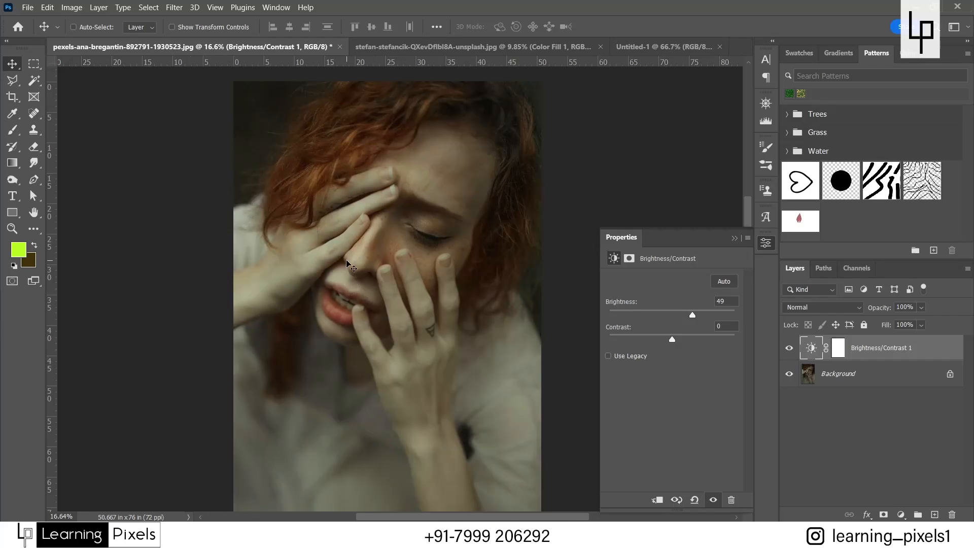
left_click(677, 501)
left_click(677, 501)
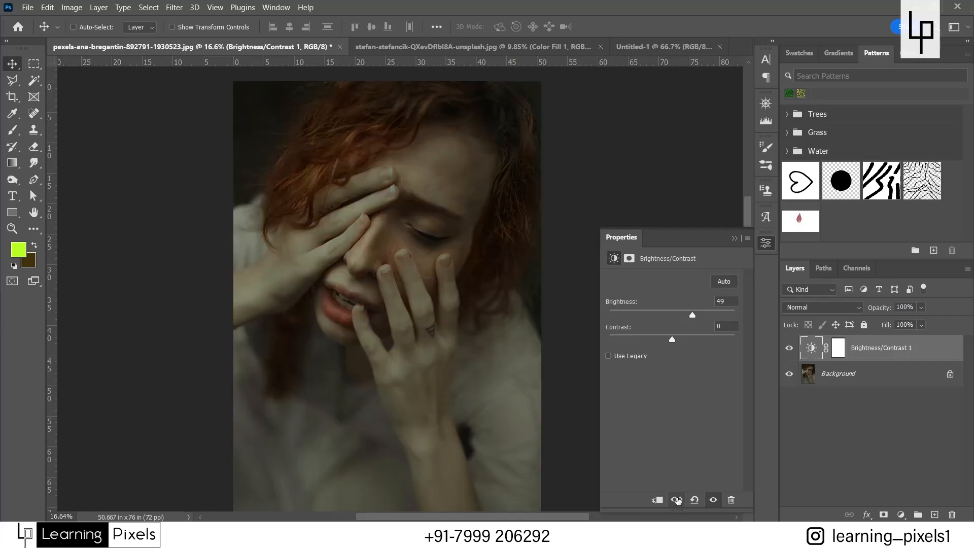
left_click(677, 500)
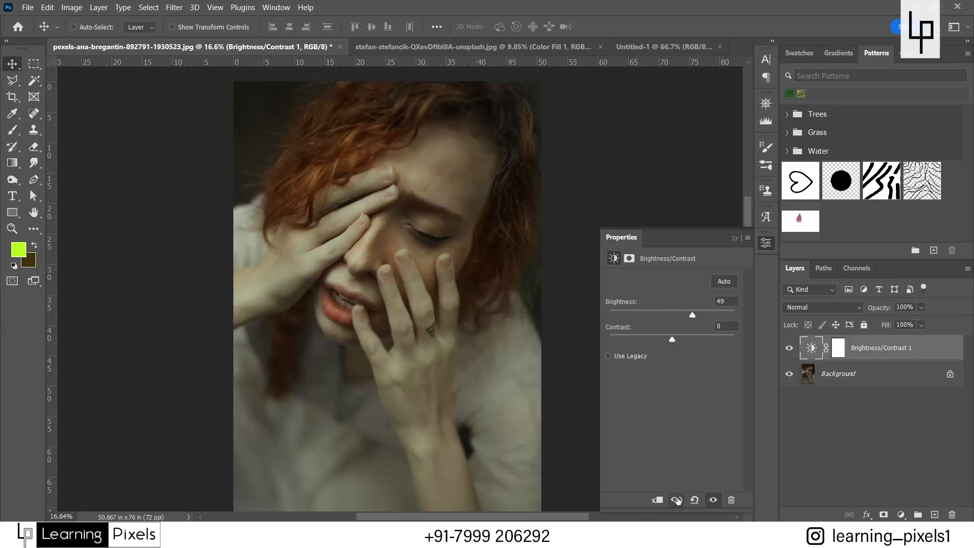
left_click(678, 501)
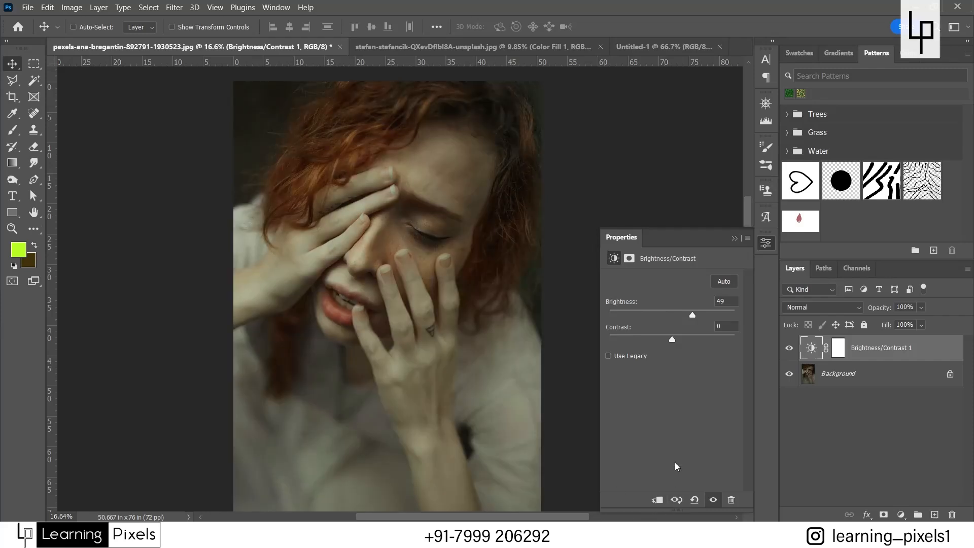
left_click(790, 349)
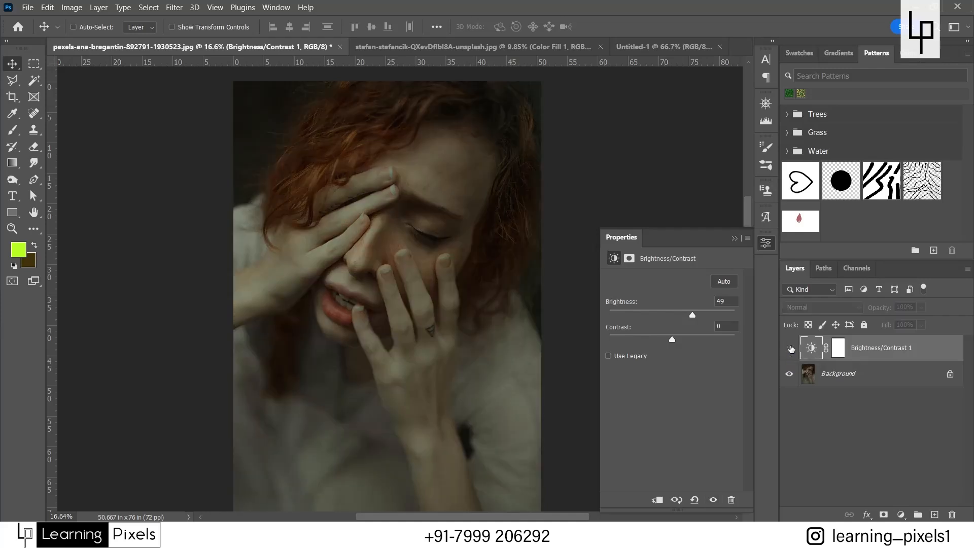
left_click(791, 349)
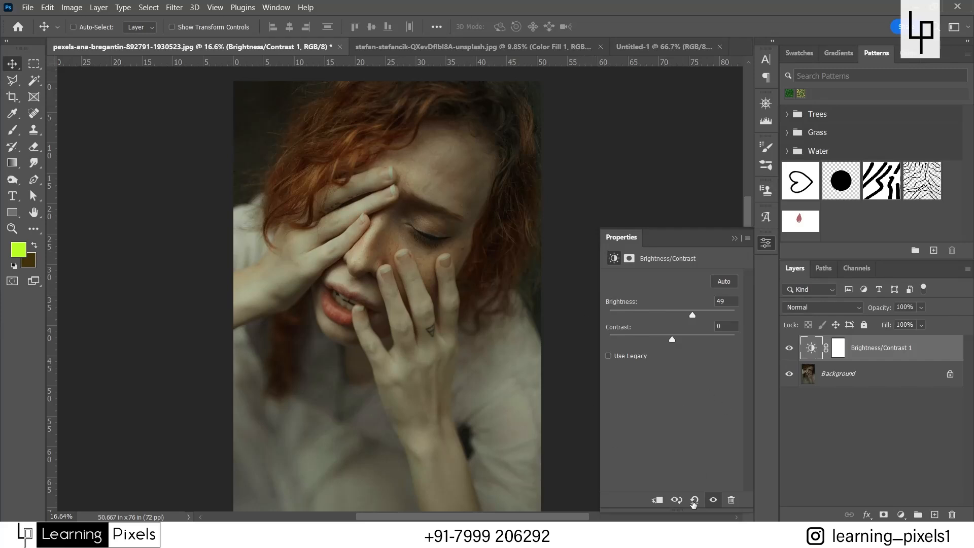
left_click(713, 501)
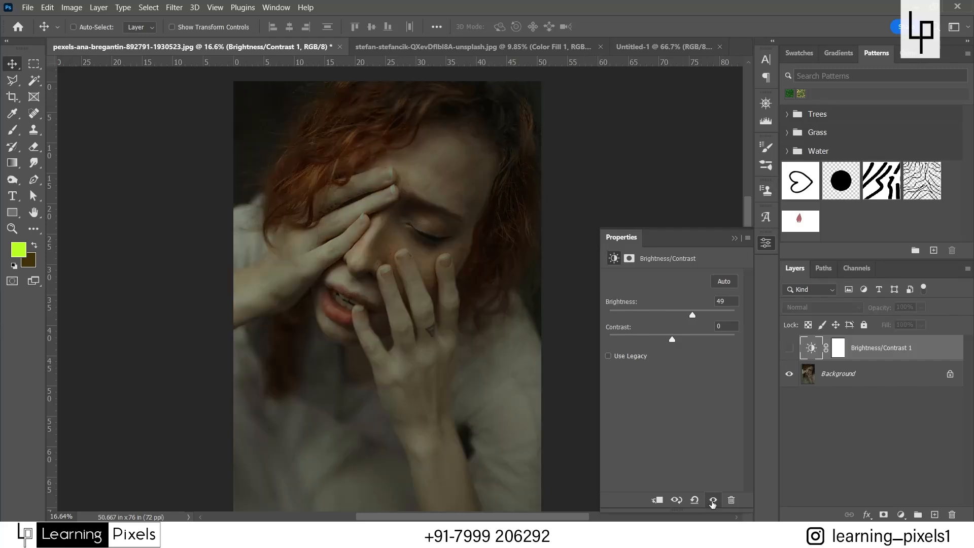
left_click(713, 501)
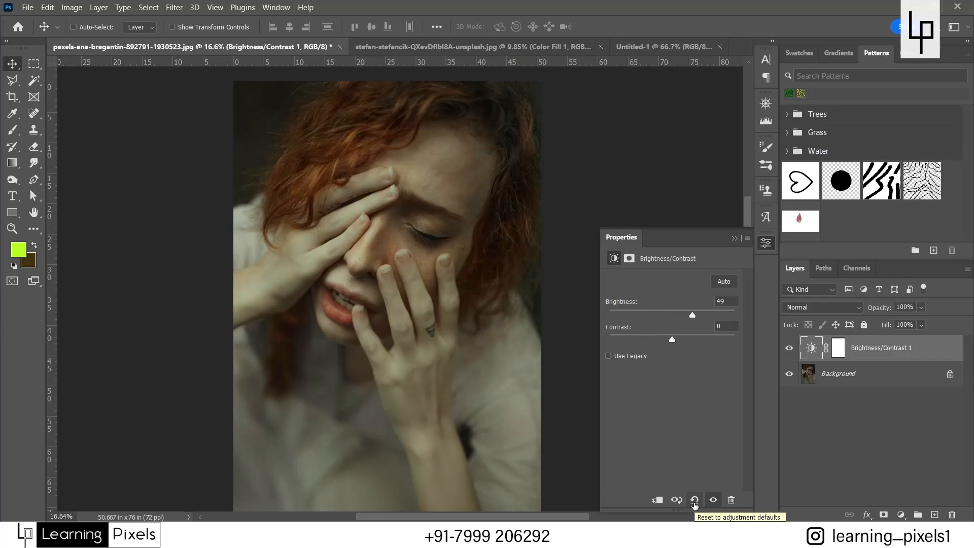
Try contrast at -35 with brightness at 72, and reset the adjustment to its defaults.
left_click_drag(671, 337, 628, 339)
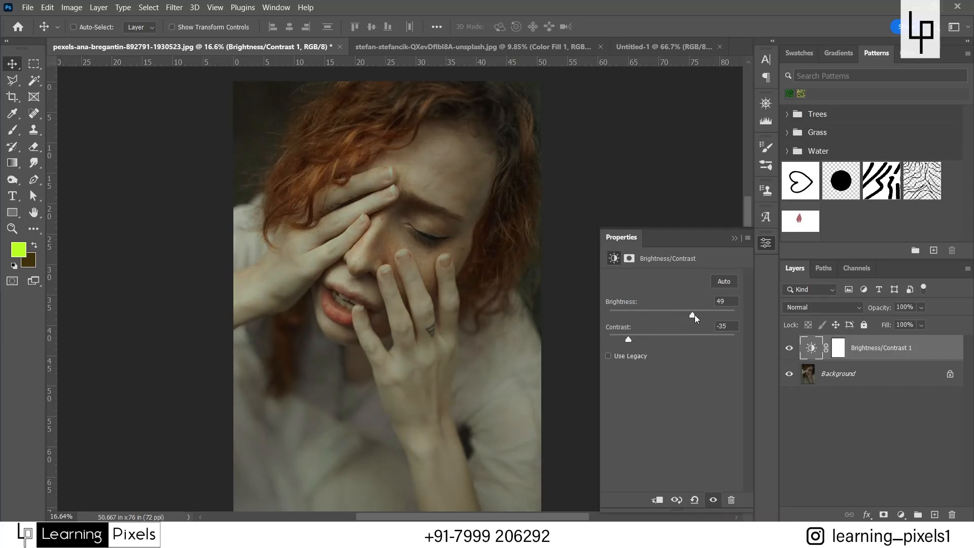
mouse_move(692, 315)
left_mouse_down()
mouse_move(721, 315)
mouse_move(703, 315)
left_mouse_up()
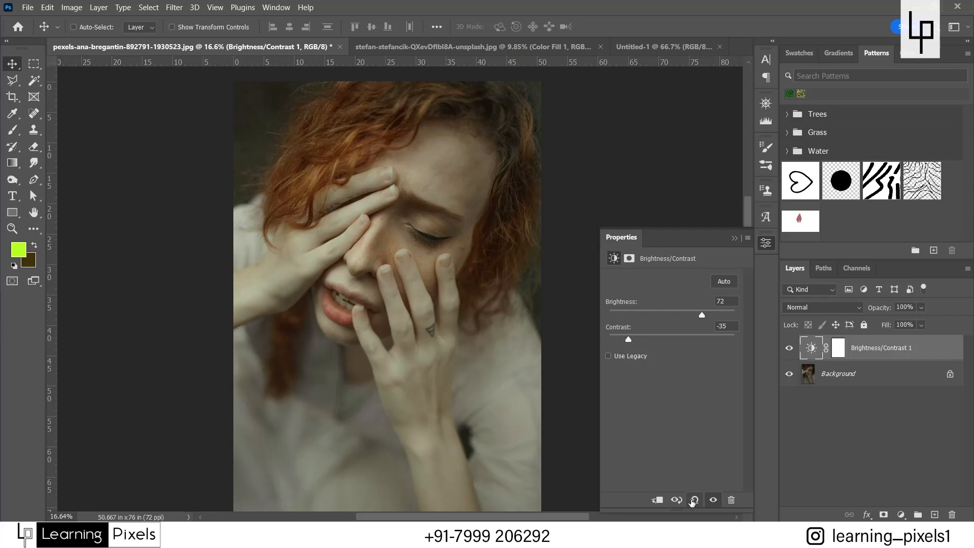
left_click(694, 500)
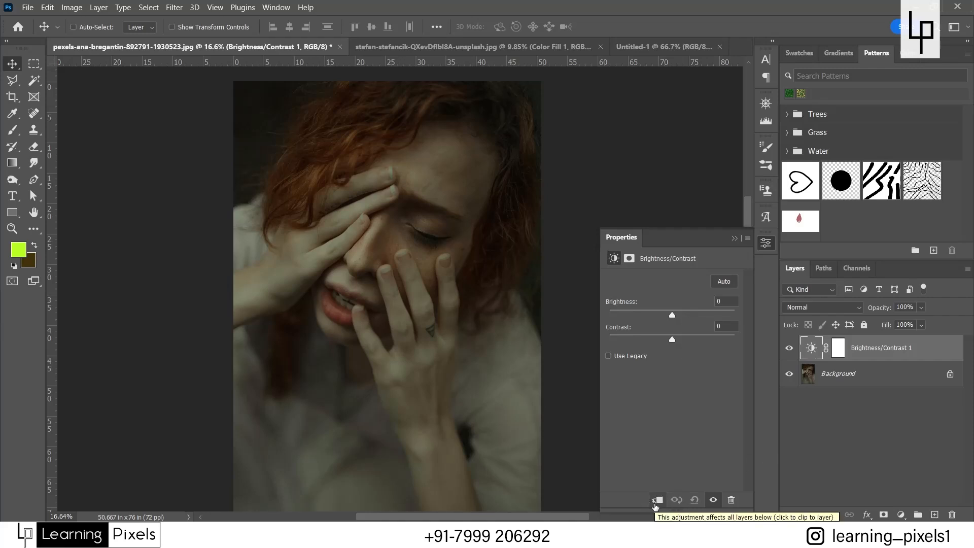
In the stefan-stefancik portrait document, move the cyan Color Fill 1 layer above Layer 2 and clip it to that layer.
left_click(526, 49)
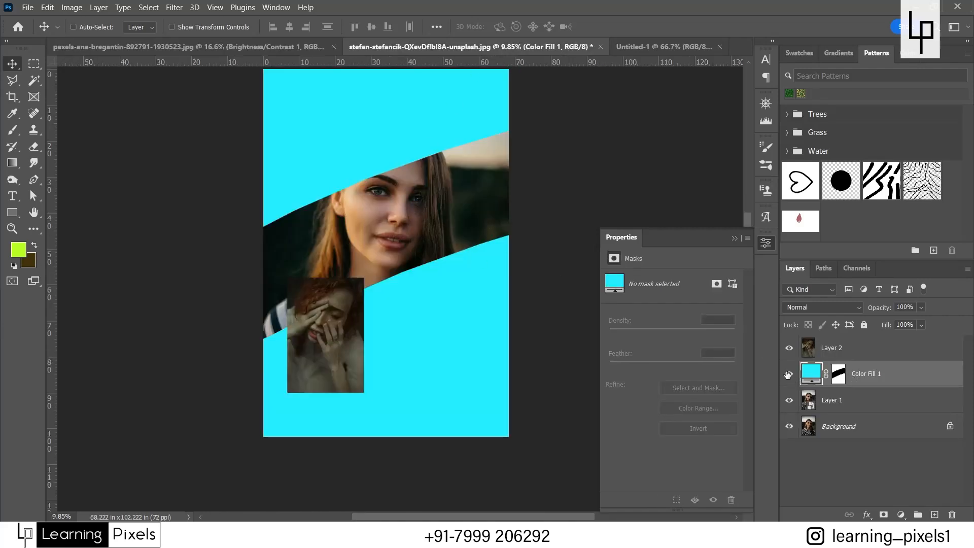
left_click(788, 375)
left_click(788, 374)
left_click_drag(860, 374, 854, 344)
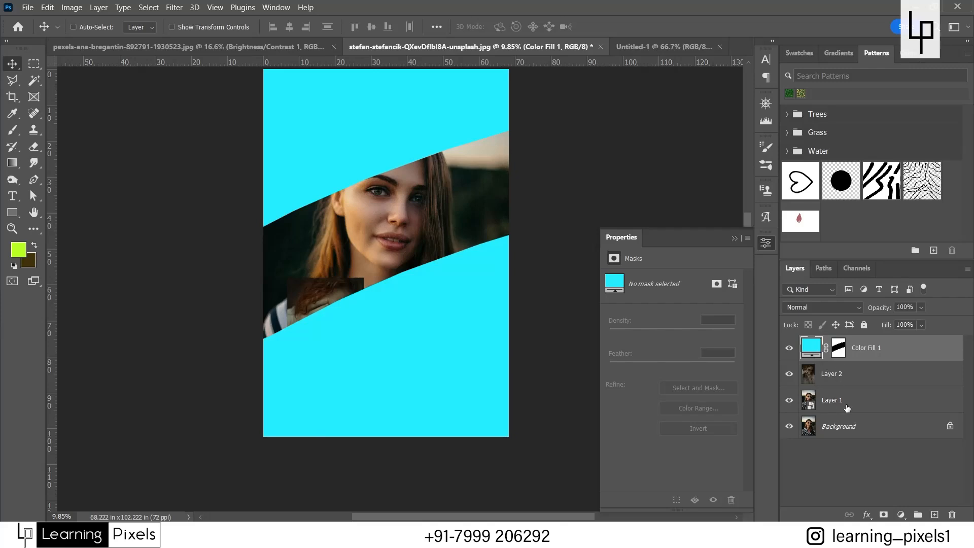
left_click(861, 359, "alt")
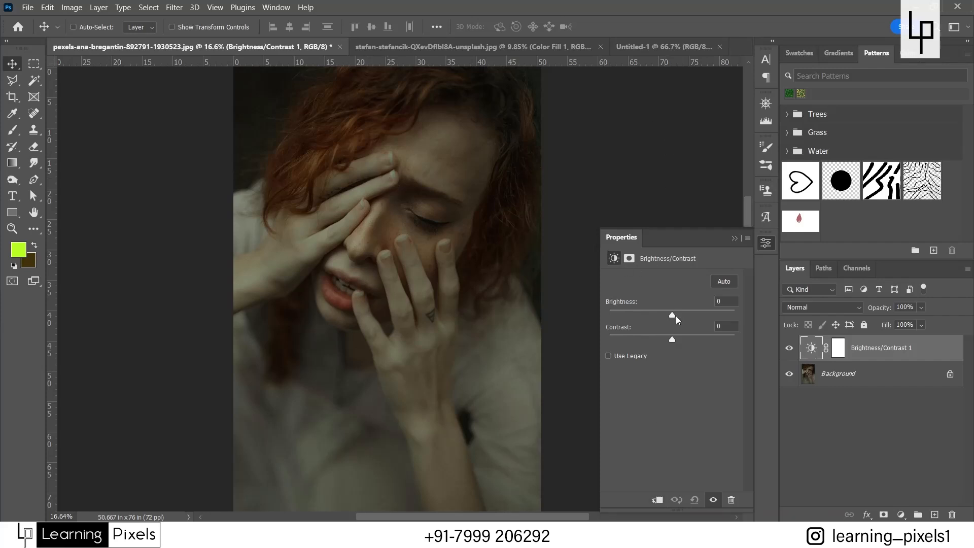
Try brightness 81 with contrast 48 on the red-haired woman's portrait, and apply the automatic correction with further manual adjustment.
left_click_drag(672, 315, 703, 318)
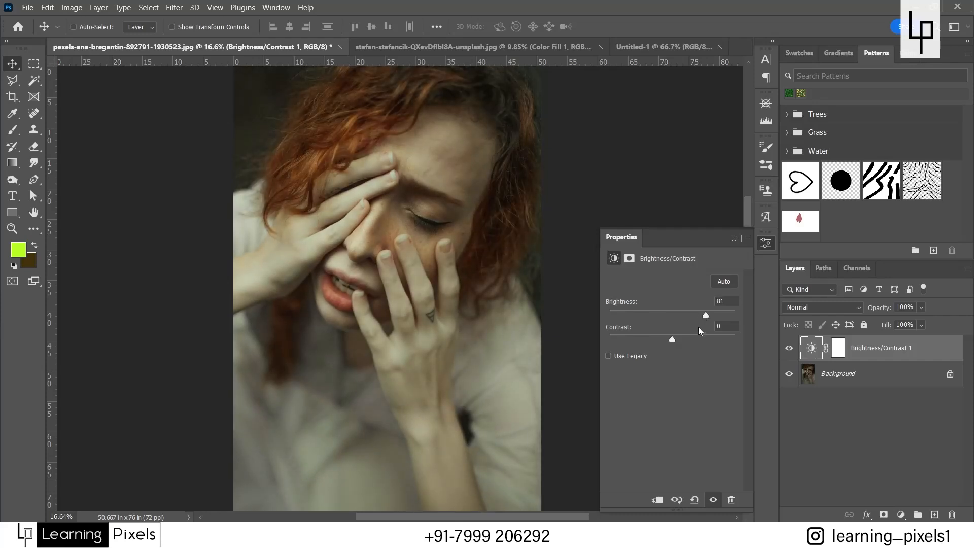
left_click_drag(670, 342, 703, 350)
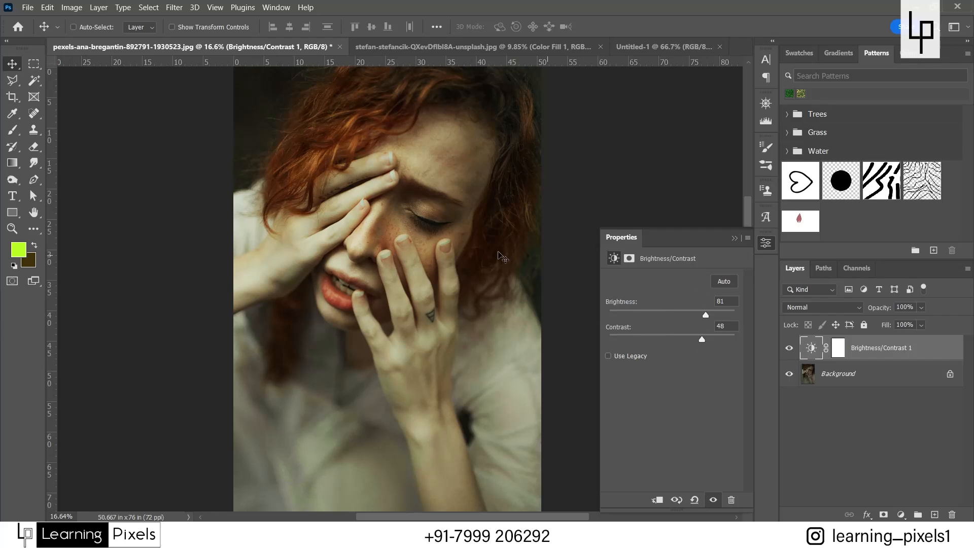
left_click(723, 282)
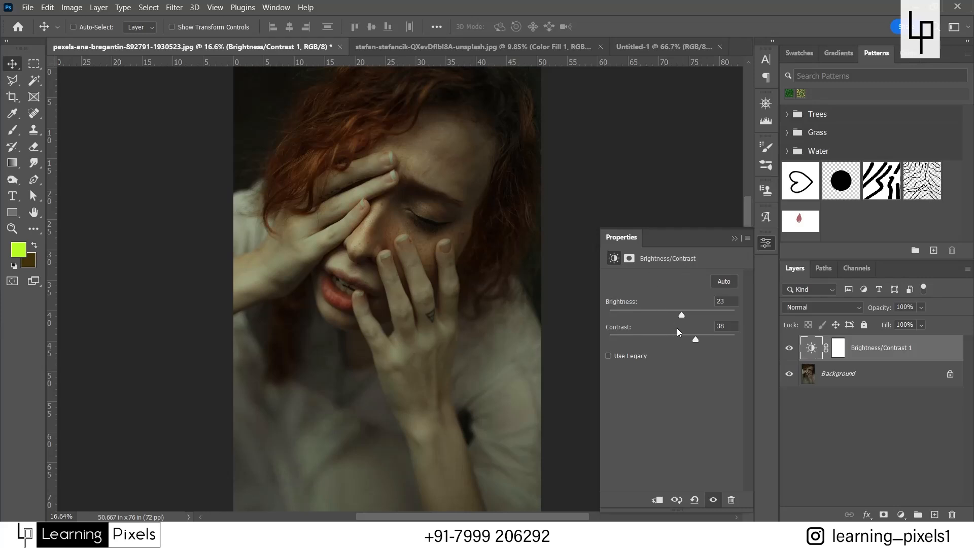
left_click_drag(682, 315, 653, 340)
left_click_drag(693, 315, 700, 315)
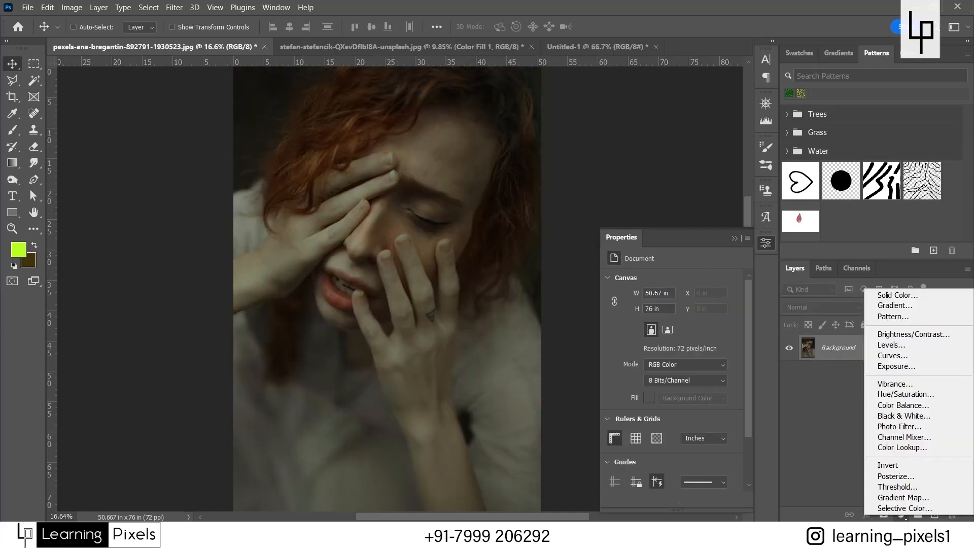
Add a Levels adjustment layer above the background and collapse its settings.
key("Escape")
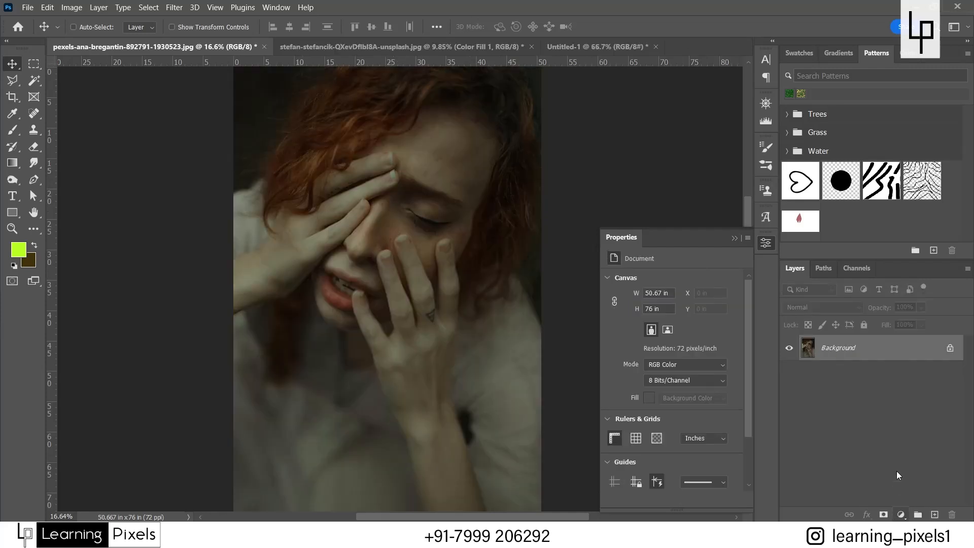
left_click(898, 515)
left_click(891, 340)
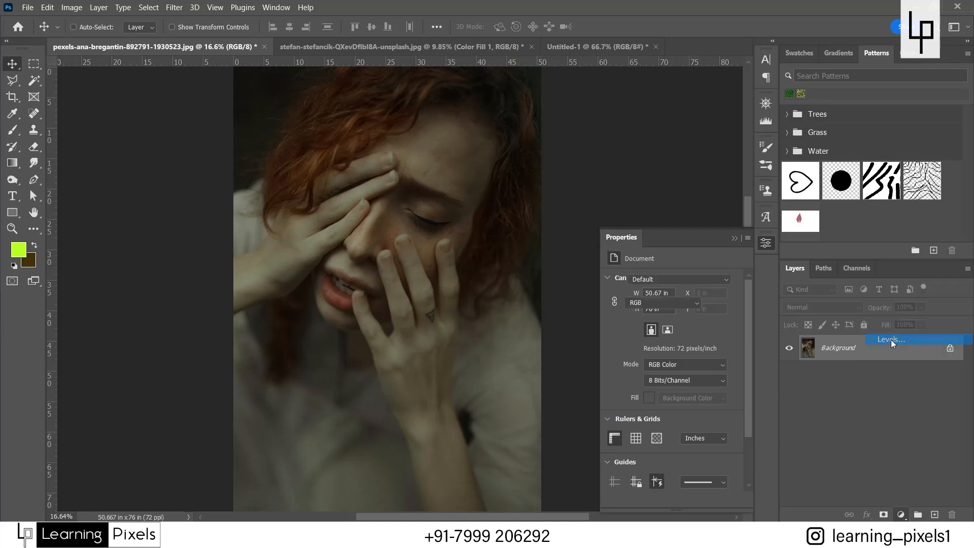
left_click(735, 239)
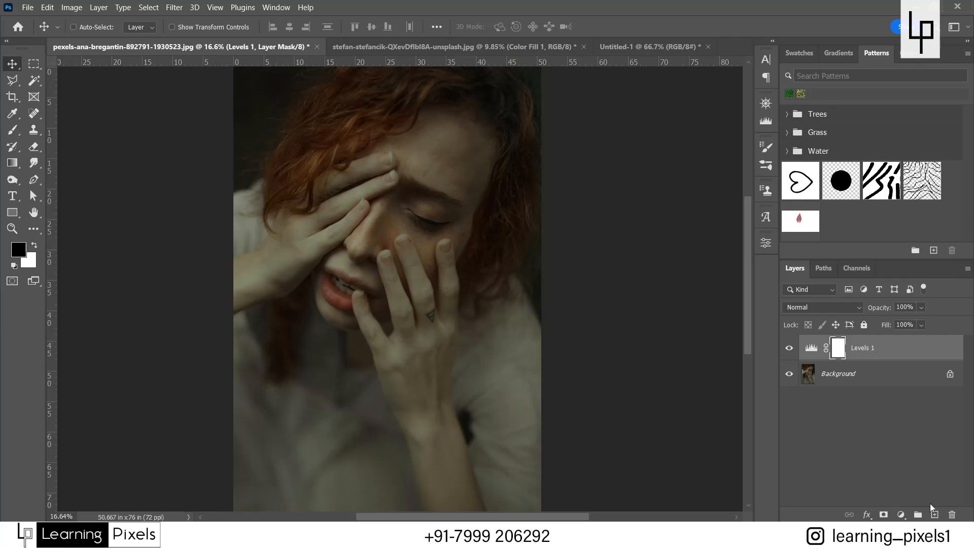
Undo a newly added empty layer and add a gradient fill layer above the Levels layer.
left_click(935, 515)
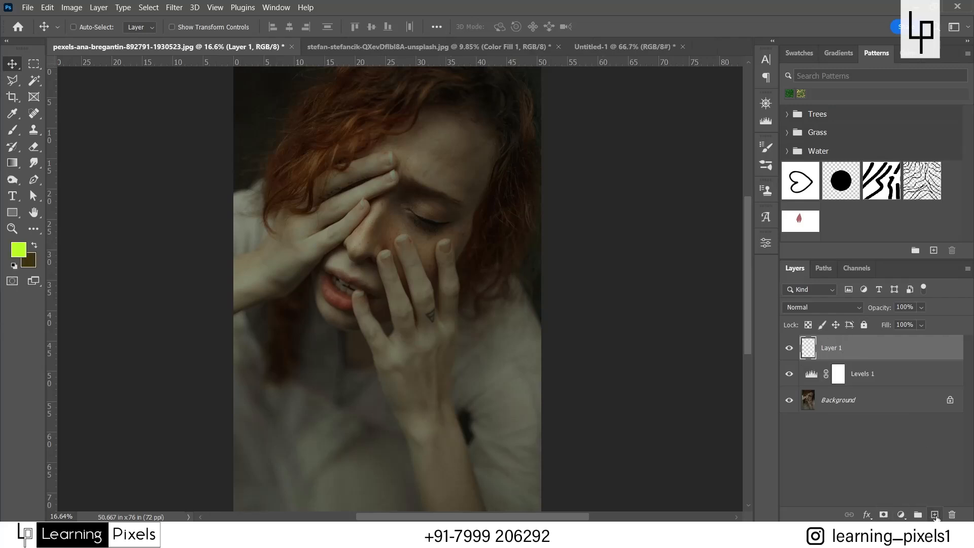
key("ctrl+z")
left_click(901, 515)
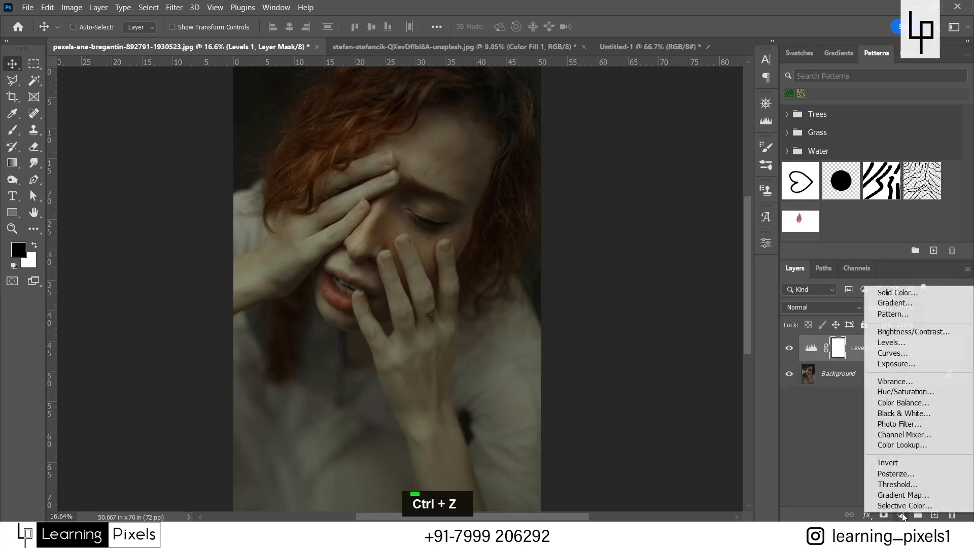
left_click(891, 302)
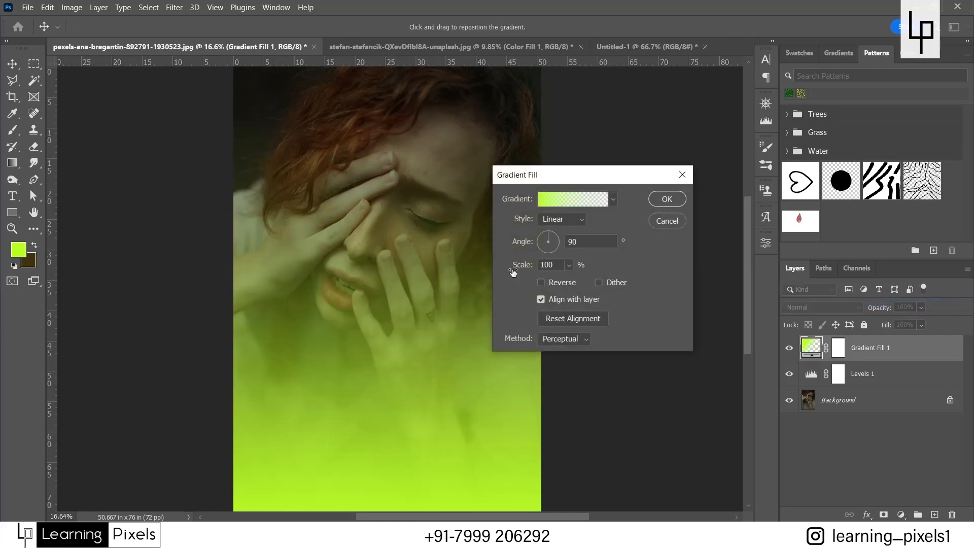
Open the gradient for editing and set its starting color stop to black (000000).
left_click(553, 200)
left_click(336, 348)
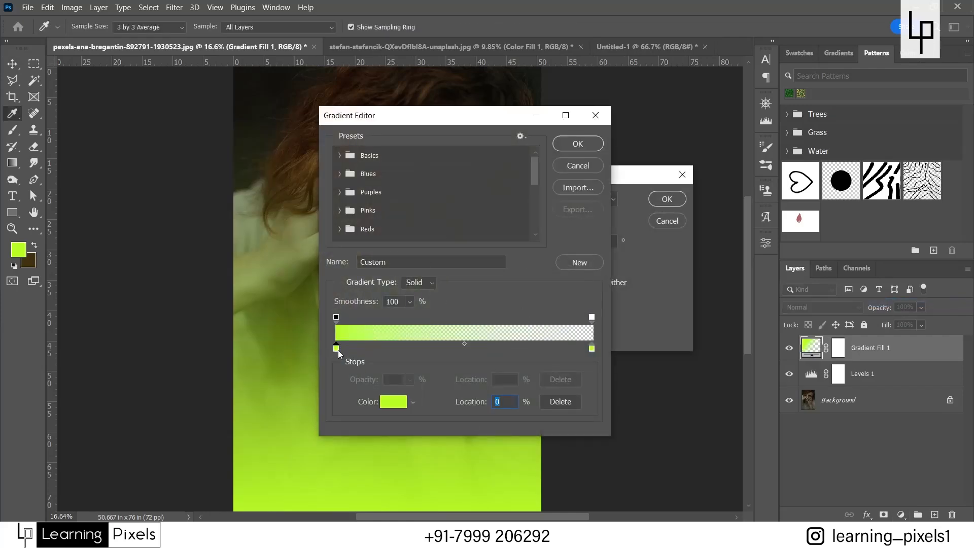
double_click(336, 349)
left_click(523, 356)
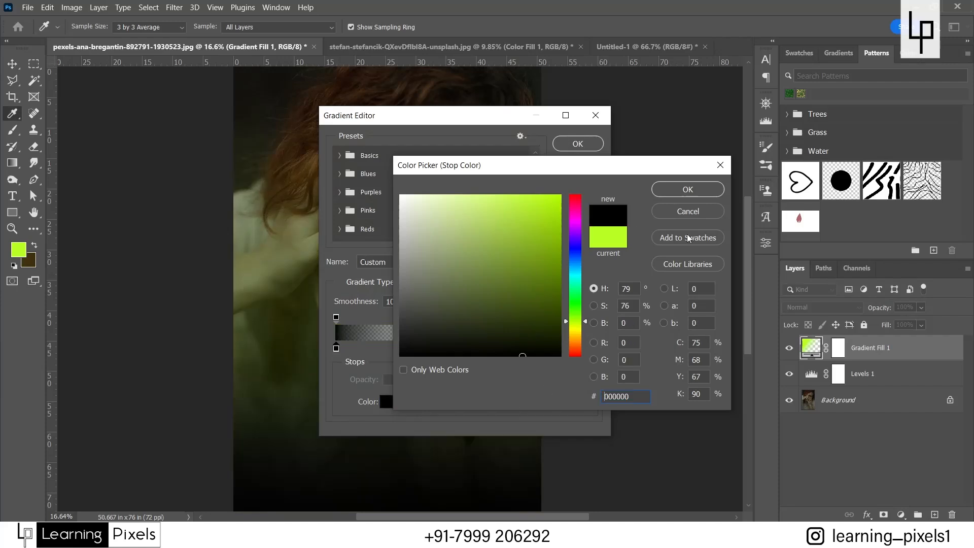
left_click(688, 189)
Add a color stop at the 49% location of the gradient and set its brightness to 50% for a mid gray (808080).
double_click(461, 349)
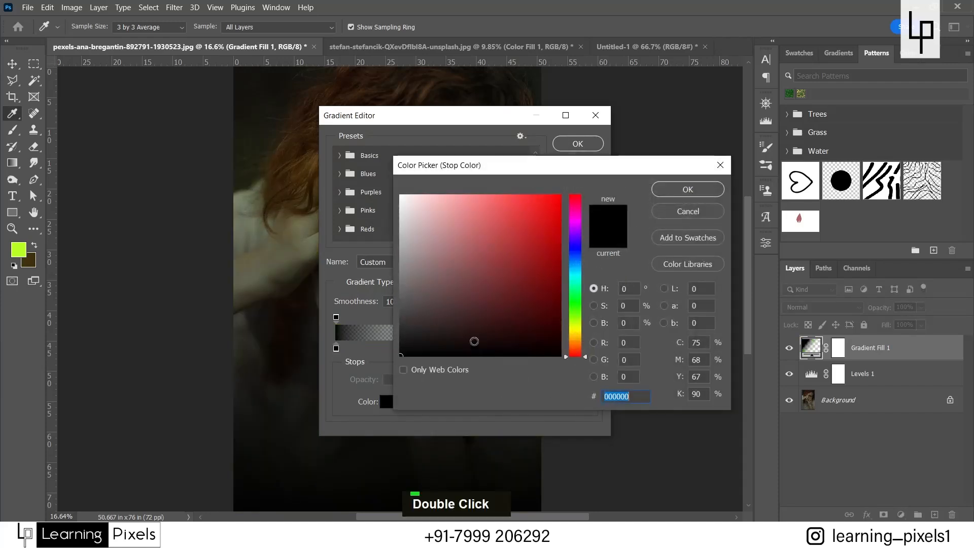
left_click(601, 325)
type("50")
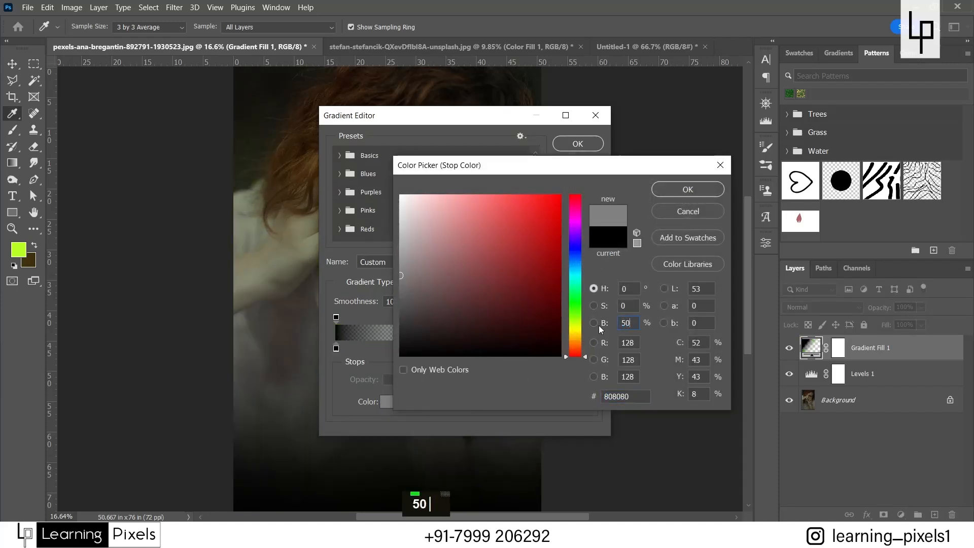
left_click(673, 192)
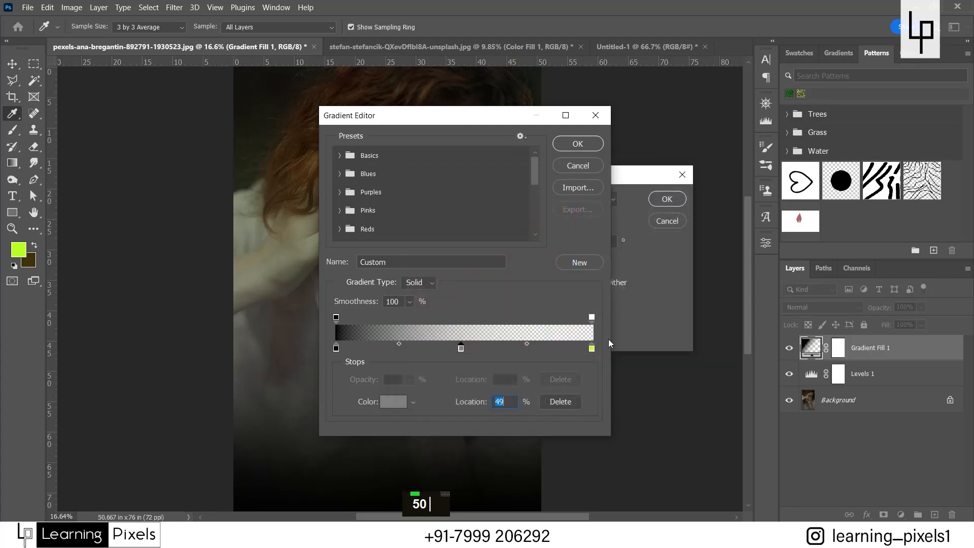
Set the gradient's end color stop to white (ffffff) and its end opacity to 100%, and apply the gradient fill.
double_click(591, 348)
type("ffffff")
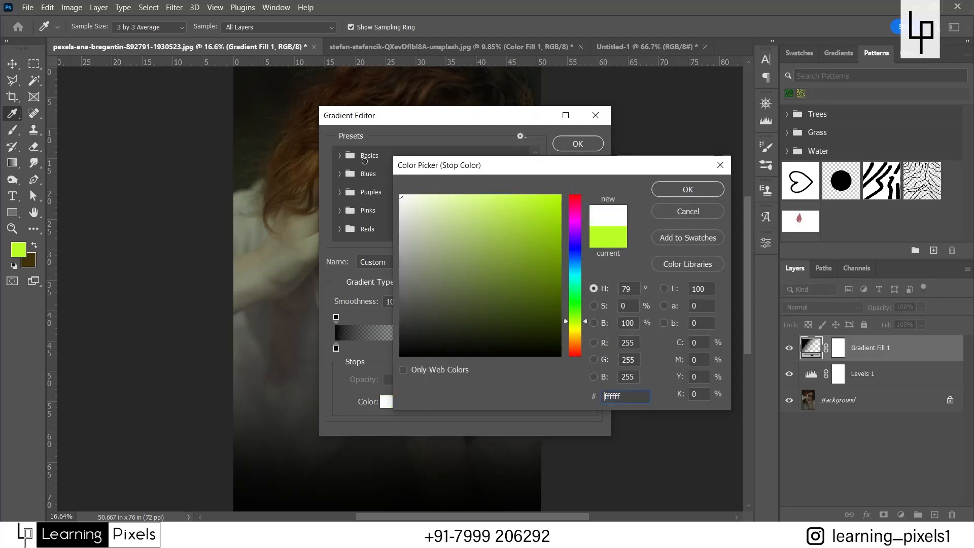
left_click(682, 190)
double_click(592, 317)
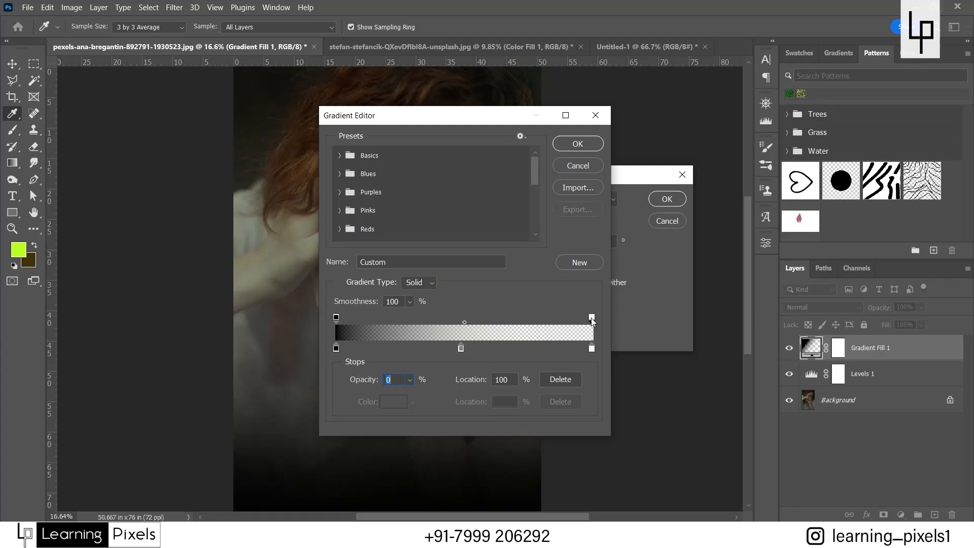
left_click(411, 379)
left_click_drag(408, 395, 468, 394)
left_click(578, 144)
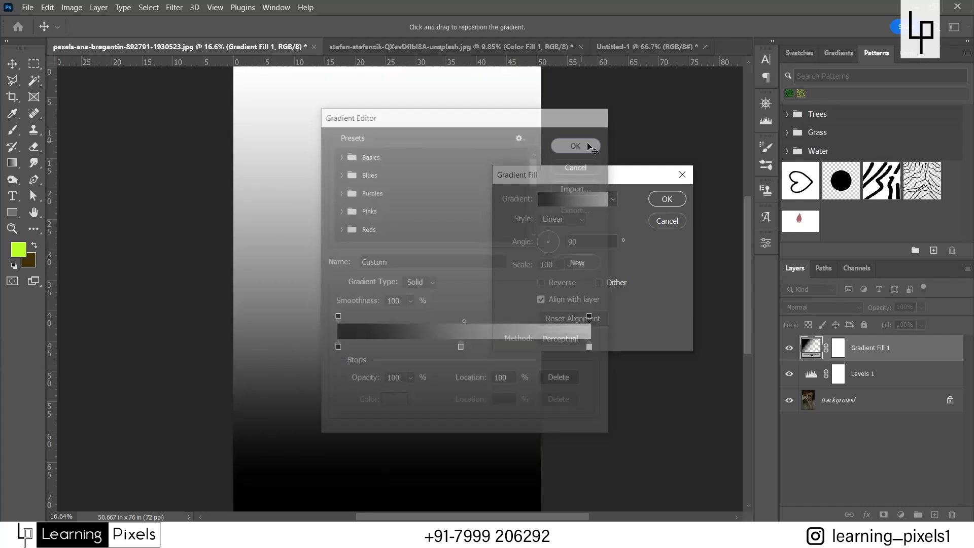
left_click(667, 198)
Place two horizontal guides across the canvas to divide the gradient into highlight, midtone and shadow zones.
scroll(485, 256, "down", 1)
scroll(485, 255, "down", 1)
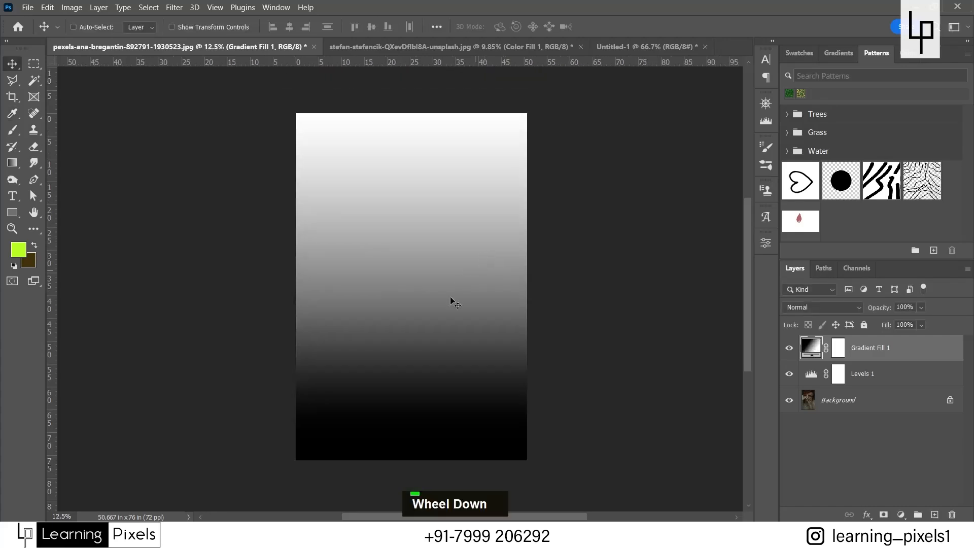
key("space")
left_click_drag(440, 337, 457, 303)
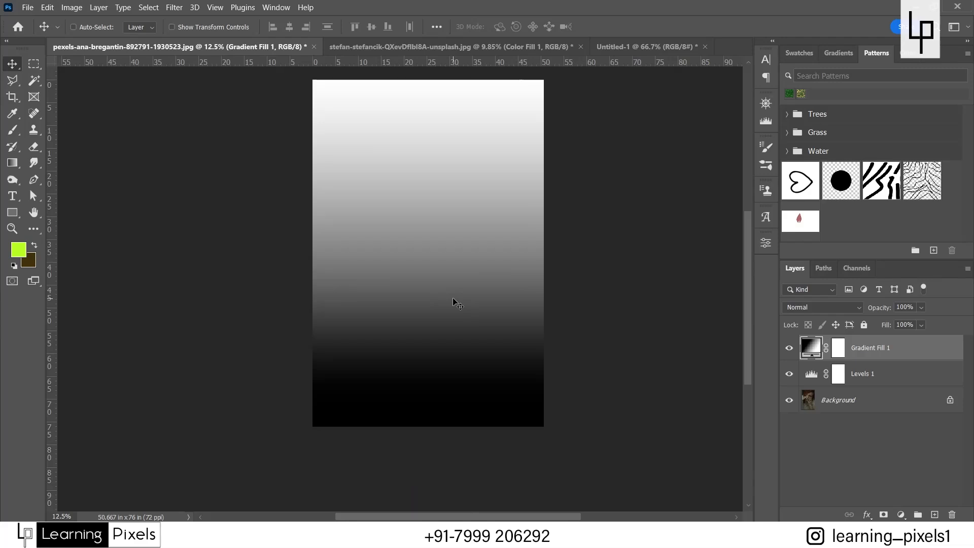
key("space")
left_click_drag(446, 311, 425, 306)
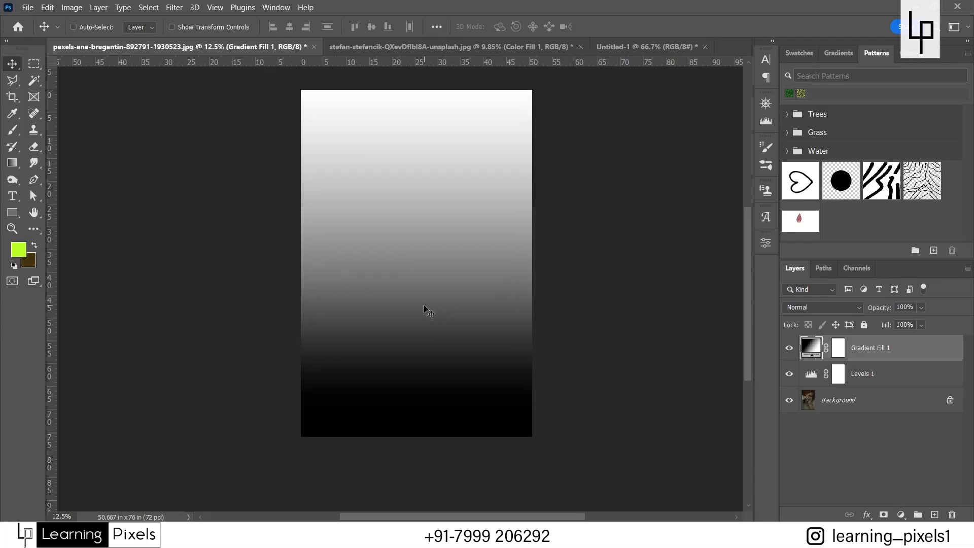
left_click_drag(434, 63, 482, 330)
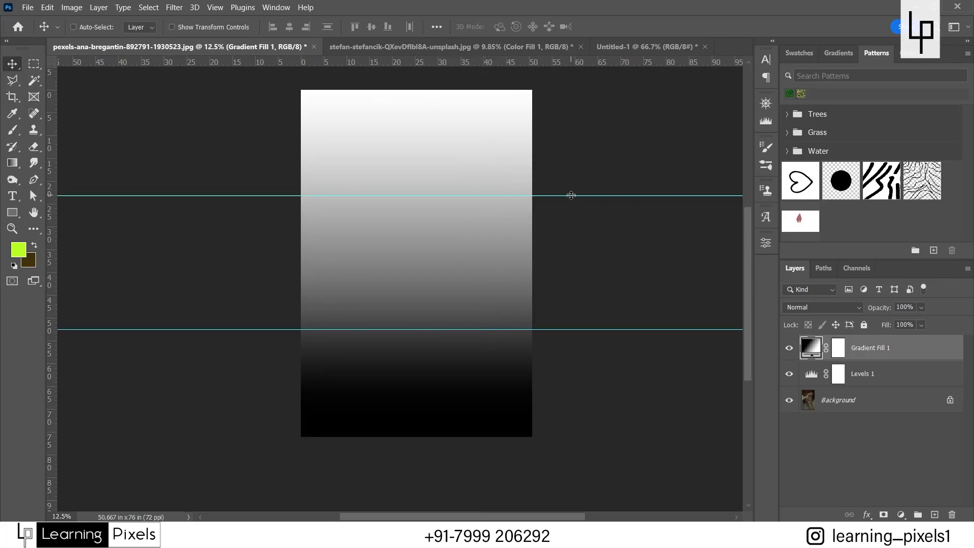
left_click_drag(572, 196, 569, 199)
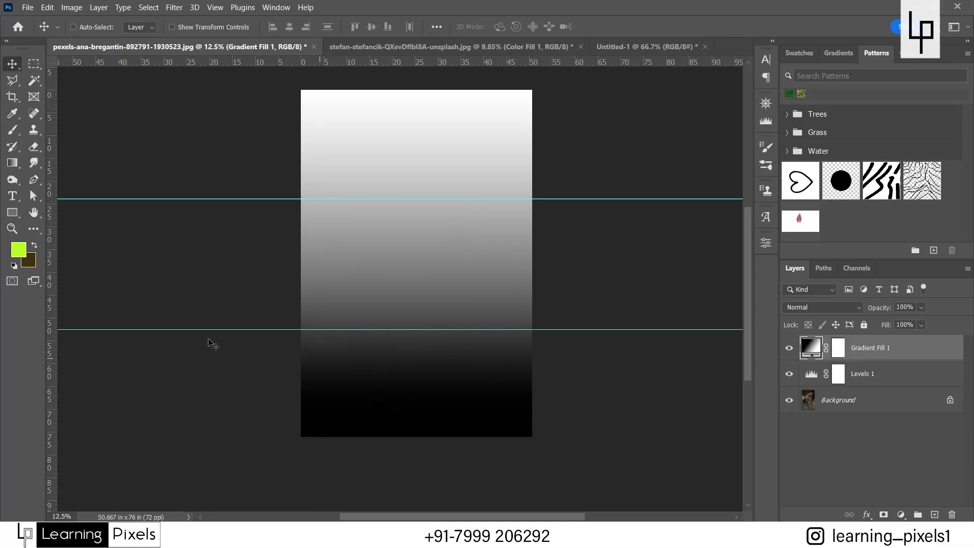
left_click(20, 252)
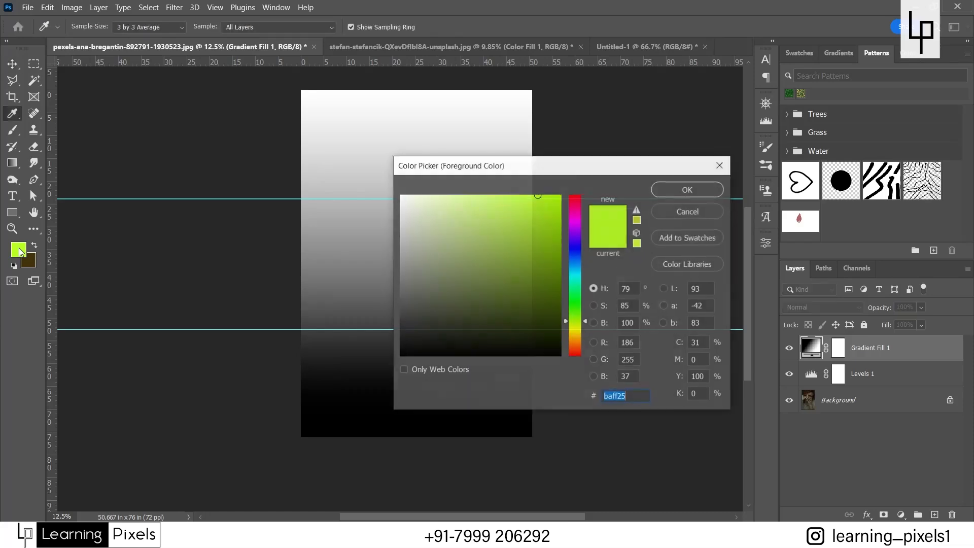
left_click_drag(532, 164, 681, 151)
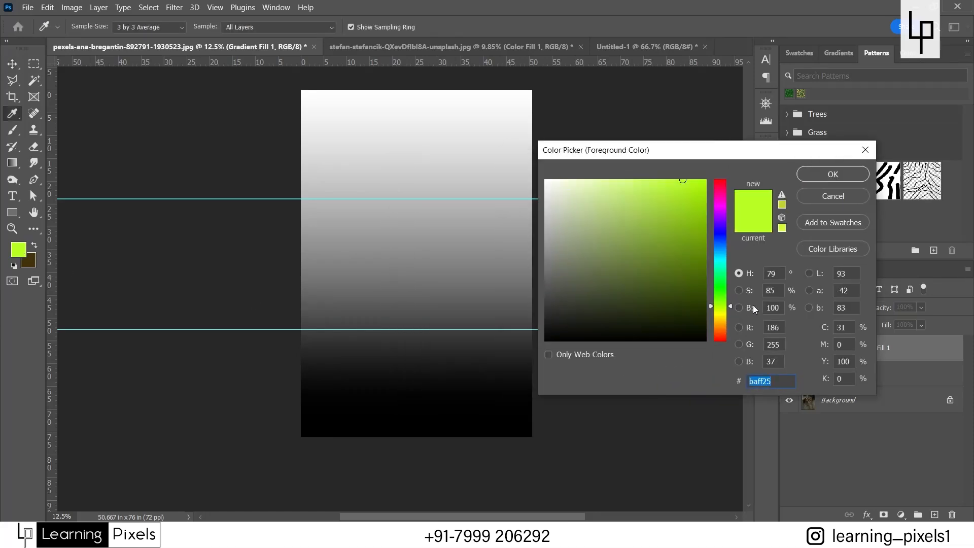
left_click_drag(740, 149, 661, 135)
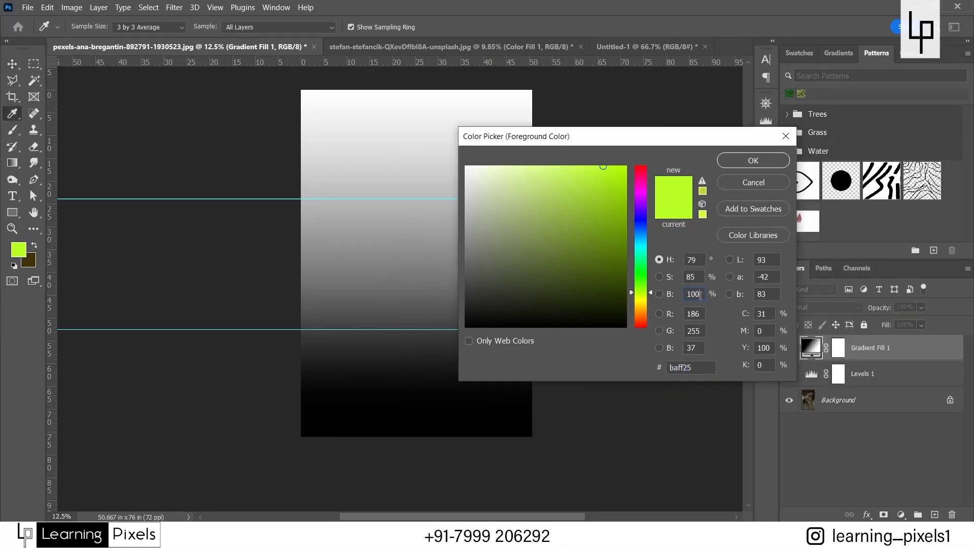
left_click_drag(701, 295, 678, 295)
type("50")
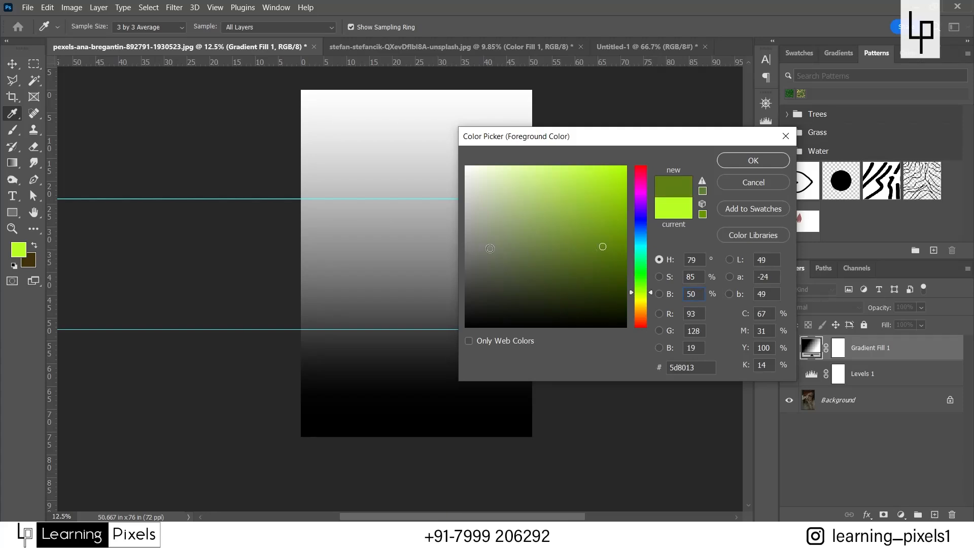
left_click(517, 326)
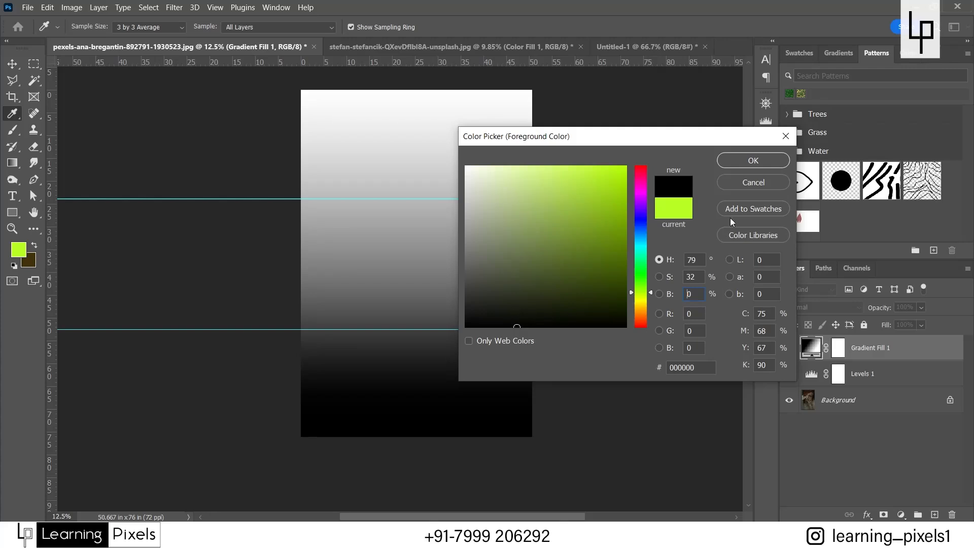
left_click(737, 183)
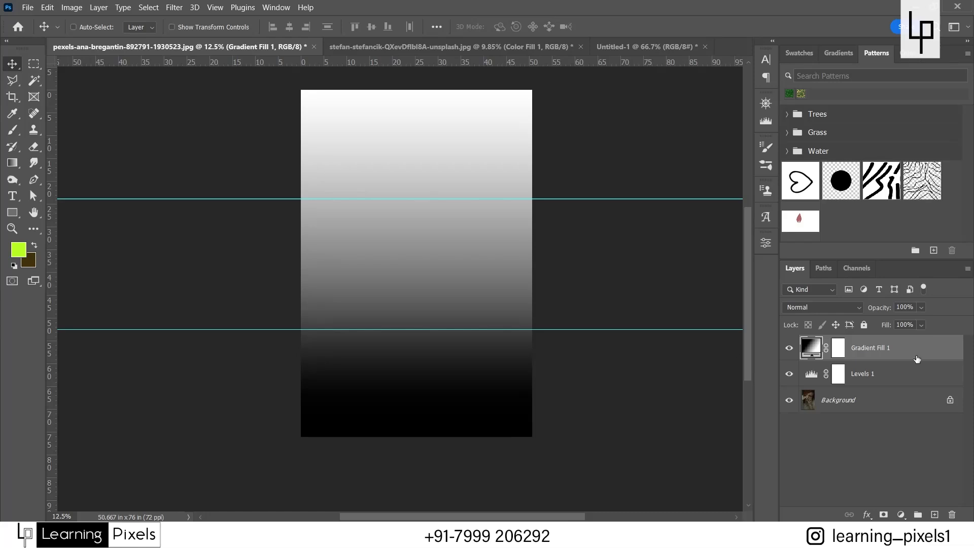
Delete the gradient fill layer and open the Levels layer's settings in a floating panel beside the portrait.
left_click_drag(918, 354, 952, 512)
scroll(505, 231, "up", 1)
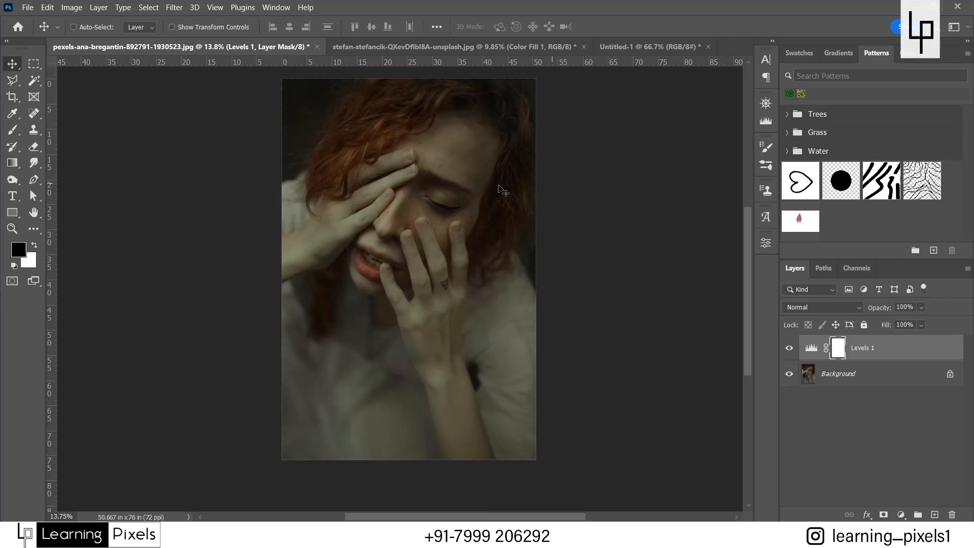
left_click(811, 348)
double_click(811, 348)
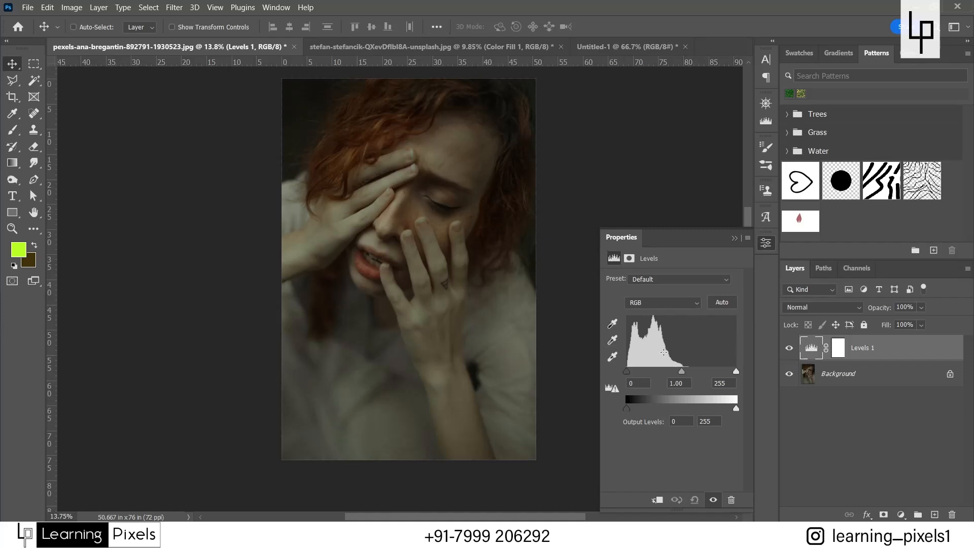
left_click_drag(629, 238, 599, 132)
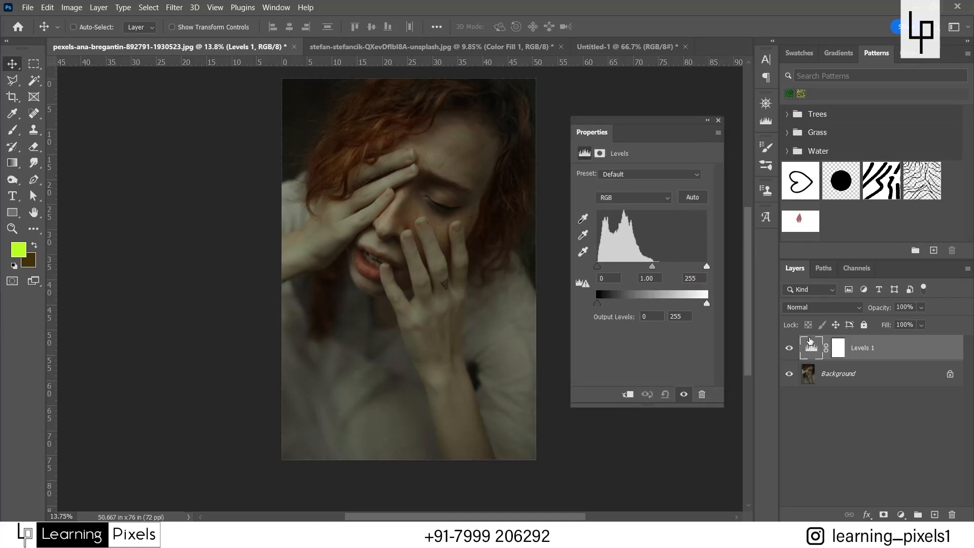
Add a Levels adjustment layer above the background of the denim-jacket portrait and select it for editing.
left_click(901, 514)
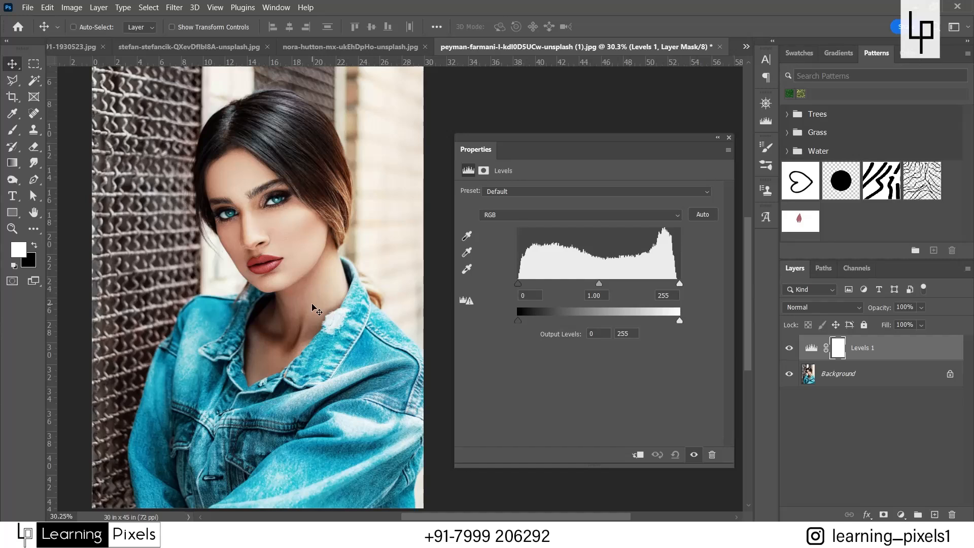
left_click(840, 379)
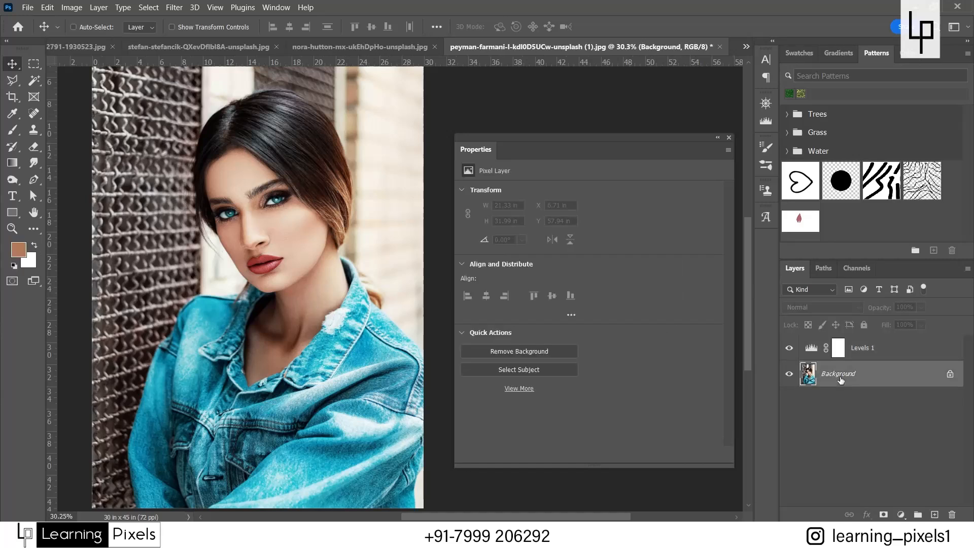
left_click(868, 347)
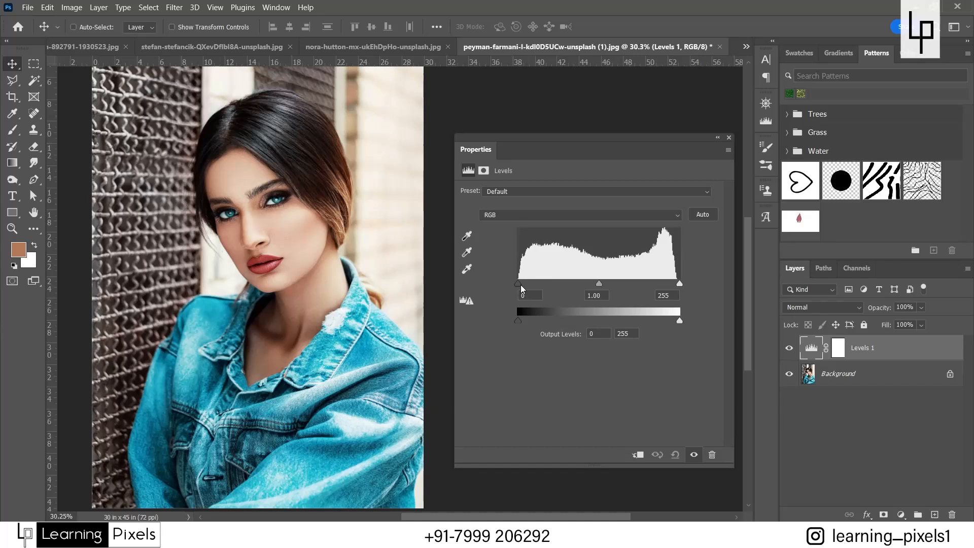
Try a Levels white input of 162 and a black input of 56, resetting each to 255 and 0.
left_click(600, 285)
left_click_drag(681, 286, 623, 287)
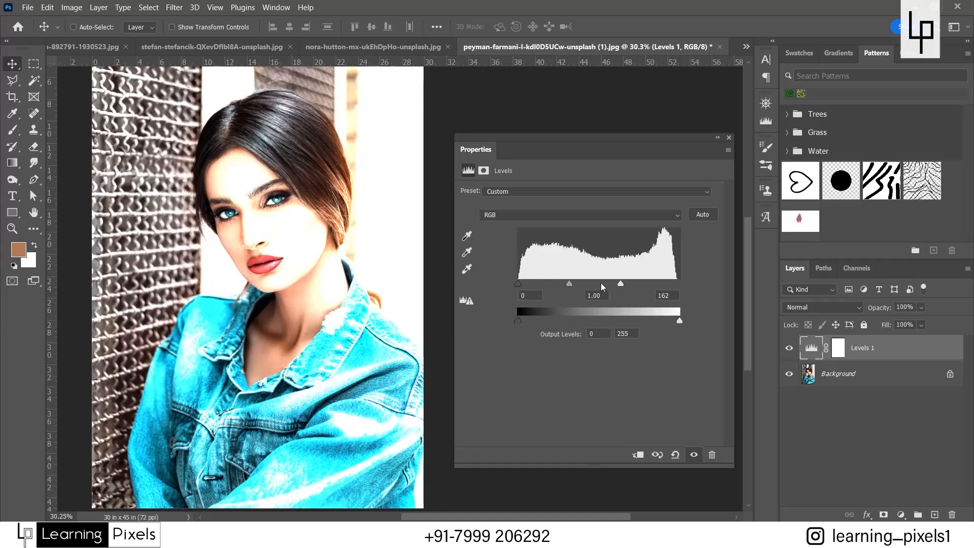
left_click_drag(621, 285, 679, 285)
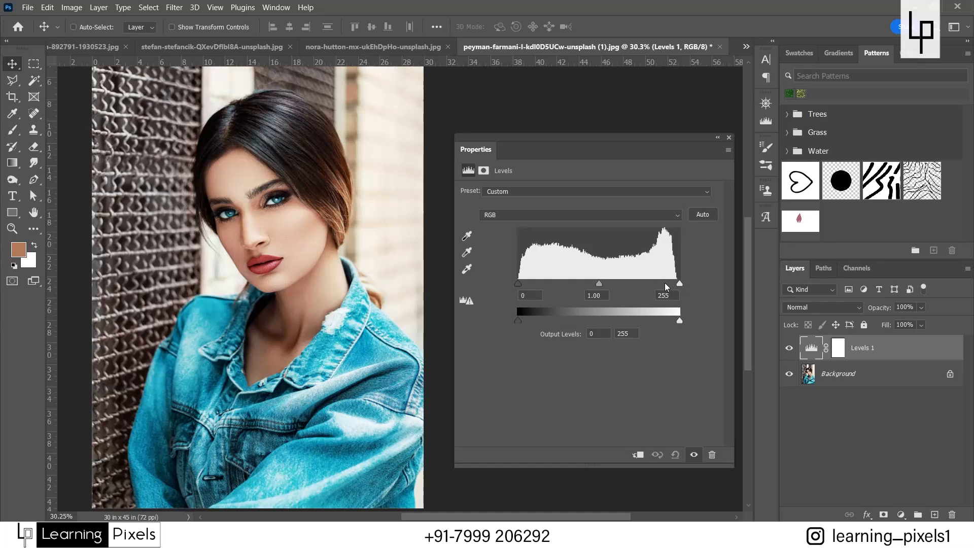
mouse_move(680, 285)
left_mouse_down()
mouse_move(627, 287)
mouse_move(678, 285)
left_mouse_up()
left_click_drag(518, 286, 557, 287)
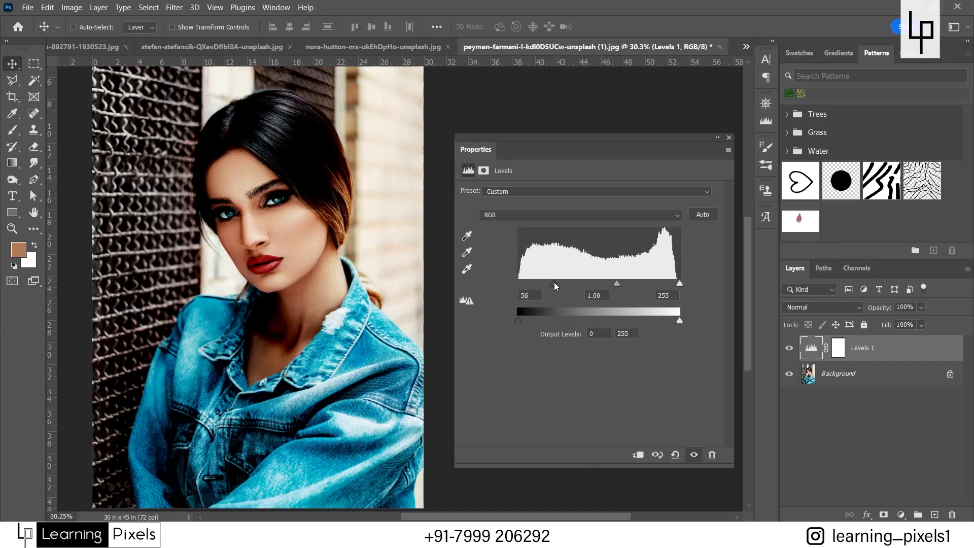
left_click_drag(555, 287, 516, 286)
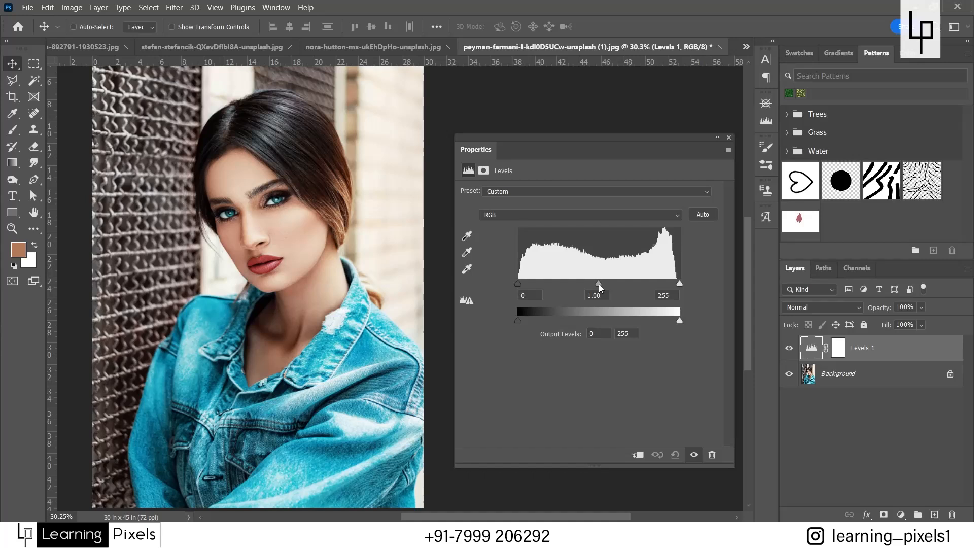
Try Levels midtone values of 0.71 and 1.51, and compare the portrait with the adjustment hidden and shown.
left_click_drag(599, 287, 619, 290)
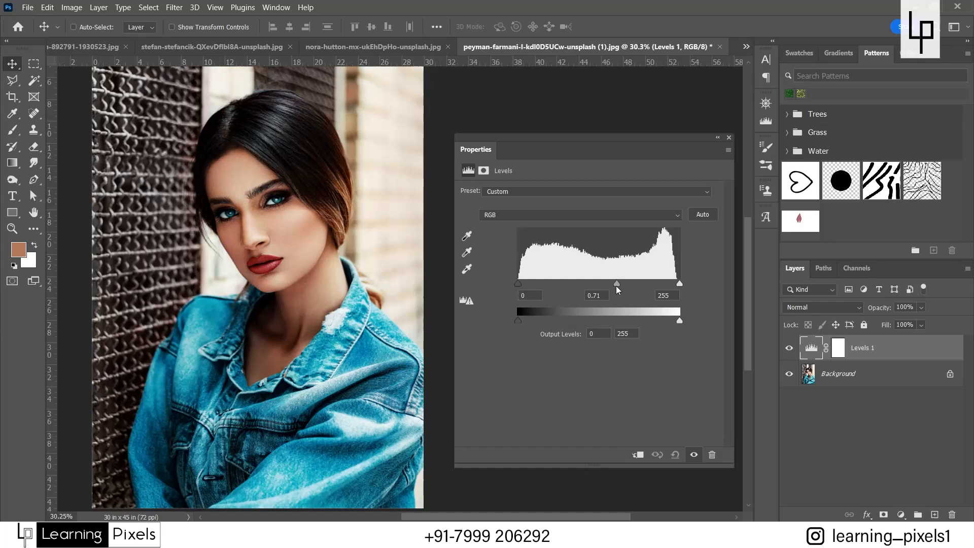
left_click_drag(617, 288, 577, 287)
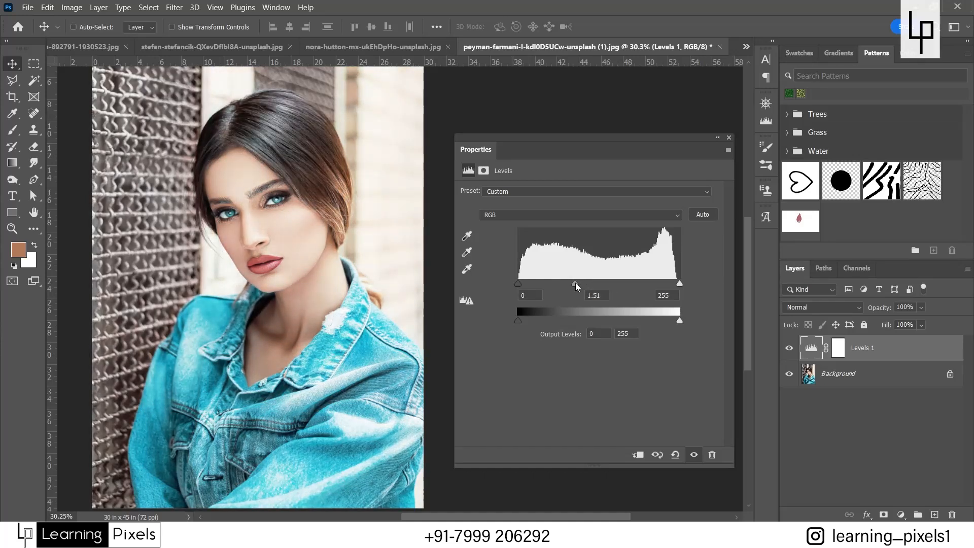
left_click(788, 348)
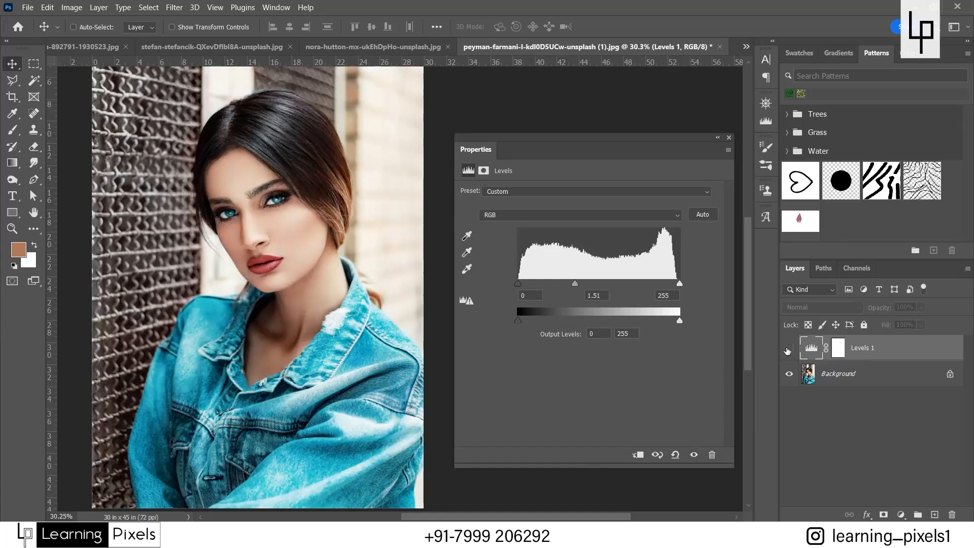
left_click(789, 349)
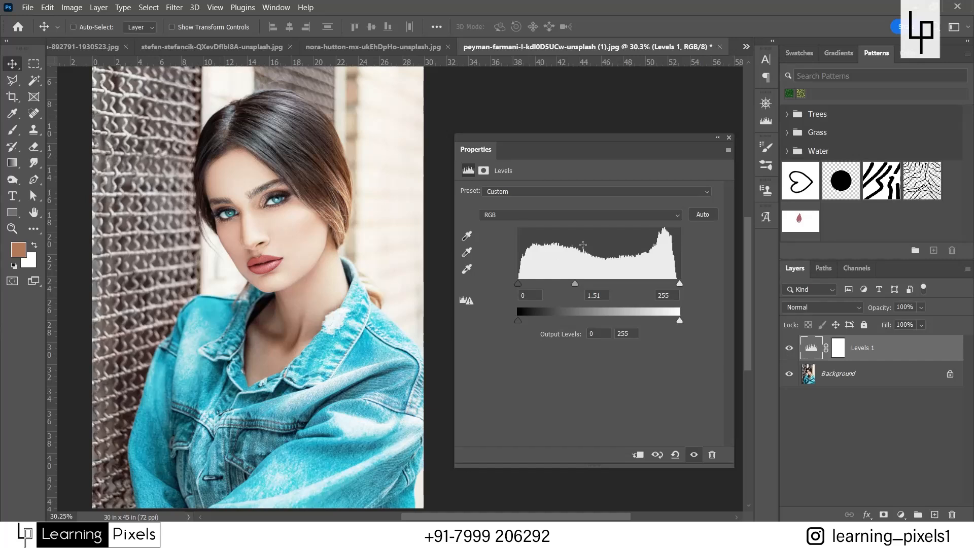
Set the Levels midtone input to 1.16, the white input to 220 and the black input to 9.
left_click_drag(575, 284, 591, 288)
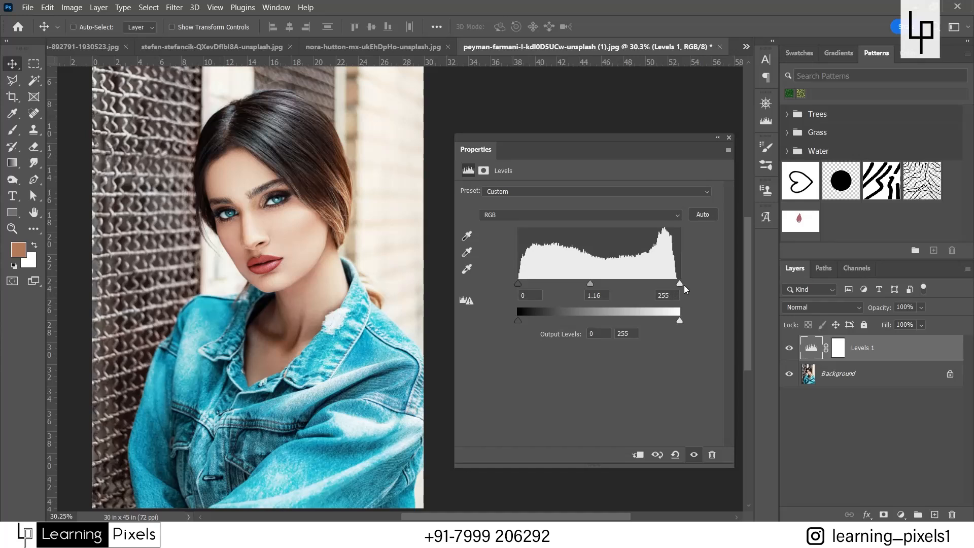
left_click_drag(680, 283, 658, 284)
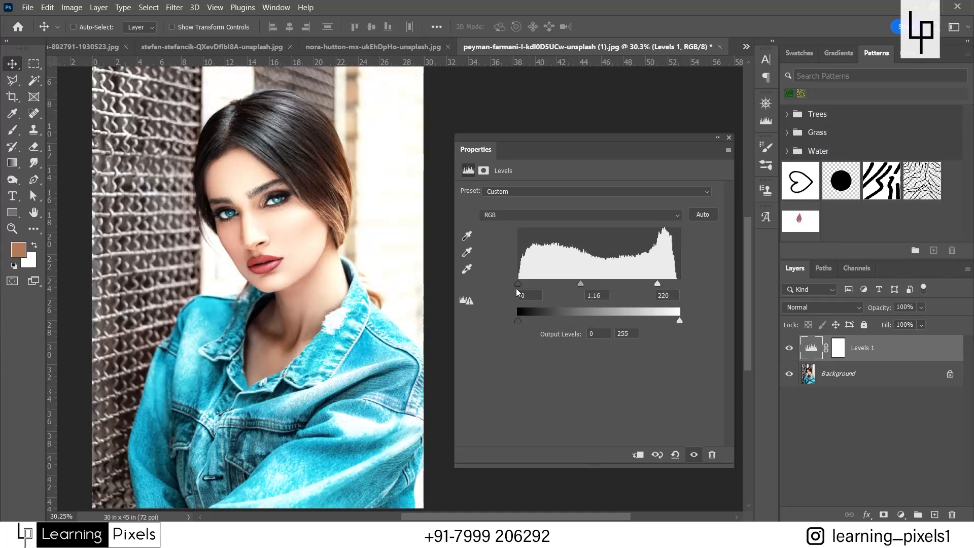
left_click_drag(519, 284, 524, 285)
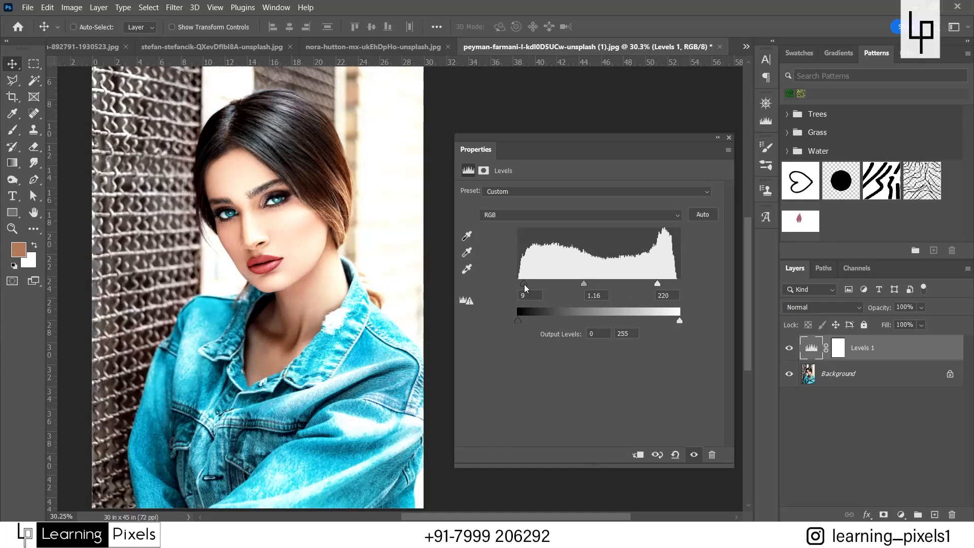
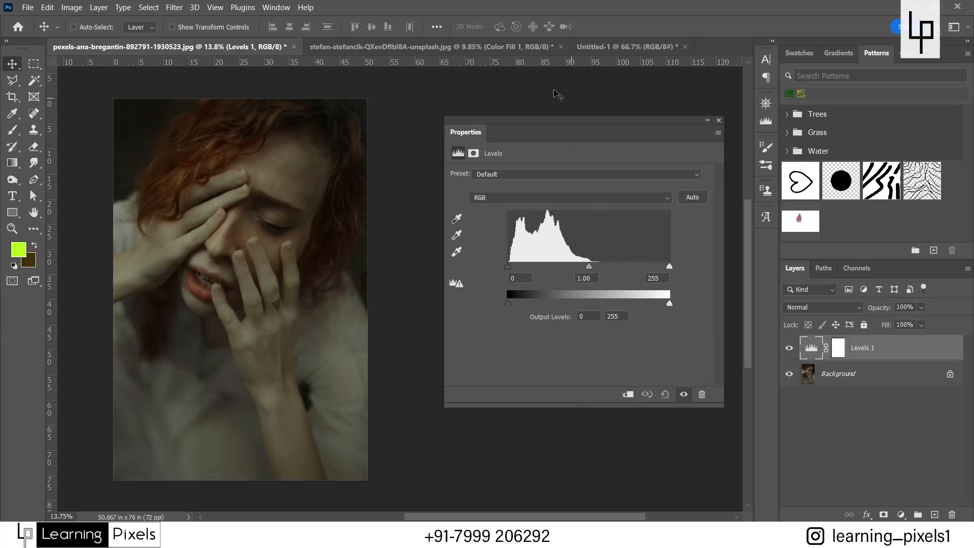
Switch to the striped-shirt portrait document and delete its Color Fill 1 and Layer 2 layers.
left_click(488, 47)
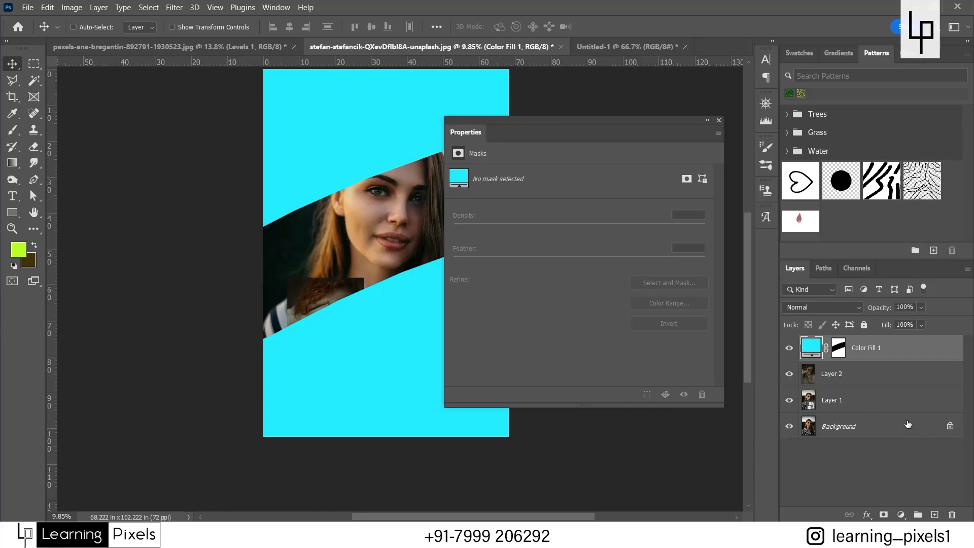
left_click(869, 373)
left_click(870, 348, "shift")
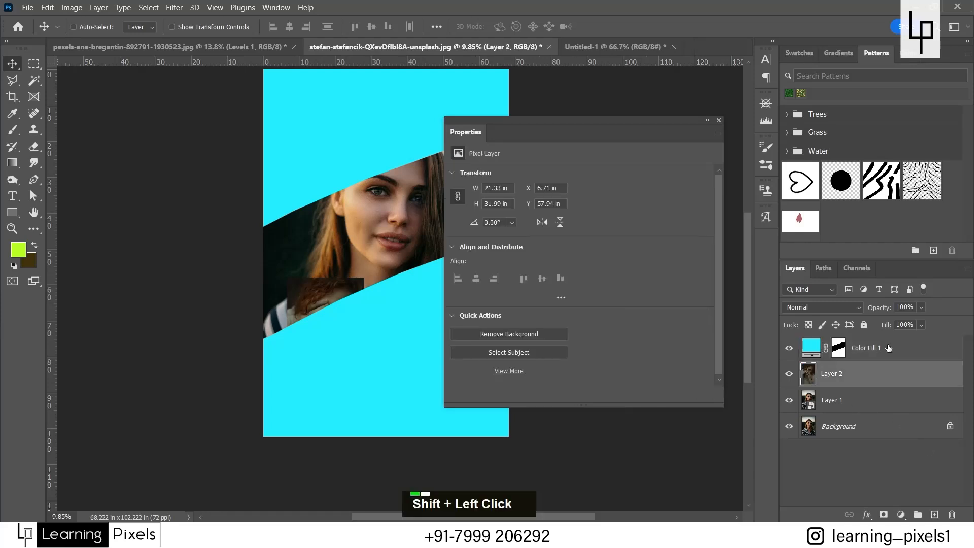
key("Delete")
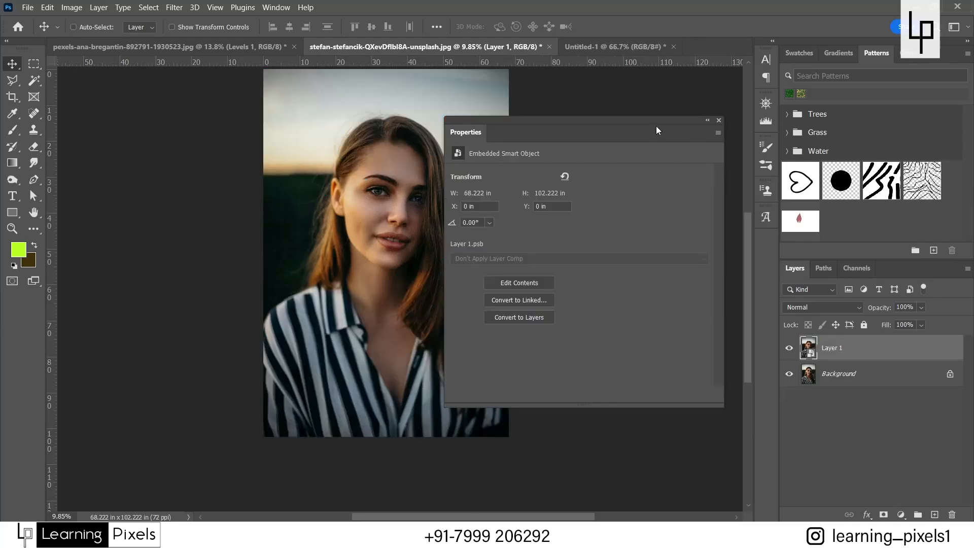
Add a Levels adjustment layer above Layer 1 in the striped-shirt portrait and move its properties clear of the photo.
left_click(901, 515)
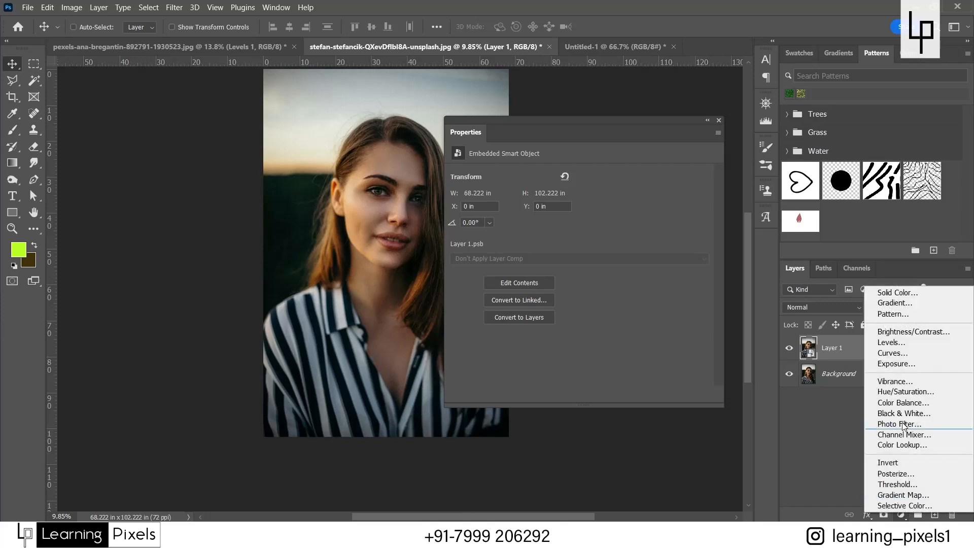
left_click(893, 348)
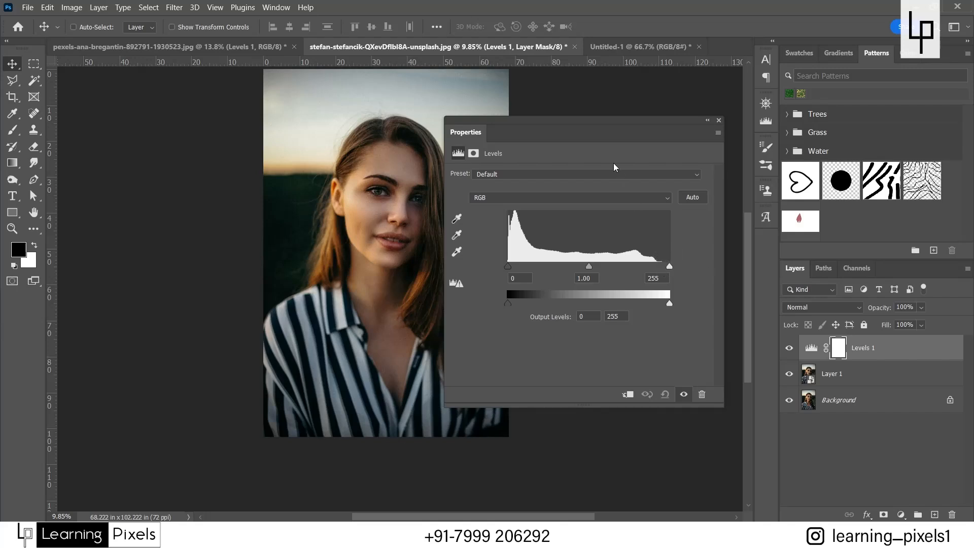
left_click_drag(578, 126, 652, 169)
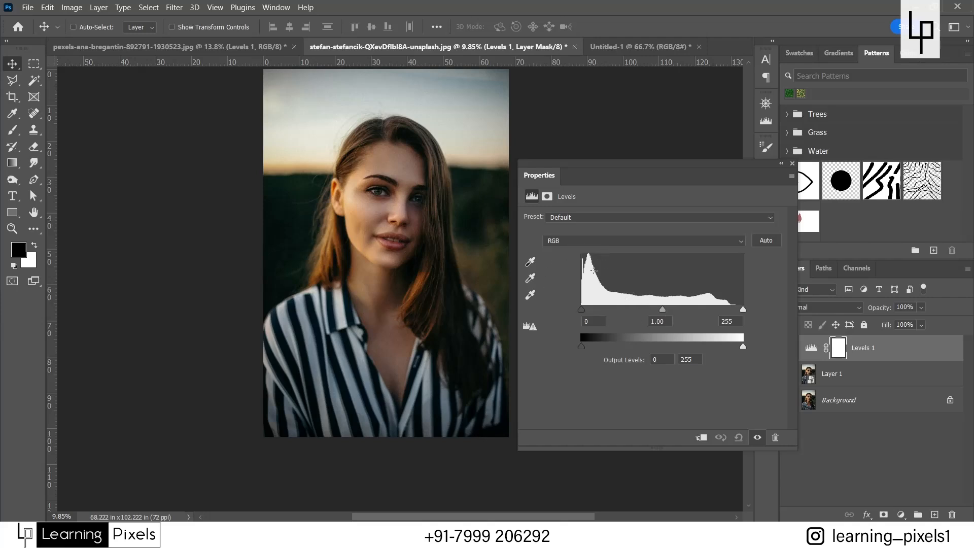
Switch to the blank Untitled-1 document and add a Levels adjustment layer above its white background.
left_click(613, 51)
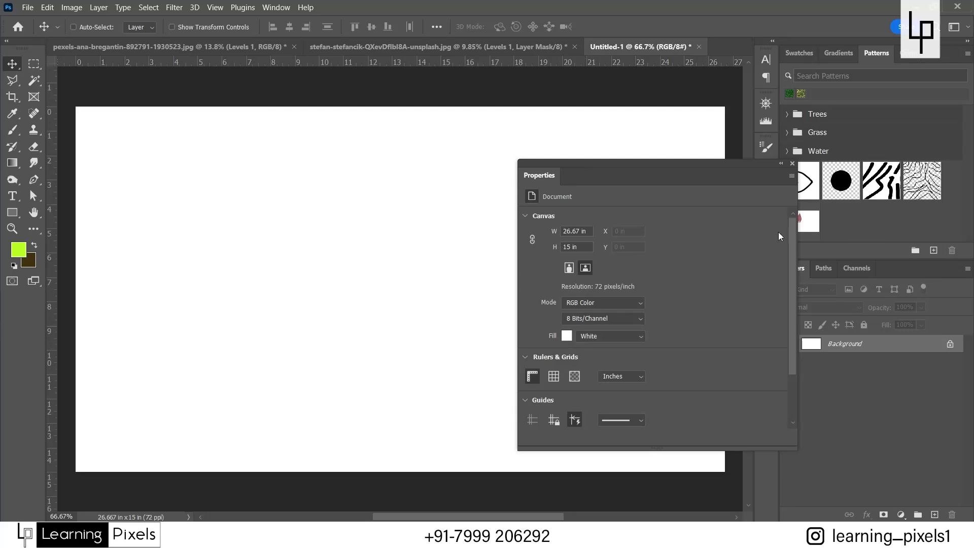
left_click_drag(706, 163, 634, 160)
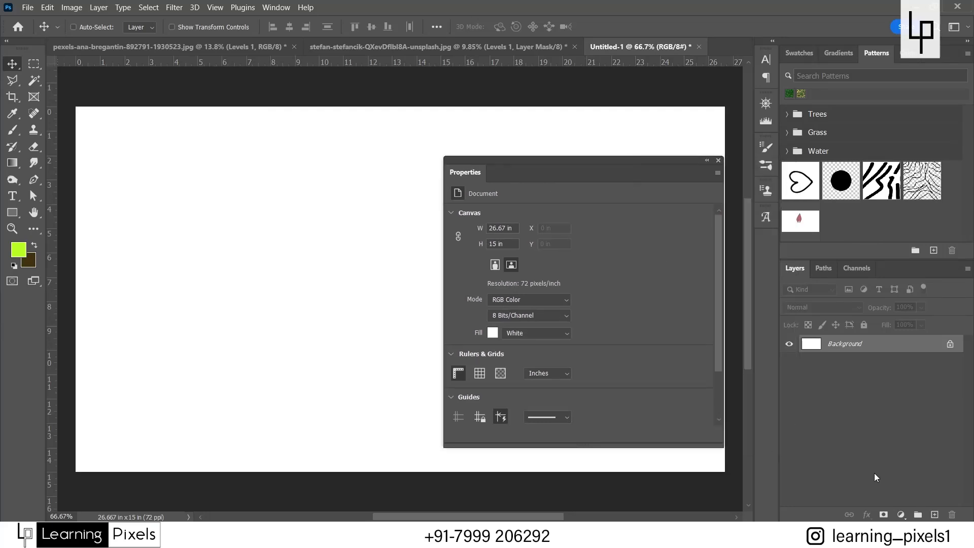
left_click(902, 515)
left_click(911, 346)
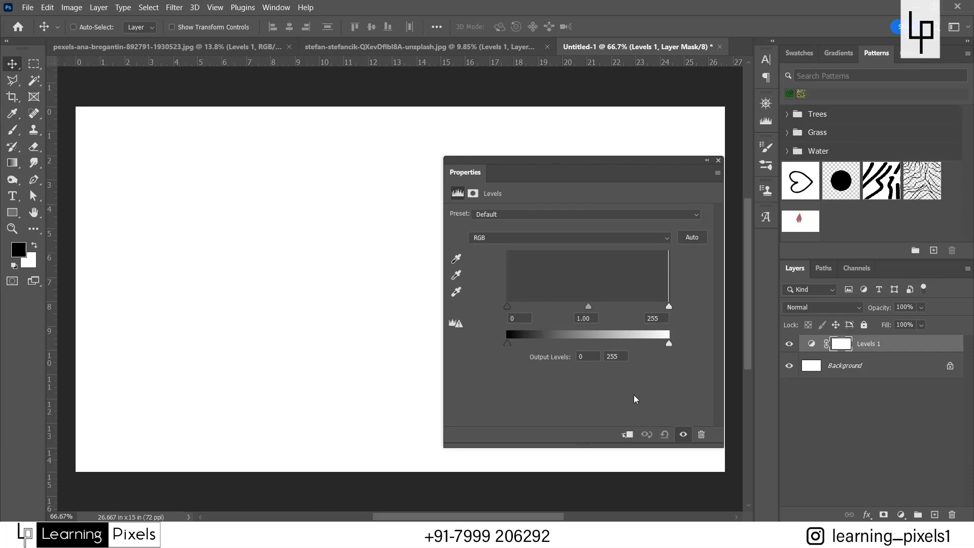
Reset the colours to the defaults, fill the Background layer with black, and display the Levels 1 histogram.
left_click(866, 366)
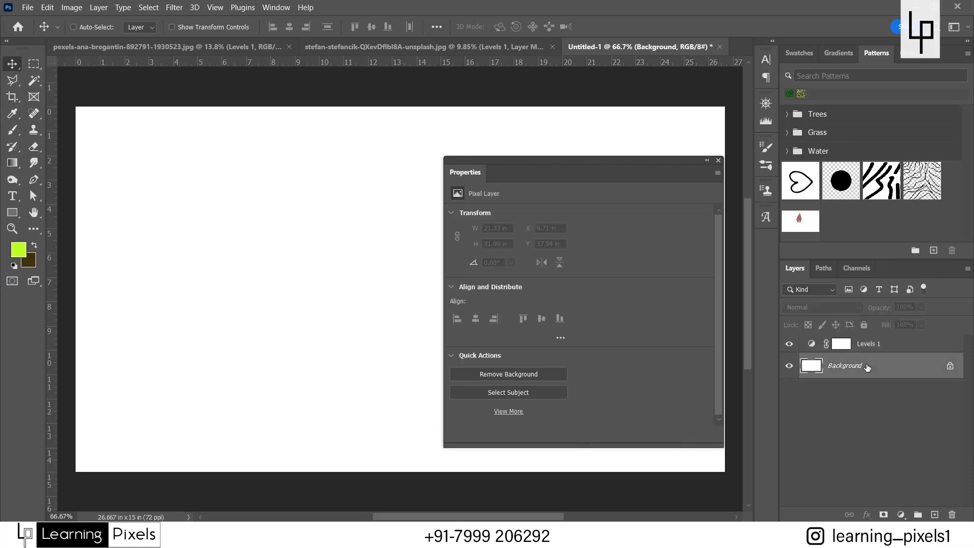
key("d")
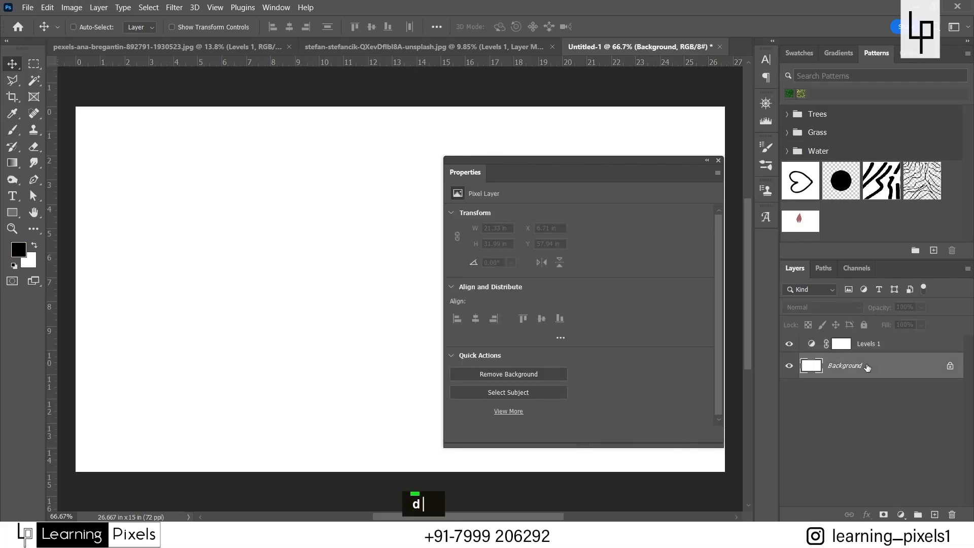
key("alt+BackSpace")
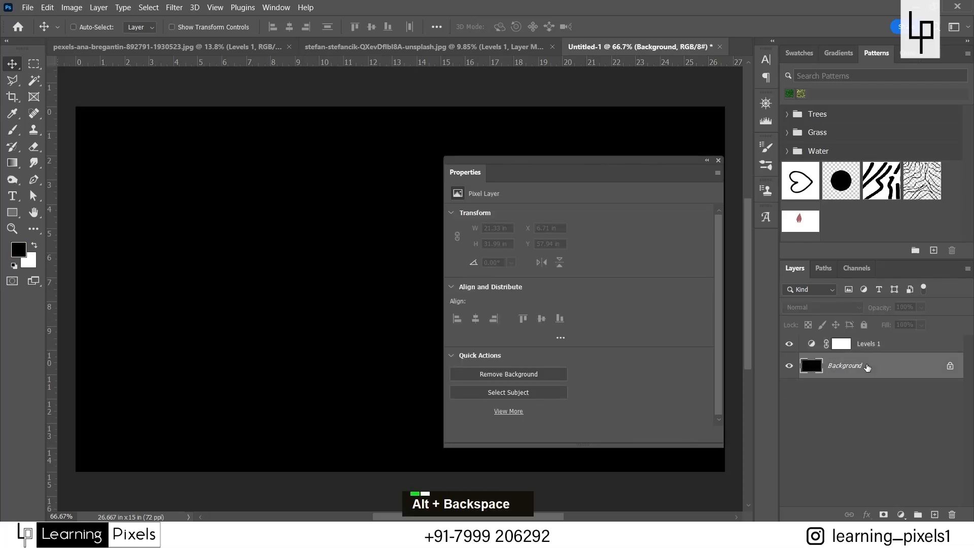
left_click(816, 346)
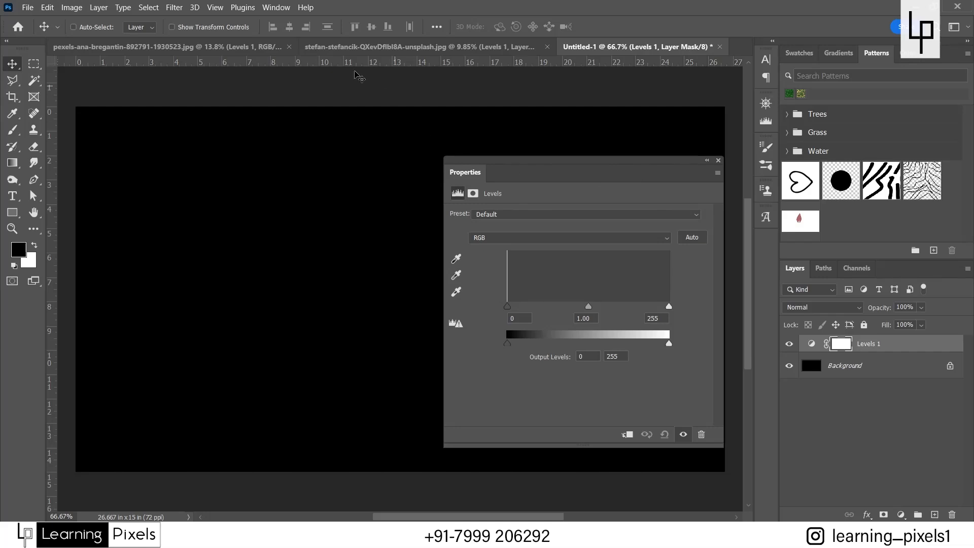
Switch to the dark portrait of the red-haired woman and examine its Levels histogram beside the photo.
left_click(233, 47)
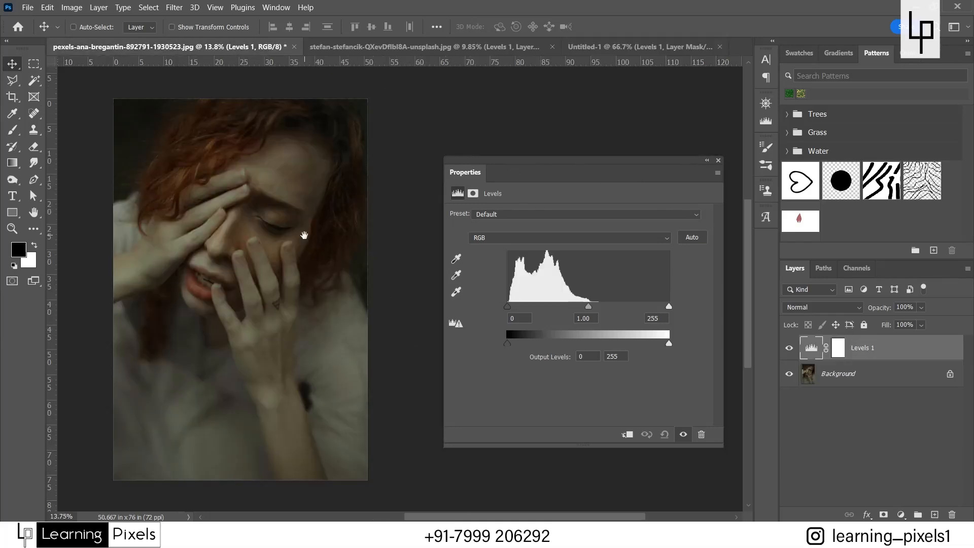
key("space")
left_click_drag(304, 229, 358, 224)
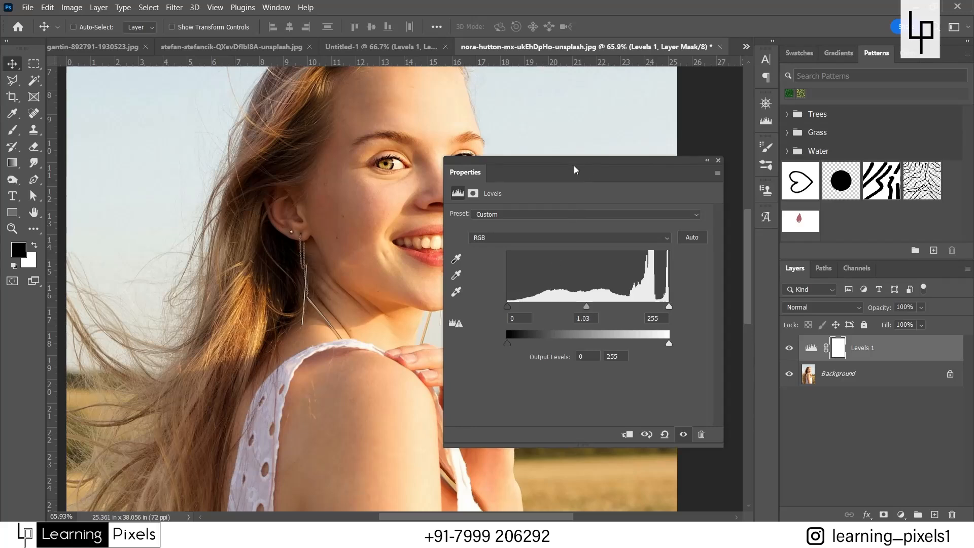
Set the midtone input level of Levels 1 to 1 in the blonde woman's outdoor portrait.
left_click(593, 322)
type("1")
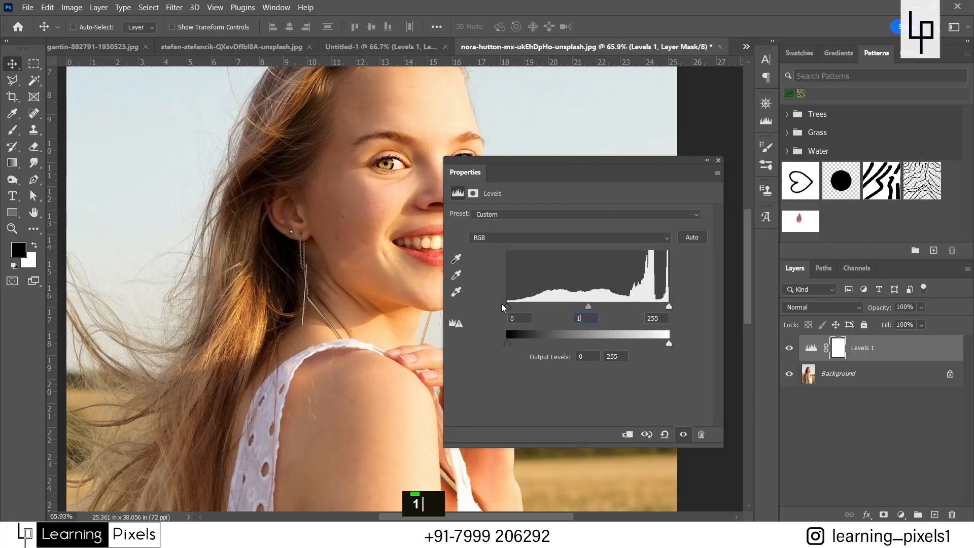
key("Return")
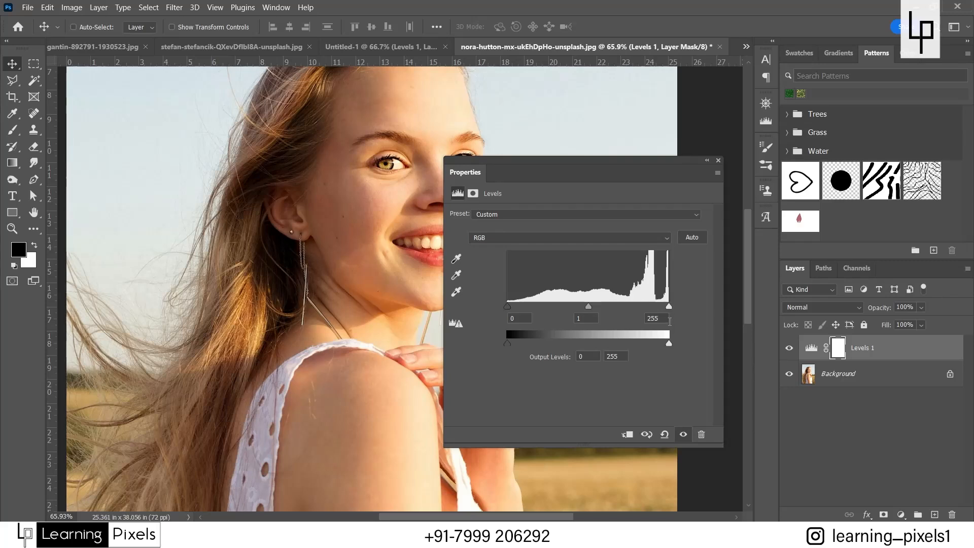
Lower the white input level of Levels 1 to 216 and raise the black input level to 19.
left_click(668, 307)
left_click(507, 306)
left_click(587, 318)
key("shift+Tab")
left_click_drag(668, 306, 646, 307)
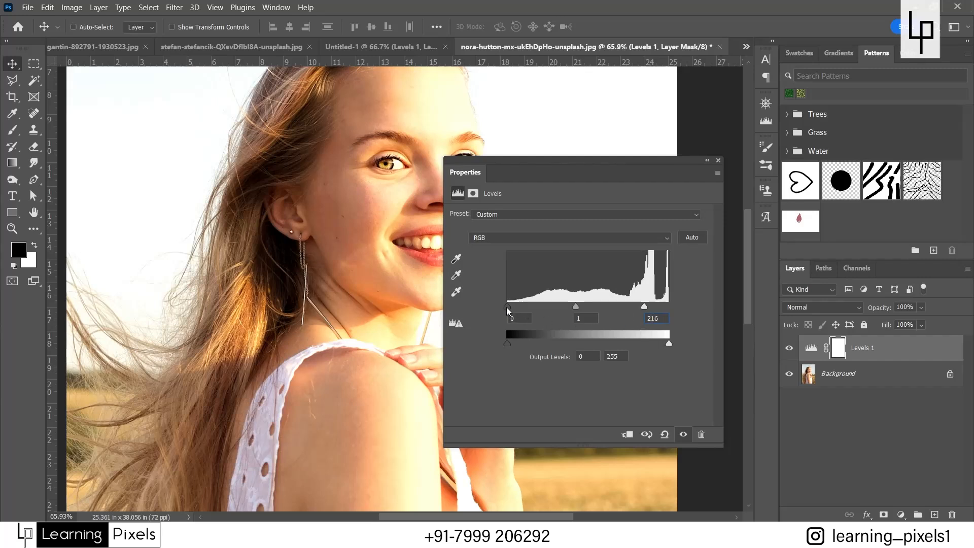
left_click_drag(507, 307, 520, 307)
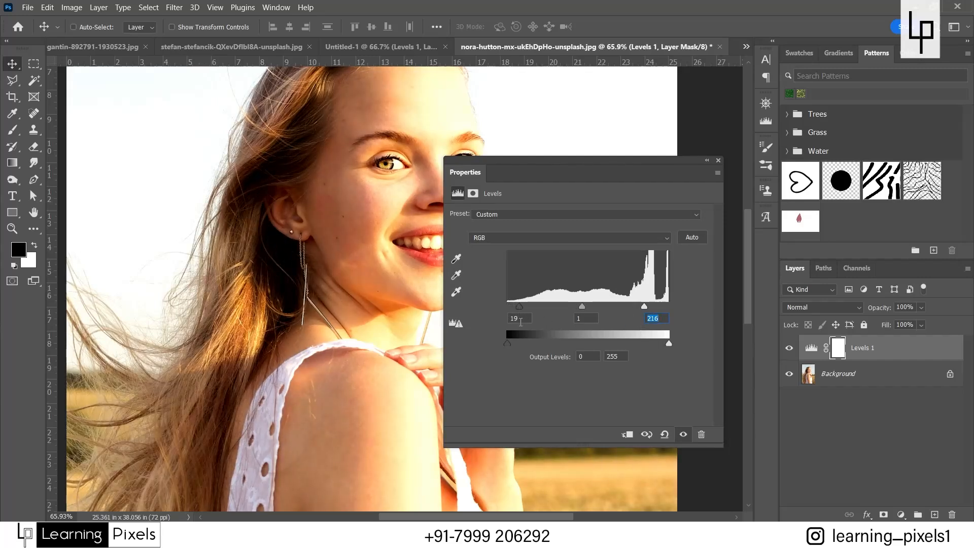
Darken the midtones of Levels 1 by setting the midtone input level to 0.91.
left_click(521, 318)
left_click(585, 311)
left_click_drag(584, 307, 585, 307)
left_click_drag(591, 307, 586, 308)
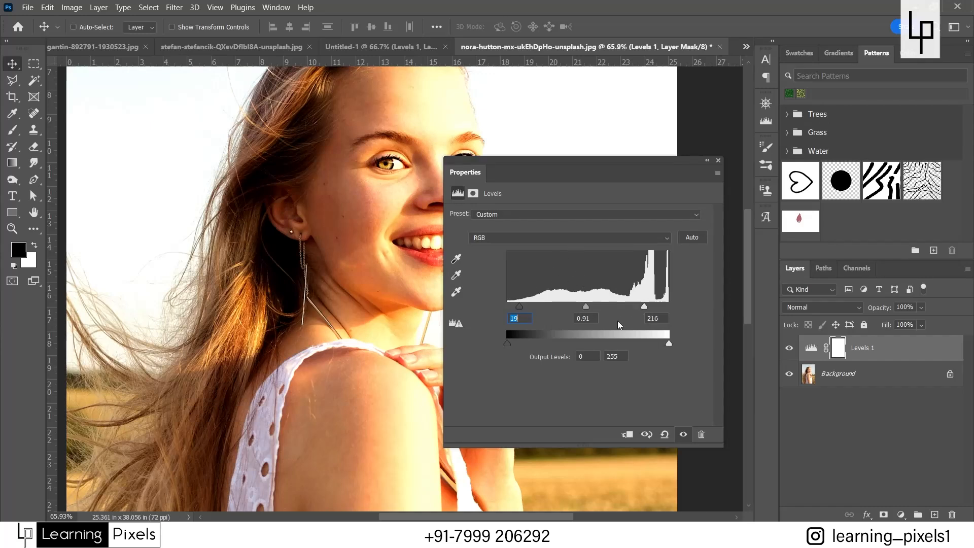
Return the white and black input levels to 255 and 0, and brighten the midtones to 1.19.
left_click_drag(644, 307, 669, 307)
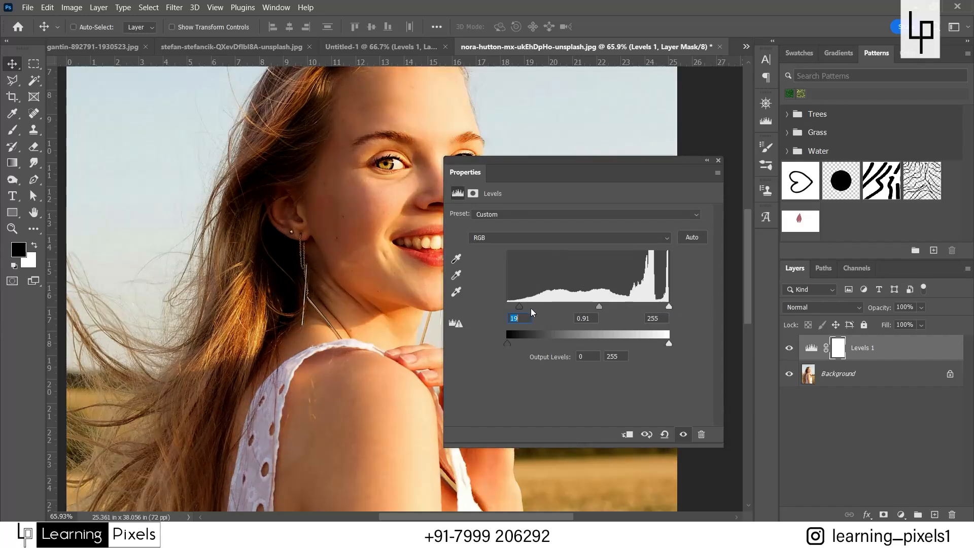
left_click_drag(520, 307, 508, 306)
mouse_move(668, 306)
left_mouse_down()
mouse_move(650, 306)
mouse_move(669, 308)
left_mouse_up()
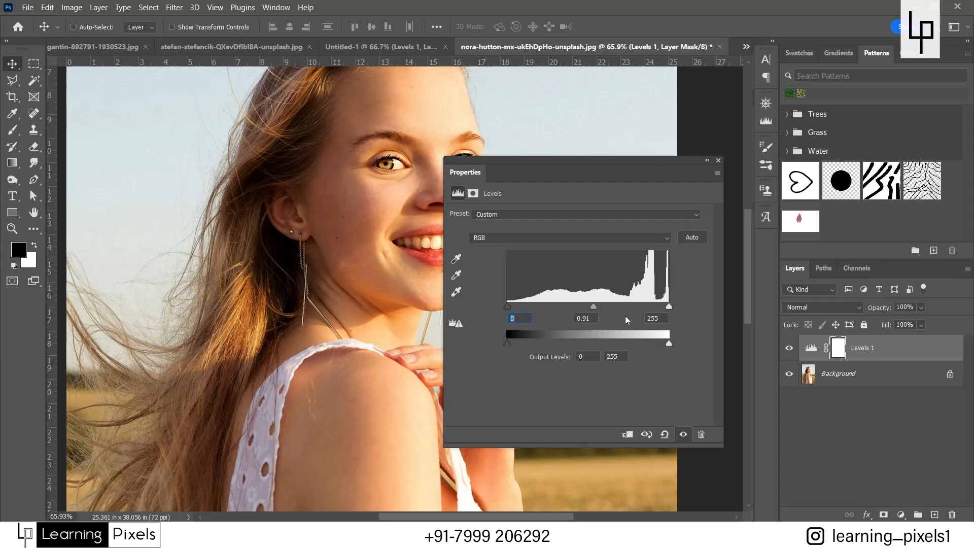
mouse_move(668, 308)
left_mouse_down()
mouse_move(655, 308)
mouse_move(669, 307)
left_mouse_up()
mouse_move(670, 307)
left_mouse_down()
mouse_move(655, 308)
mouse_move(669, 307)
left_mouse_up()
mouse_move(507, 307)
left_mouse_down()
mouse_move(535, 307)
mouse_move(492, 299)
left_mouse_up()
left_click_drag(594, 307, 582, 309)
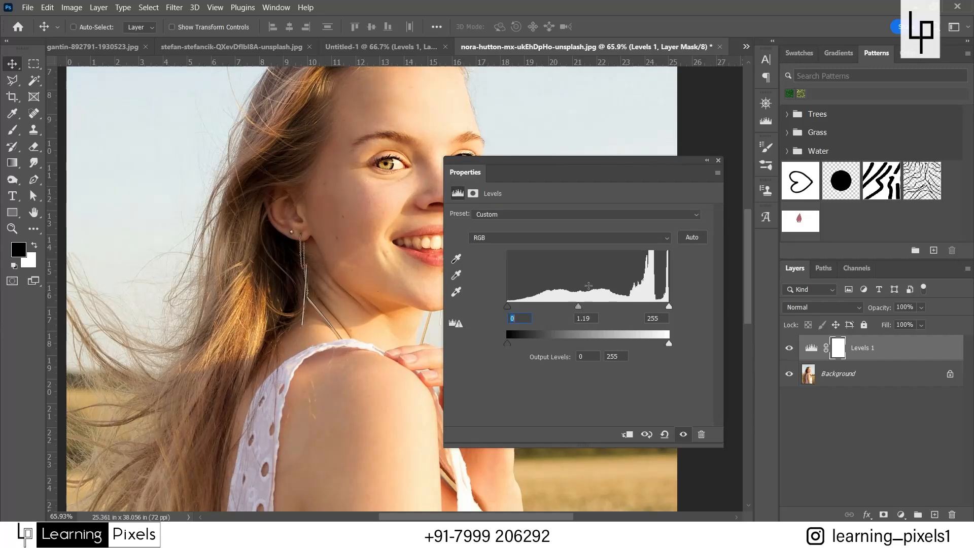
Collapse the Levels properties and compare the portrait with the Levels 1 layer hidden and shown.
left_click(707, 160)
scroll(523, 221, "down", 2)
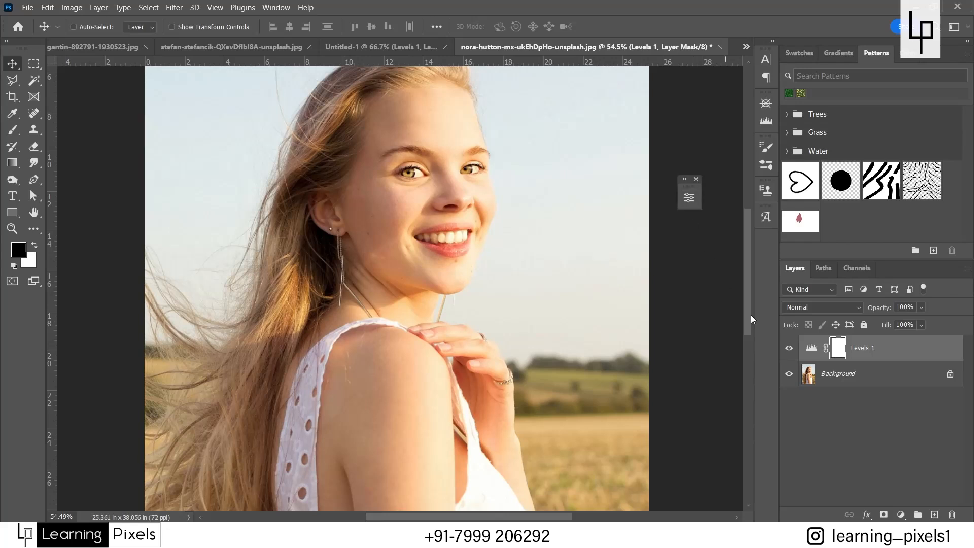
left_click(789, 349)
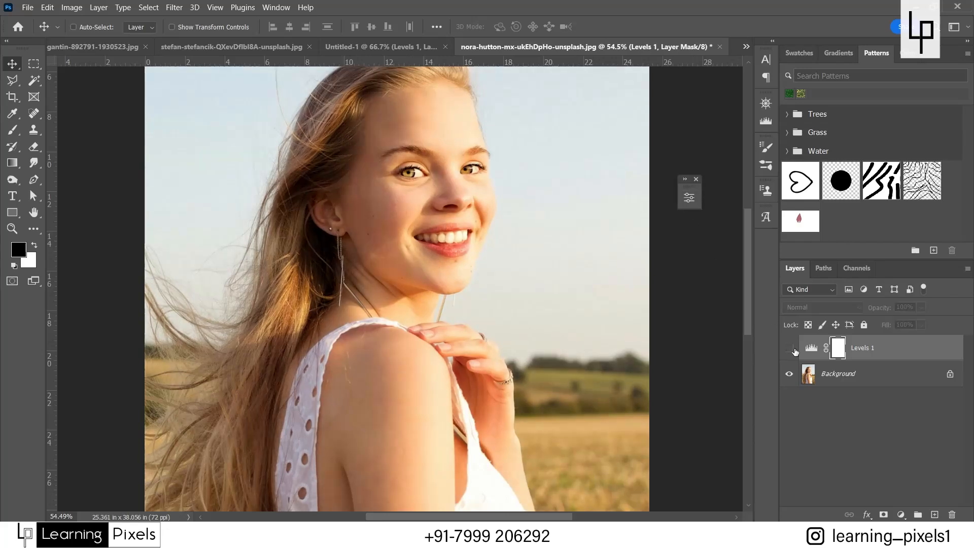
scroll(269, 216, "down", 1)
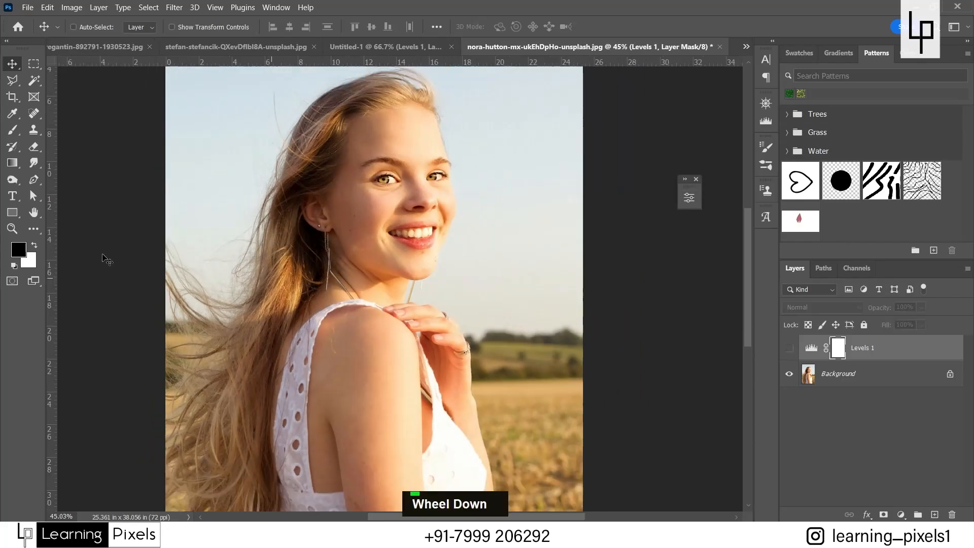
left_click(790, 348)
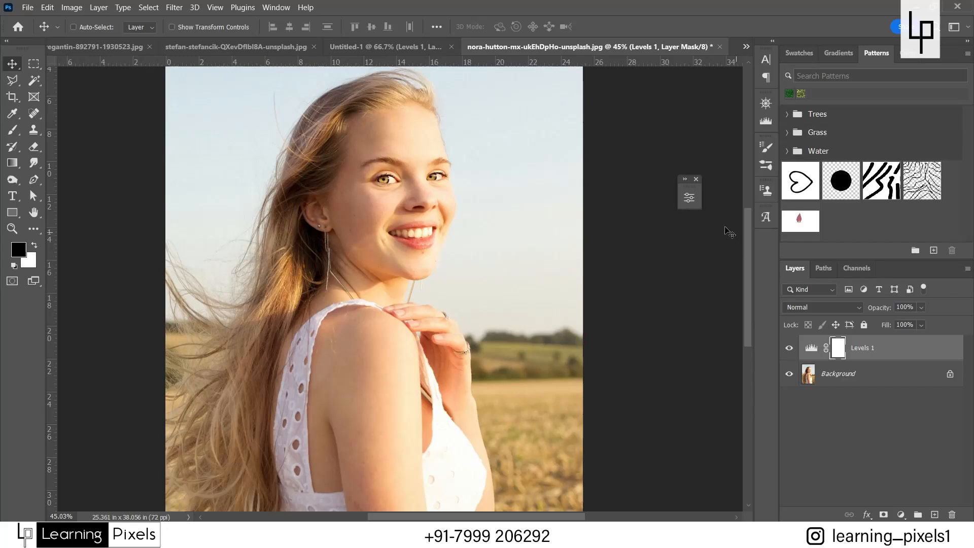
Reopen the Levels 1 properties, apply the automatic levels correction, and compare it with the previous state.
left_click(689, 198)
left_click(811, 349)
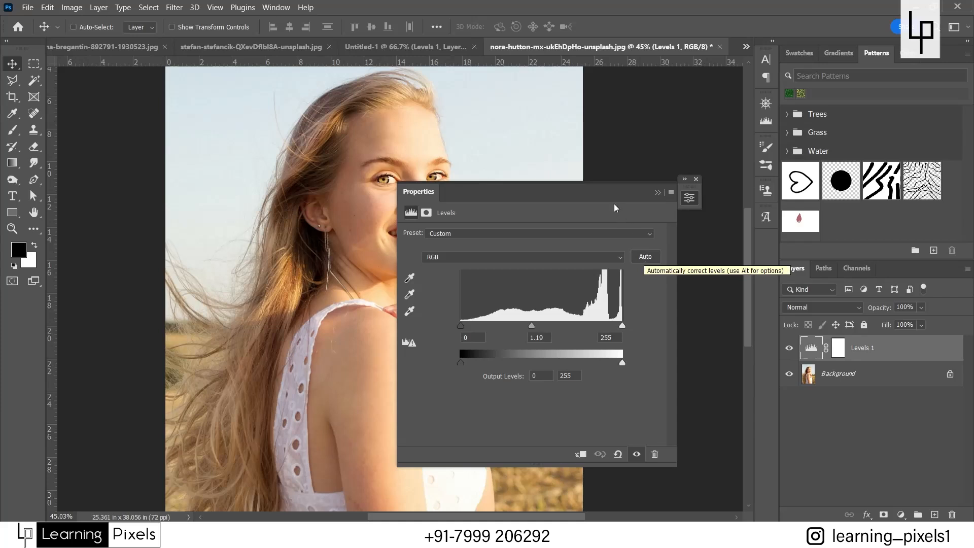
left_click_drag(606, 198, 683, 182)
left_click(720, 242)
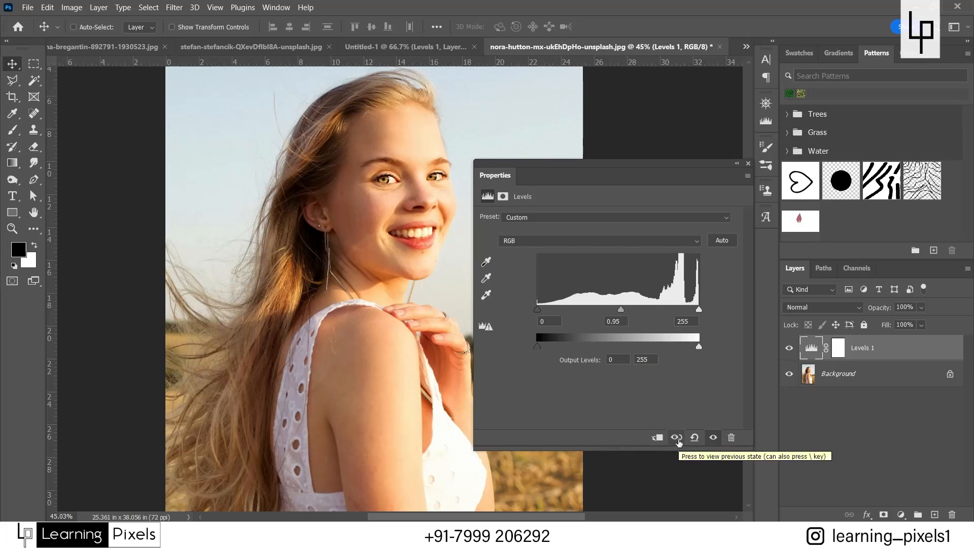
left_click(677, 438)
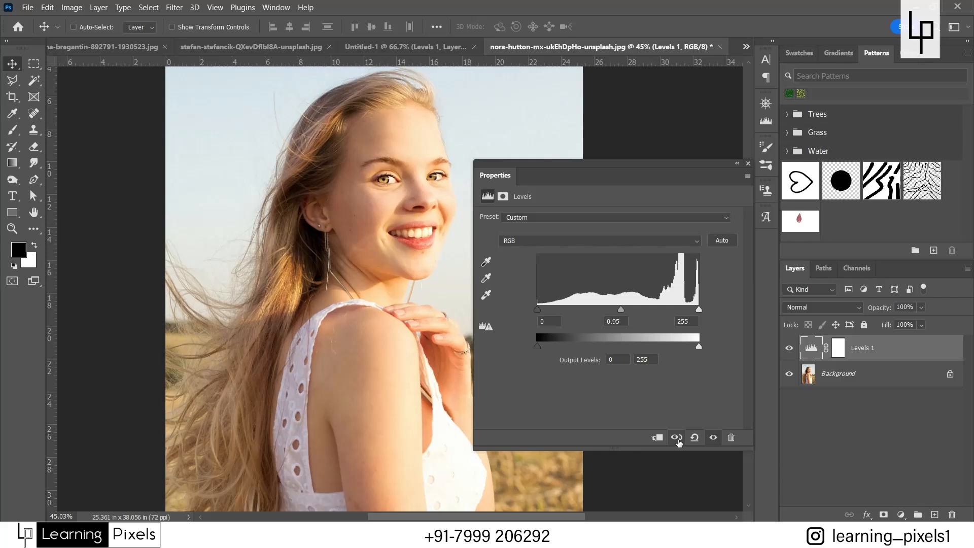
left_click(679, 442)
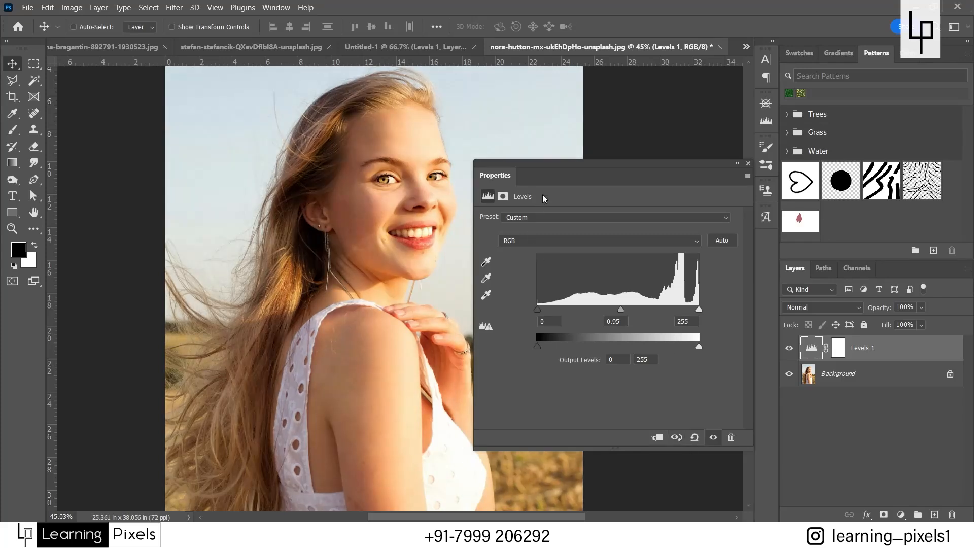
Try the Levels presets Increase Contrast 1, Increase Contrast 2 and Increase Contrast 3 on the portrait.
left_click(543, 223)
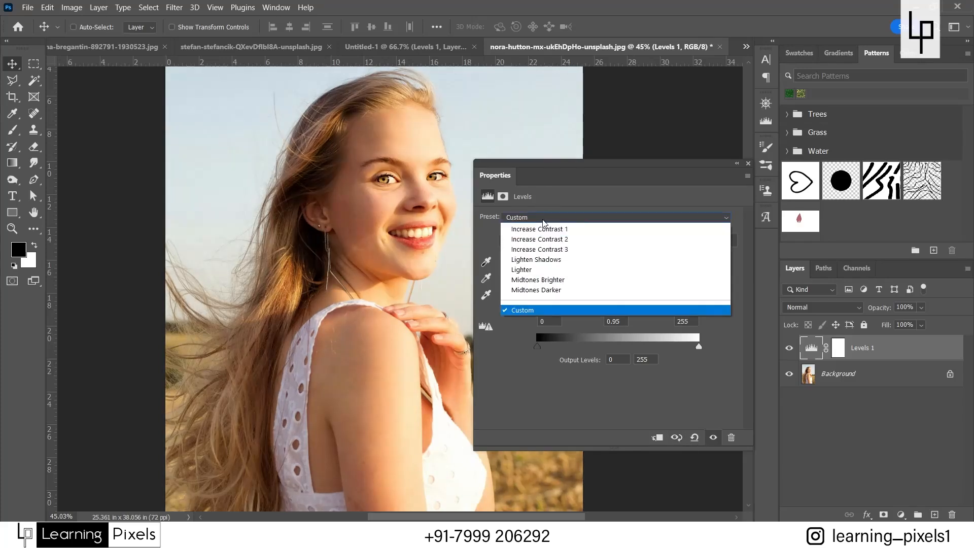
left_click(557, 259)
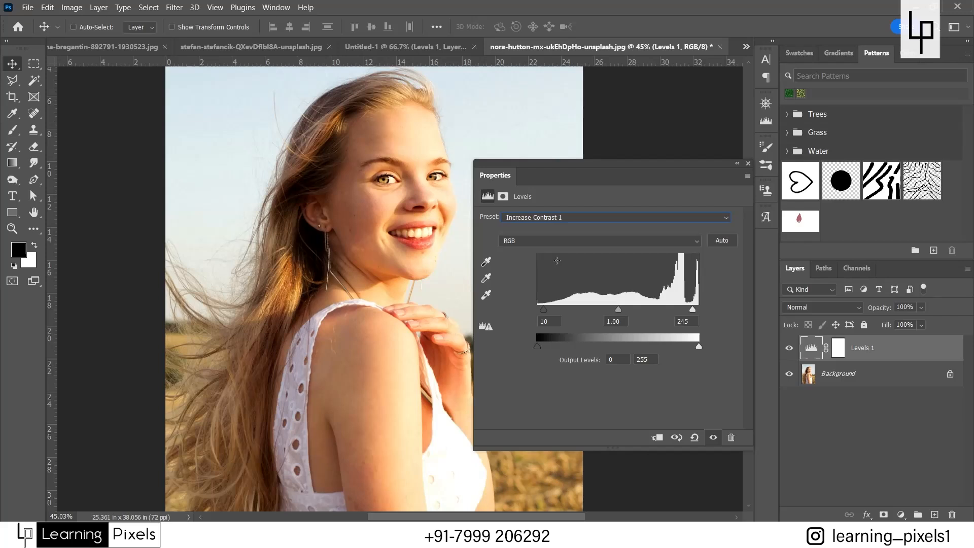
left_click(572, 217)
left_click(549, 269)
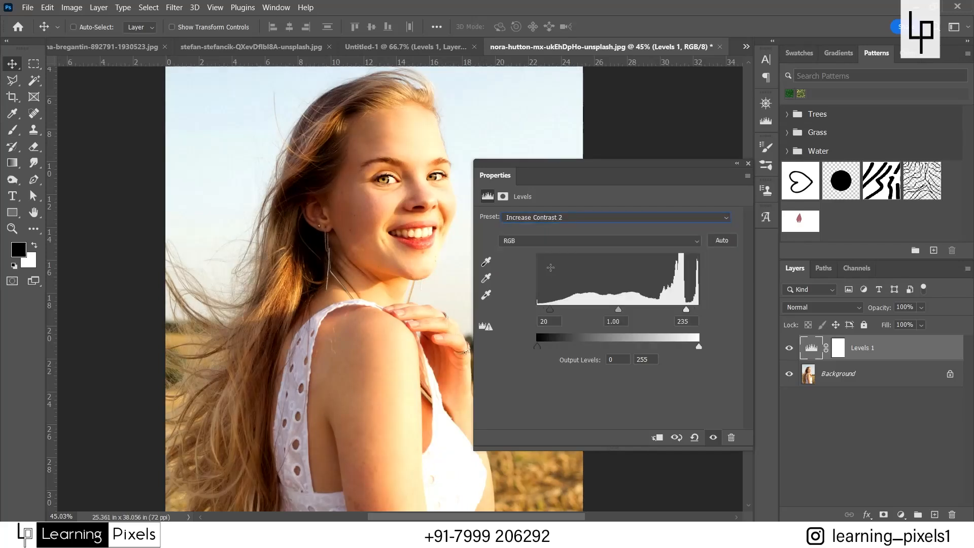
left_click(564, 219)
left_click(554, 280)
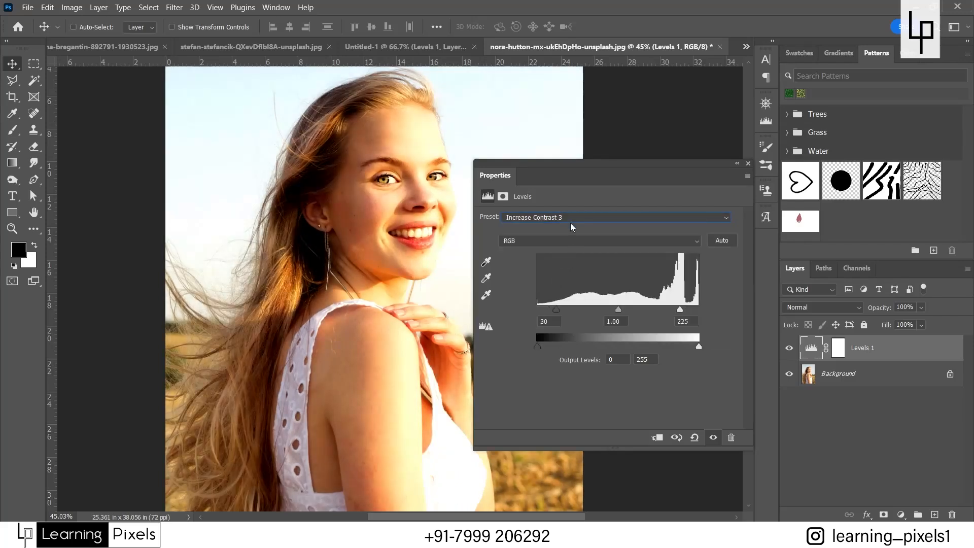
Try the Lighten Shadows preset on Levels 1, and replace it with the Lighter preset.
left_click(570, 219)
left_click(558, 290)
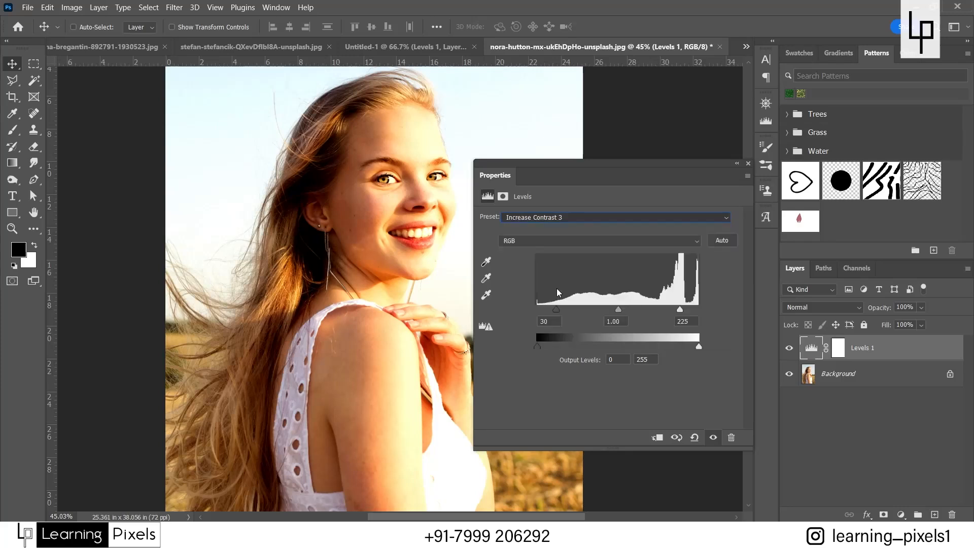
left_click(563, 219)
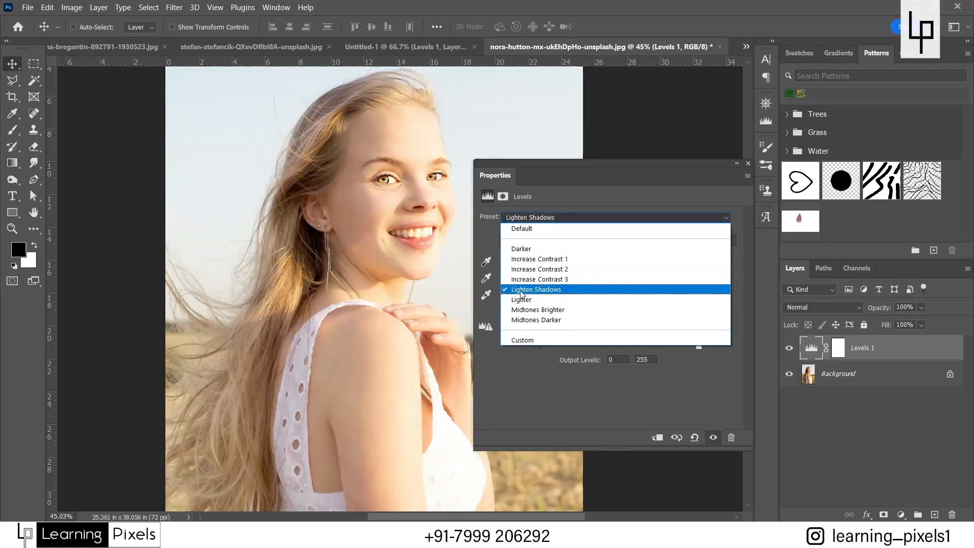
left_click(547, 300)
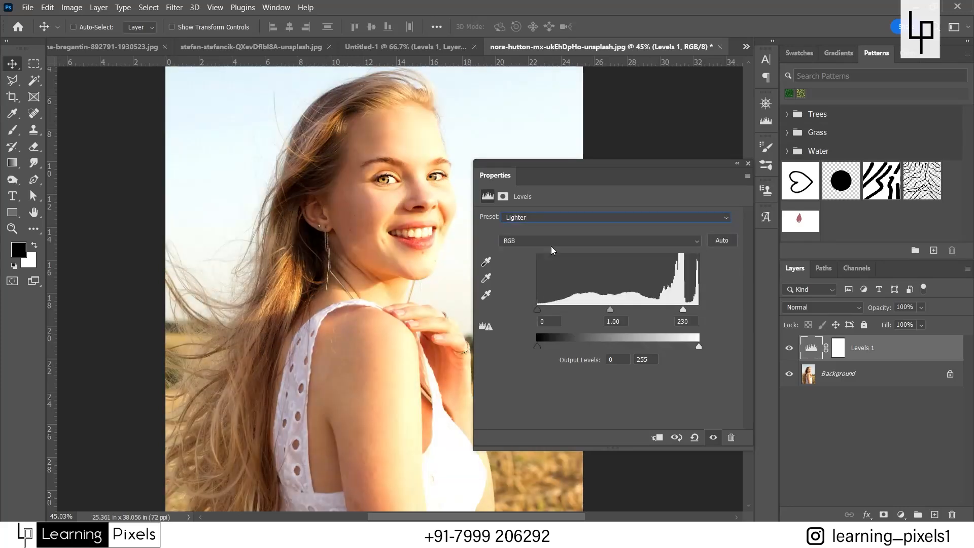
Try the Midtones Brighter preset on Levels 1, and replace it with a custom midtone input level of 1.19.
left_click(545, 219)
left_click(539, 310)
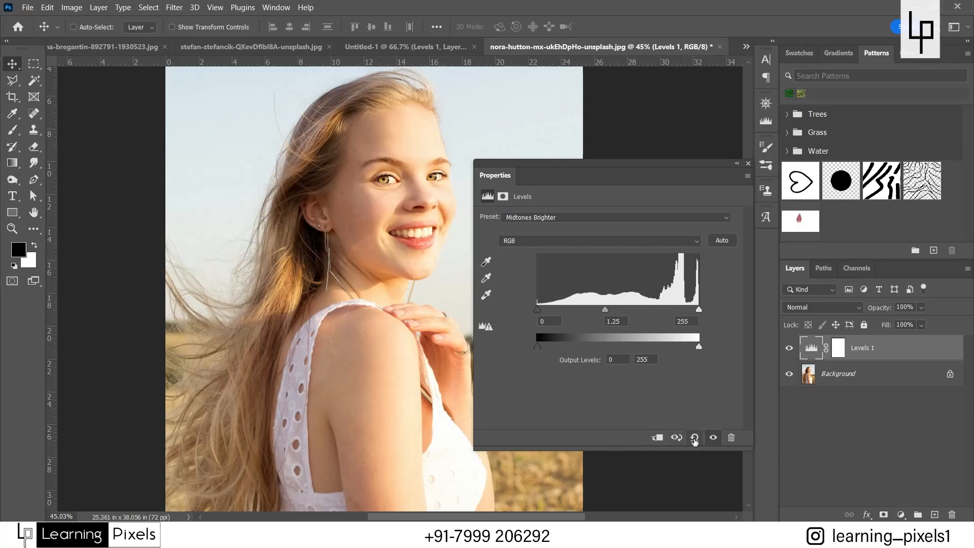
left_click(695, 438)
scroll(435, 148, "up", 2)
scroll(434, 145, "down", 1)
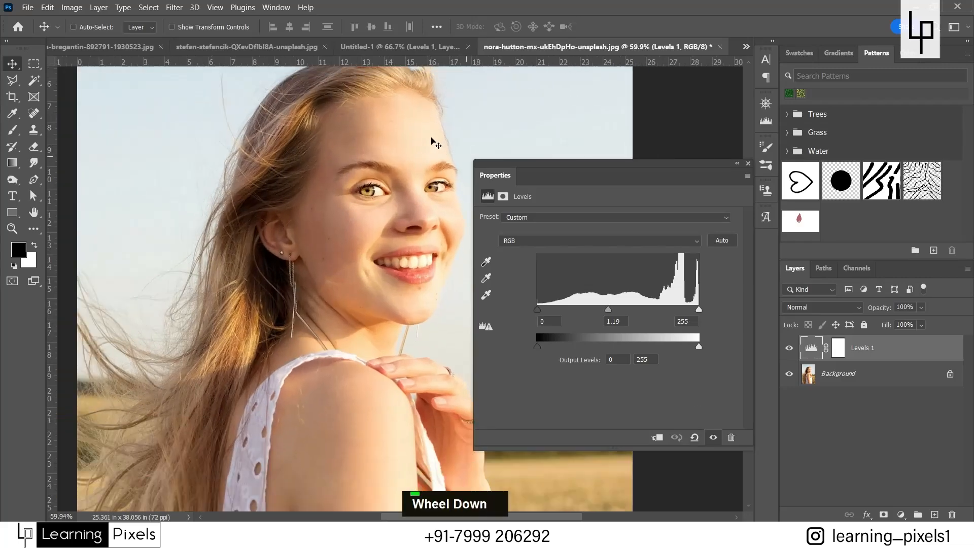
scroll(432, 138, "down", 1)
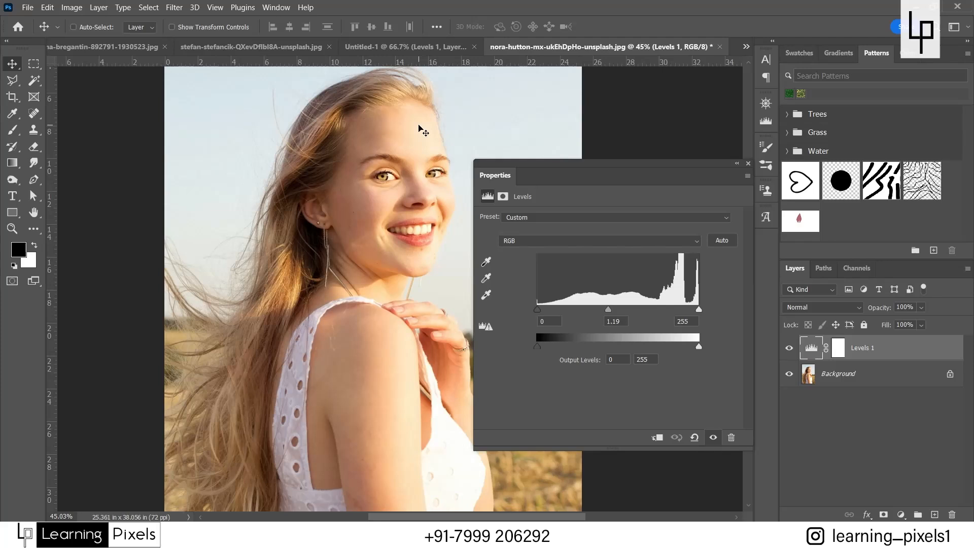
scroll(423, 130, "down", 1)
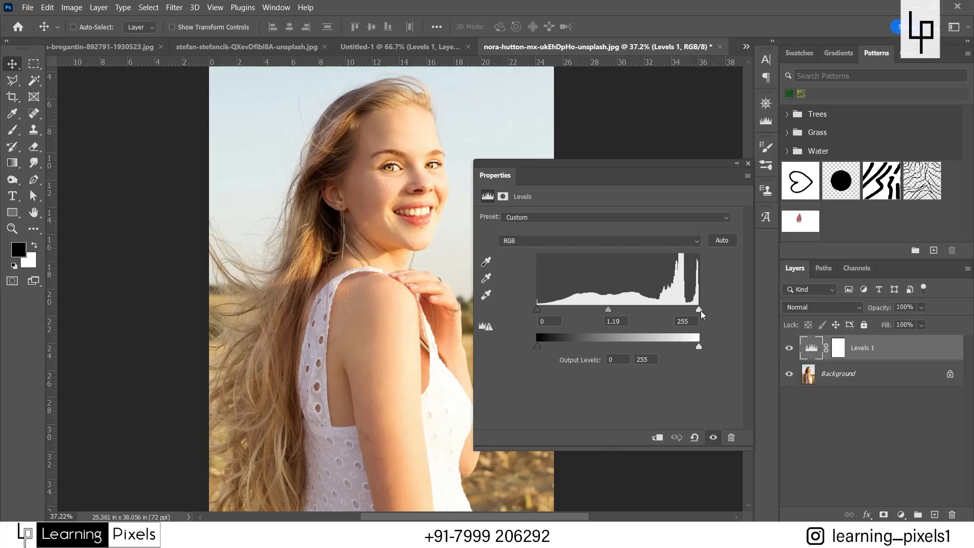
Try lowering the white output level and raising the black output level to 80, and restore both to 255 and 0.
mouse_move(702, 314)
left_mouse_down()
mouse_move(683, 315)
mouse_move(714, 313)
left_mouse_up()
left_click_drag(700, 349, 692, 349)
left_click_drag(422, 350, 332, 281)
left_click_drag(692, 348, 673, 348)
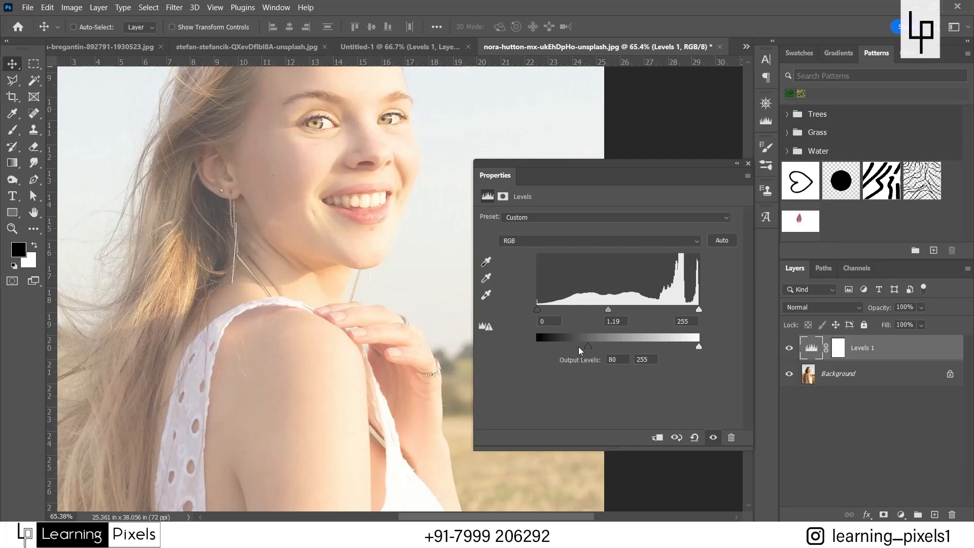
left_click_drag(578, 346, 537, 346)
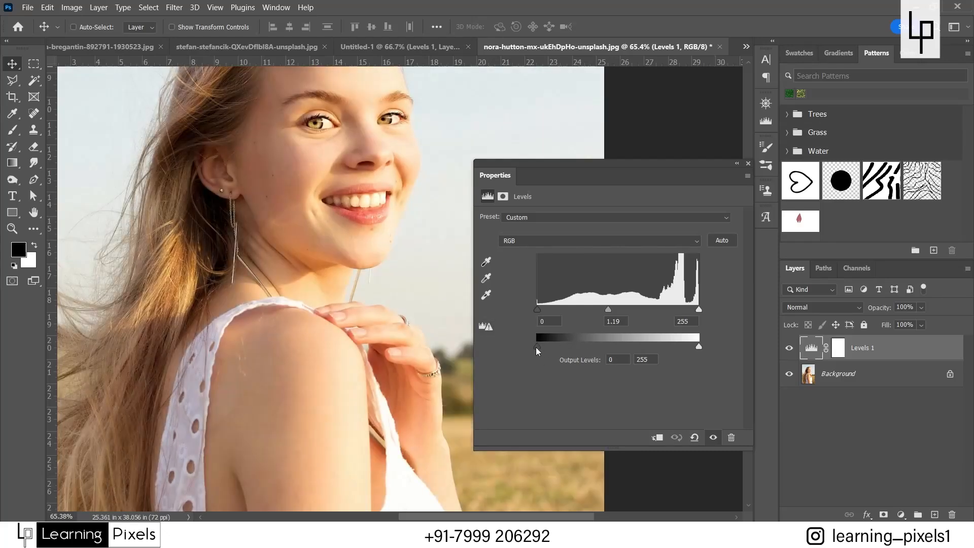
Raise the black output level to 45 to check its effect on the portrait's shadows, and return it to 0.
left_click_drag(536, 347, 566, 343)
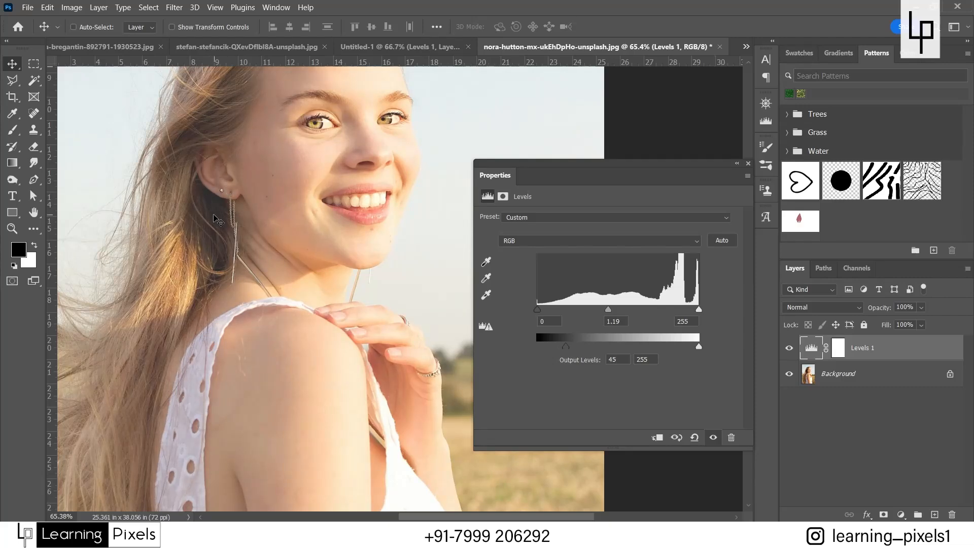
scroll(215, 218, "down", 5)
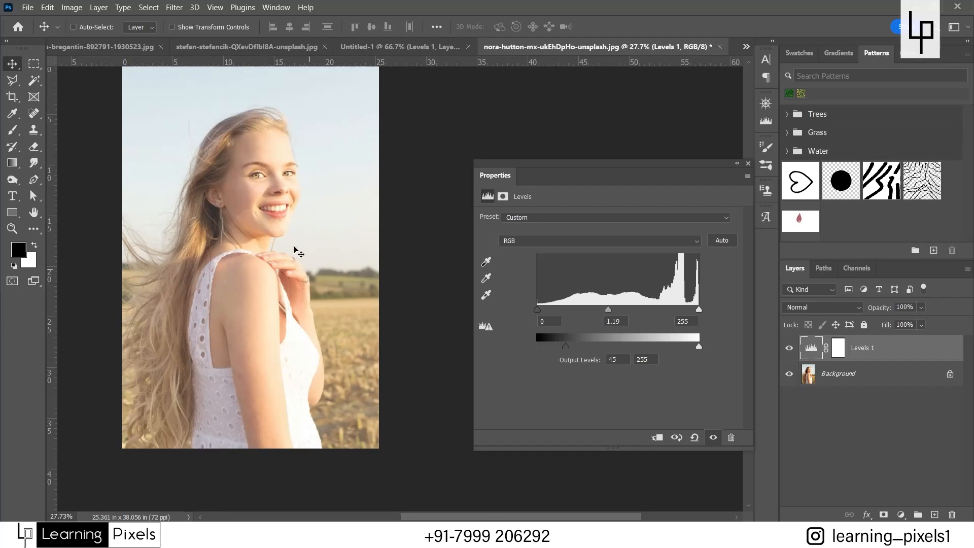
scroll(269, 219, "up", 1)
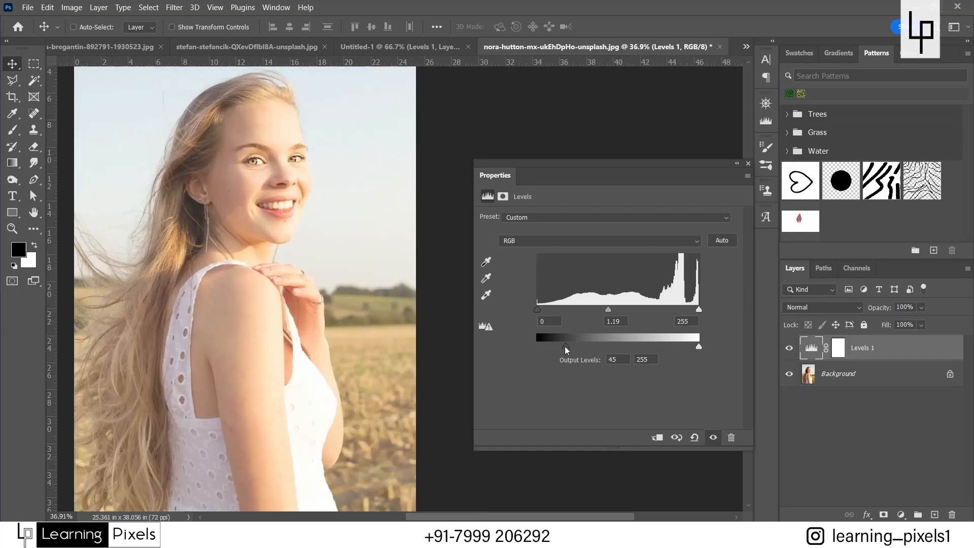
left_click_drag(565, 346, 538, 346)
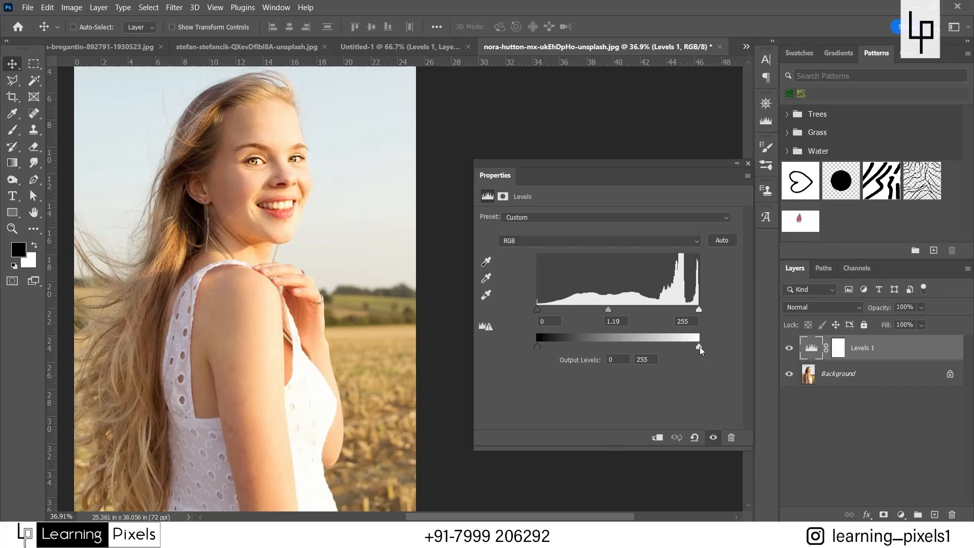
Set the white output level of Levels 1 to 222 and the black output level to 44.
left_click_drag(700, 349, 677, 345)
left_click(642, 359)
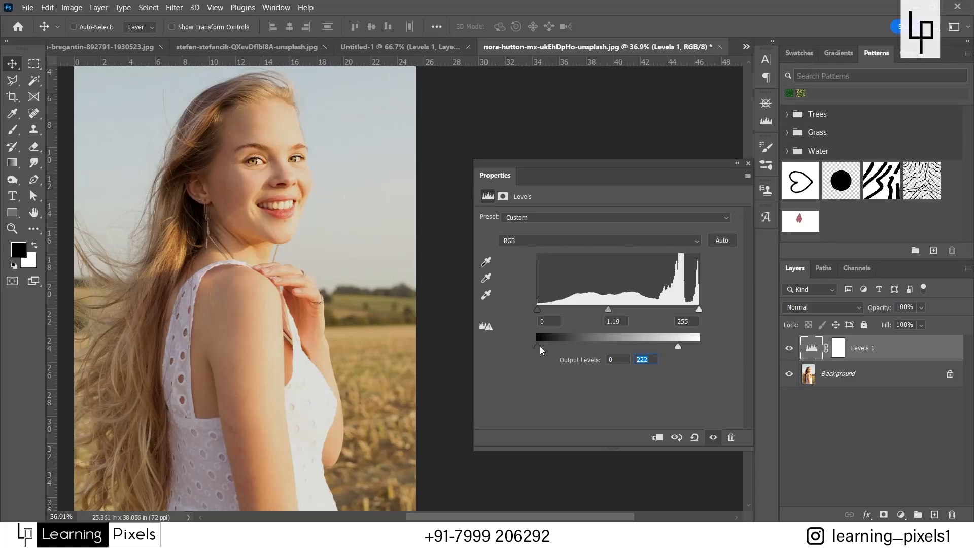
left_click_drag(540, 350, 567, 351)
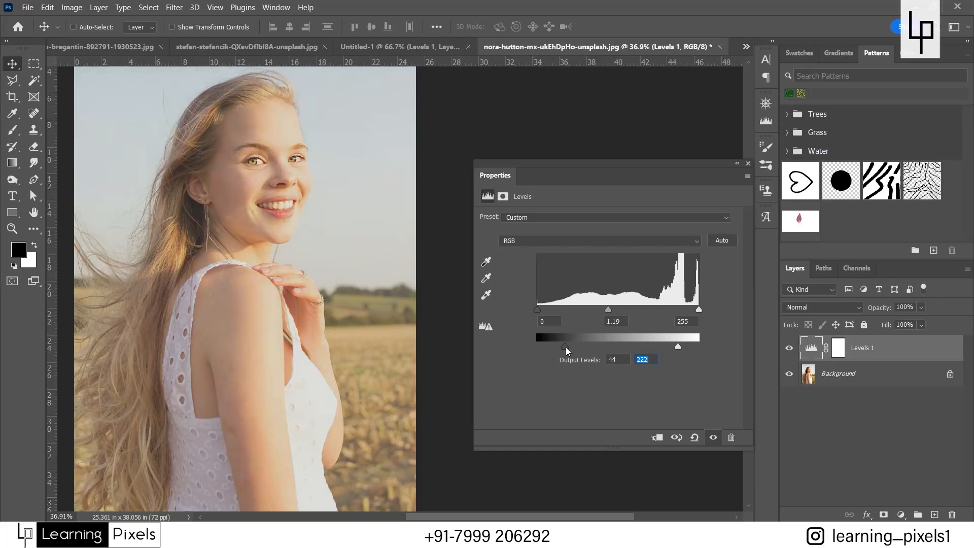
left_click(610, 359)
Return the black output level to 0, and set the output levels to 24 for black and 205 for white.
left_click_drag(564, 348, 535, 354)
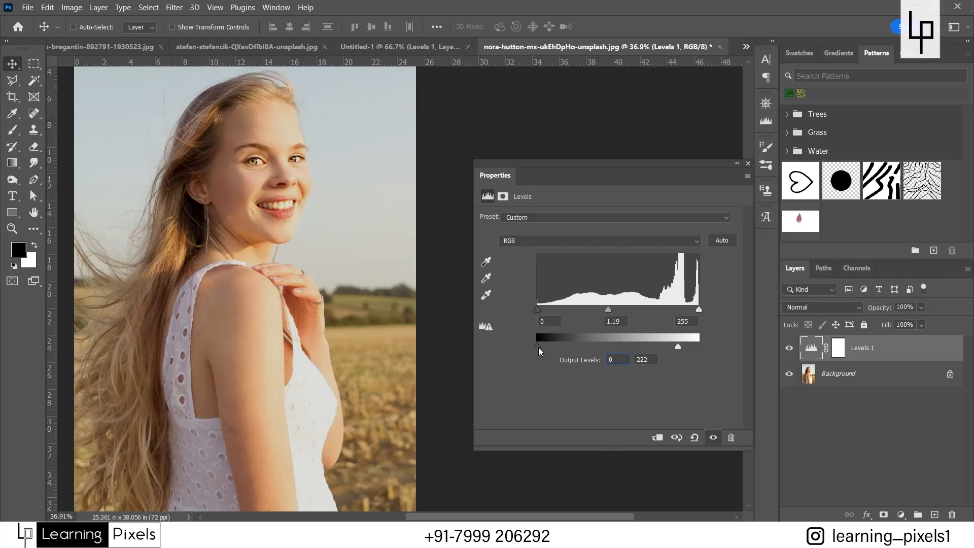
left_click_drag(539, 350, 553, 352)
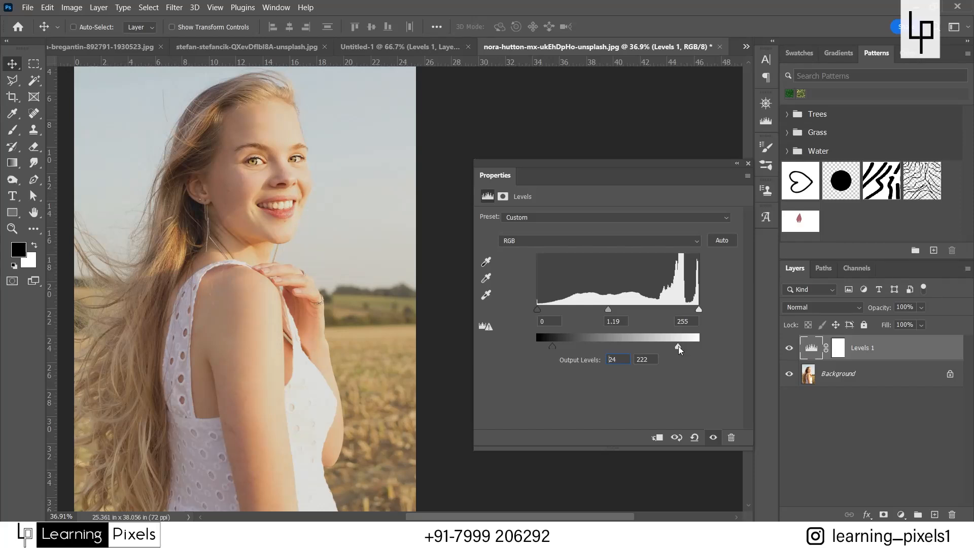
mouse_move(678, 346)
left_mouse_down()
mouse_move(701, 348)
mouse_move(670, 346)
left_mouse_up()
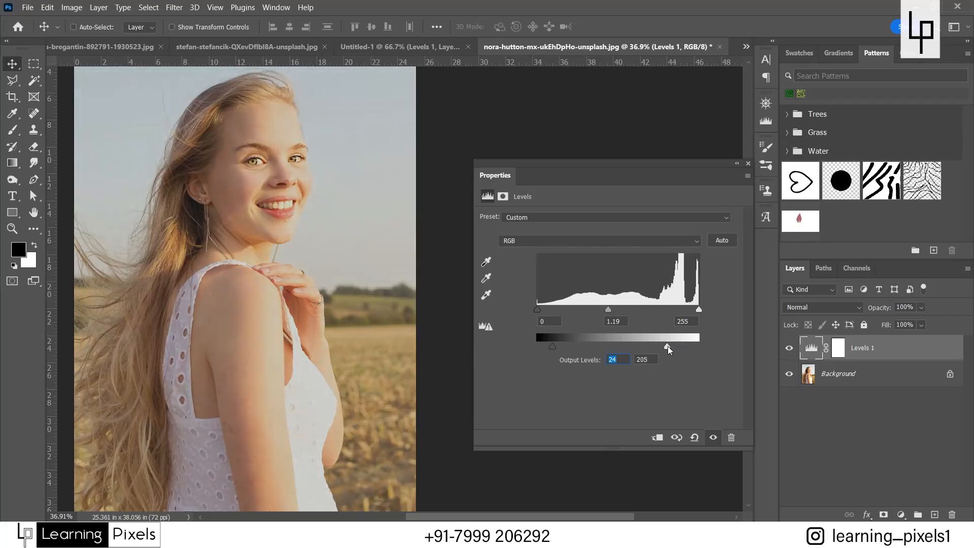
Compare the portrait with Levels 1 hidden and shown, in the wider view and close up on the face.
left_click(791, 350)
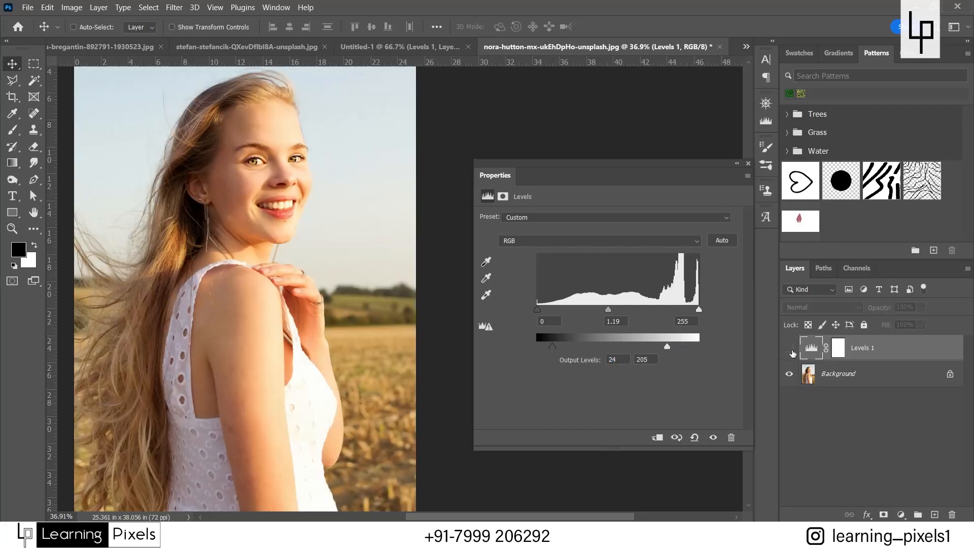
left_click(791, 349)
left_click(791, 349)
left_click(789, 349)
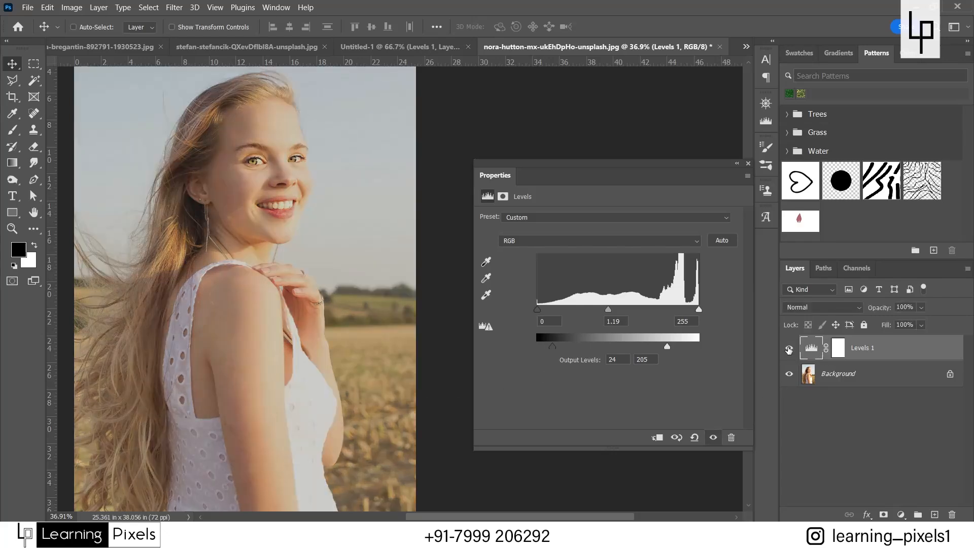
scroll(174, 190, "up", 3)
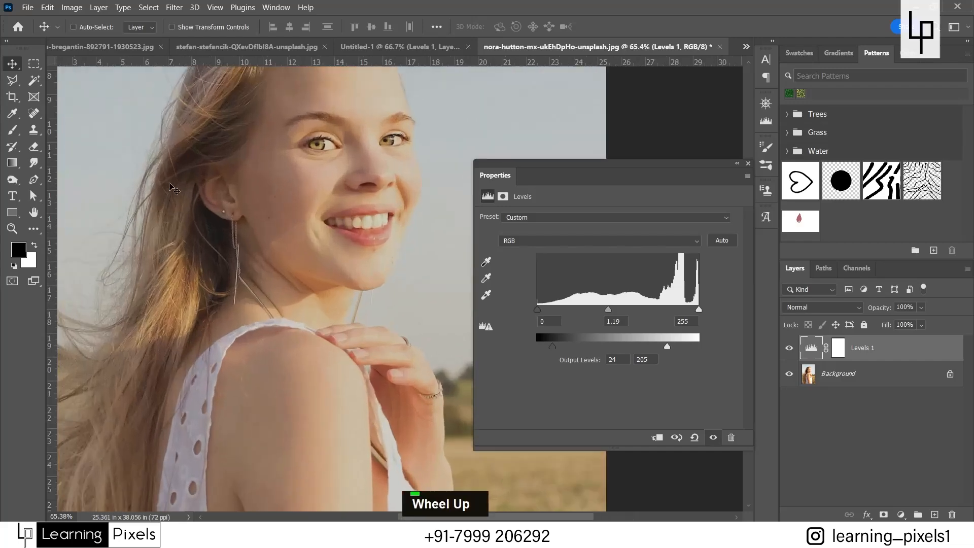
left_click(790, 348)
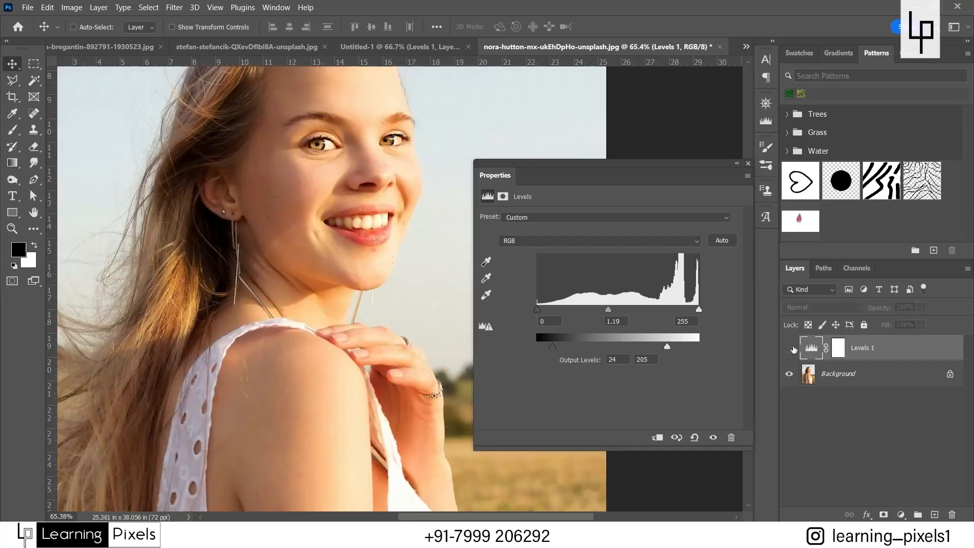
left_click(790, 349)
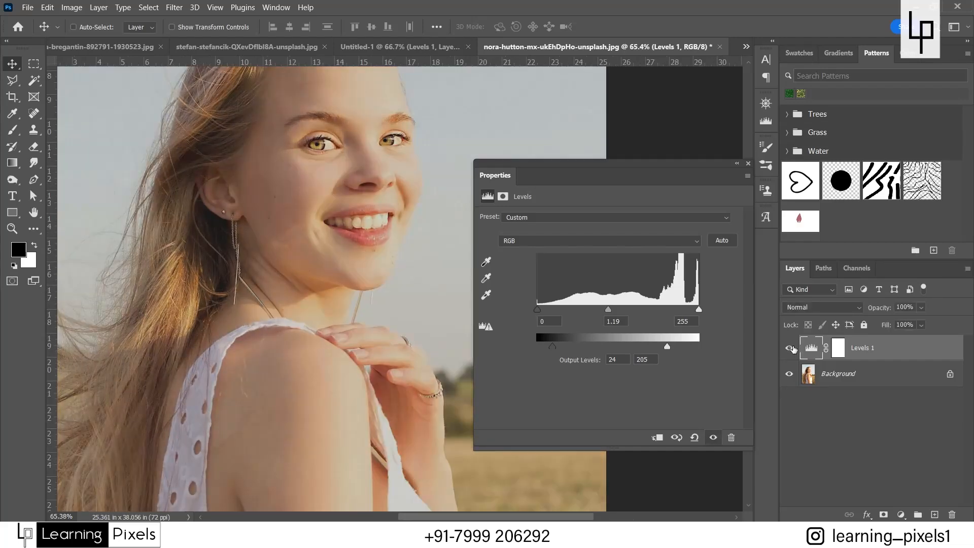
Restore the output levels to 0 and 255, and reset Levels 1 to its default settings.
scroll(267, 203, "down", 3)
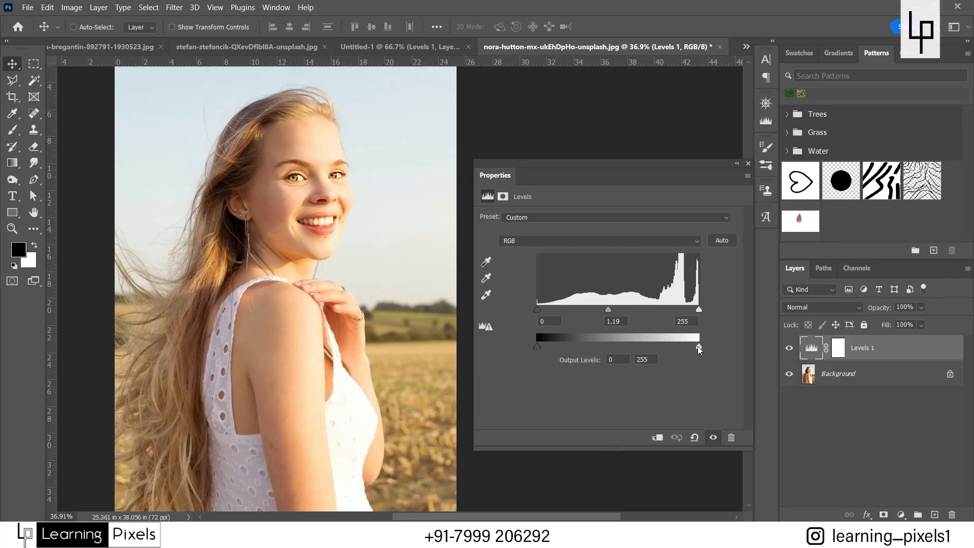
scroll(706, 406, "down", 1)
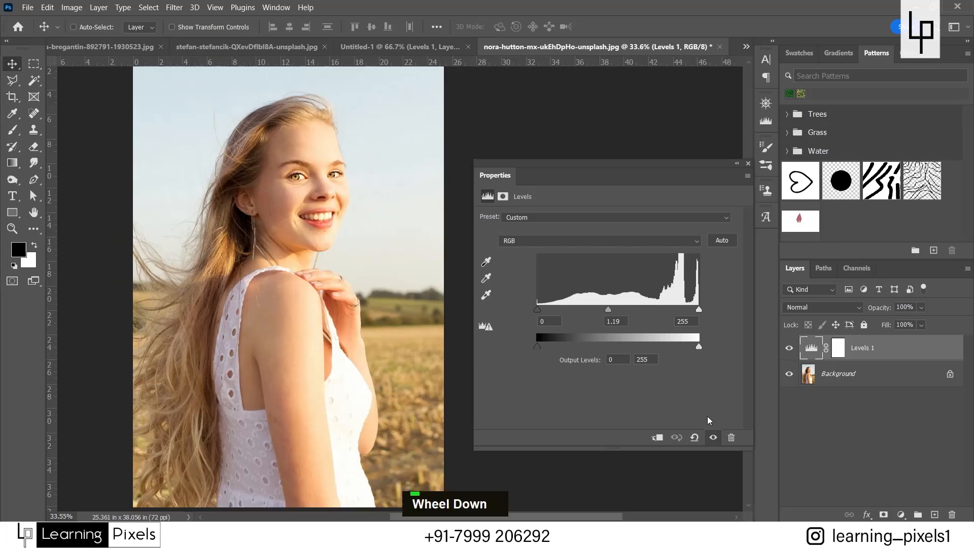
left_click(695, 437)
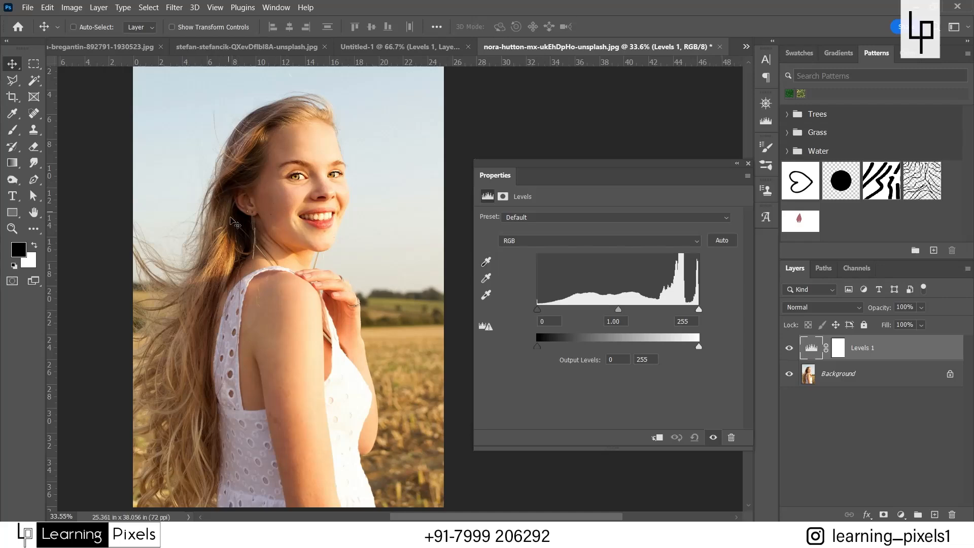
Try setting the black point by sampling the dark hair below the ear, and undo the recent Levels changes.
scroll(246, 236, "up", 5)
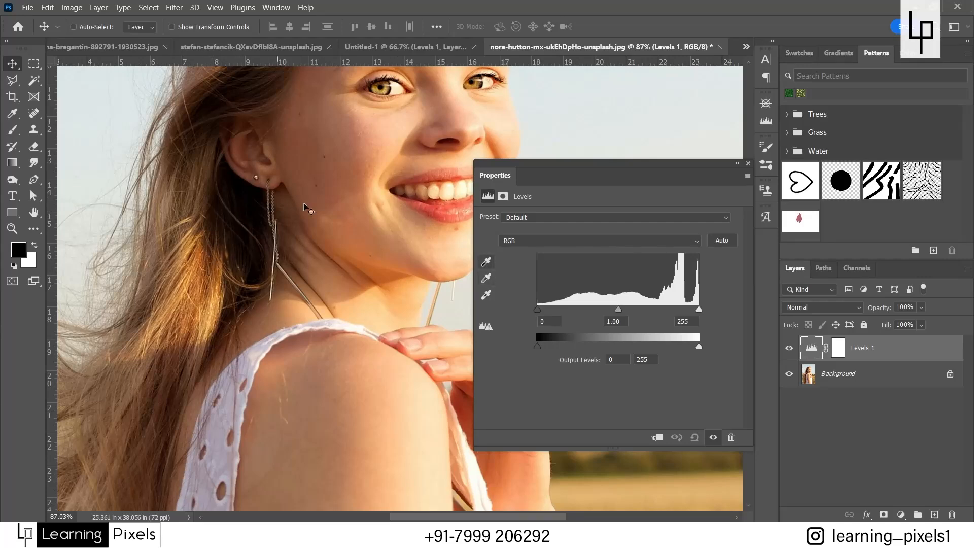
scroll(304, 206, "down", 2)
left_click(486, 262)
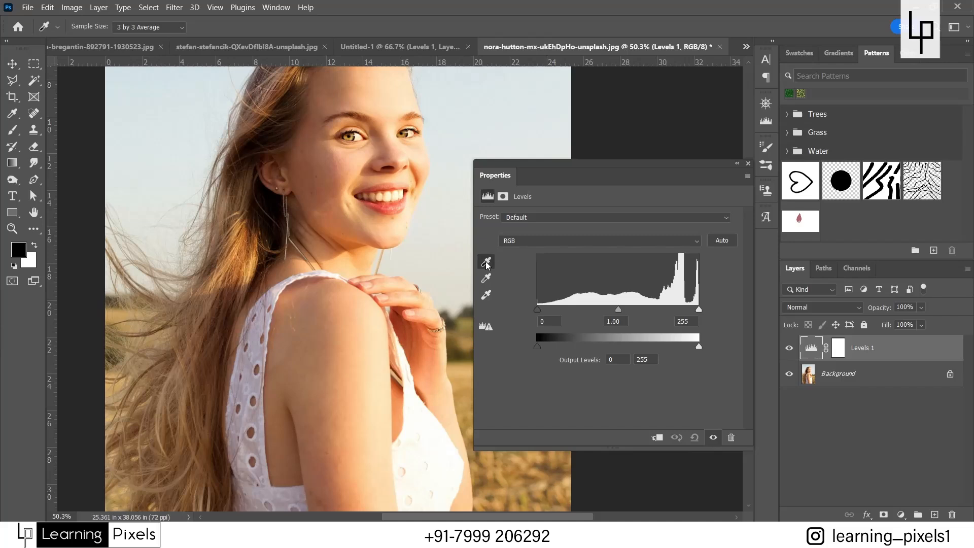
left_click(255, 228)
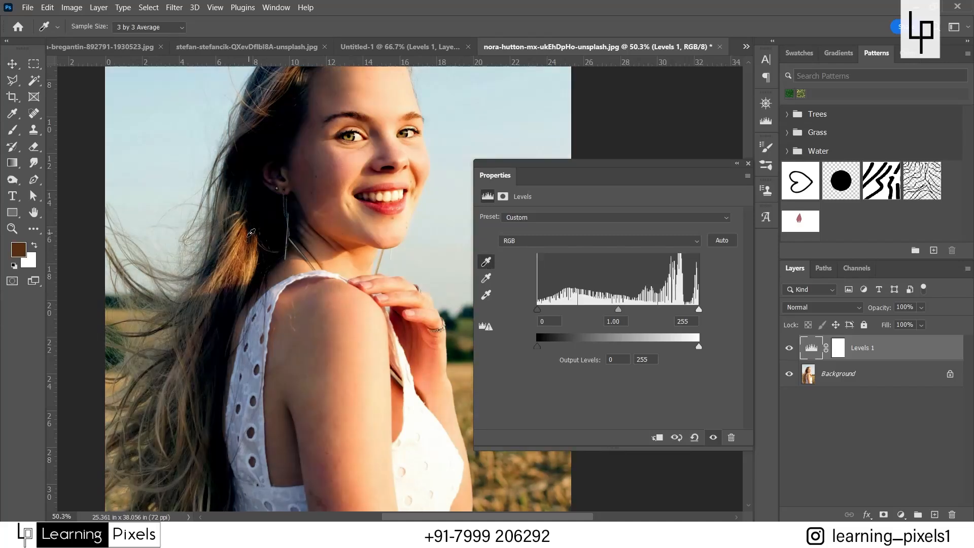
scroll(251, 229, "down", 1)
scroll(250, 230, "down", 1)
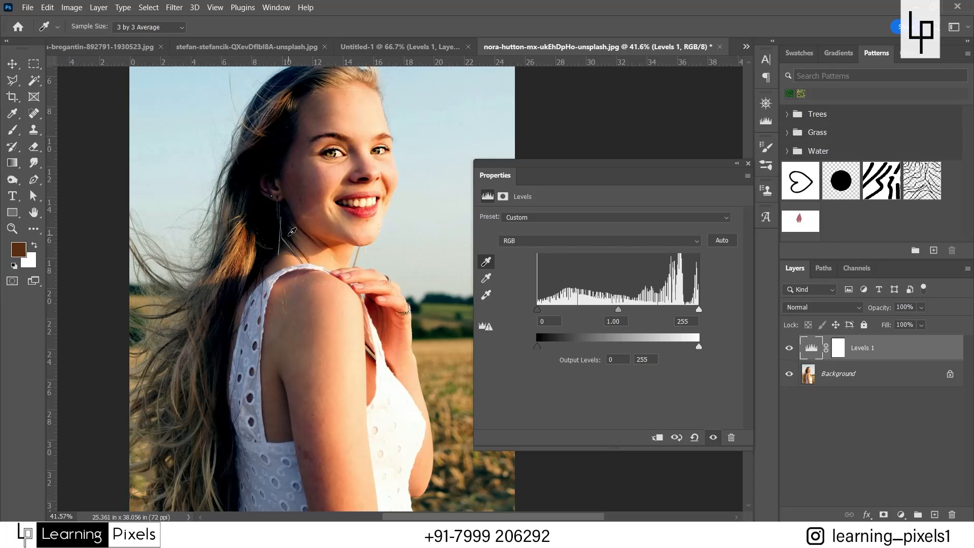
key("ctrl+z")
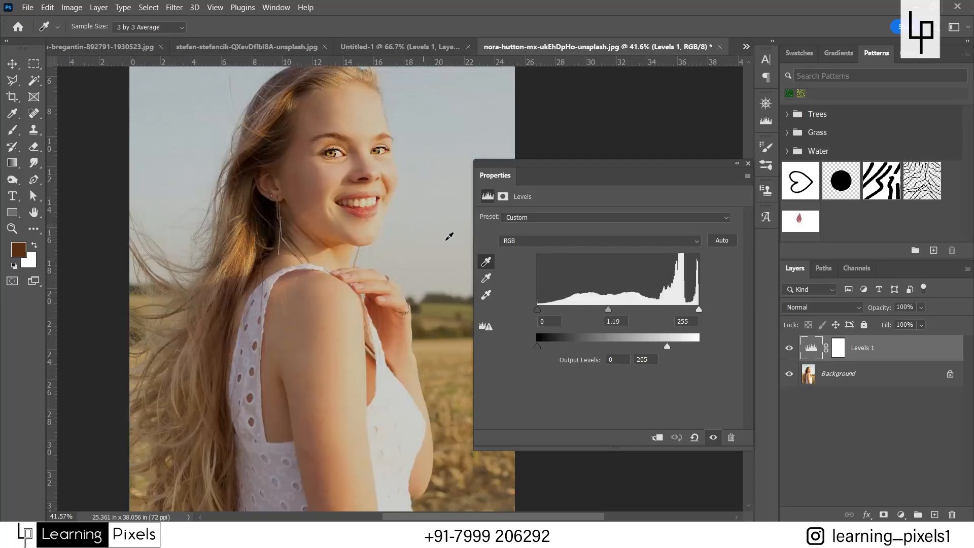
Set the white point of Levels 1 by sampling the sky beside the woman's head.
left_click(486, 295)
scroll(223, 249, "down", 1)
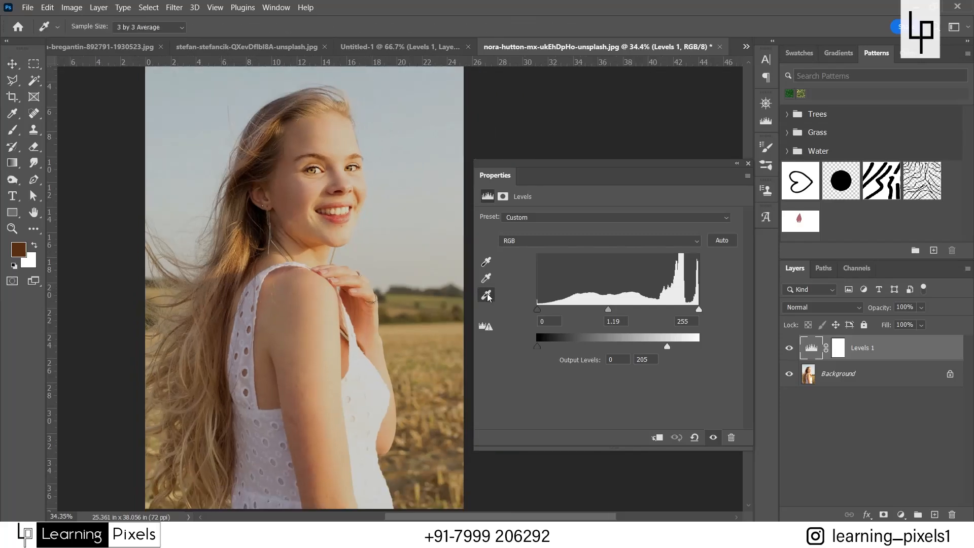
left_click(415, 154)
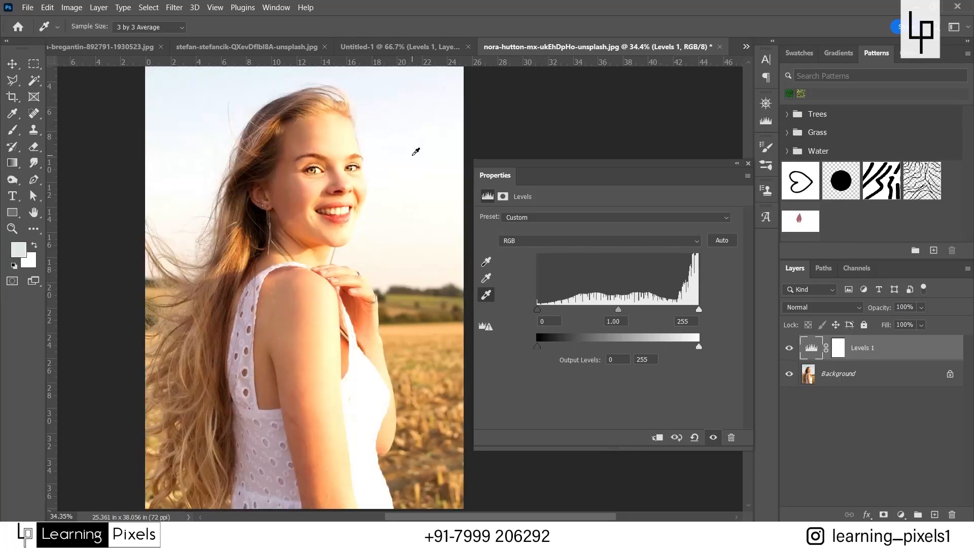
scroll(409, 211, "down", 1)
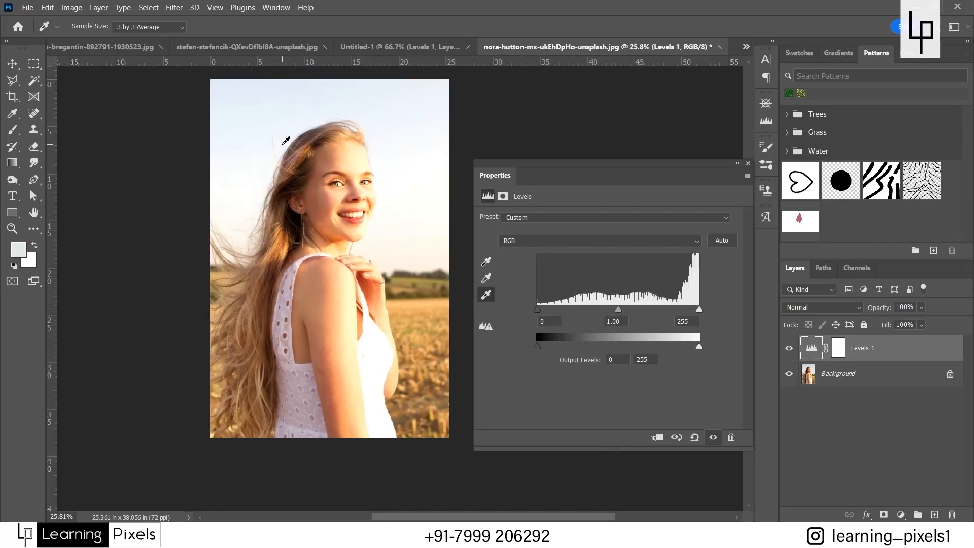
Set the black point from the dark hair beside the neck, and resample the white point from the sky above the head.
left_click(487, 262)
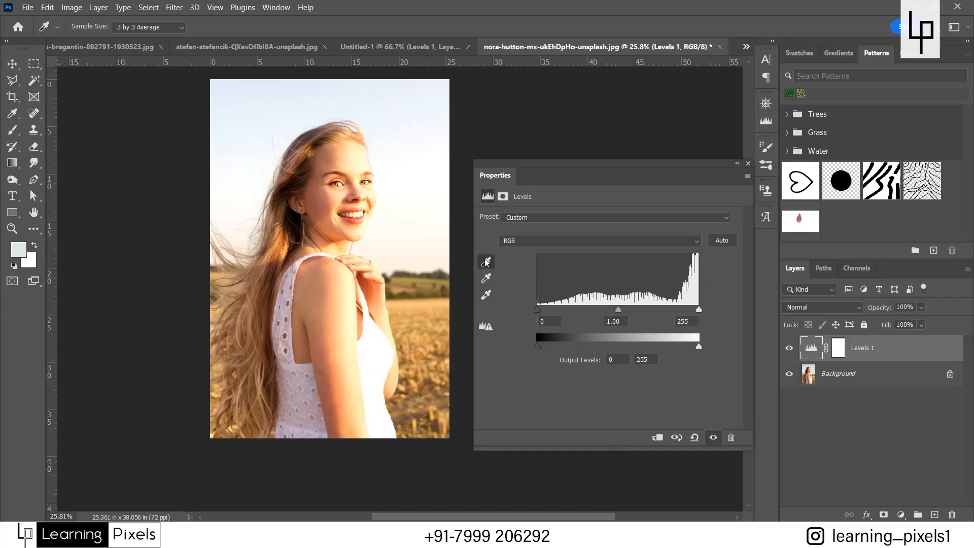
left_click(292, 231)
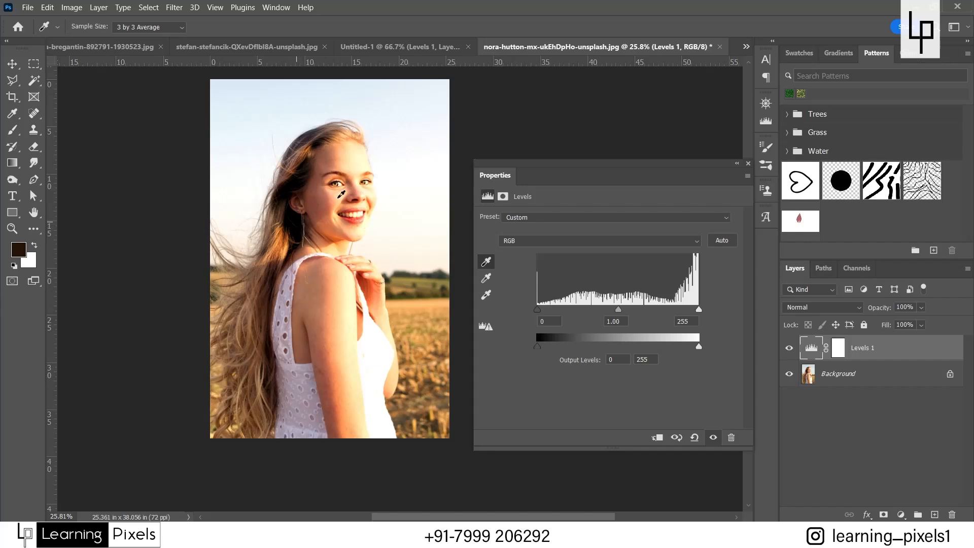
left_click(487, 296)
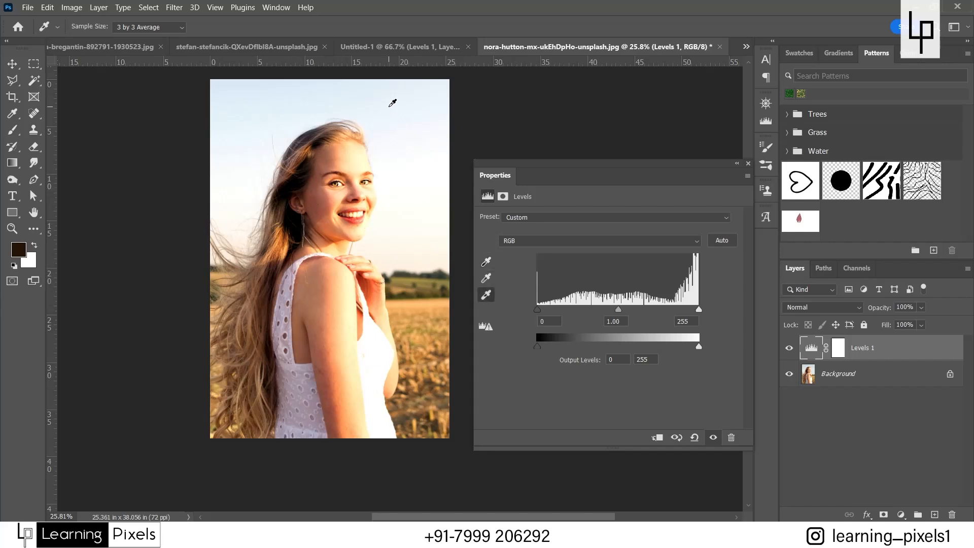
left_click(302, 101)
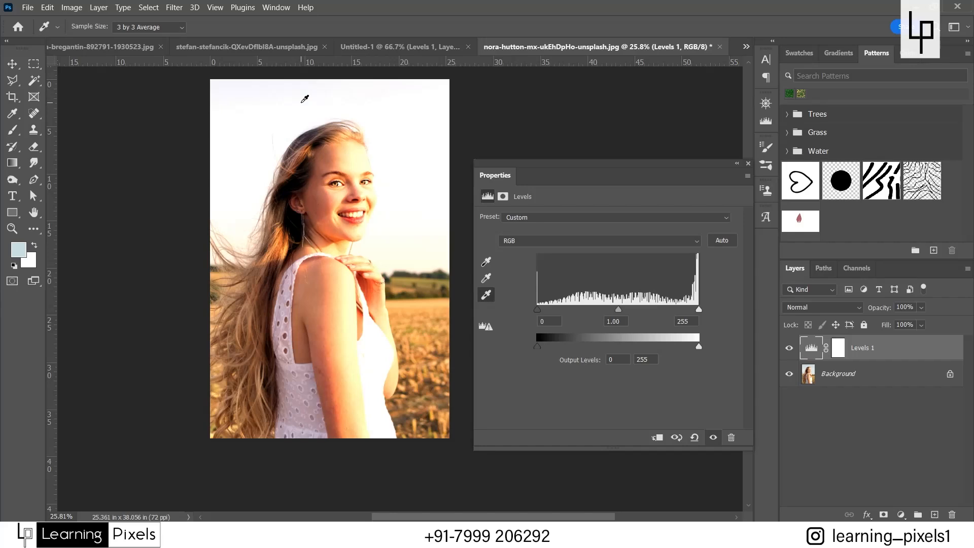
Set the gray point of Levels 1 by sampling the skin on the woman's forehead.
left_click(487, 279)
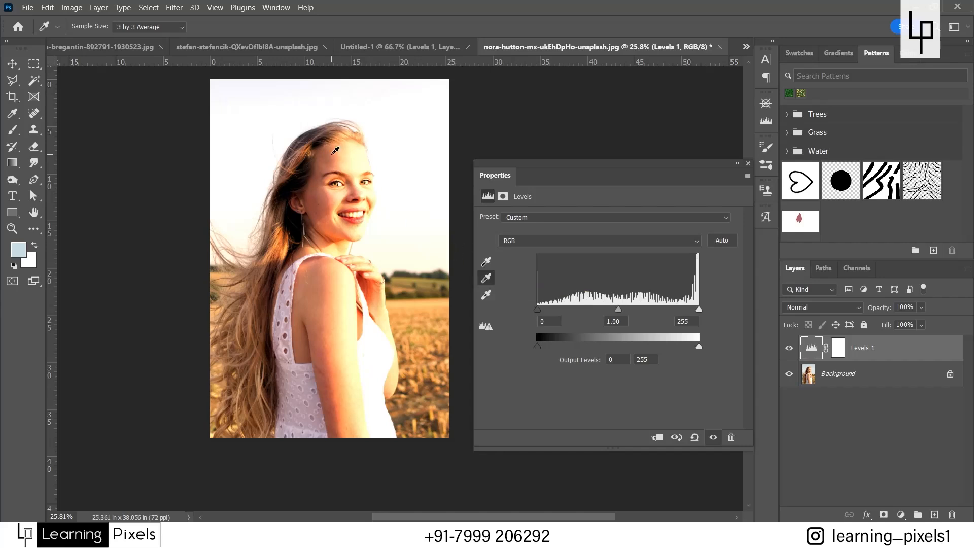
left_click(335, 151)
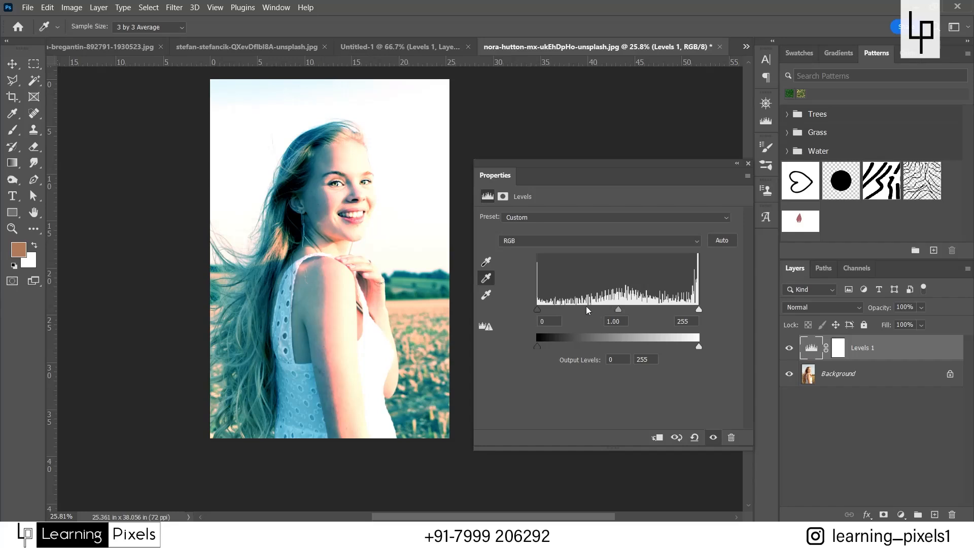
left_click(487, 263)
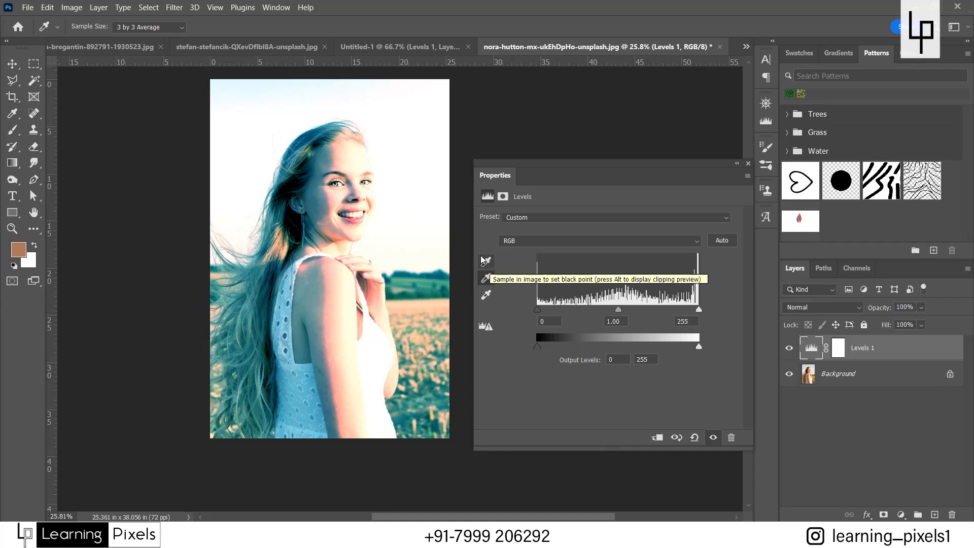
left_click(486, 295)
Switch to the stefan-stefancik portrait and replace its Levels 1 layer with a fresh Levels adjustment layer.
left_click(445, 51)
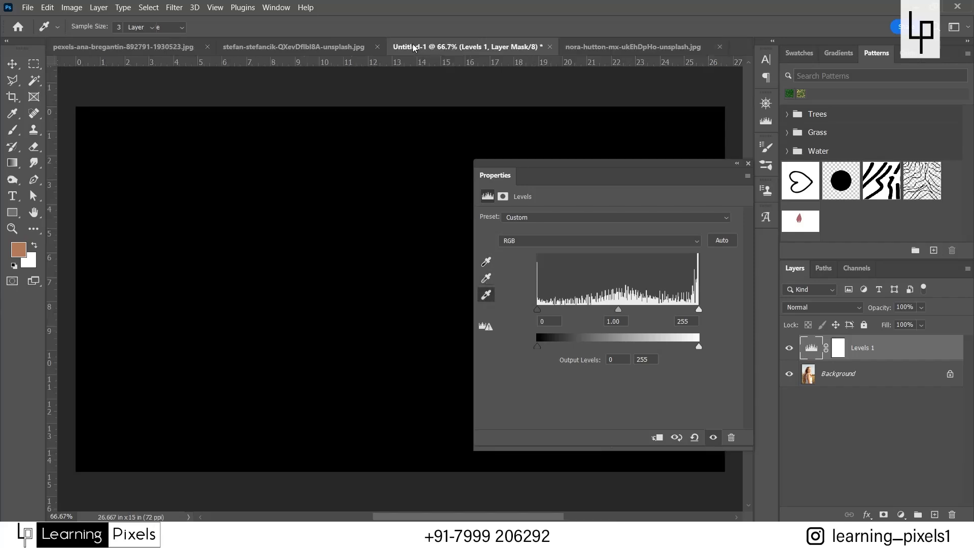
left_click(302, 50)
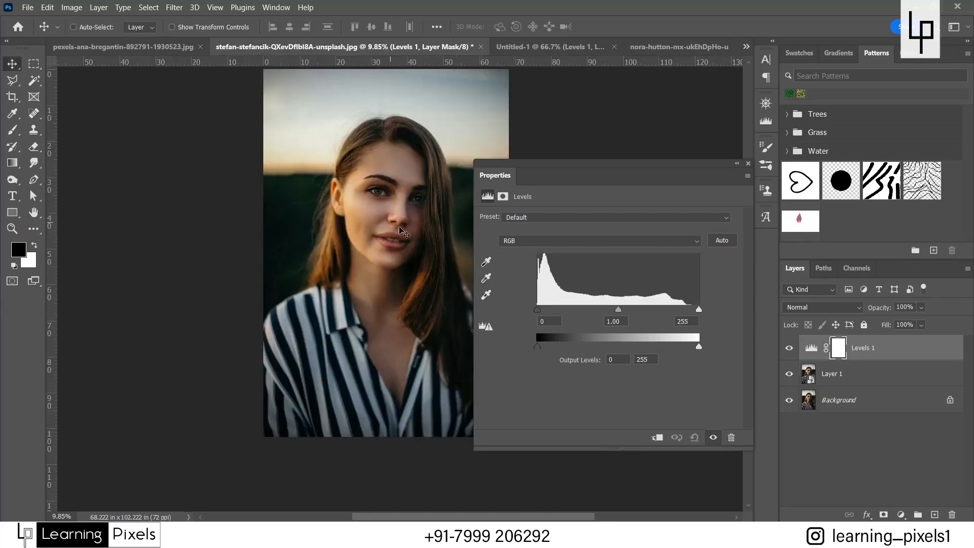
key("space")
left_click_drag(398, 234, 294, 235)
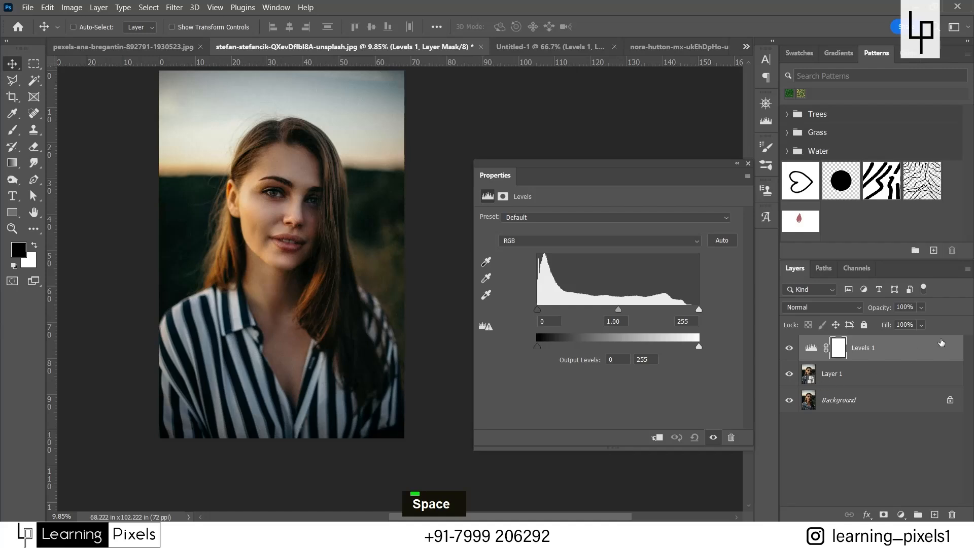
left_click_drag(941, 347, 952, 514)
left_click(901, 515)
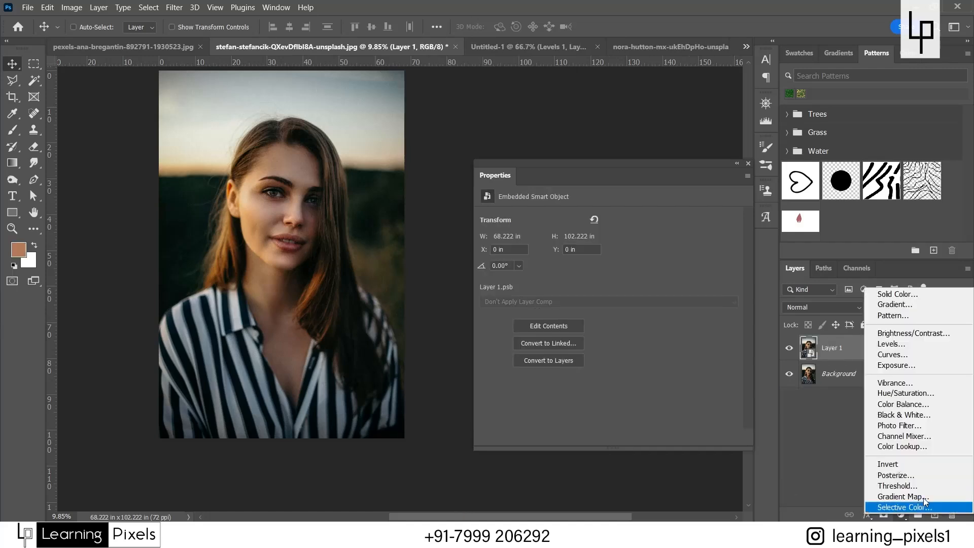
left_click(899, 340)
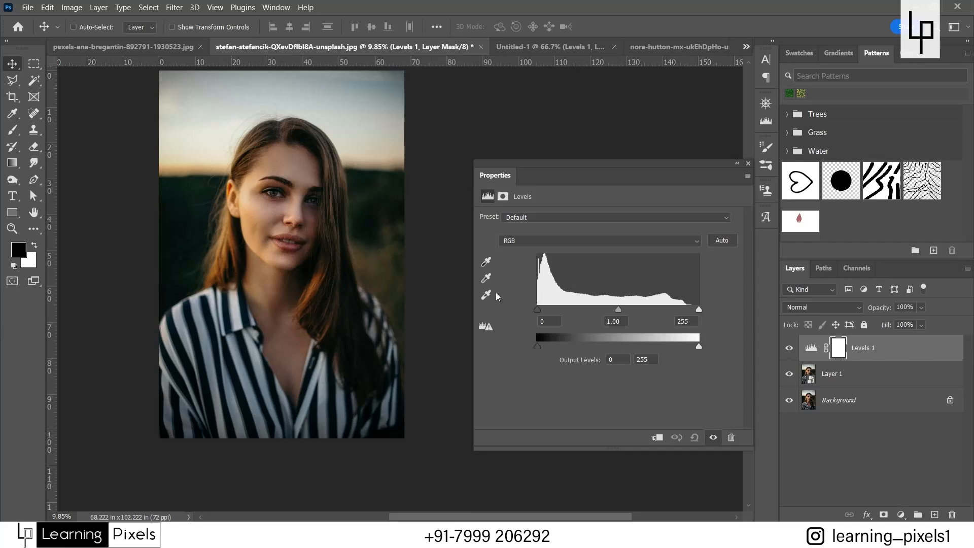
Set the Levels gray point from the woman's forehead and the white point from the bright sky near the horizon.
left_click(486, 278)
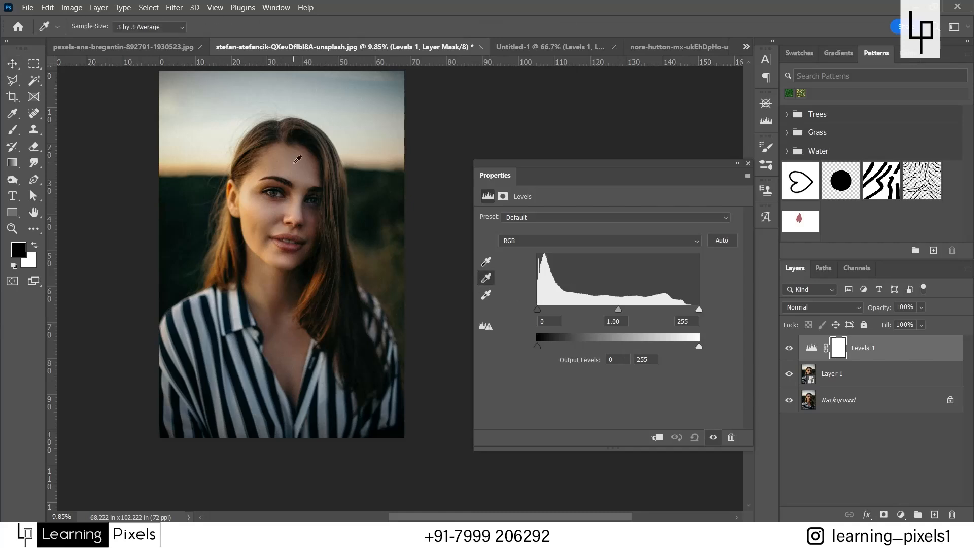
left_click(297, 161)
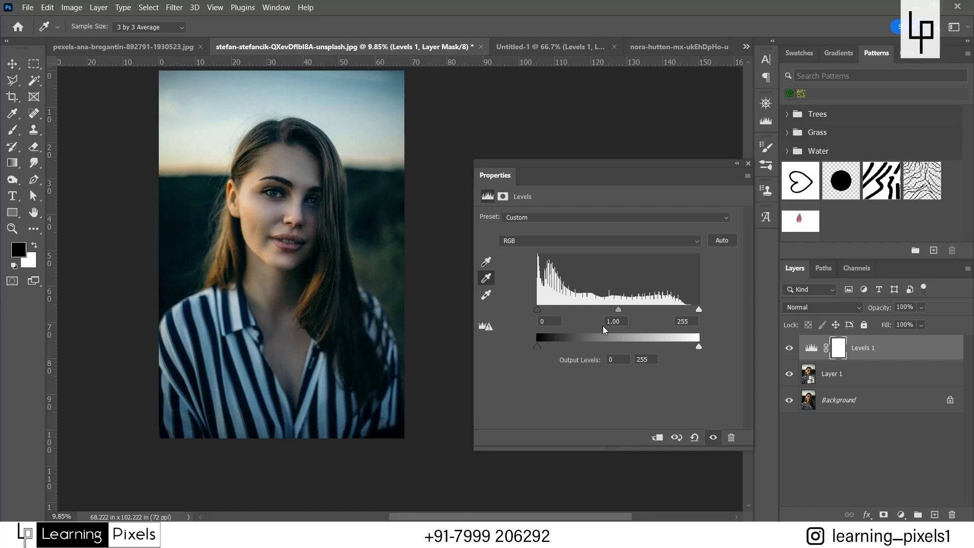
left_click(486, 295)
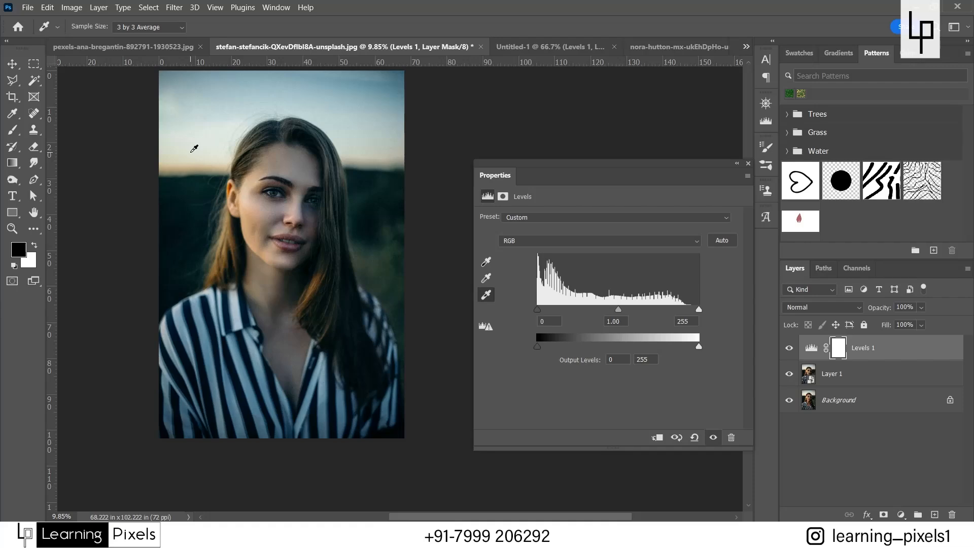
left_click(192, 150)
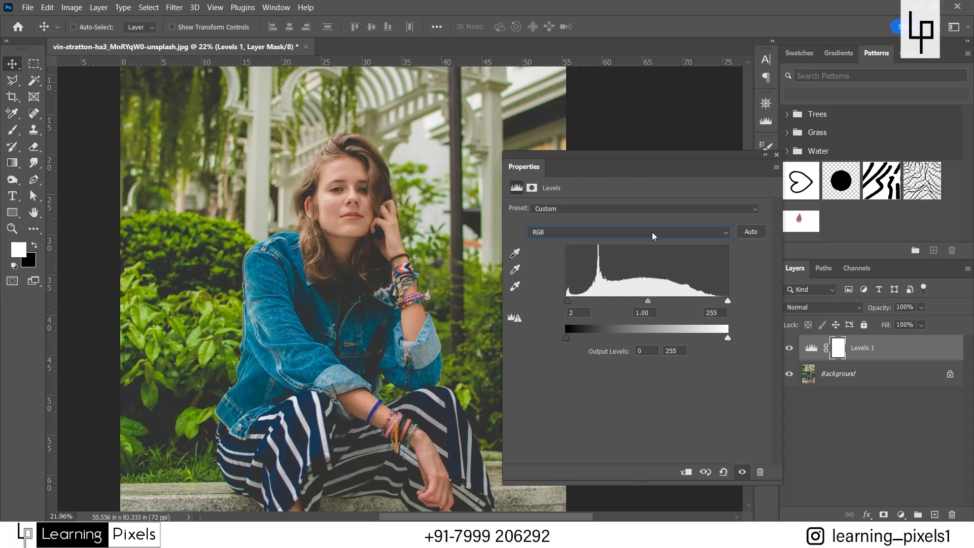
In the Green channel of Levels 1 on the garden portrait, try a midtone of 0.64, and set it to 1.09.
left_click(553, 233)
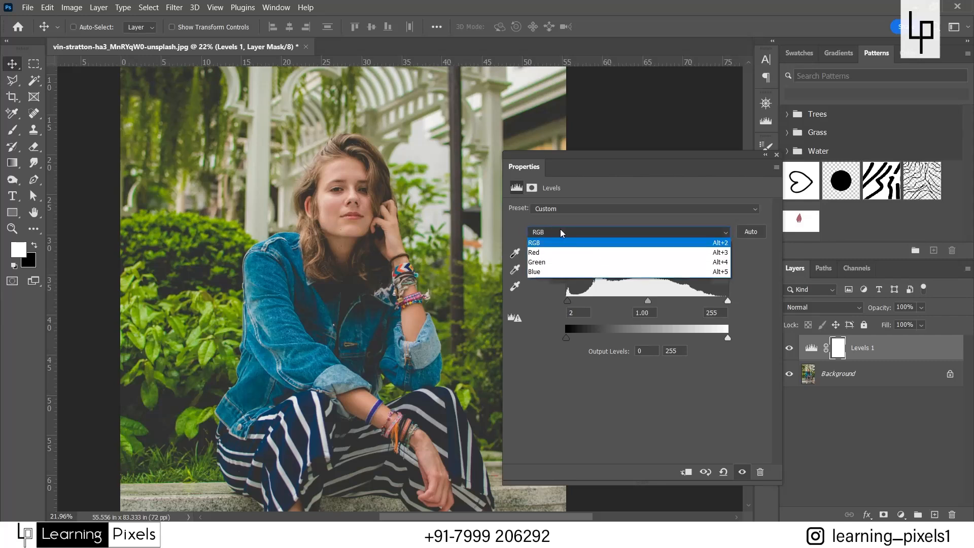
left_click(568, 261)
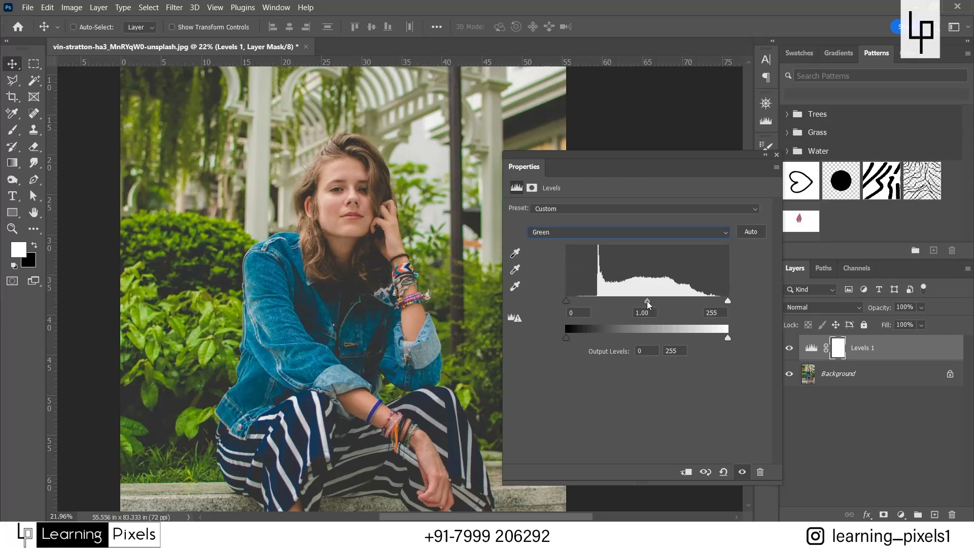
mouse_move(649, 304)
left_mouse_down()
mouse_move(673, 305)
mouse_move(621, 306)
mouse_move(643, 305)
left_mouse_up()
left_click_drag(642, 305, 670, 305)
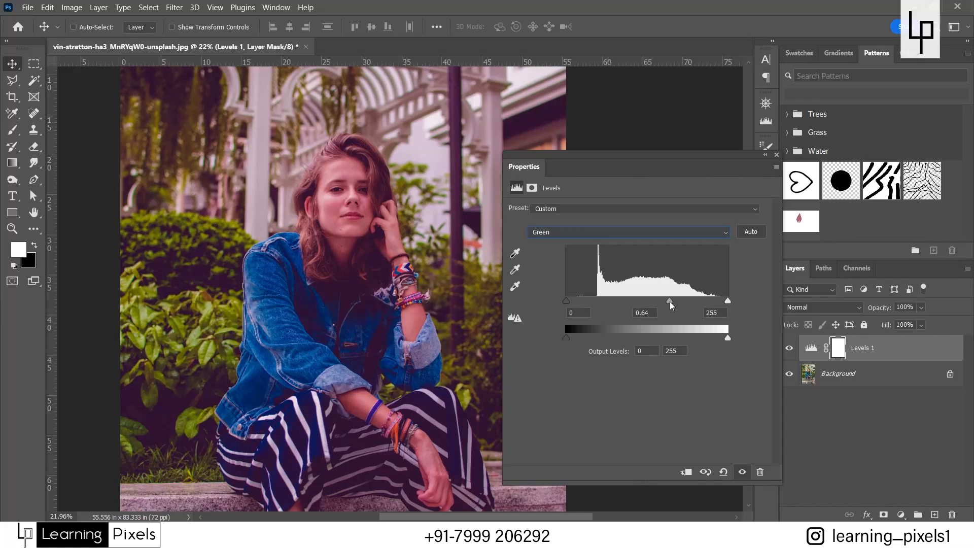
left_click_drag(670, 303, 642, 303)
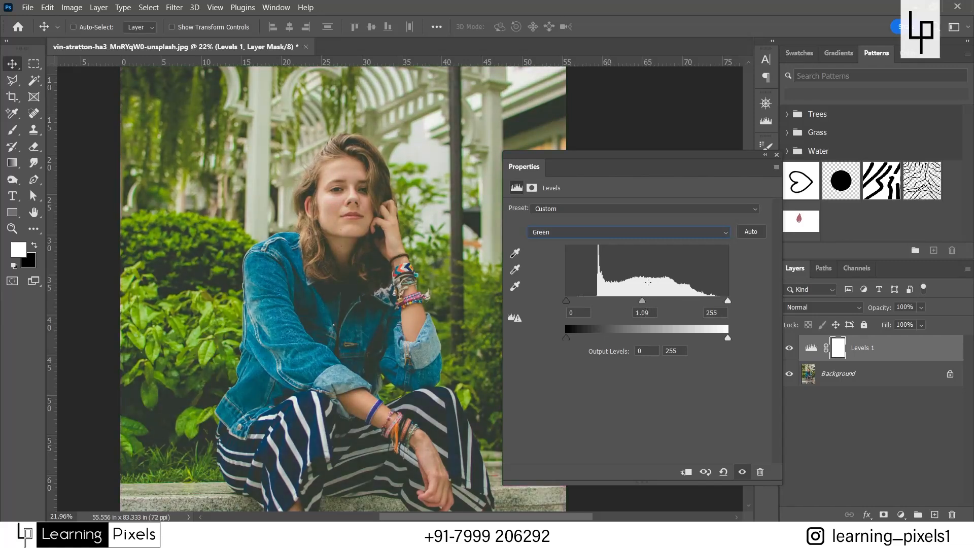
In the Red channel of Levels 1, try a midtone of 0.47, and restore it to 1.00.
left_click(639, 236)
left_click(637, 249)
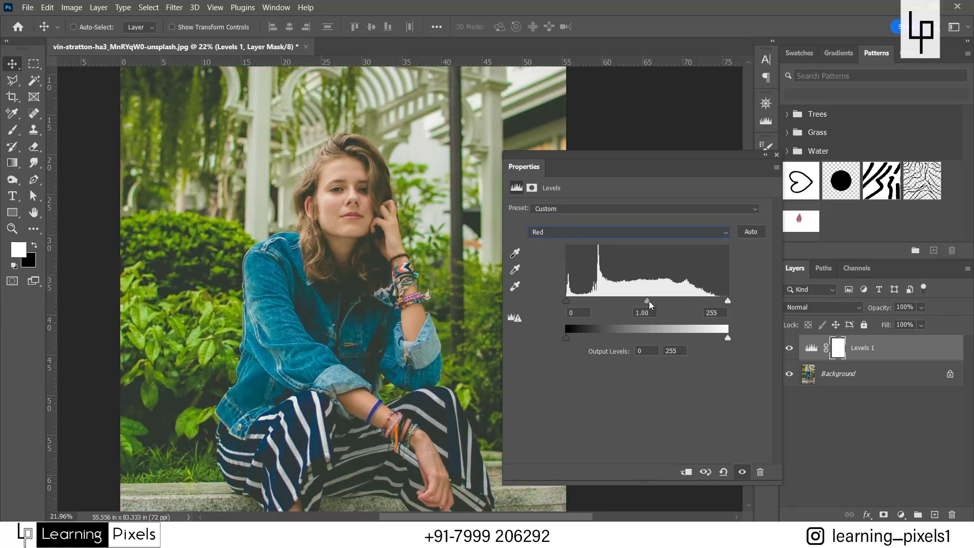
left_click_drag(651, 304, 683, 304)
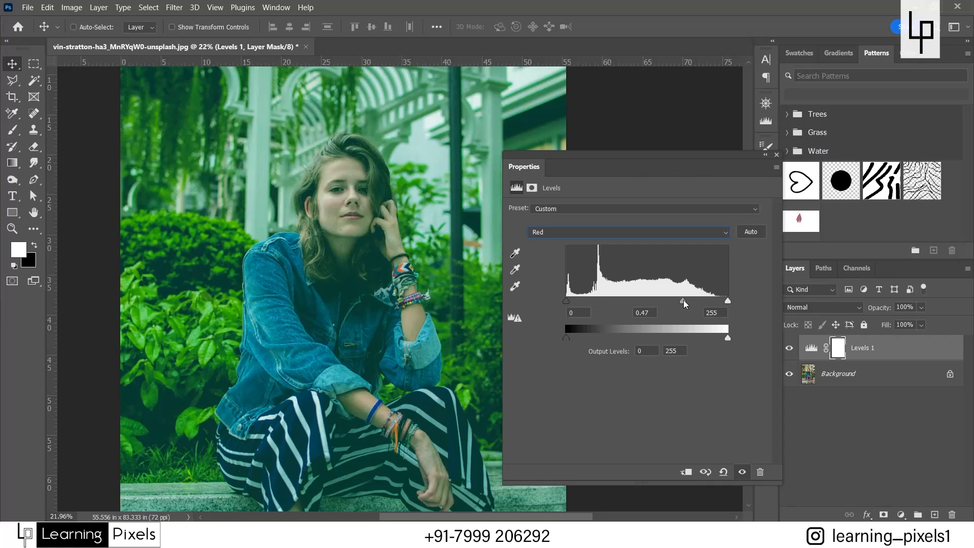
left_click_drag(684, 303, 644, 303)
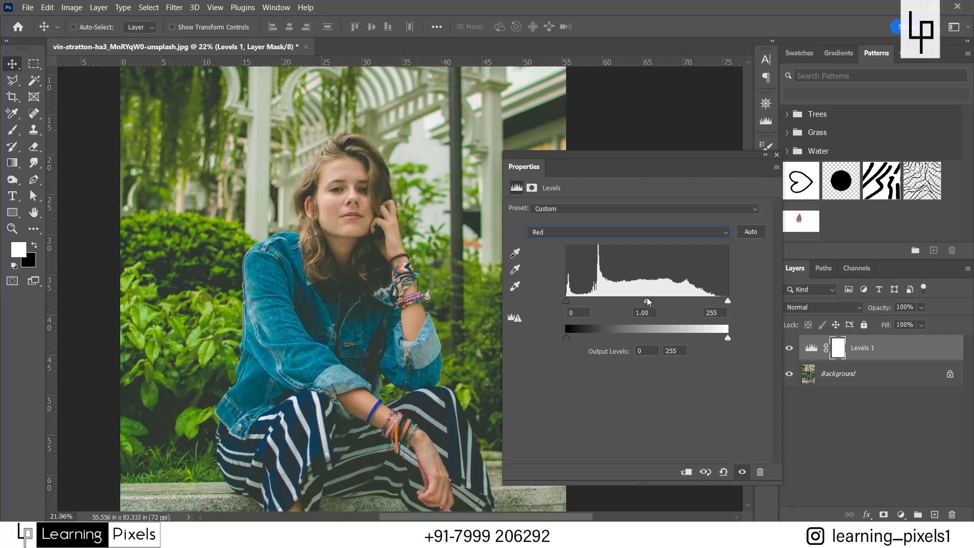
Set the Blue channel midtone of Levels 1 to 0.60, and return to the composite RGB channel.
left_click(648, 233)
left_click(616, 272)
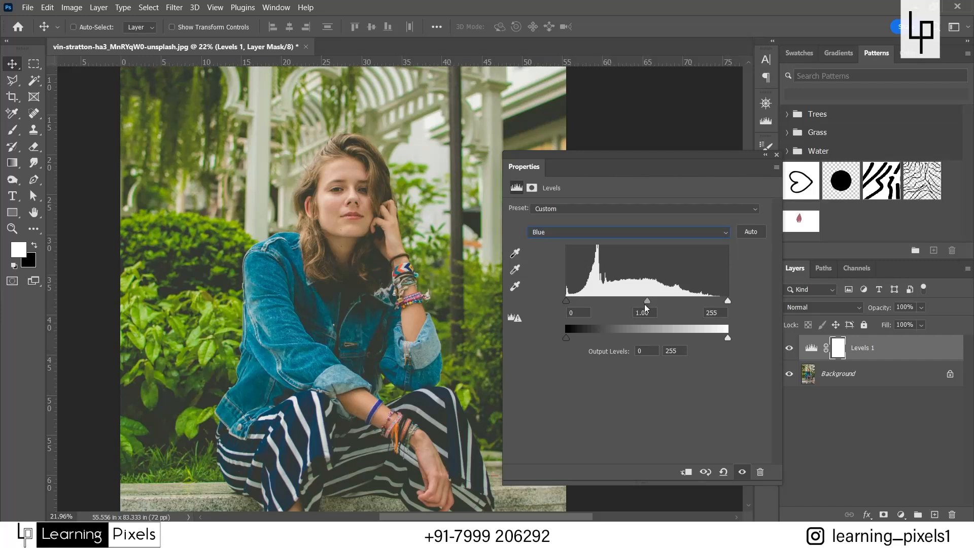
left_click_drag(648, 303, 675, 303)
left_click(613, 236)
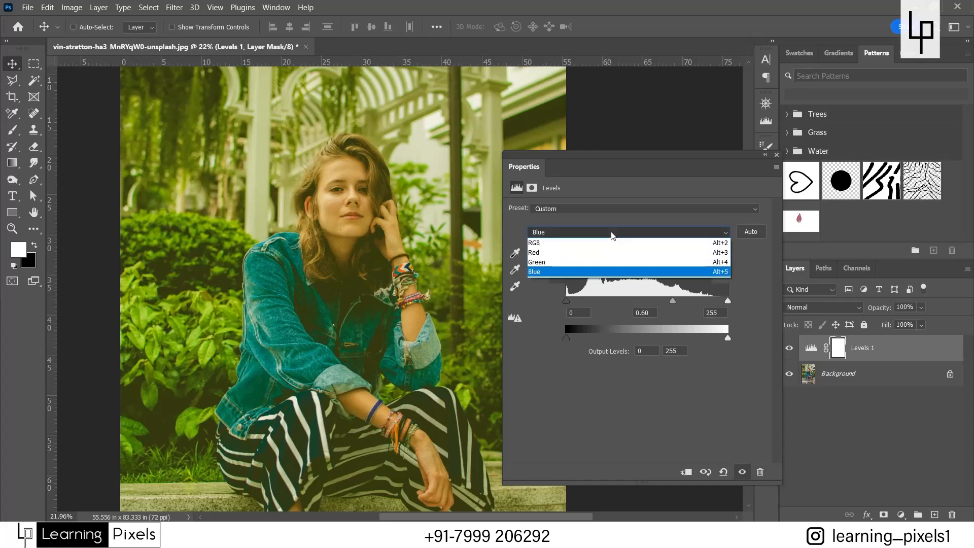
left_click(608, 243)
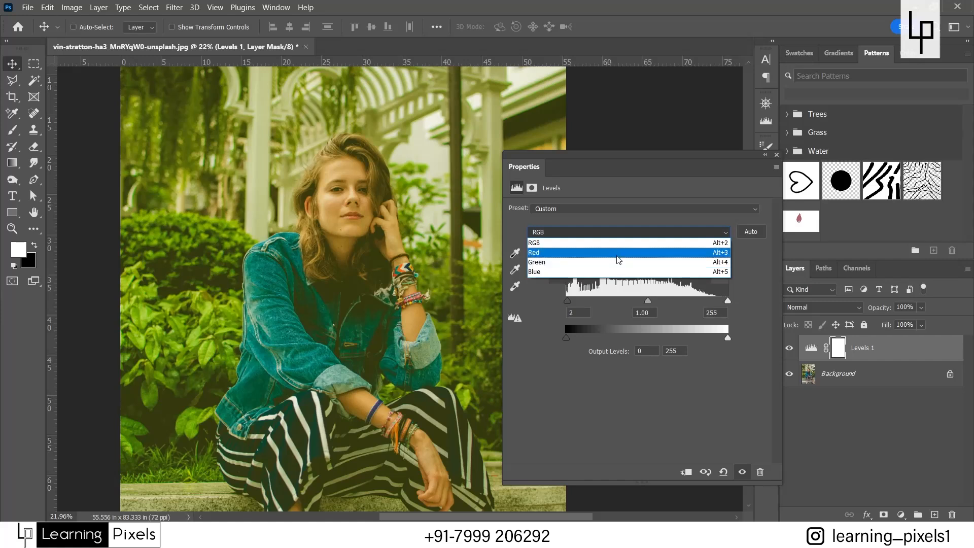
left_click(561, 287)
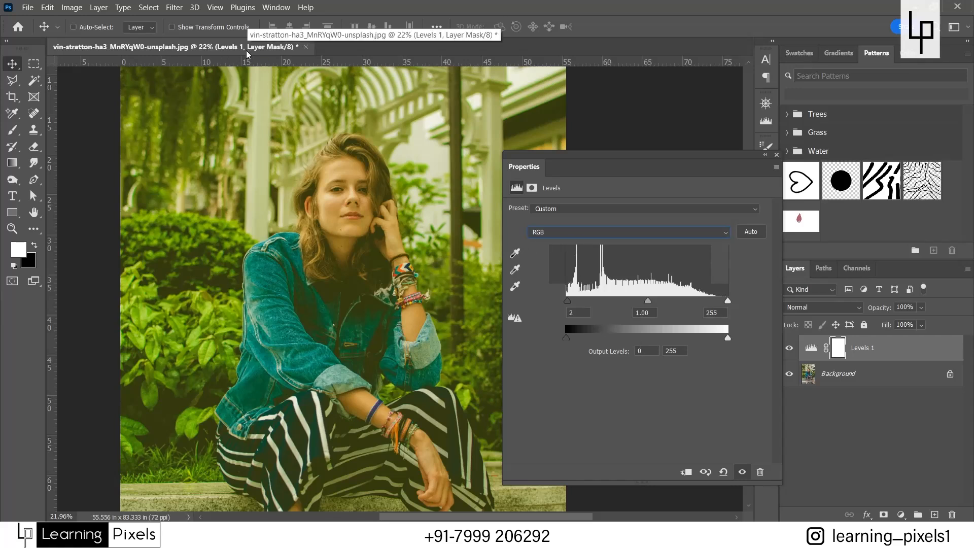
Delete the Levels 1 layer and convert the garden portrait from RGB to CMYK Color mode.
left_click(72, 7)
mouse_move(160, 26)
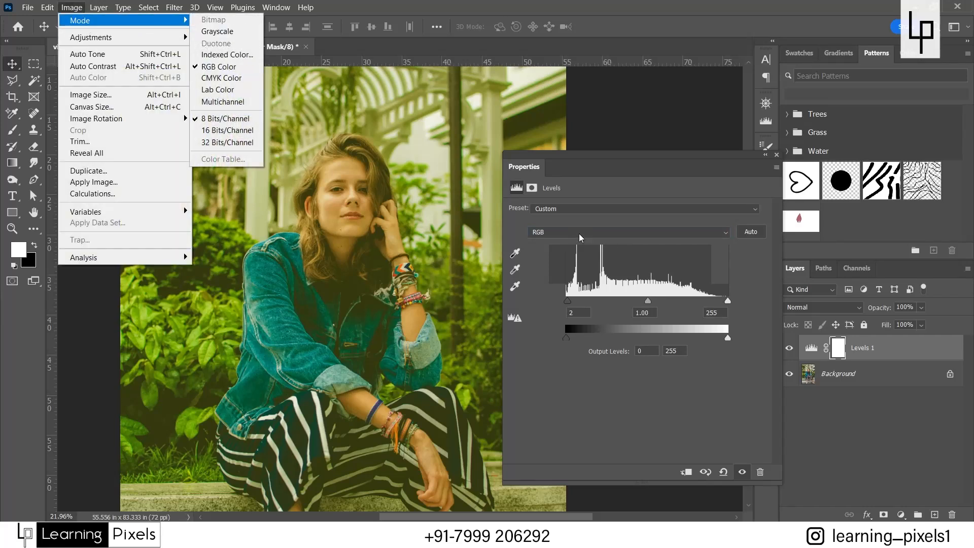
left_click_drag(917, 356, 953, 516)
left_click(65, 10)
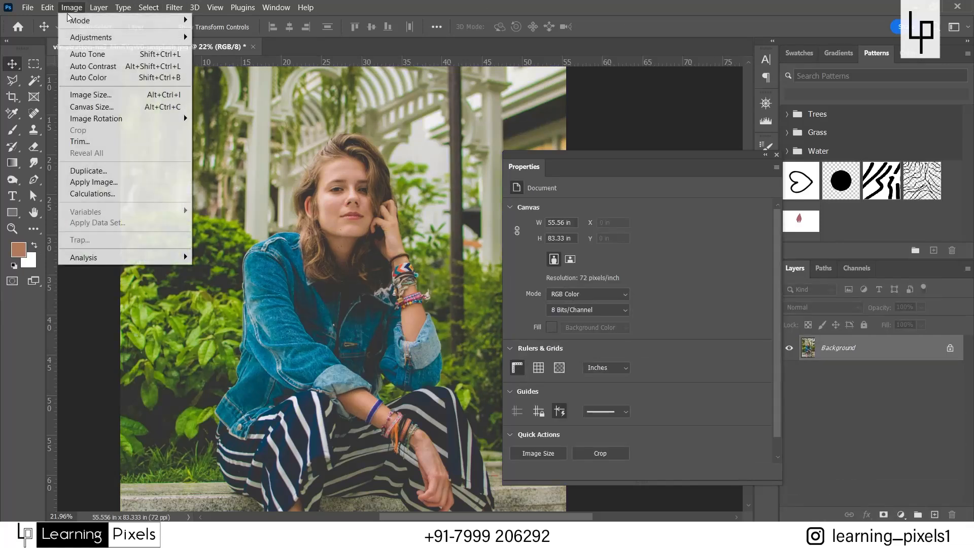
mouse_move(95, 23)
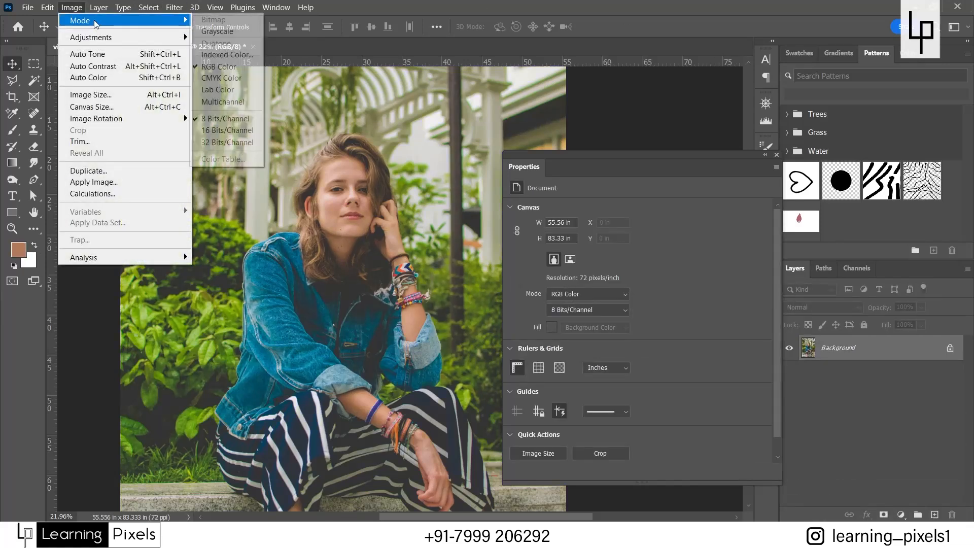
left_click(233, 81)
left_click(517, 231)
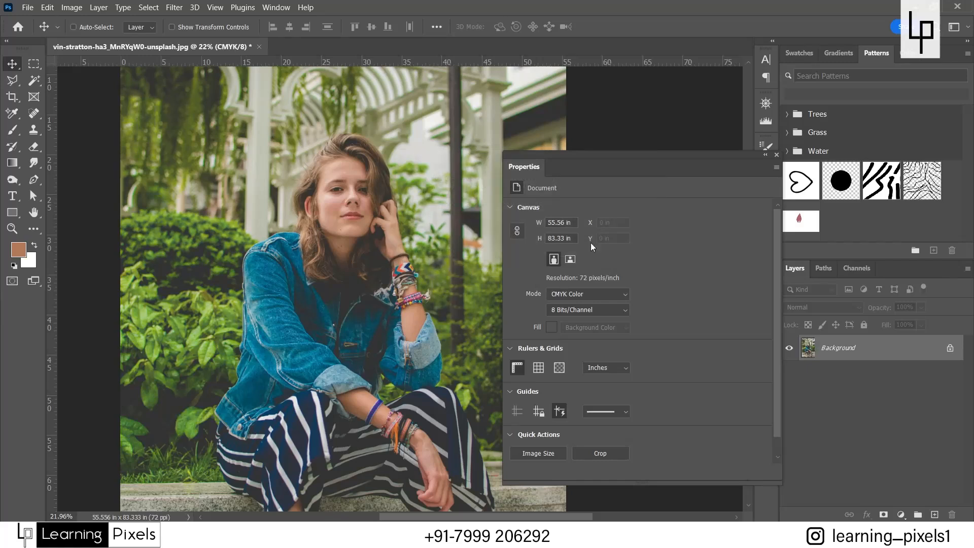
Add a Levels adjustment layer to the CMYK image and open its list of color channels.
left_click(902, 514)
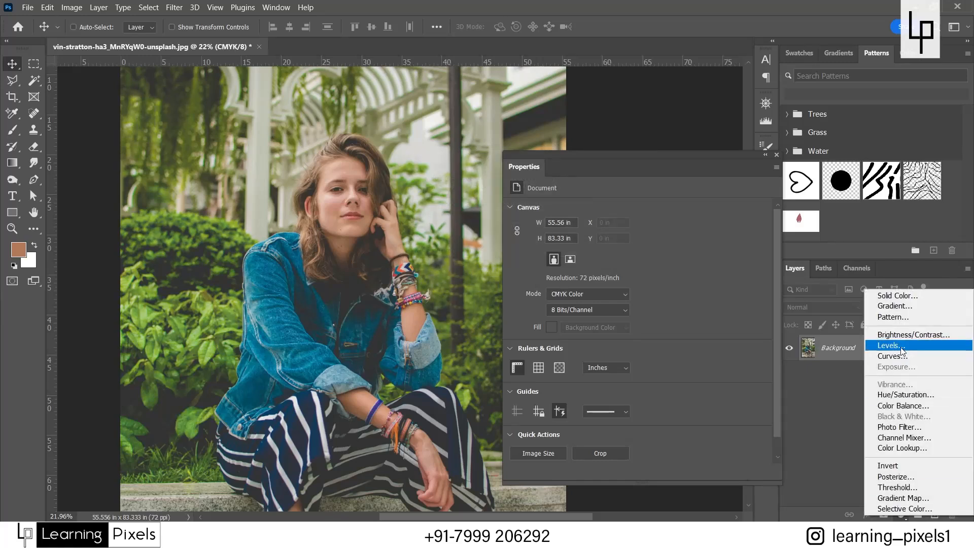
left_click(902, 350)
left_click(579, 232)
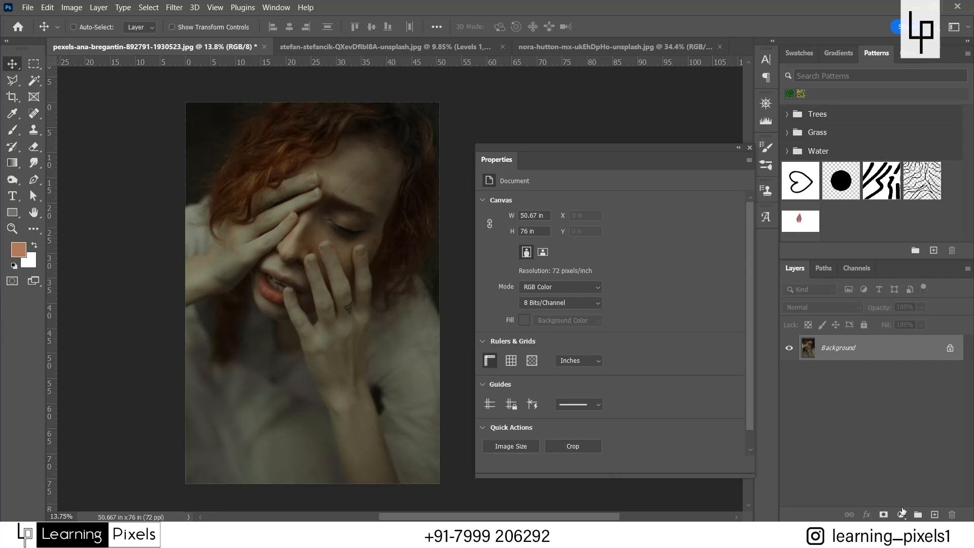
Add a Curves adjustment layer to the pexels-ana-bregantin portrait and select the curve's black and white end points.
left_click(901, 513)
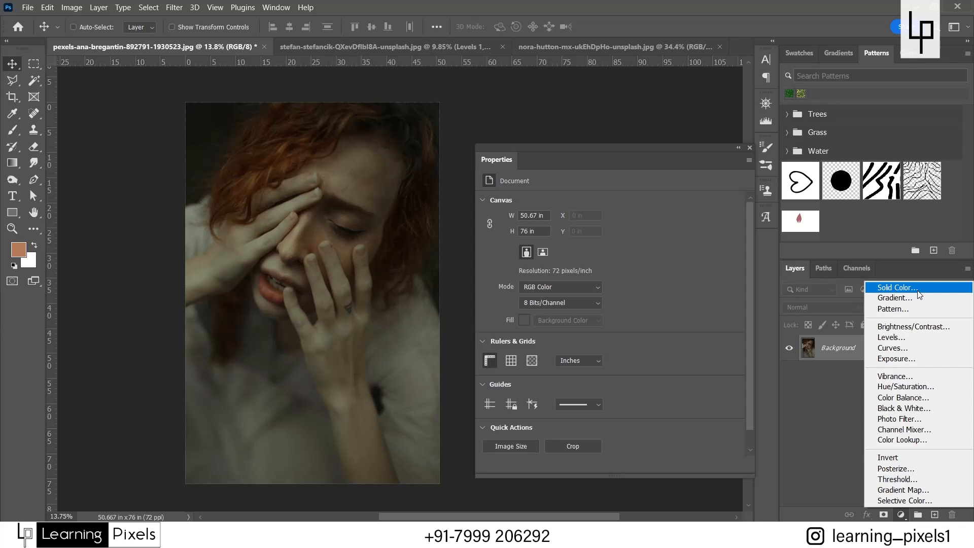
left_click(899, 348)
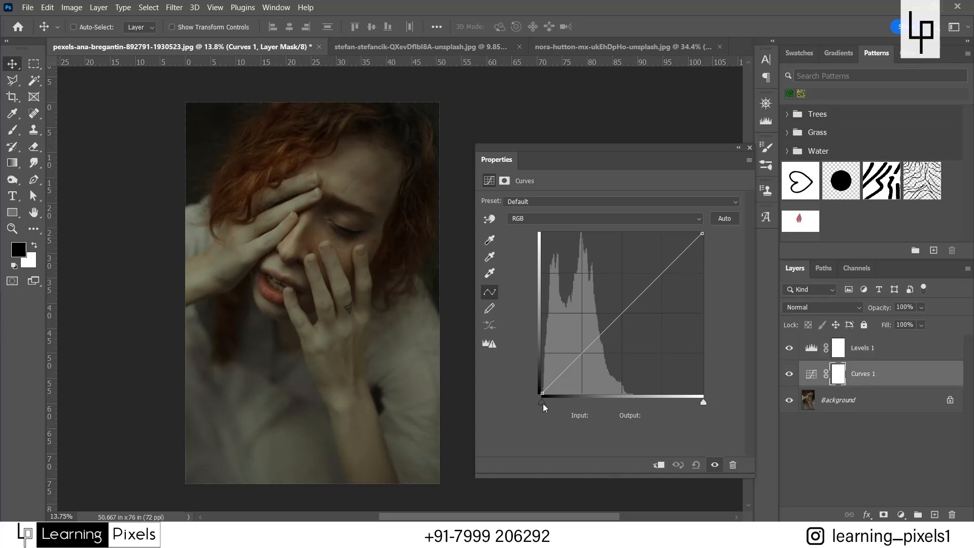
mouse_move(543, 403)
left_mouse_down()
mouse_move(559, 401)
mouse_move(537, 400)
left_mouse_up()
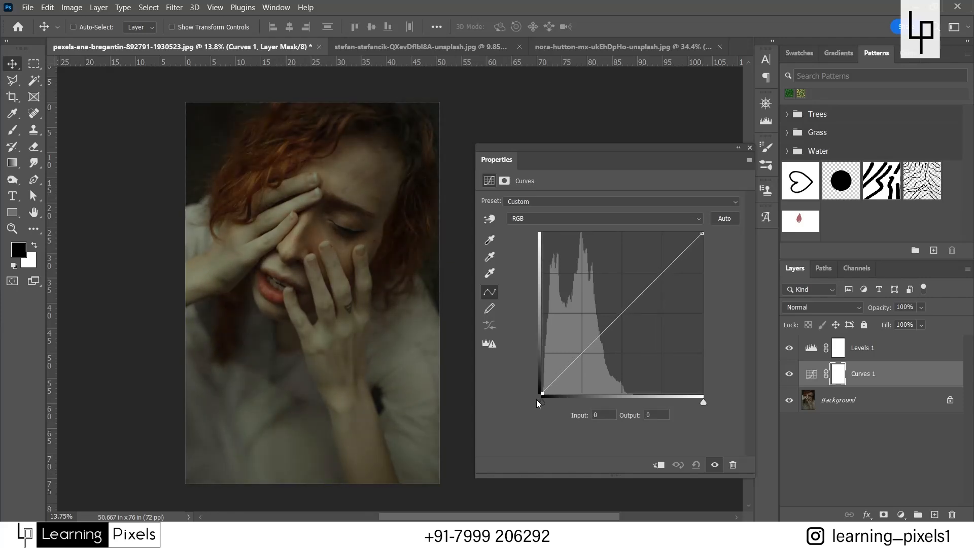
left_click(706, 403)
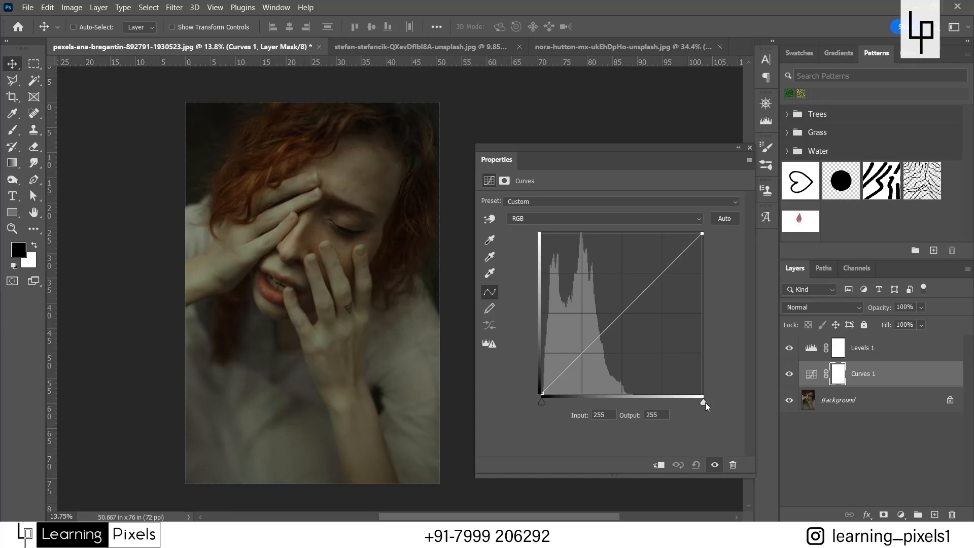
left_click_drag(706, 403, 726, 404)
double_click(812, 374)
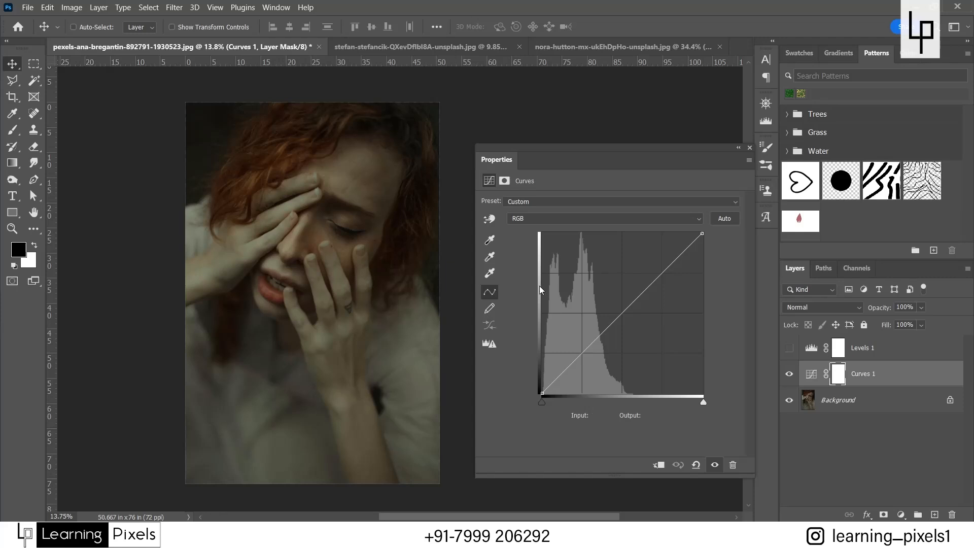
left_click(543, 403)
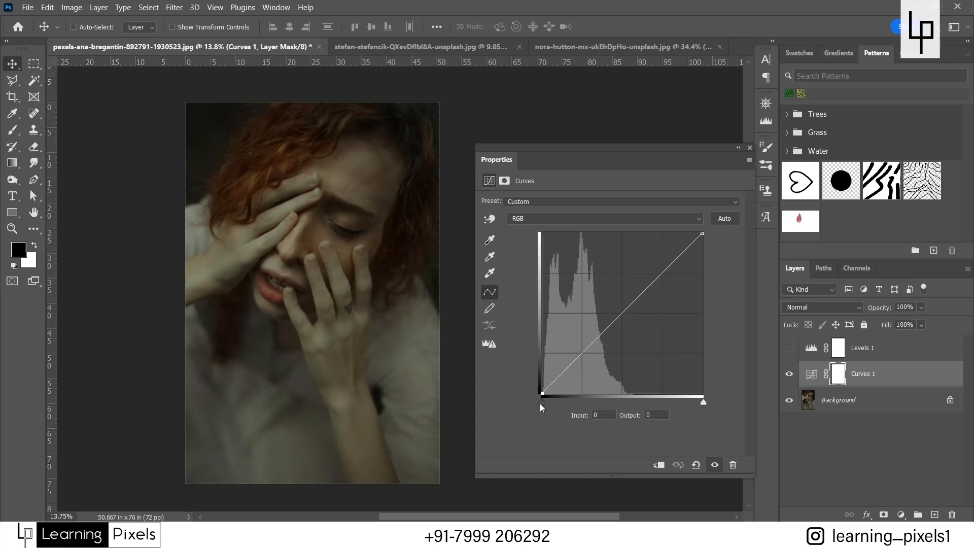
Compare the black and white points of Curves 1 with the Levels 1 sliders, hiding Levels 1 again before returning to Curves 1.
mouse_move(540, 404)
left_mouse_down()
mouse_move(563, 406)
mouse_move(533, 404)
left_mouse_up()
left_click_drag(703, 404, 730, 403)
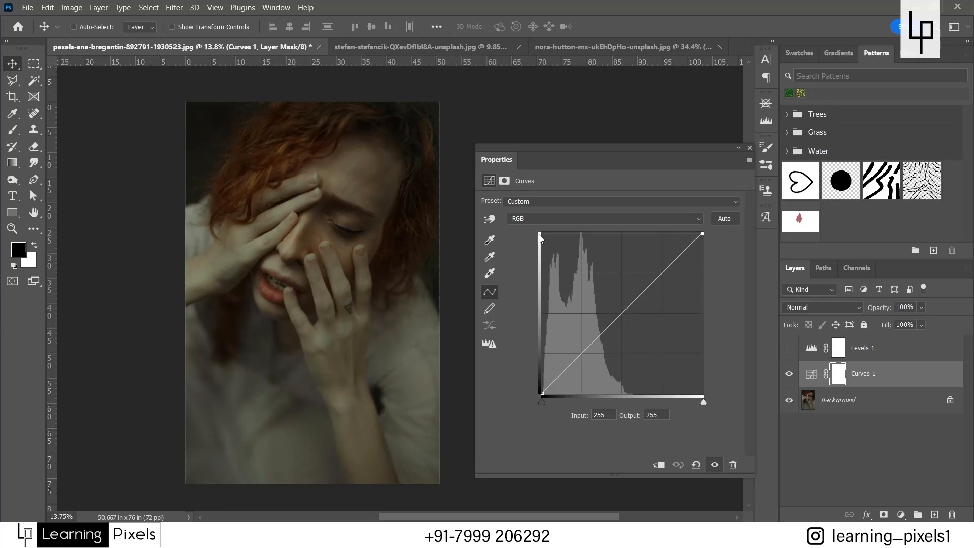
left_click(789, 348)
double_click(812, 349)
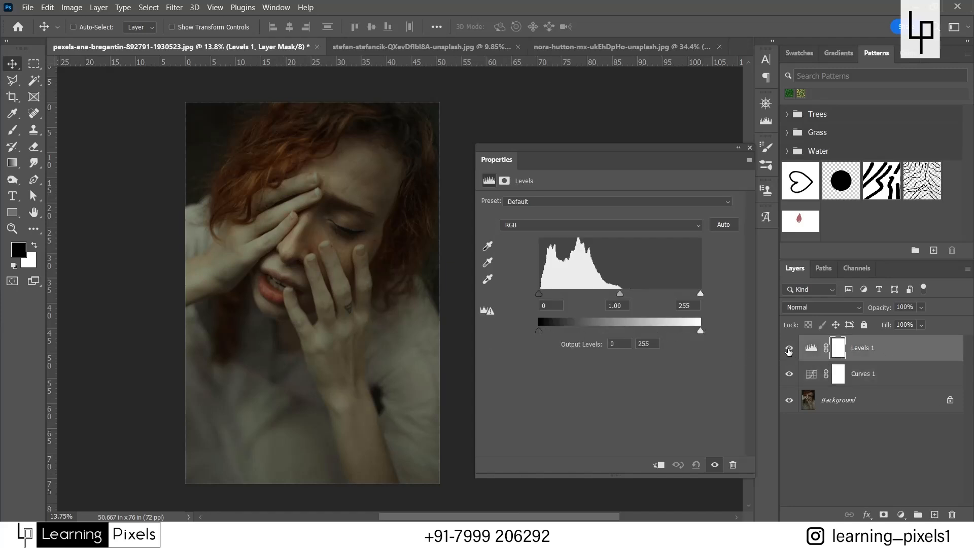
left_click(789, 349)
double_click(812, 376)
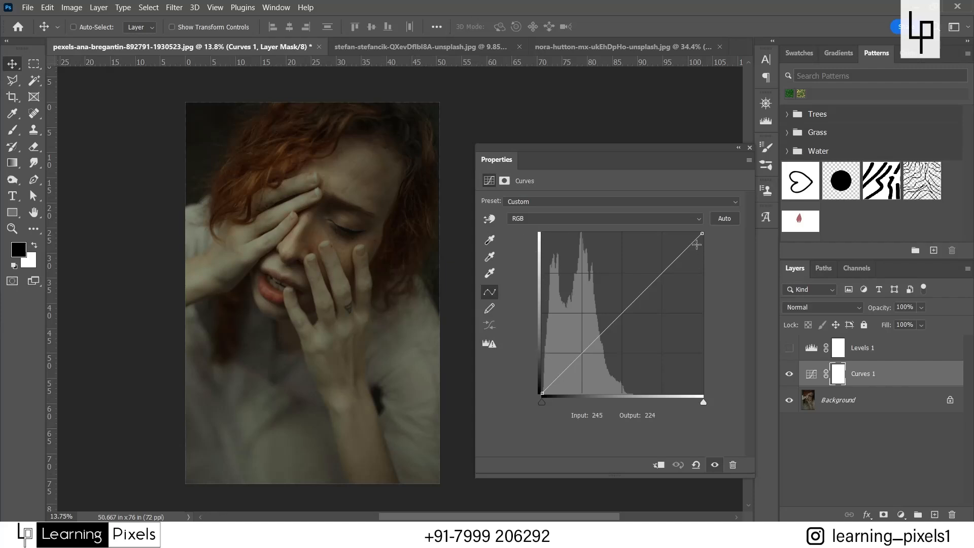
Set the Curves 1 white point output to 224 and black point output to 39, and compare the effect in the Levels 1 histogram.
left_click_drag(702, 234, 710, 254)
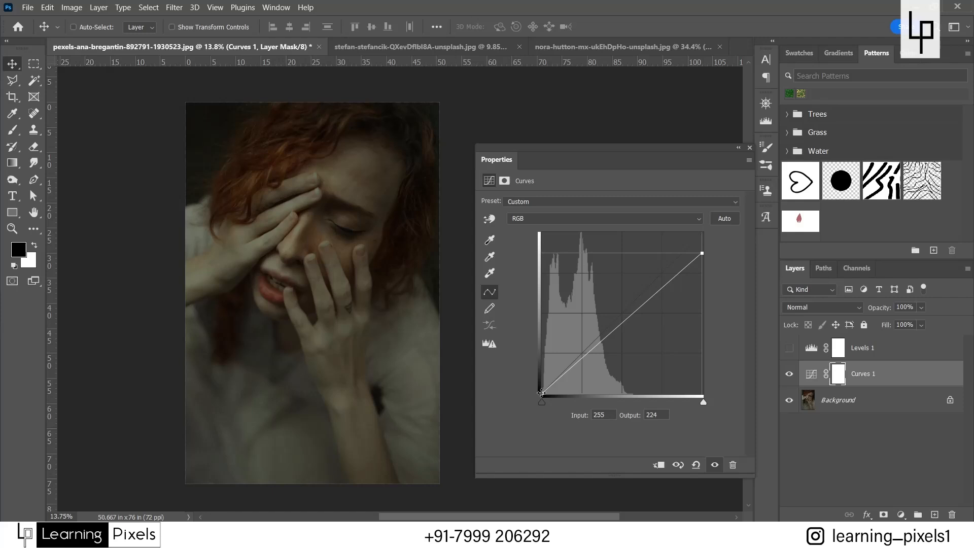
left_click_drag(542, 393, 534, 369)
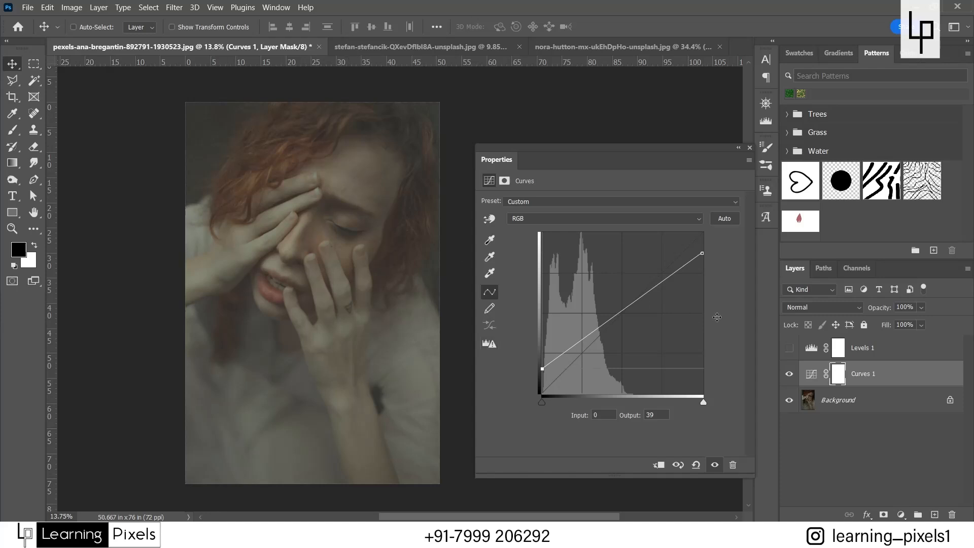
left_click(789, 348)
double_click(812, 349)
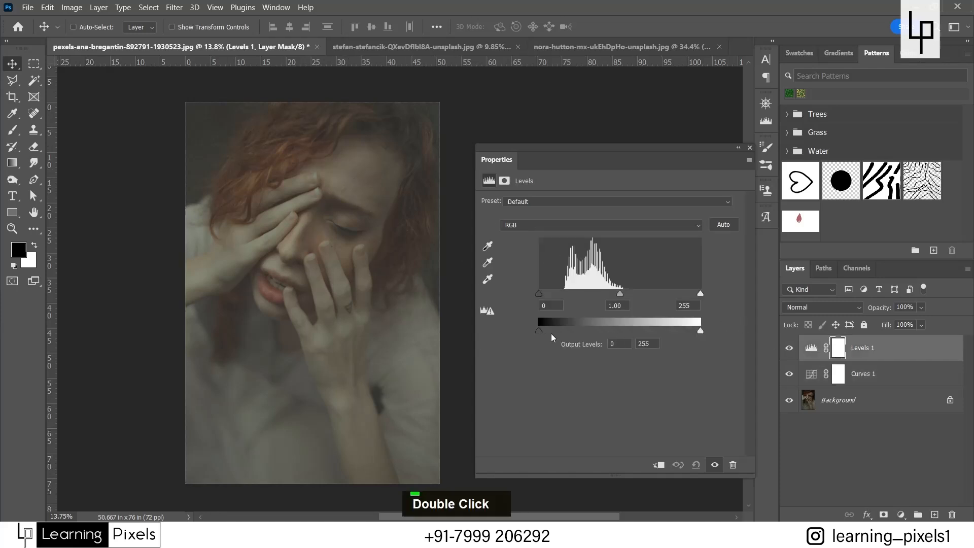
left_click(789, 348)
left_click(811, 375)
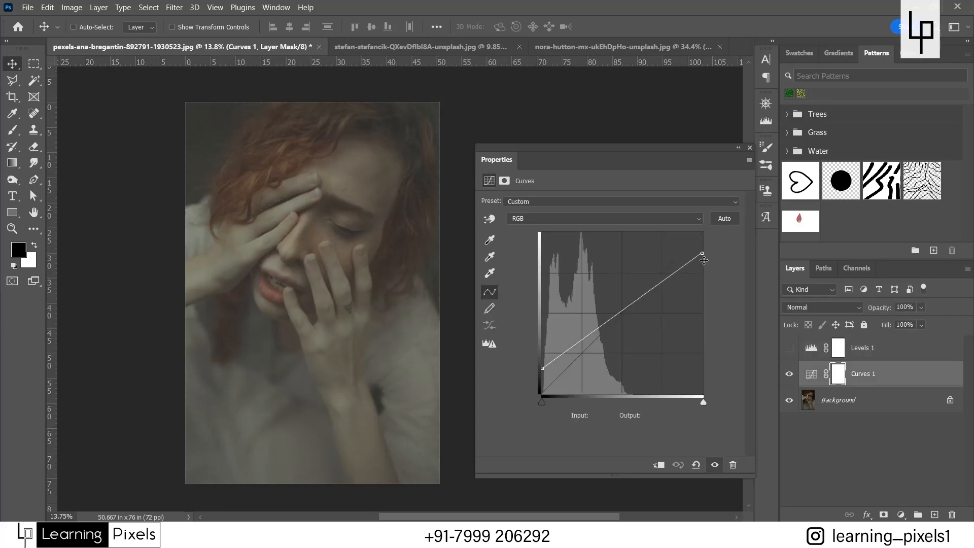
Restore the Curves 1 white and black points to outputs 255 and 0, and switch to the portrait of the woman in the field.
left_click_drag(702, 252, 702, 249)
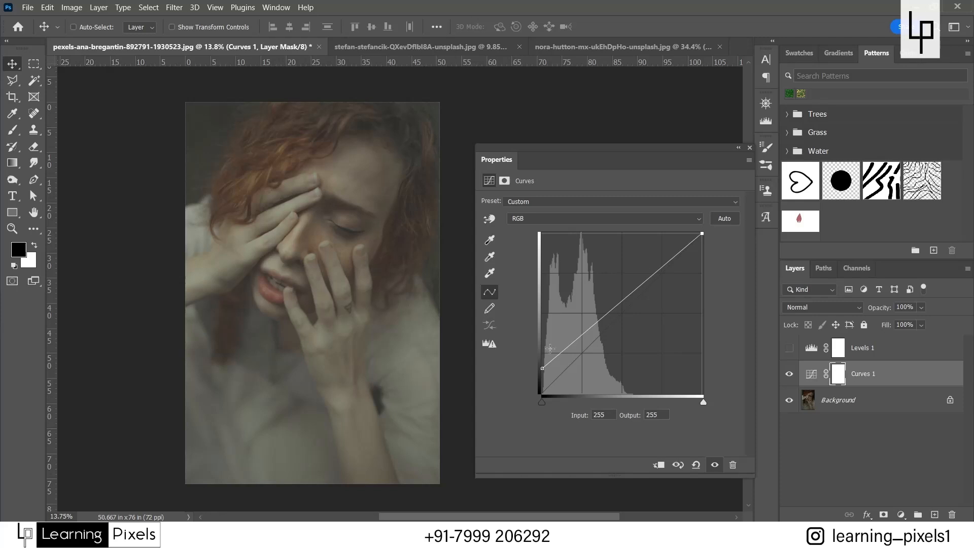
left_click_drag(542, 368, 538, 424)
left_click(427, 45)
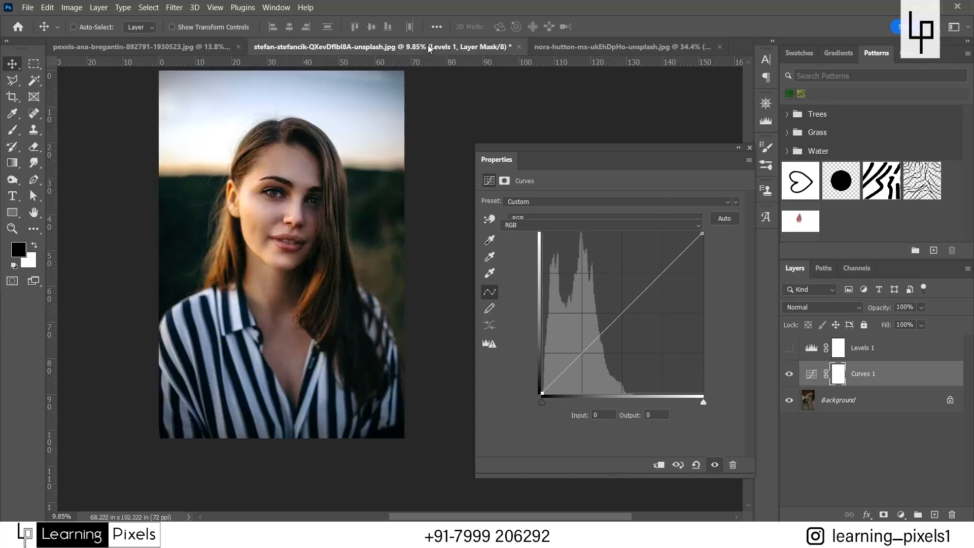
left_click(595, 47)
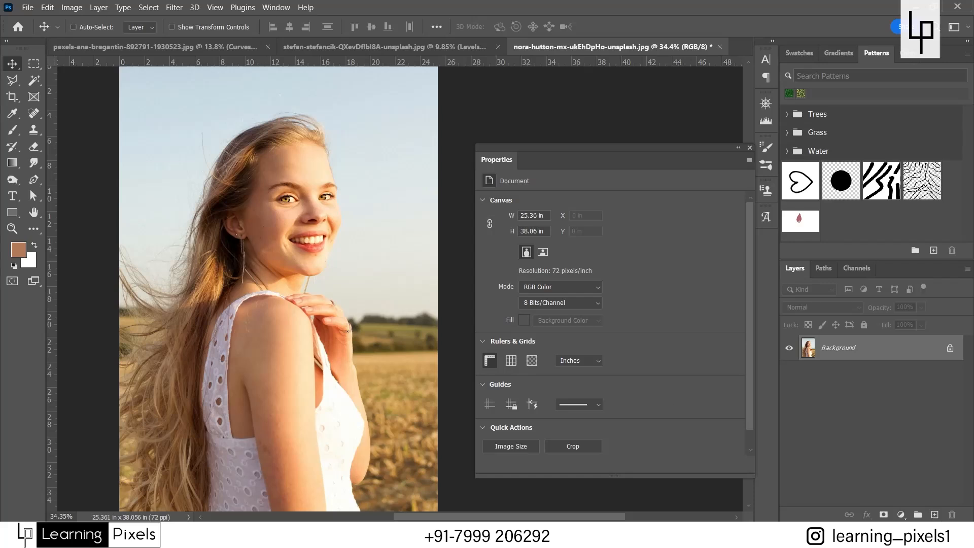
Add a Curves adjustment layer to the field portrait, setting its black point output to 30 and white point output to 210.
left_click(902, 514)
left_click(921, 360)
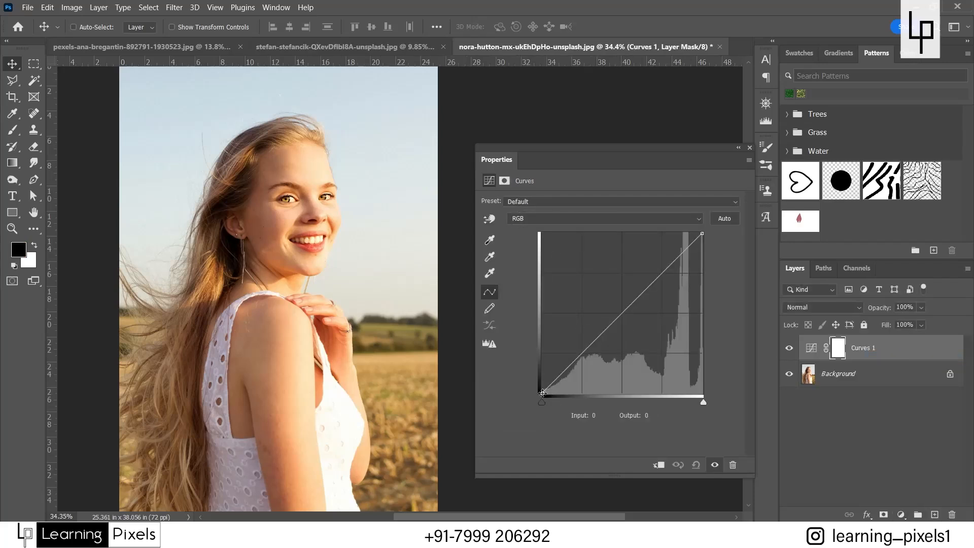
left_click_drag(543, 393, 542, 373)
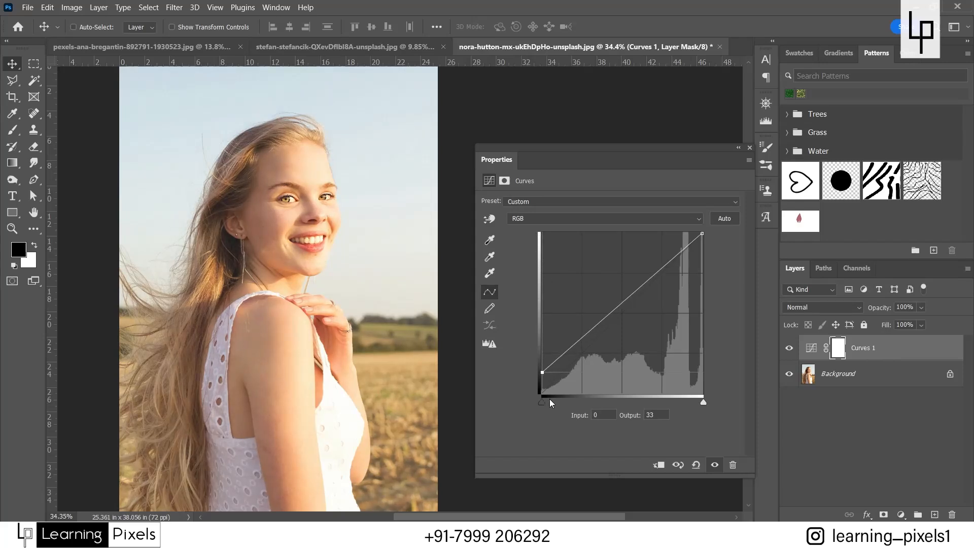
left_click(541, 402)
key("Tab")
left_click(702, 234)
left_click_drag(703, 235, 709, 262)
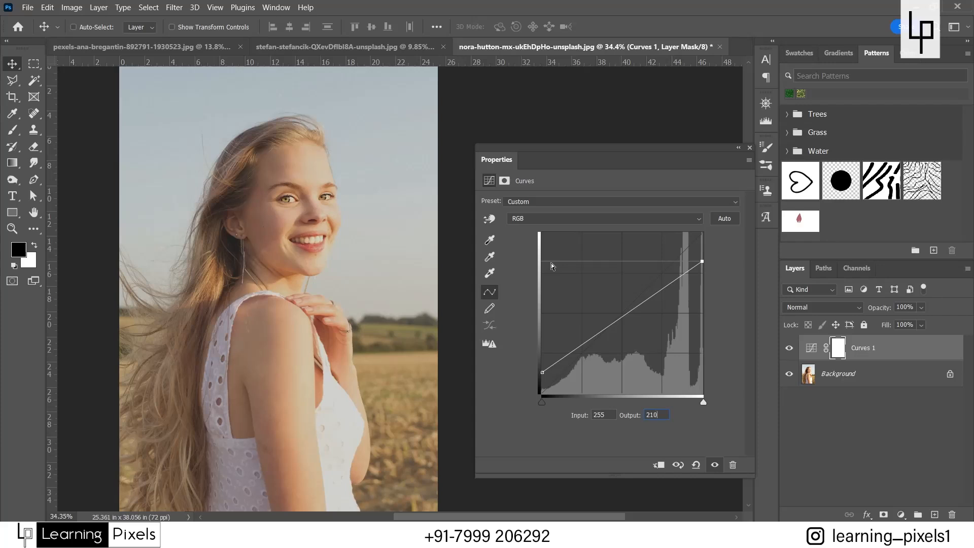
left_click(541, 373)
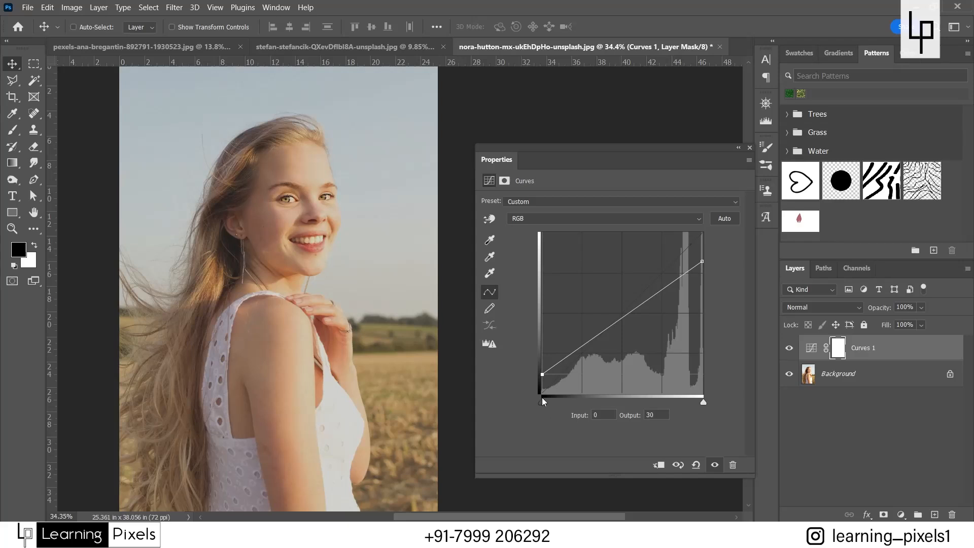
Undo the trial Curves layer and its edits, and add a fresh Curves adjustment layer to the field portrait.
key("ctrl+z")
key("ctrl+z")
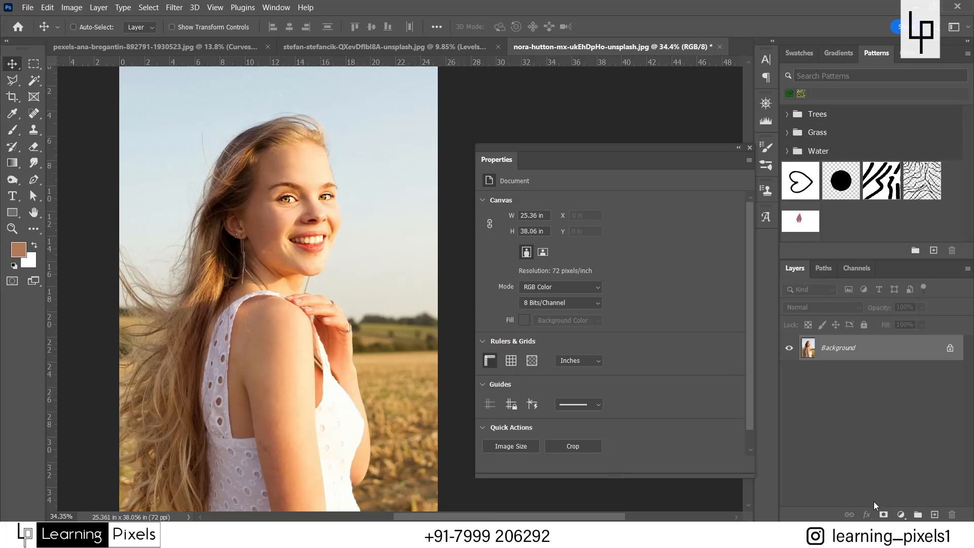
left_click(901, 515)
left_click(863, 358)
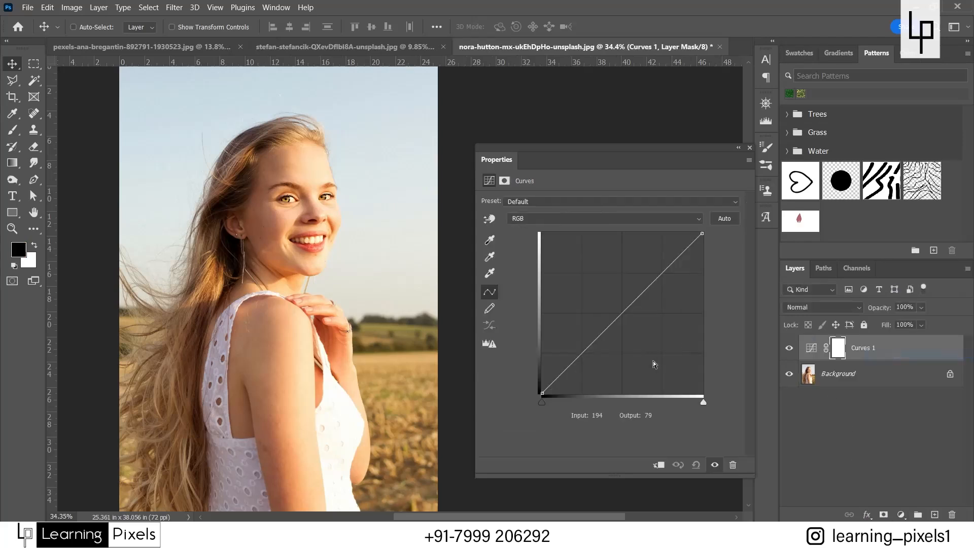
Select the curve's black and white points, and add a midtone point raised to input 114, output 156.
left_click_drag(543, 402, 499, 399)
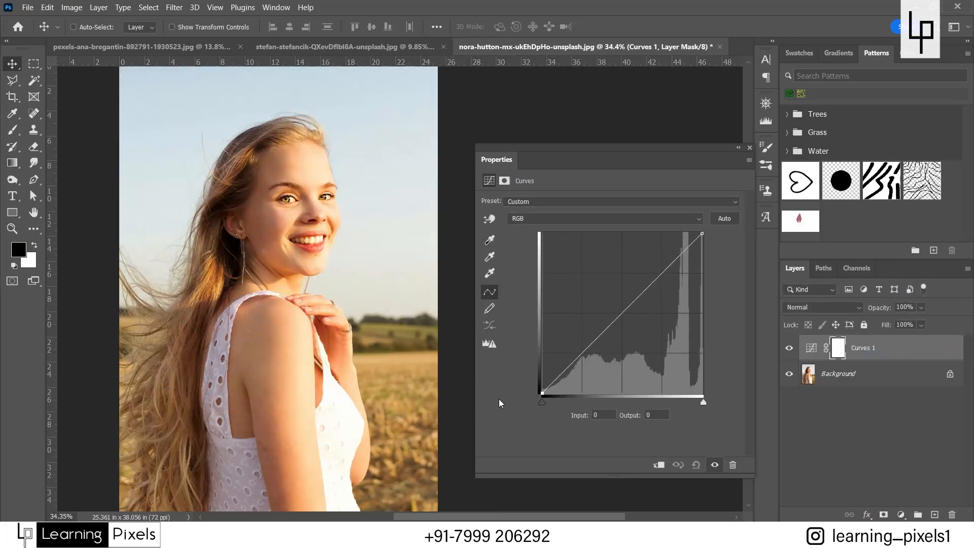
mouse_move(702, 403)
left_mouse_down()
mouse_move(683, 400)
mouse_move(714, 400)
mouse_move(704, 401)
left_mouse_up()
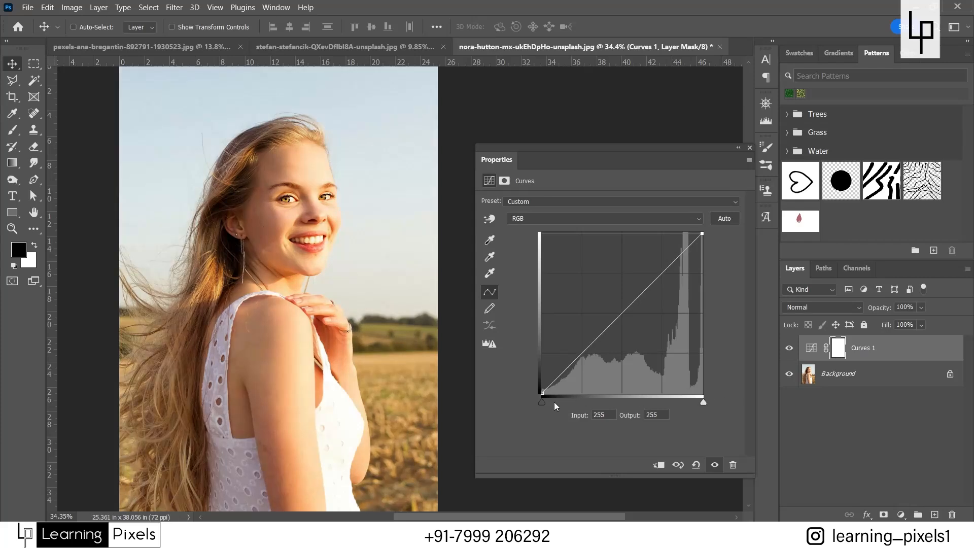
mouse_move(541, 393)
left_mouse_down()
mouse_move(540, 375)
mouse_move(534, 404)
left_mouse_up()
mouse_move(702, 233)
left_mouse_down()
mouse_move(702, 255)
mouse_move(705, 231)
left_mouse_up()
left_click(621, 311)
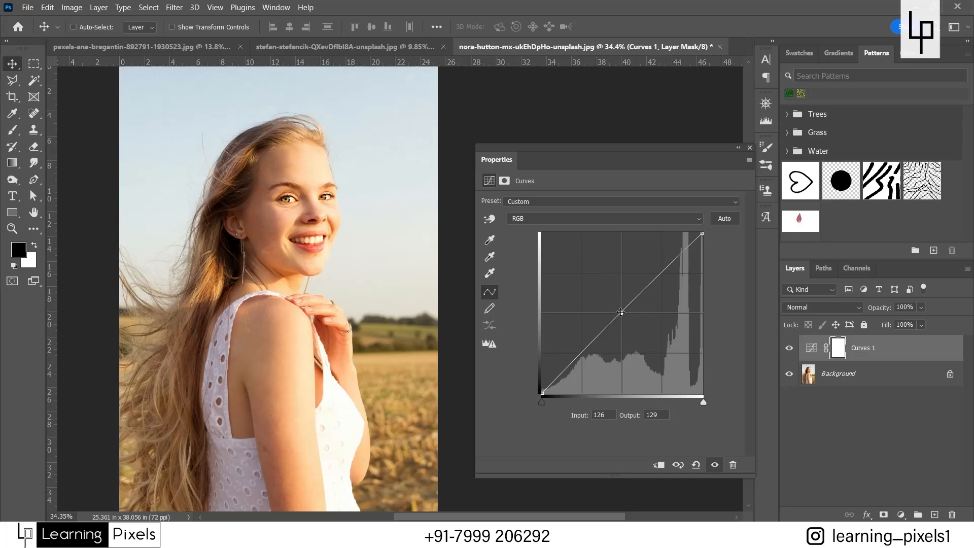
left_click_drag(621, 311, 614, 295)
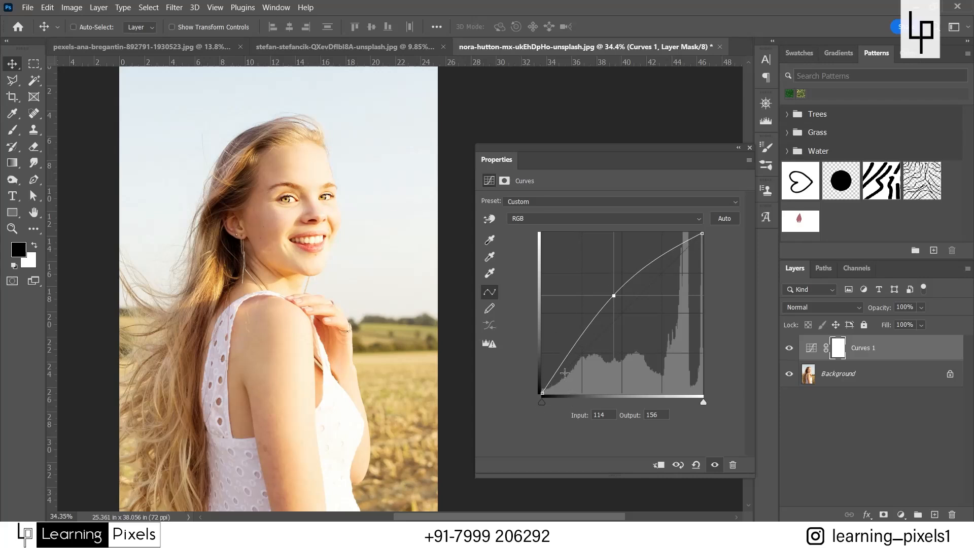
Set the Levels 1 midtone to 1.09 in the striped-shirt portrait, and return to the field portrait.
left_click(333, 46)
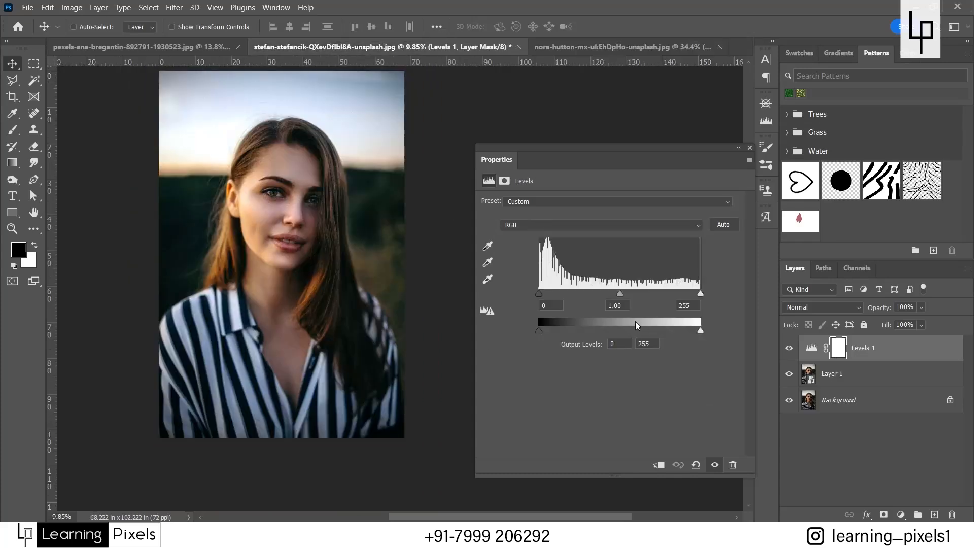
mouse_move(621, 293)
left_mouse_down()
mouse_move(605, 293)
mouse_move(615, 293)
left_mouse_up()
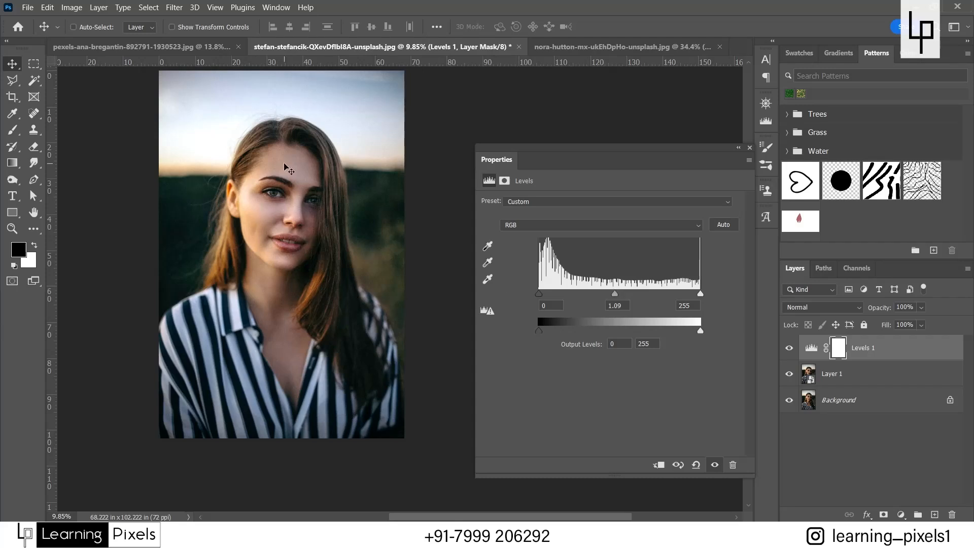
left_click(595, 48)
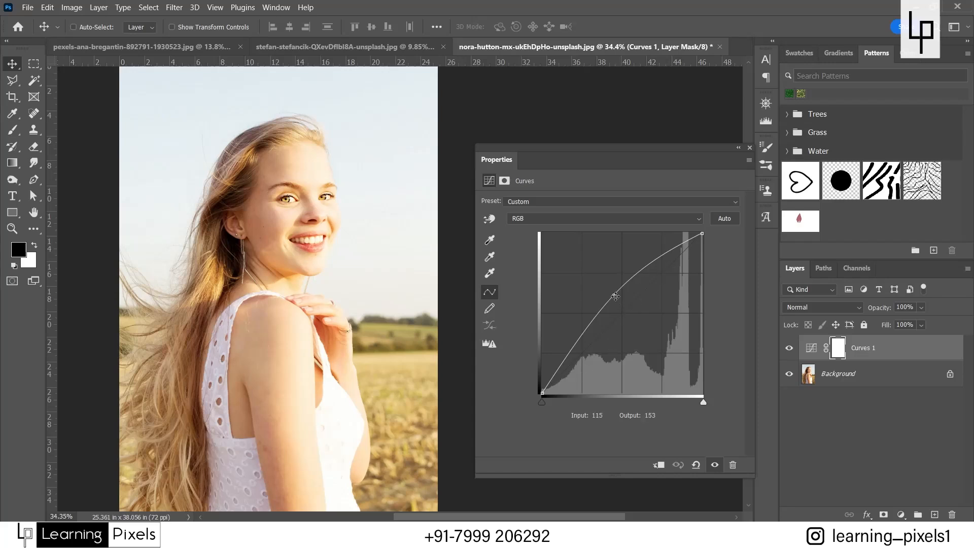
Try darker and brighter positions for the midtone point of Curves 1, and leave it at input 129, output 147.
left_click_drag(615, 296, 636, 314)
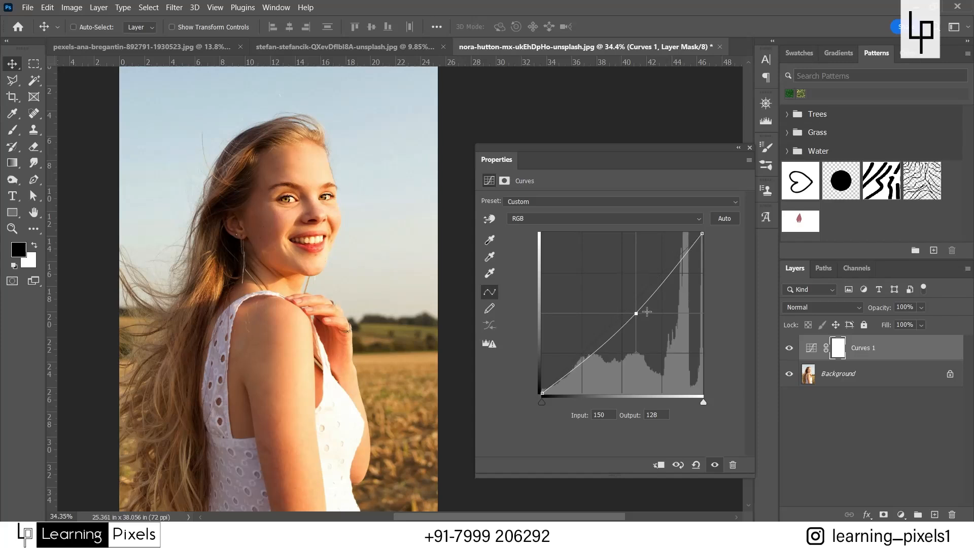
left_click_drag(637, 314, 628, 298)
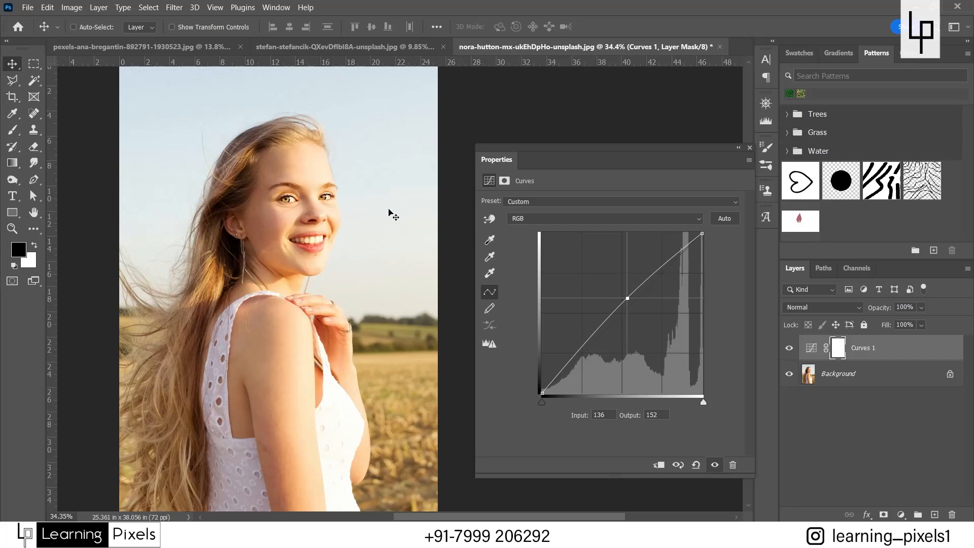
mouse_move(629, 298)
left_mouse_down()
mouse_move(624, 307)
mouse_move(618, 298)
mouse_move(631, 323)
mouse_move(623, 299)
mouse_move(625, 310)
left_mouse_up()
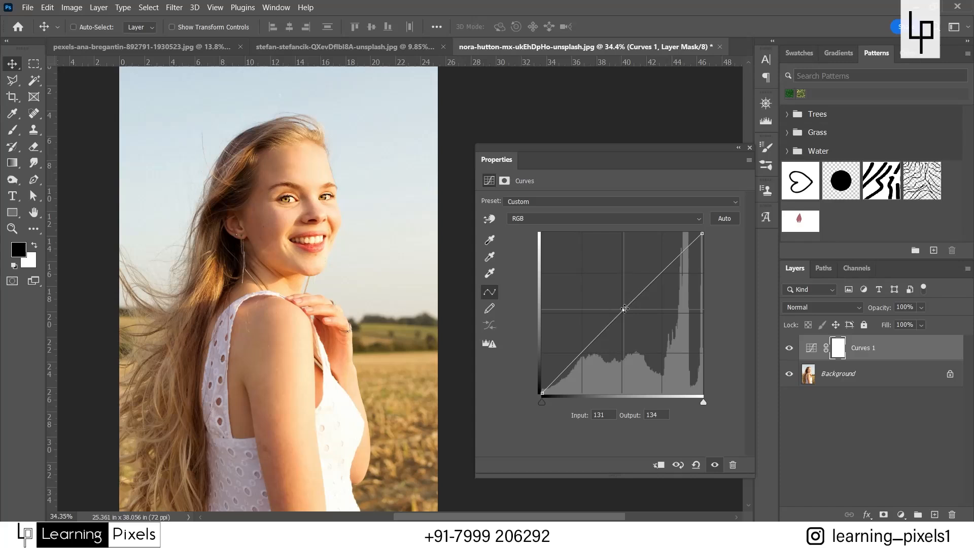
left_click(625, 309)
left_click_drag(625, 309, 623, 301)
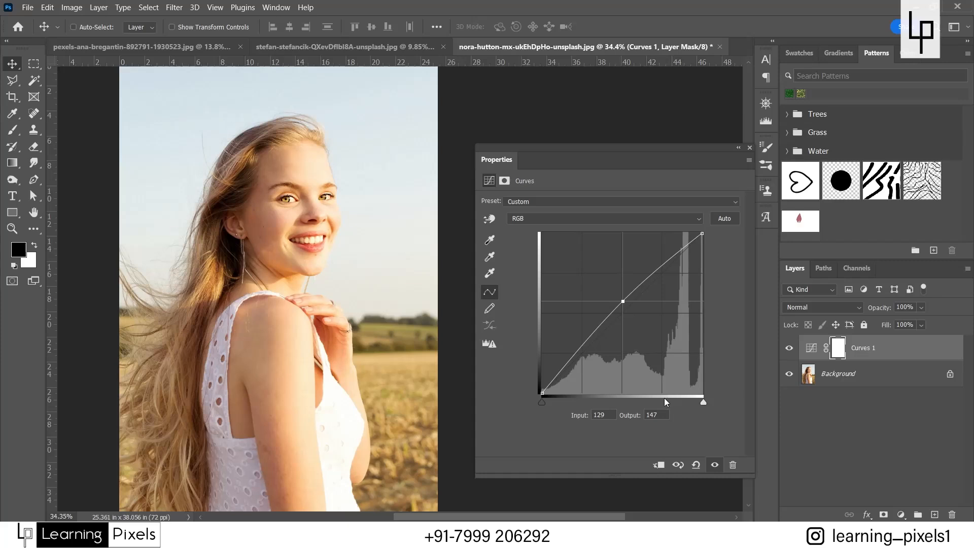
Add a highlight point at input 203, output 202 and a shadow point at input 31, output 55 to the Curves 1 curve.
left_click(664, 264)
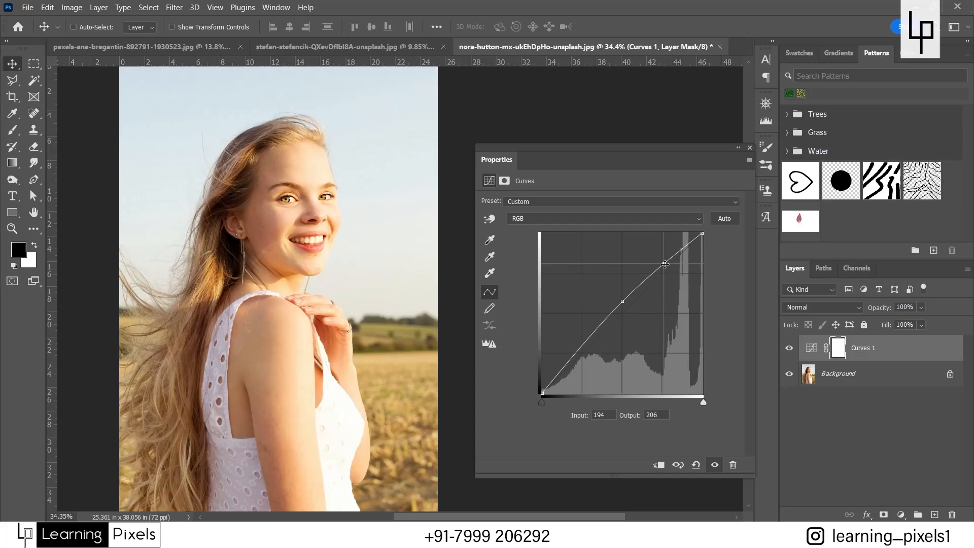
mouse_move(664, 264)
left_mouse_down()
mouse_move(670, 276)
mouse_move(670, 267)
left_mouse_up()
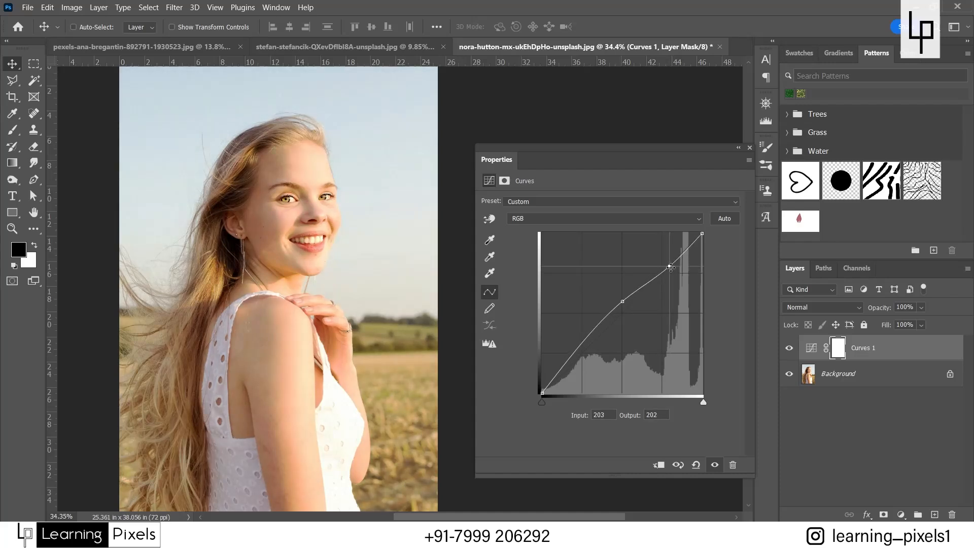
left_click(562, 367)
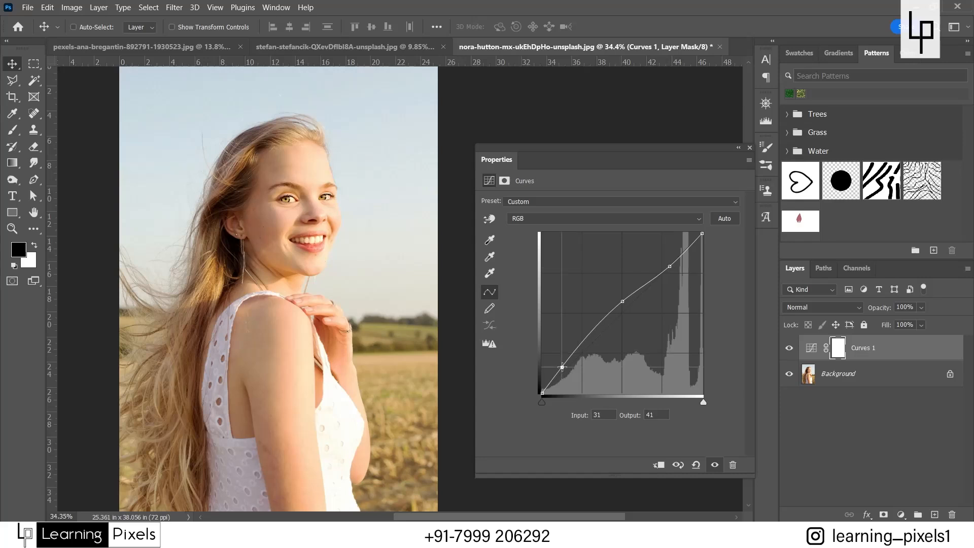
left_click_drag(562, 367, 563, 359)
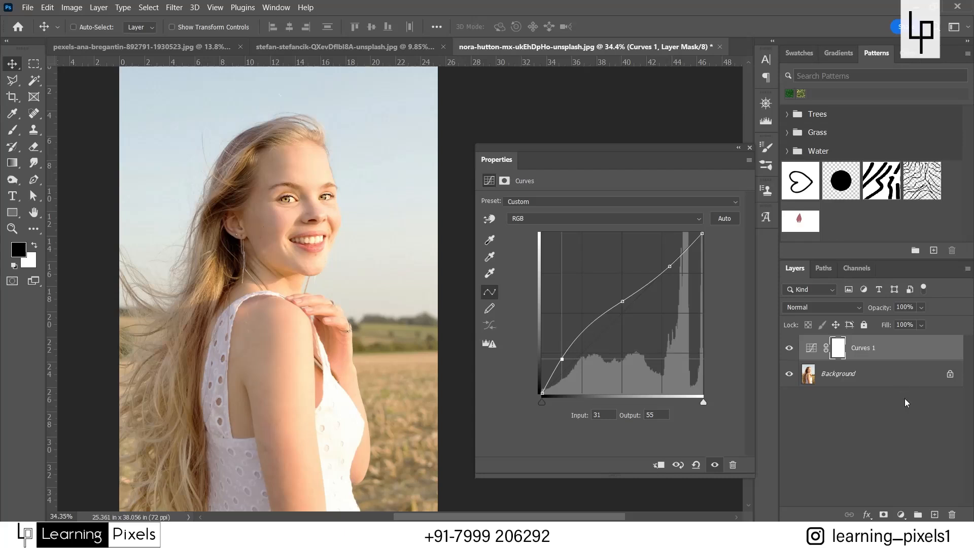
Add a second Curves layer with a shadow point at input 59, output 45 and a highlight point at input 186, output 184, and compare its effect.
left_click(902, 515)
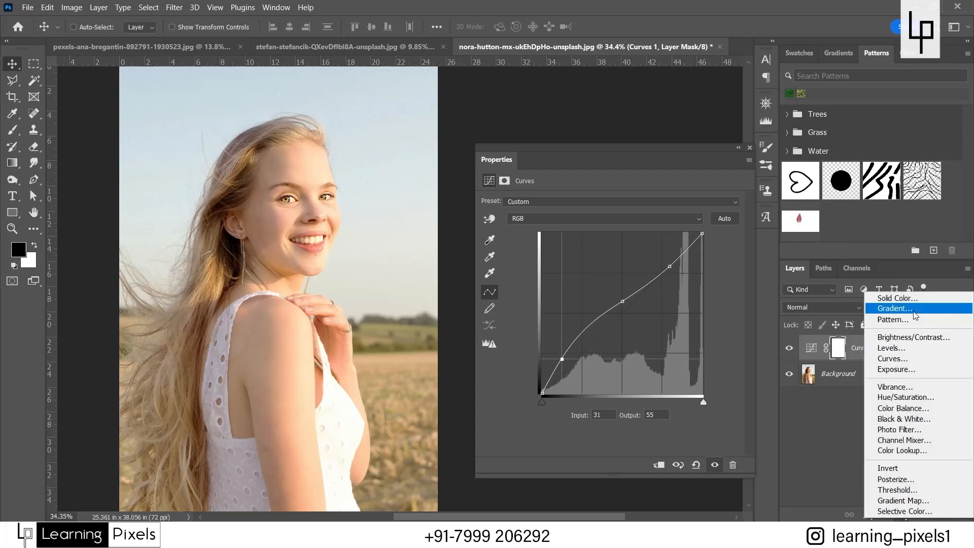
left_click(905, 358)
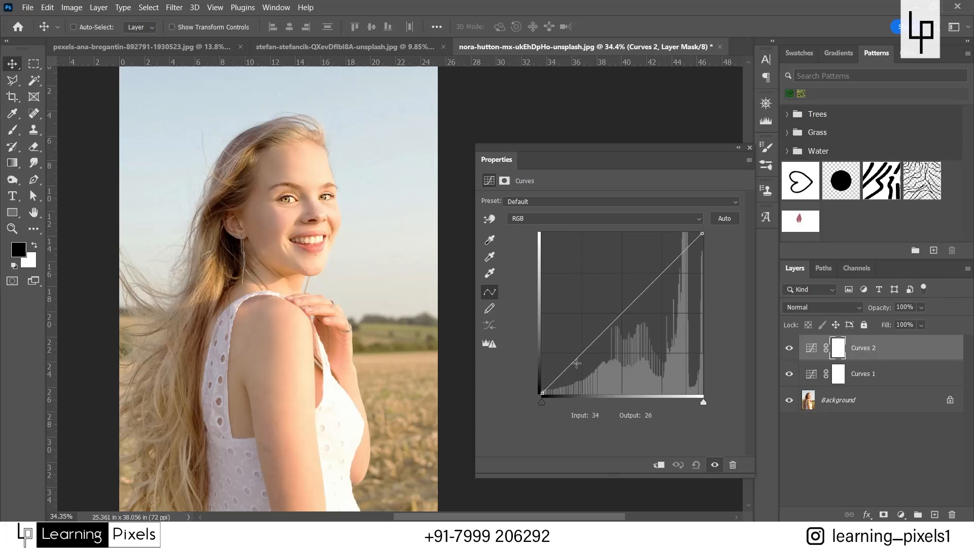
left_click_drag(578, 359, 579, 366)
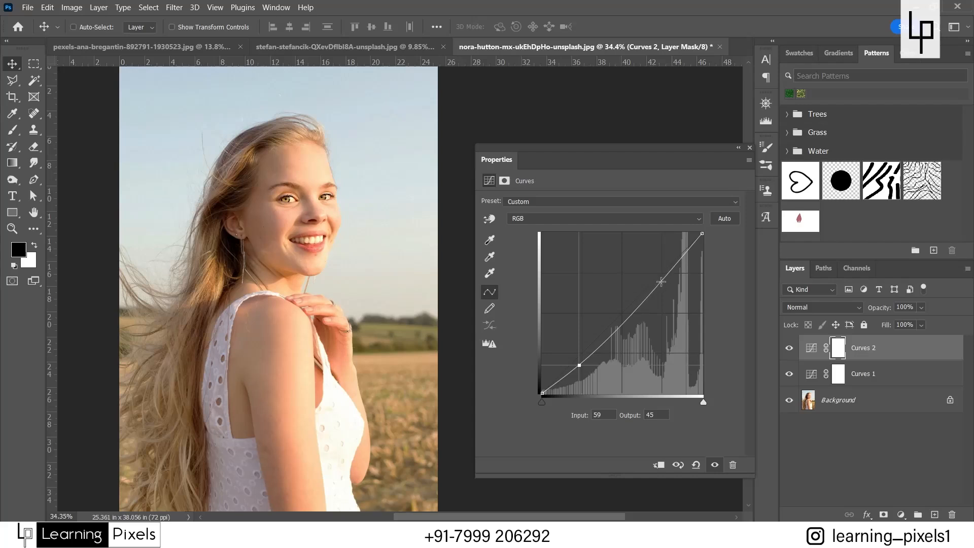
left_click(662, 282)
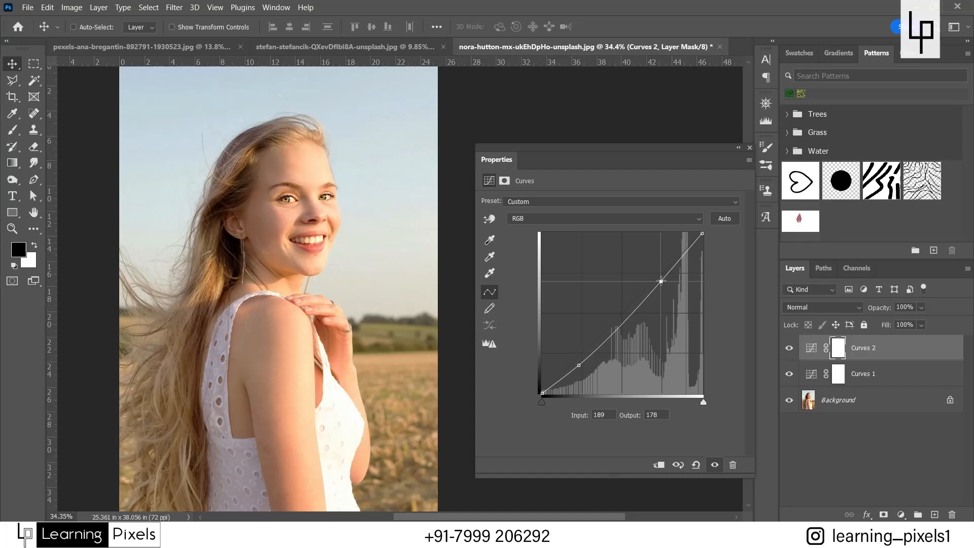
left_click_drag(663, 282, 659, 277)
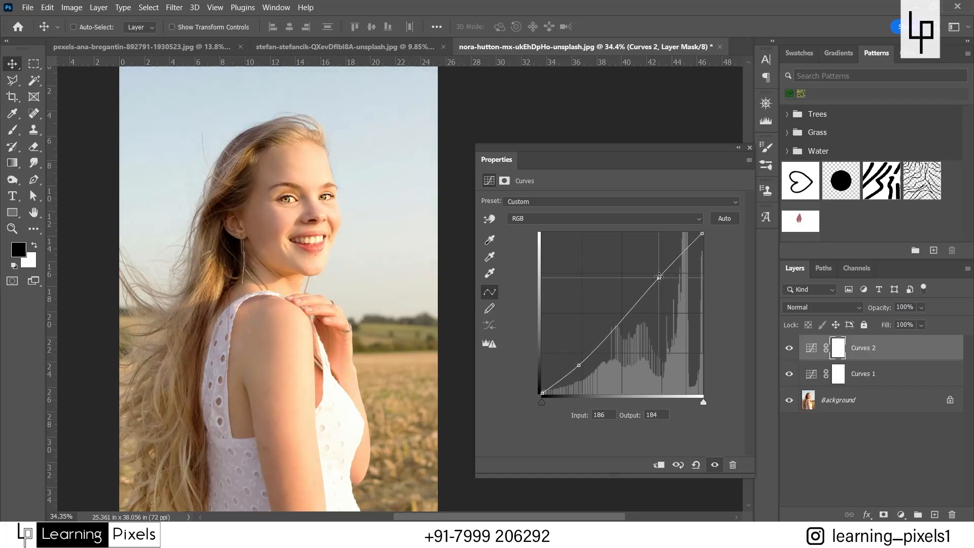
left_click(790, 348)
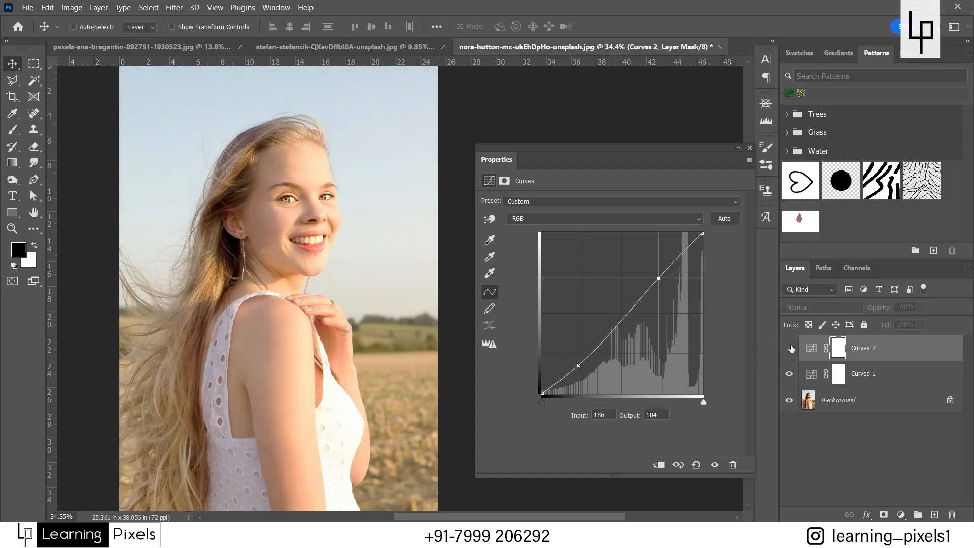
left_click(790, 348)
left_click(791, 348)
left_click(790, 348)
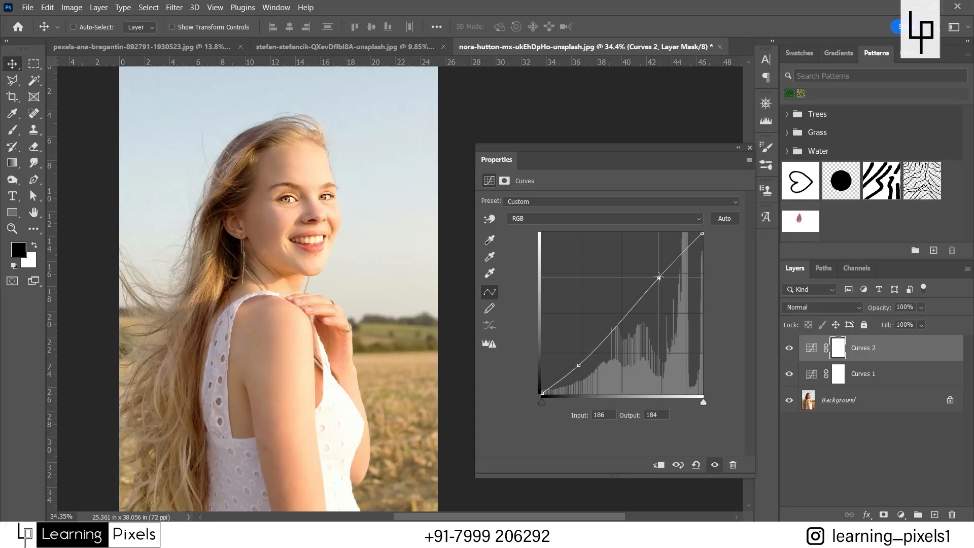
Steepen the Curves 2 S-curve, moving the highlight point to input 181, output 223 and the shadow point to input 66, output 30.
left_click_drag(659, 278, 657, 268)
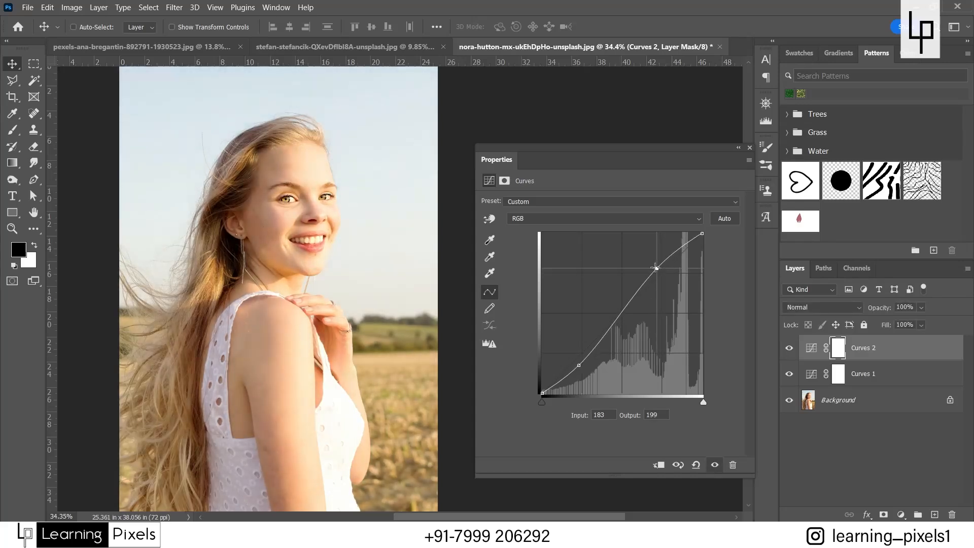
mouse_move(583, 367)
left_mouse_down()
mouse_move(582, 378)
mouse_move(582, 370)
left_mouse_up()
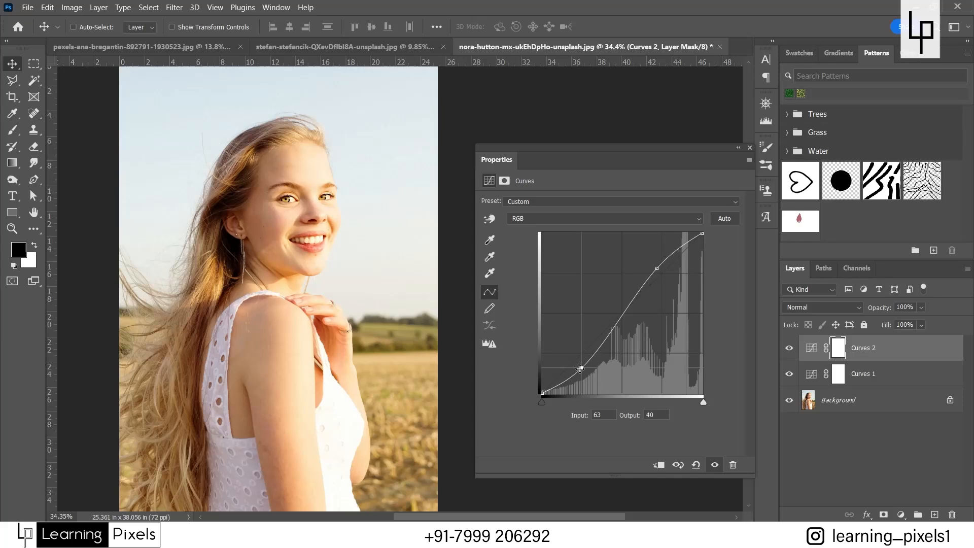
left_click_drag(582, 368, 584, 375)
left_click_drag(657, 268, 655, 254)
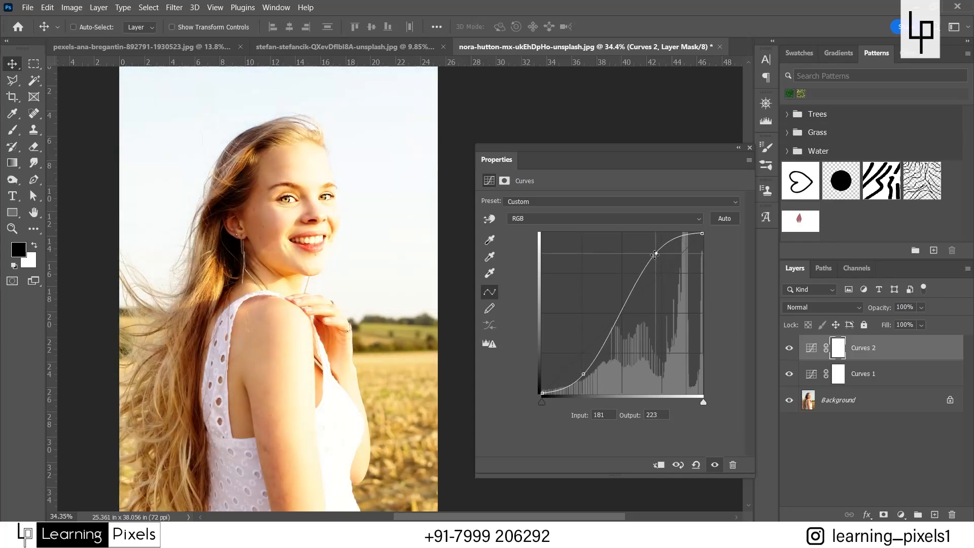
left_click(364, 47)
key("ctrl+Tab")
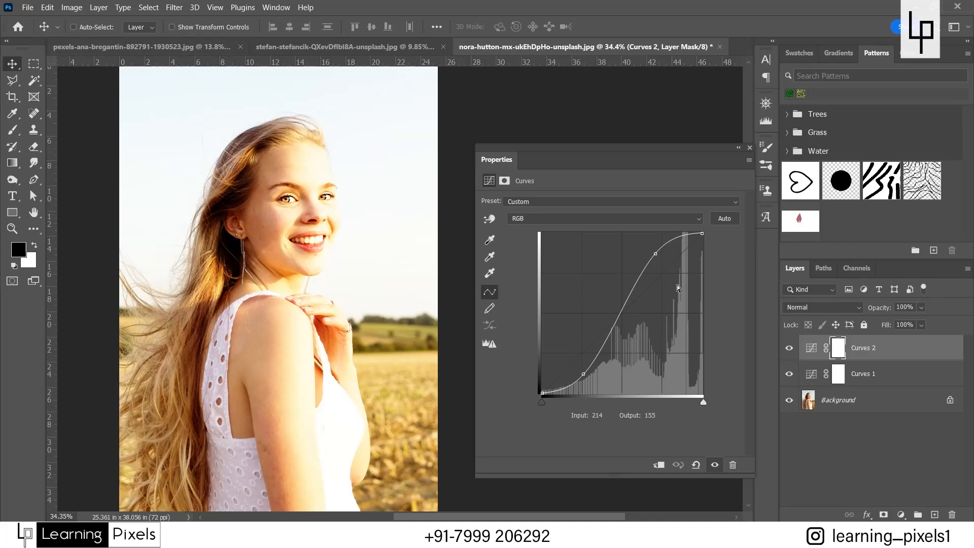
Delete the highlight and shadow points from the Curves 2 curve.
left_click(655, 254)
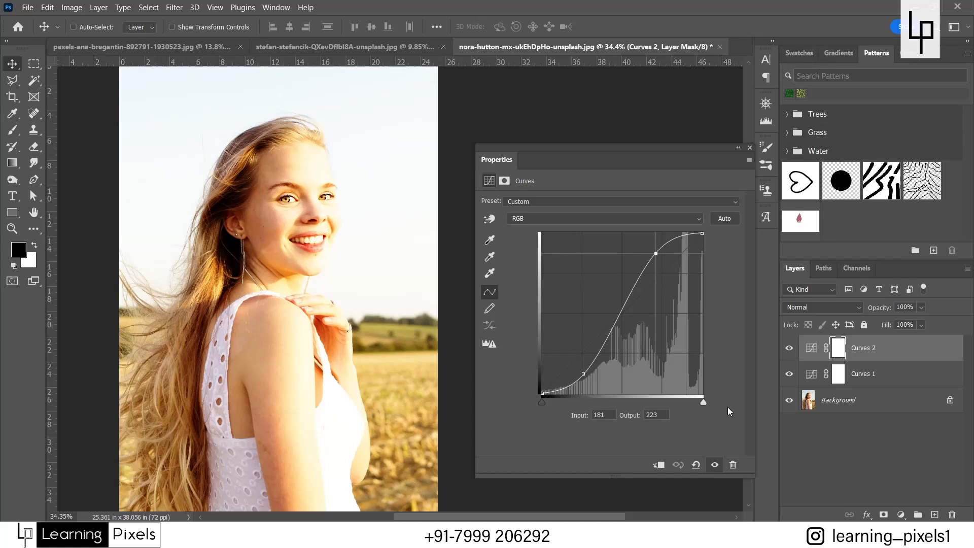
key("Delete")
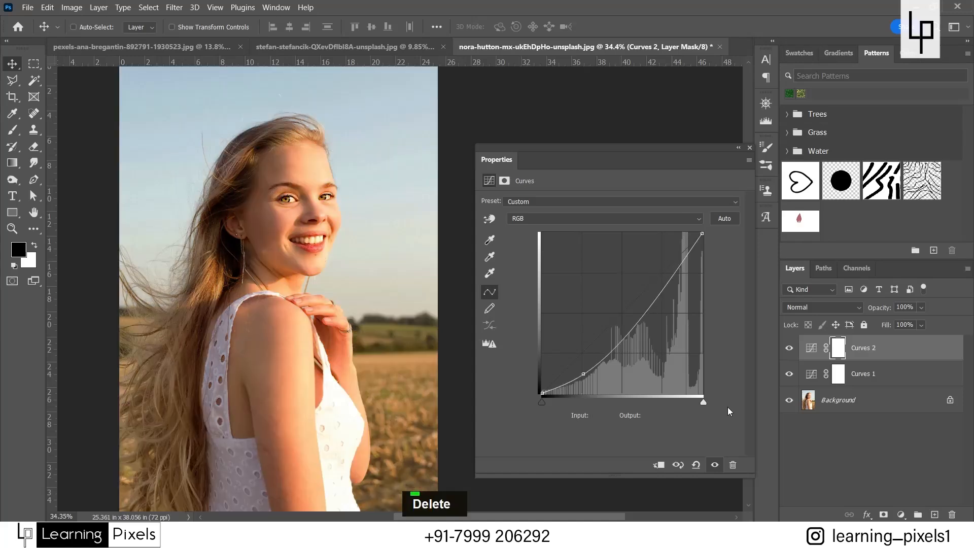
left_click(583, 374)
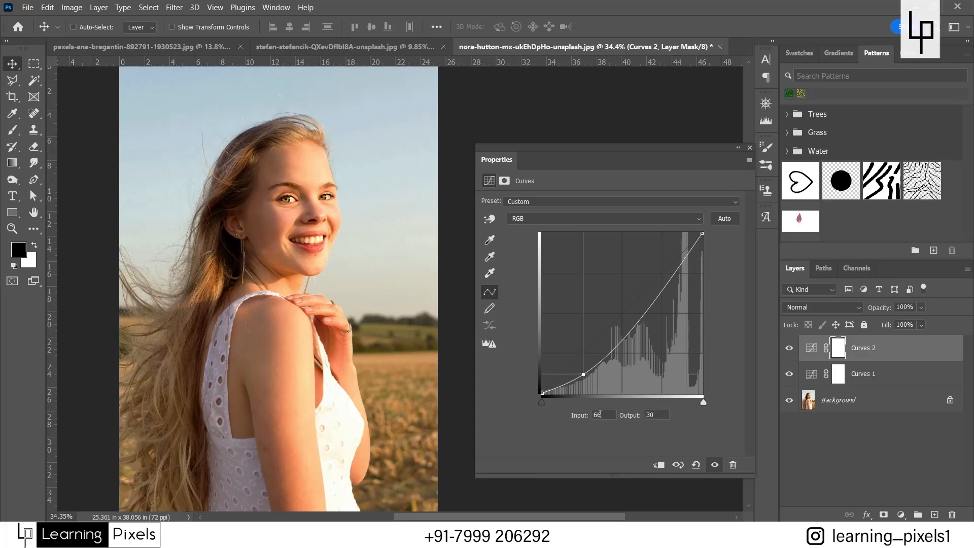
key("Delete")
key("Delete")
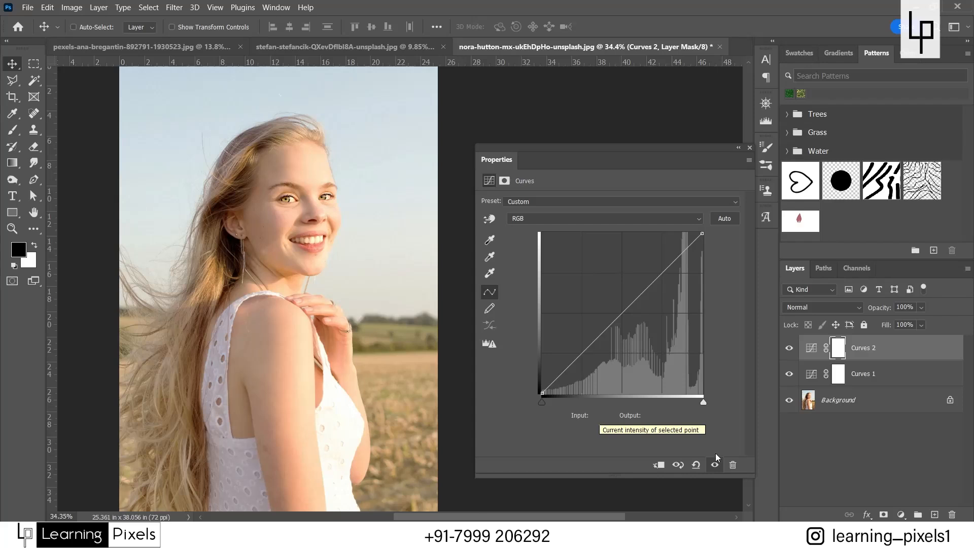
Delete the Curves 2 and Curves 1 layers, and add a fresh Curves adjustment layer above the Background.
left_click_drag(913, 355, 952, 515)
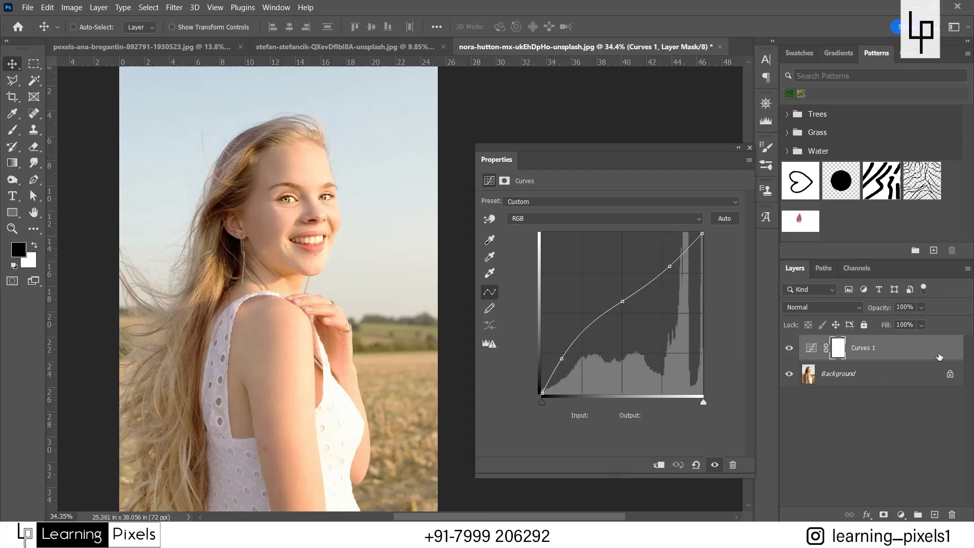
left_click_drag(939, 357, 954, 513)
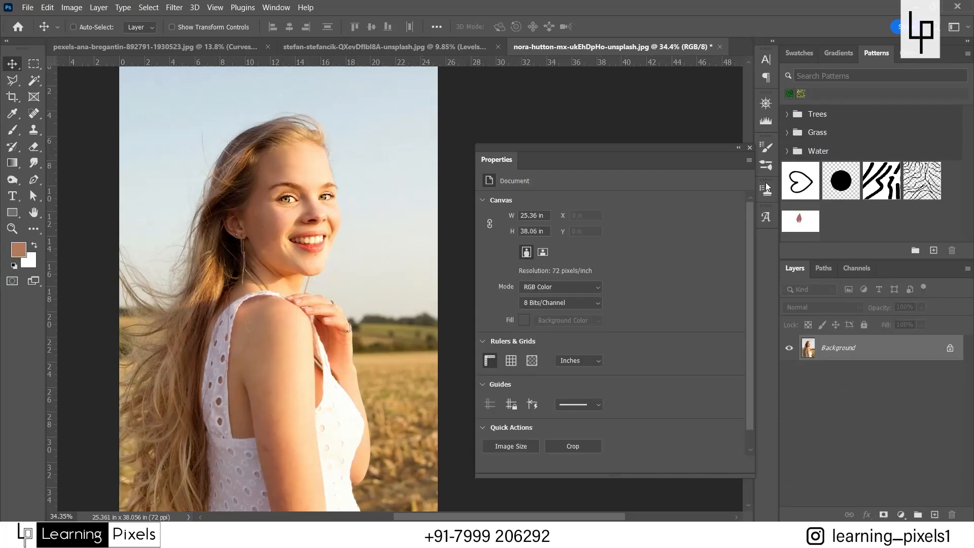
left_click(901, 514)
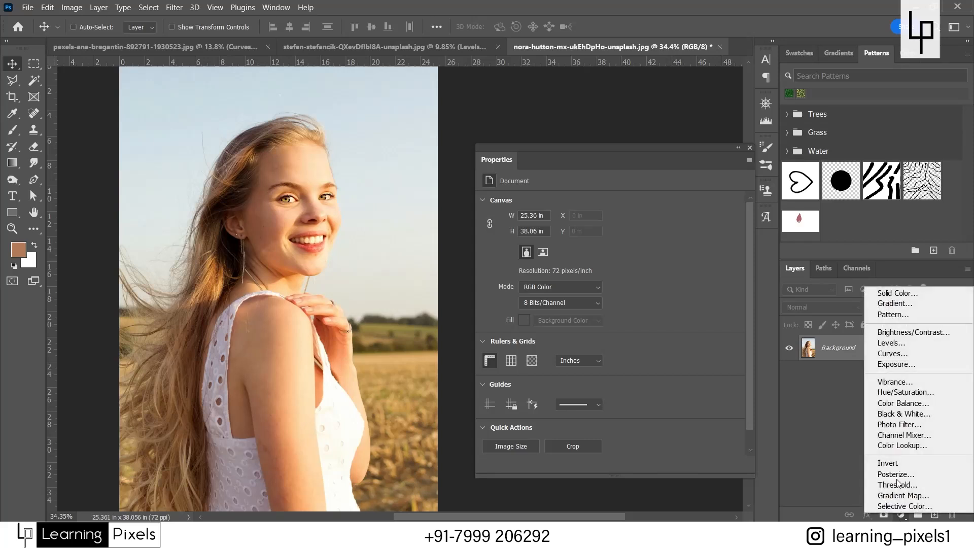
left_click(899, 355)
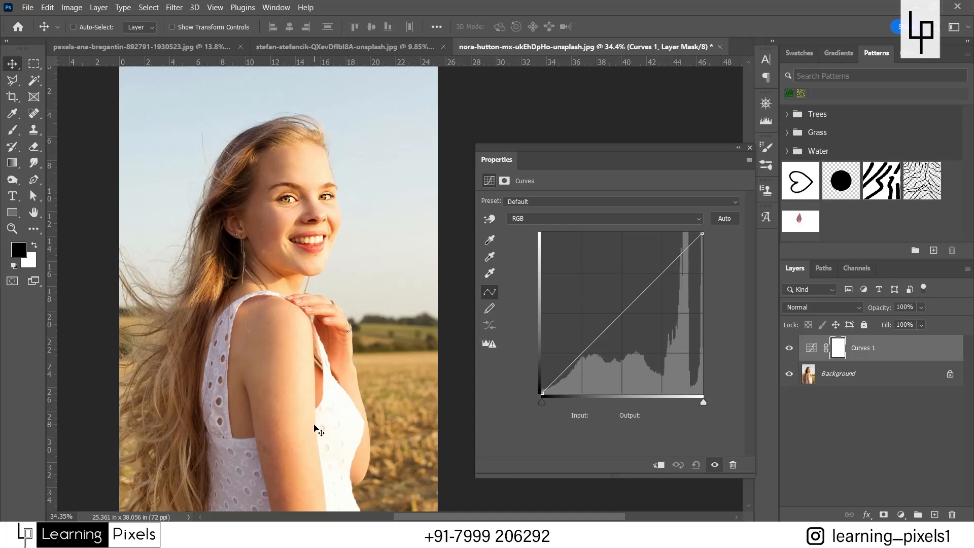
Add a midtone point to the Red channel curve, try lowering and raising it, and leave it at input 134, output 134.
left_click(559, 218)
left_click(527, 239)
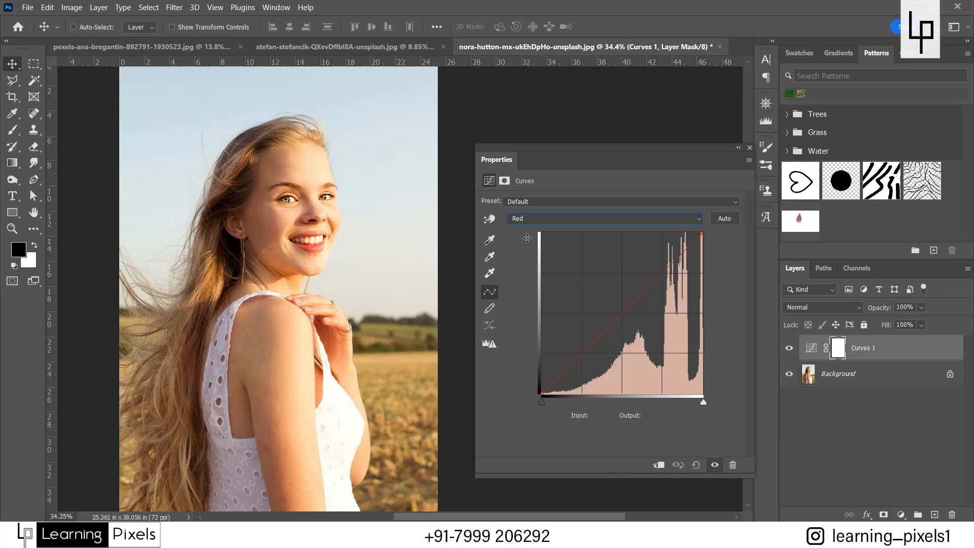
left_click(621, 314)
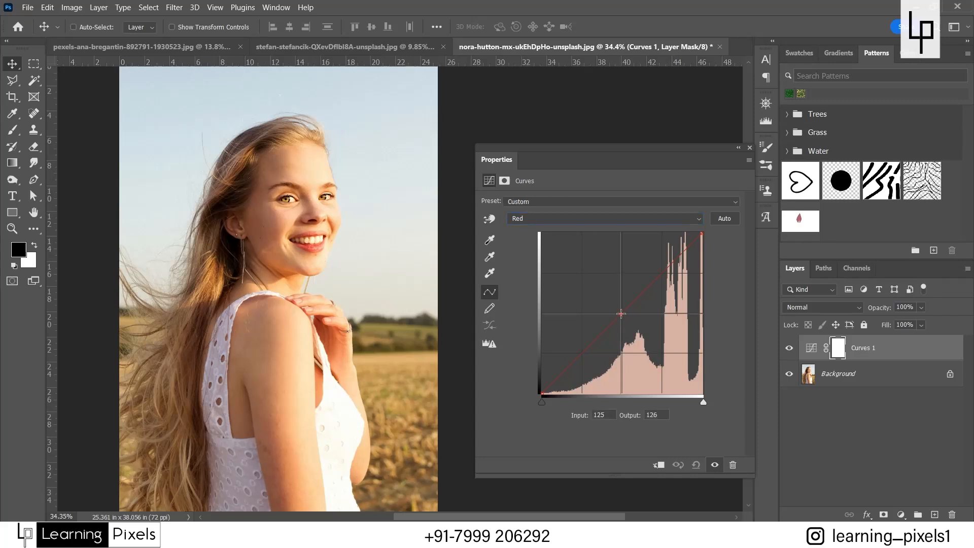
left_click_drag(621, 314, 645, 338)
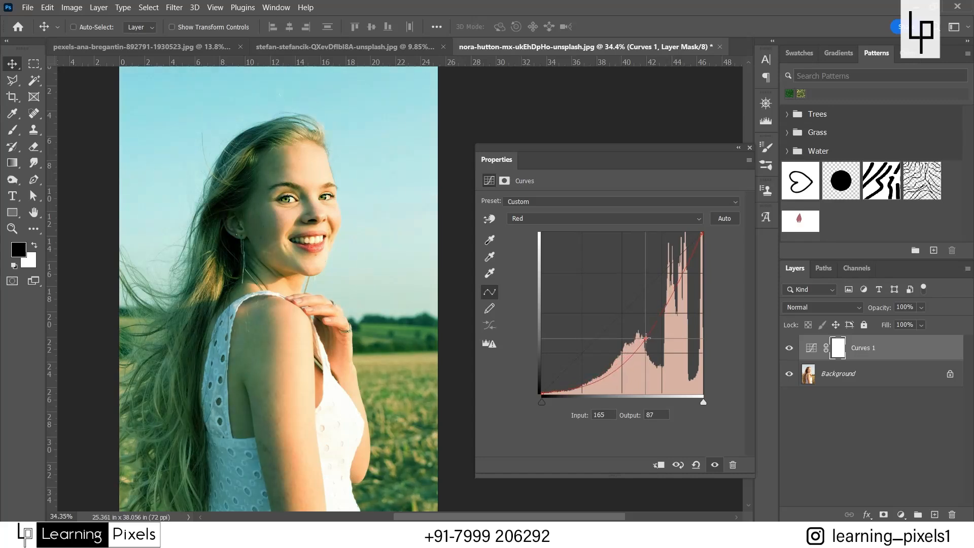
left_click_drag(645, 338, 647, 335)
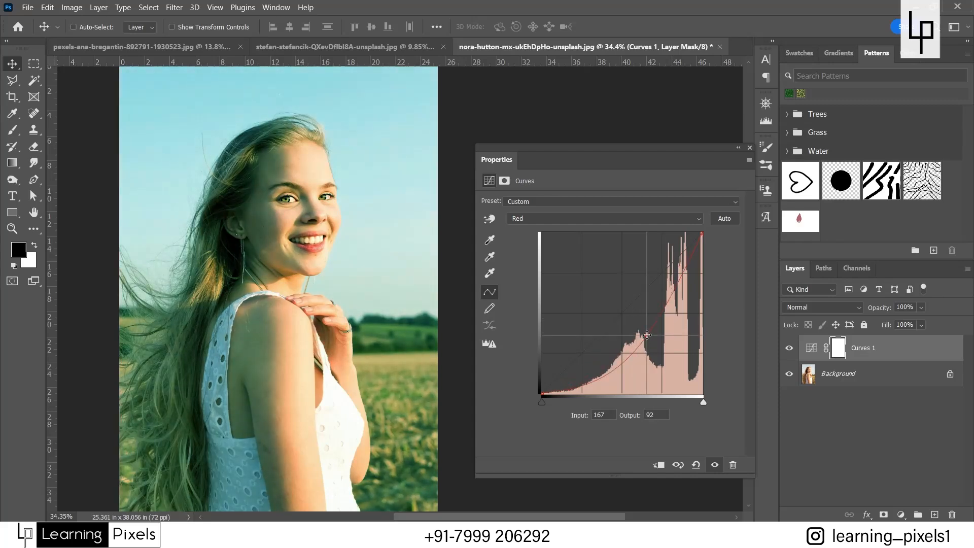
left_click_drag(648, 336, 622, 290)
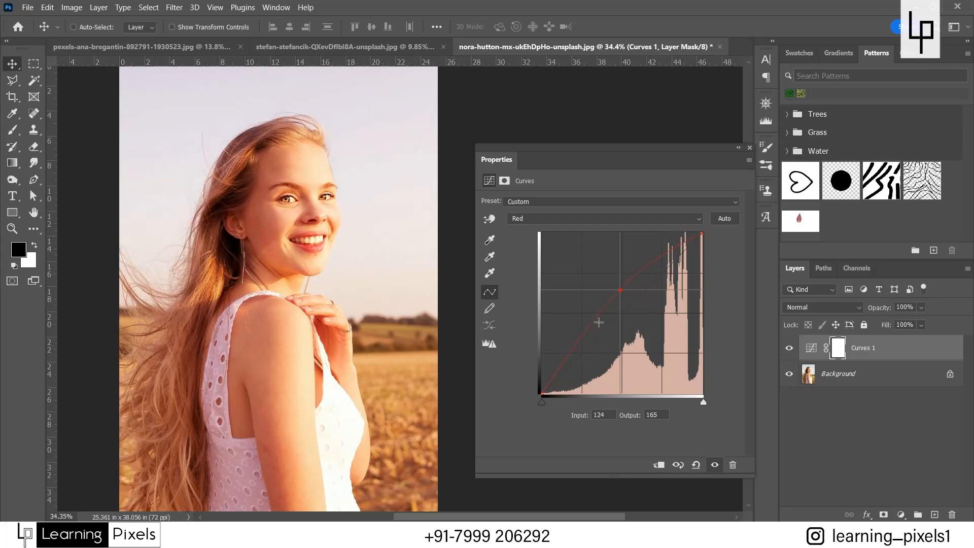
left_click_drag(619, 291, 626, 312)
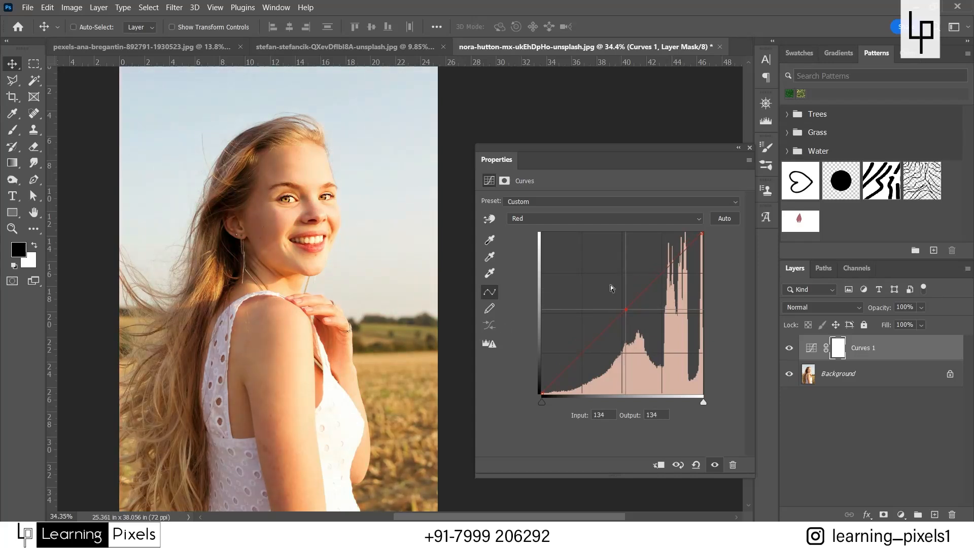
Add a midtone point at input 137, output 110 to the Blue channel curve, and compare the portrait with and without the layer.
left_click(578, 220)
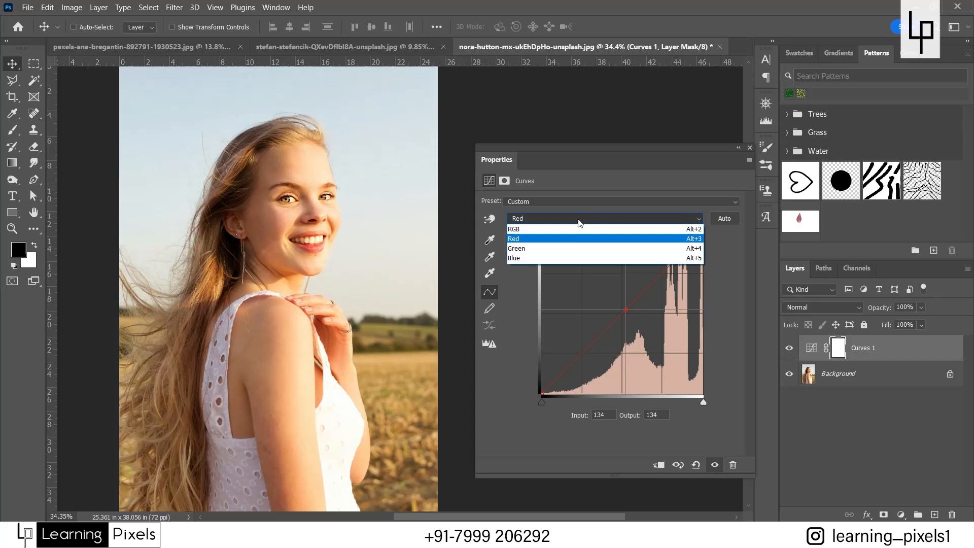
left_click(524, 257)
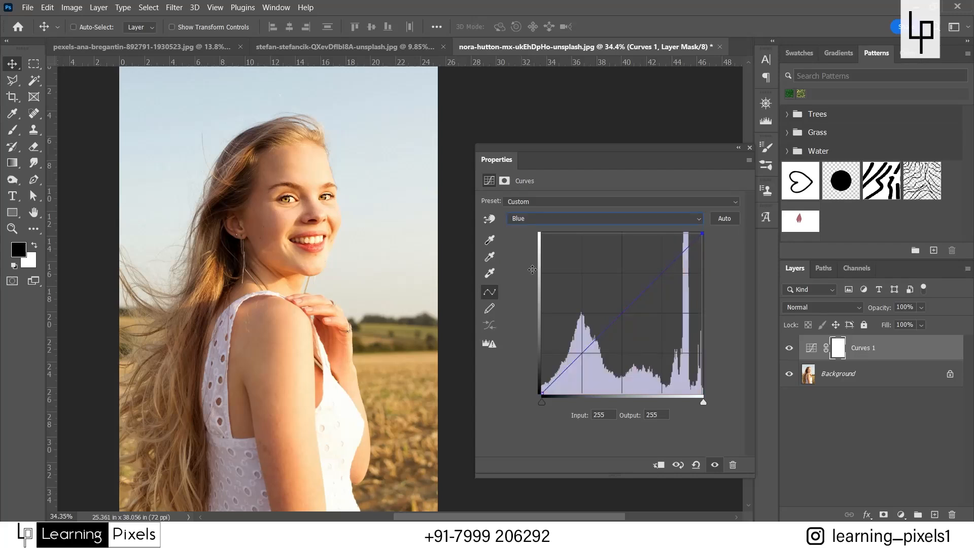
left_click(622, 313)
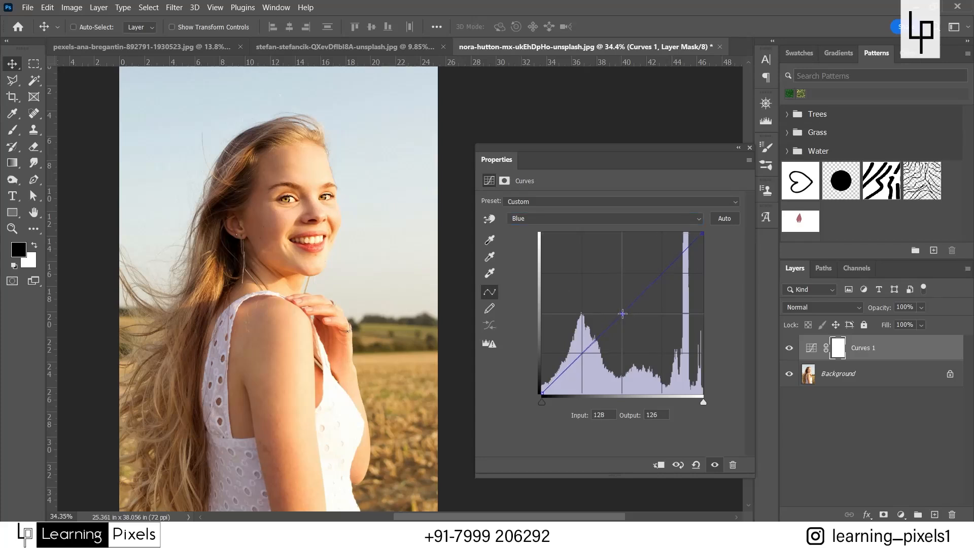
left_click_drag(622, 314, 629, 324)
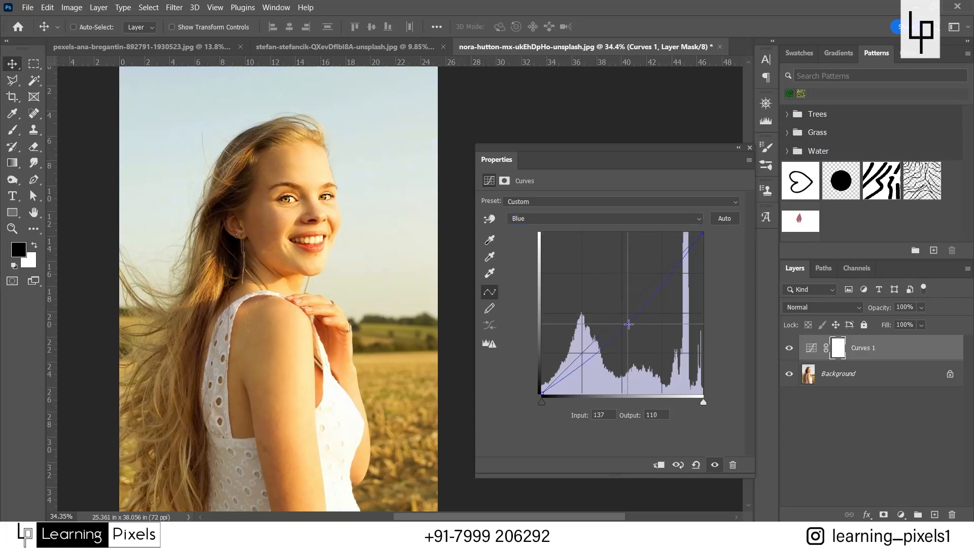
left_click(789, 348)
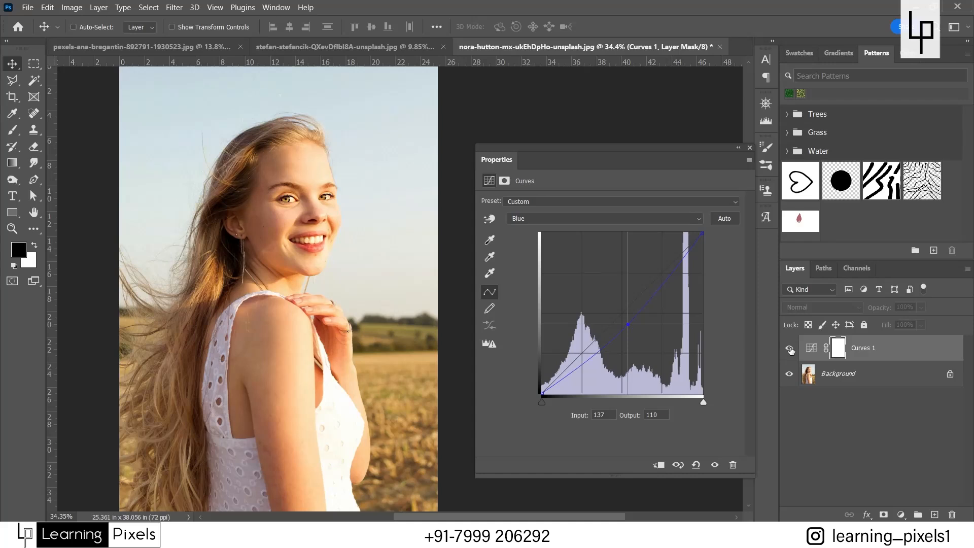
left_click(789, 349)
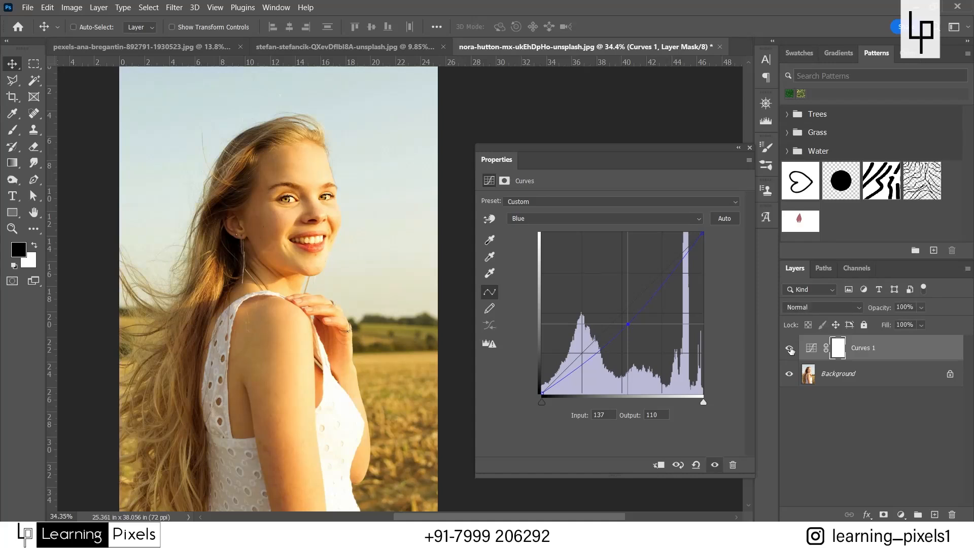
left_click(790, 348)
left_click(790, 348)
Reset and delete the color-shifted Curves 1 layer, and add a new Curves adjustment layer to the field portrait.
key("ctrl+z")
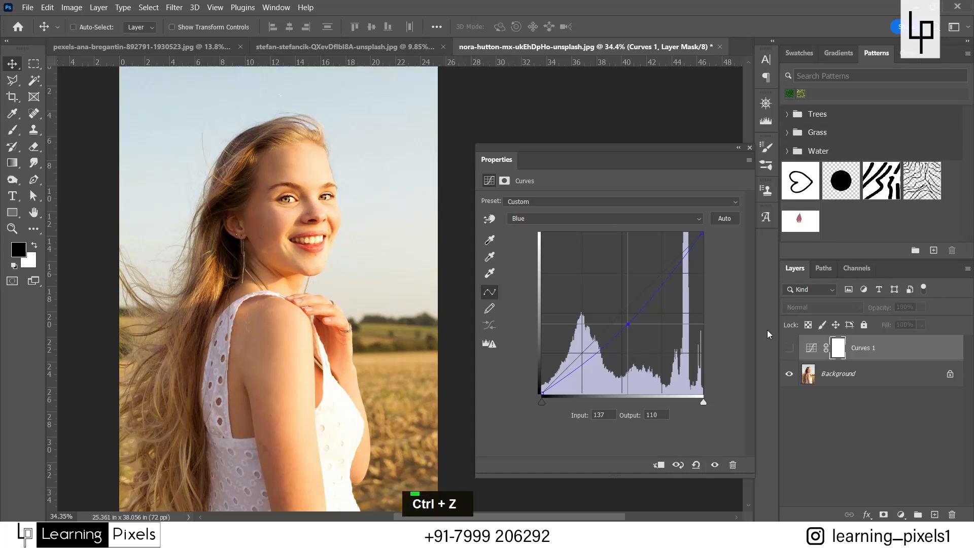
left_click(696, 464)
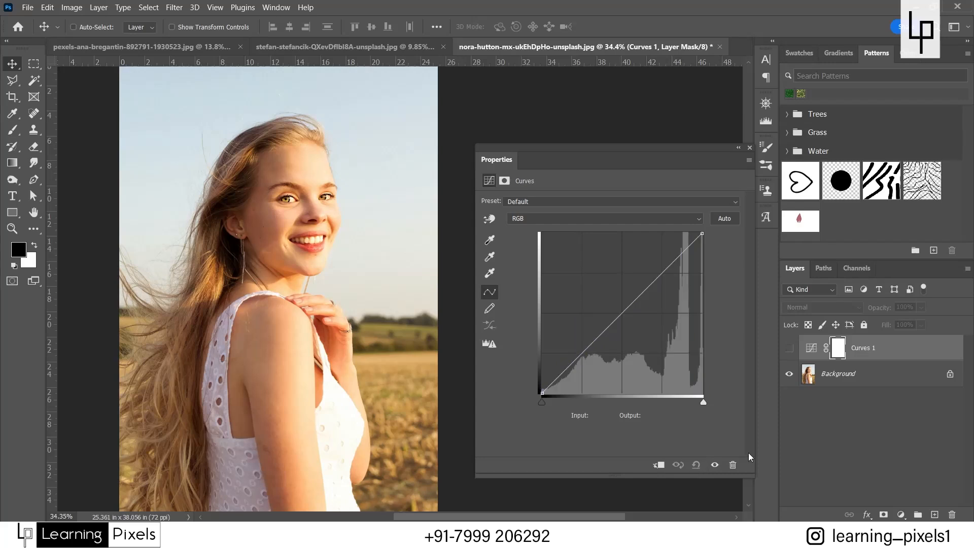
left_click_drag(911, 352, 952, 515)
left_click(901, 514)
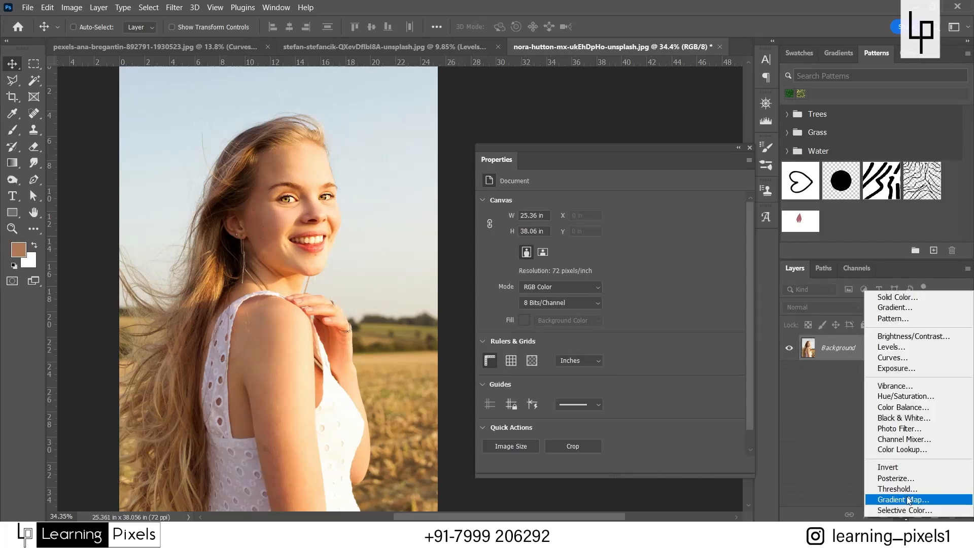
left_click(910, 357)
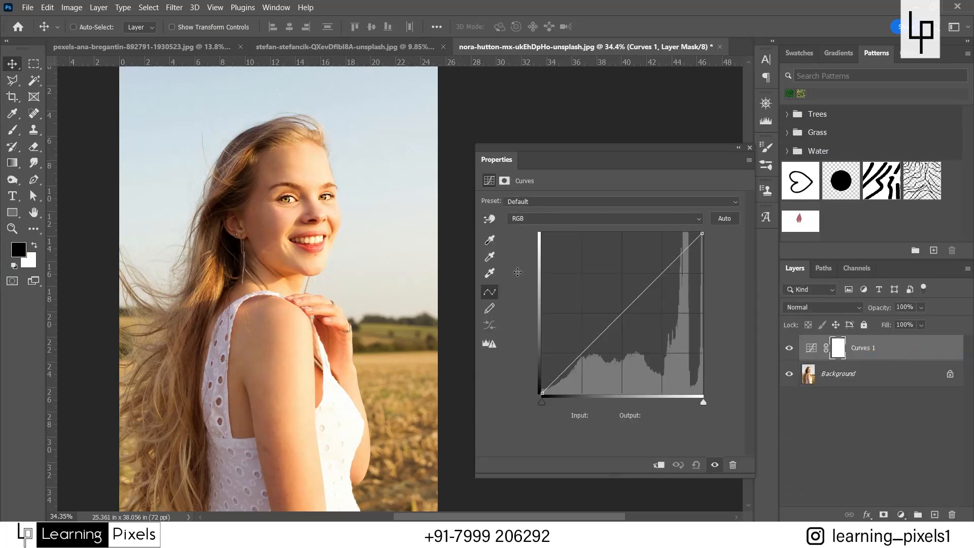
Sample the forehead highlight with the on-image adjustment tool, lower its RGB curve point at input 230 to output 222, and reset the curve.
scroll(327, 201, "up", 1)
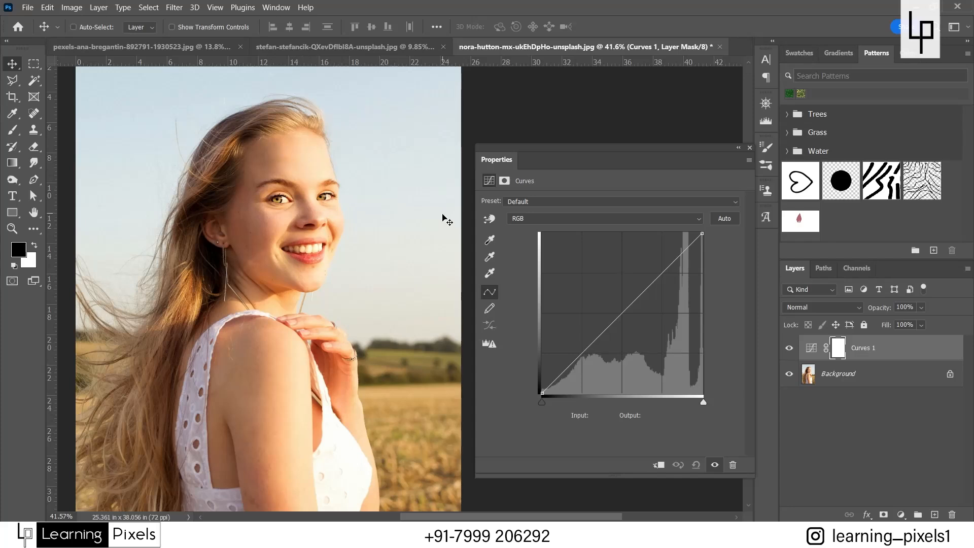
left_click(482, 292)
left_click(489, 219)
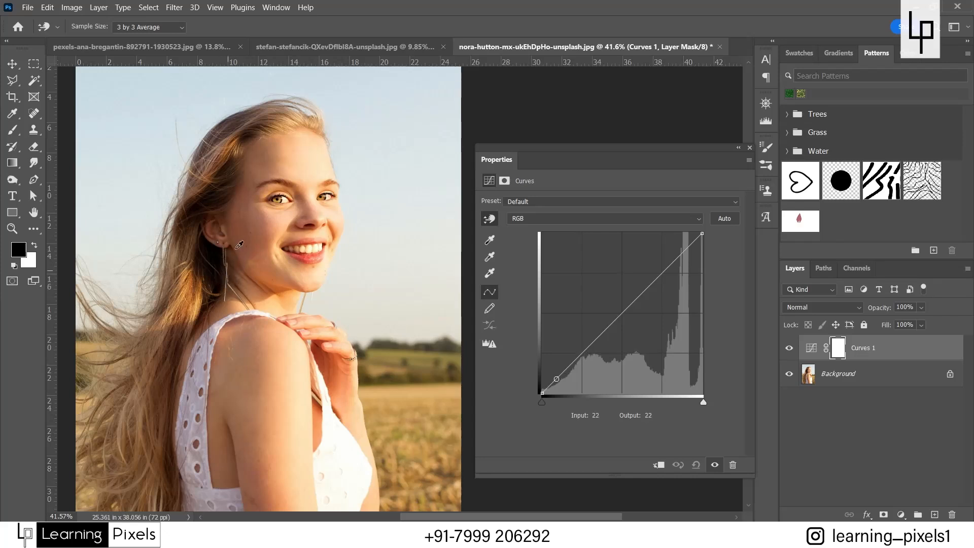
left_click(317, 153)
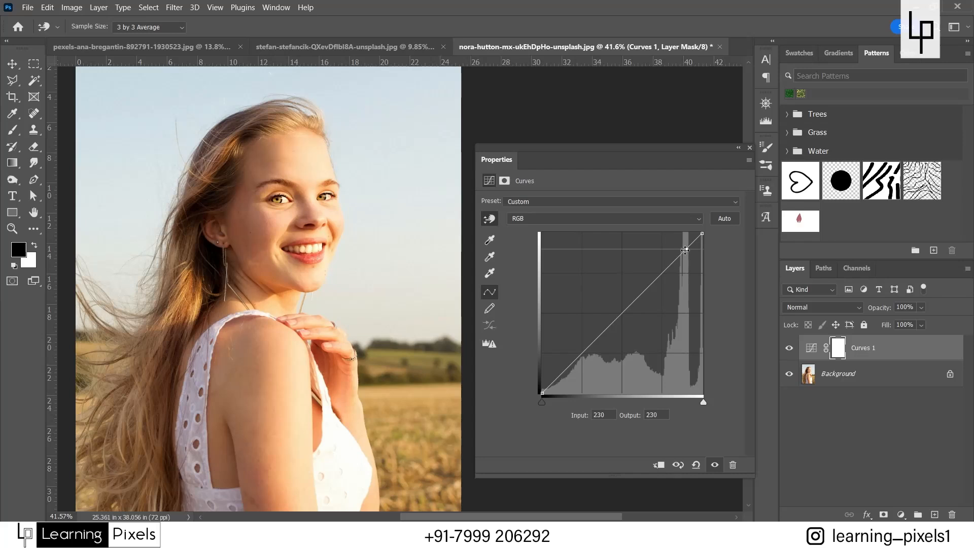
mouse_move(688, 248)
left_mouse_down()
mouse_move(687, 258)
mouse_move(688, 249)
left_mouse_up()
key("Down")
key("Down")
key("Down")
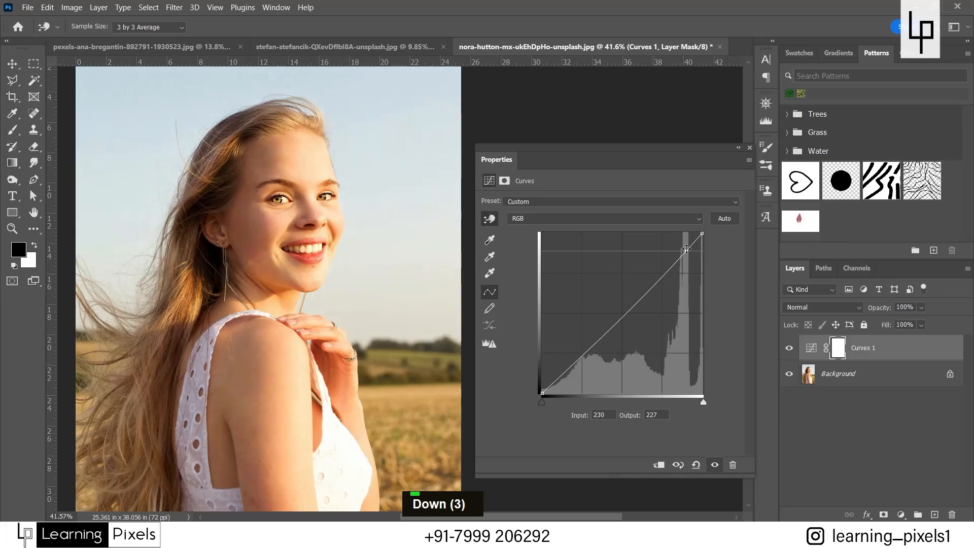
key("Down")
key("Down")
key("Down")
key("Down")
key("Down")
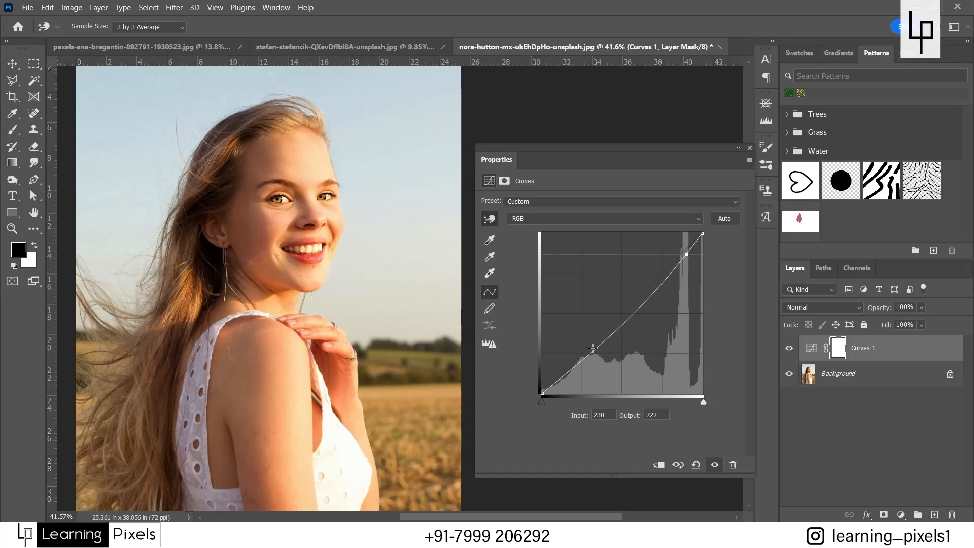
left_click(696, 465)
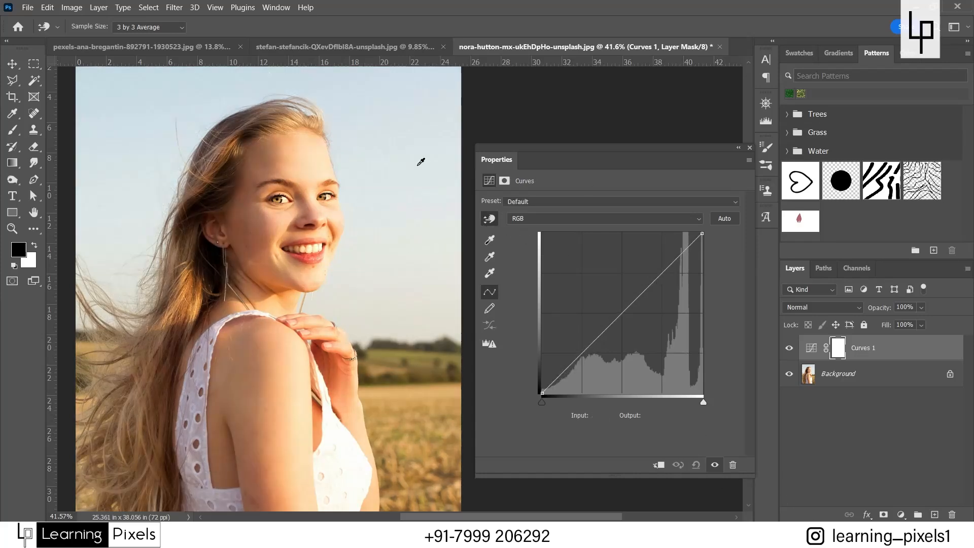
Sample the forehead for RGB curve points at inputs 230 and 191, and lower the highlight point to output 220.
left_click(318, 151)
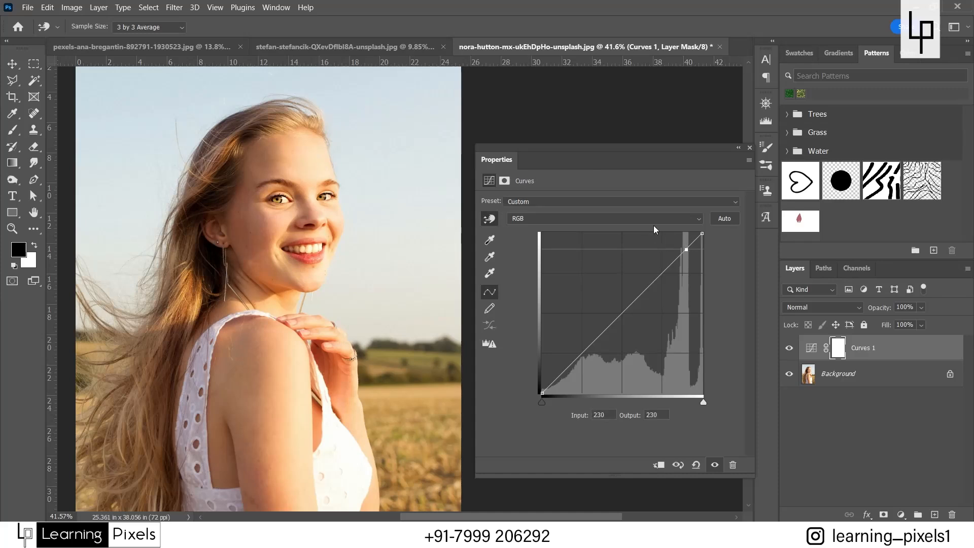
left_click(287, 151)
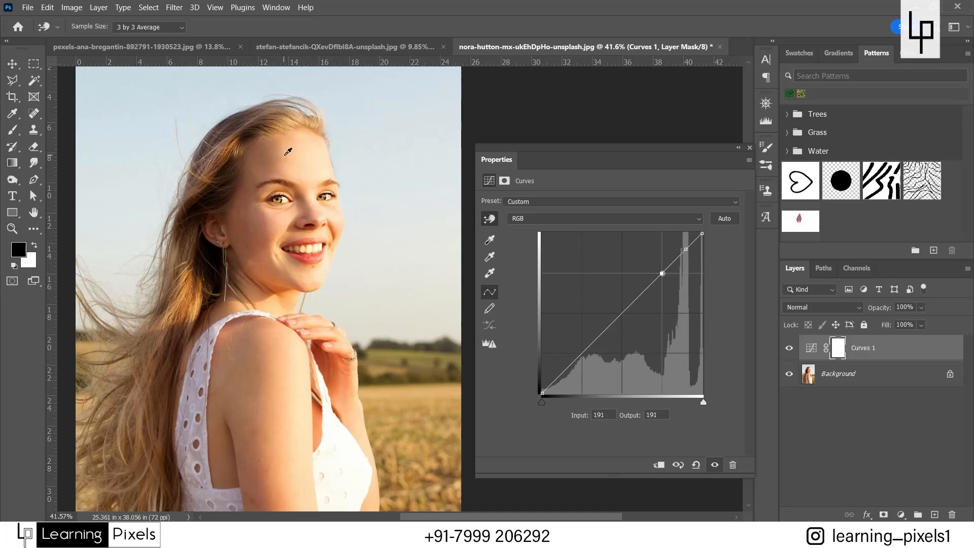
left_click(686, 250)
key("Down")
key("Down")
key("Down")
key("Down")
key("Down")
key("Down")
key("Down")
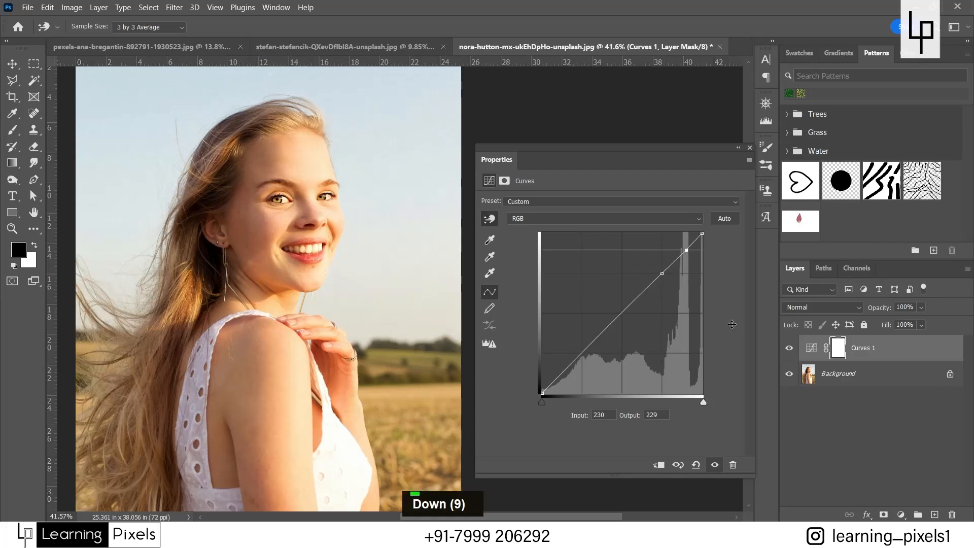
key("Down")
key("Down")
key("Down")
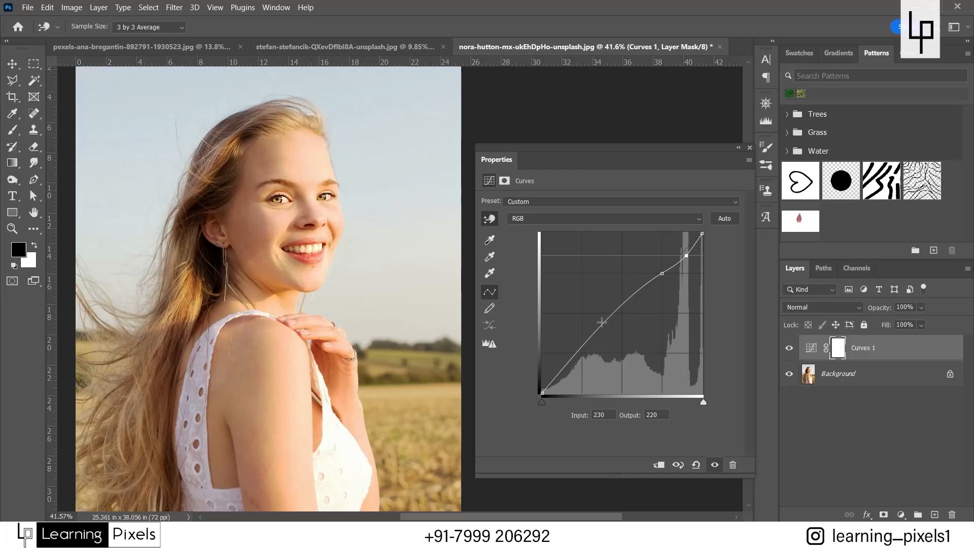
Add a point at input 106, output 106, move the highlight point to input 229, output 225, and reset the curve.
left_click_drag(609, 318, 609, 327)
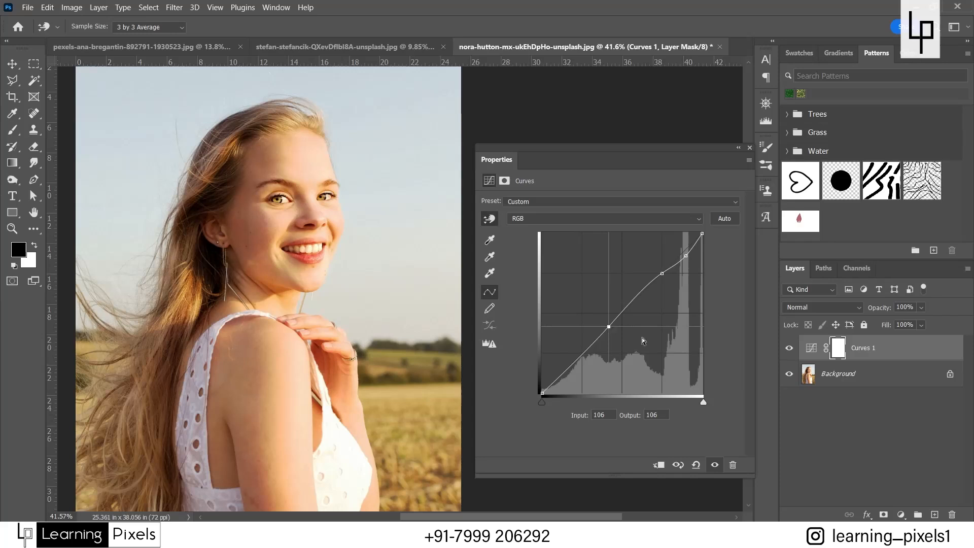
mouse_move(686, 256)
left_mouse_down()
mouse_move(692, 261)
mouse_move(688, 252)
left_mouse_up()
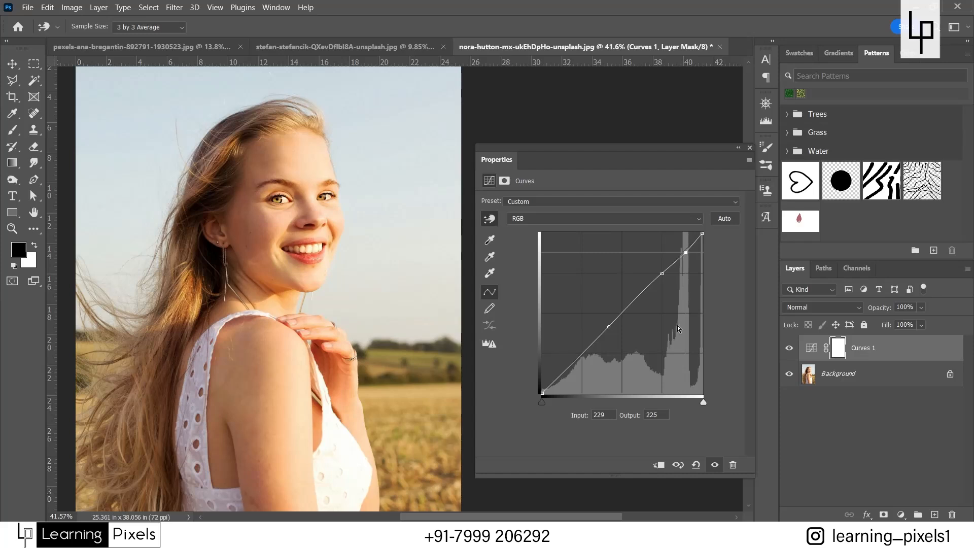
left_click(697, 464)
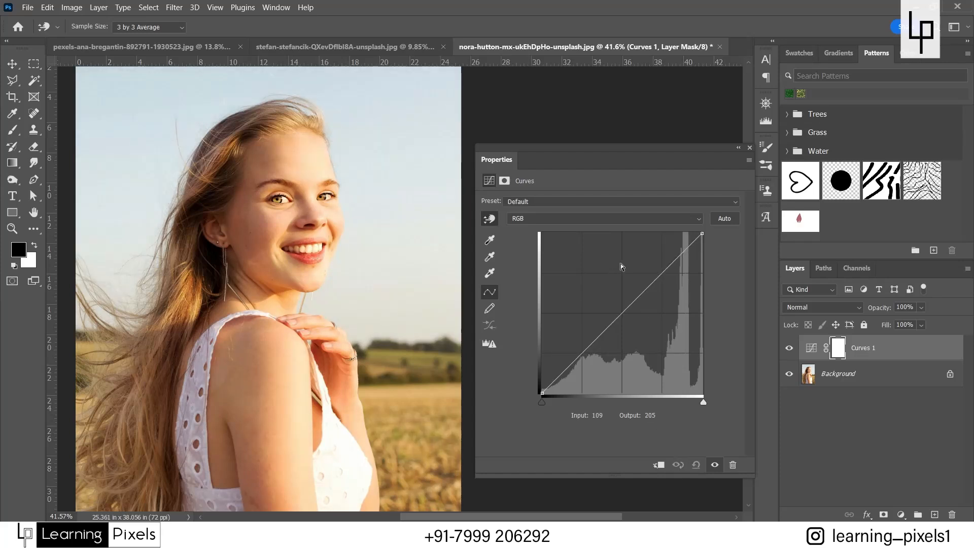
Brighten the forehead tones at input 229 with on-image adjustment on the RGB curve, and reset the curve.
left_click(497, 217)
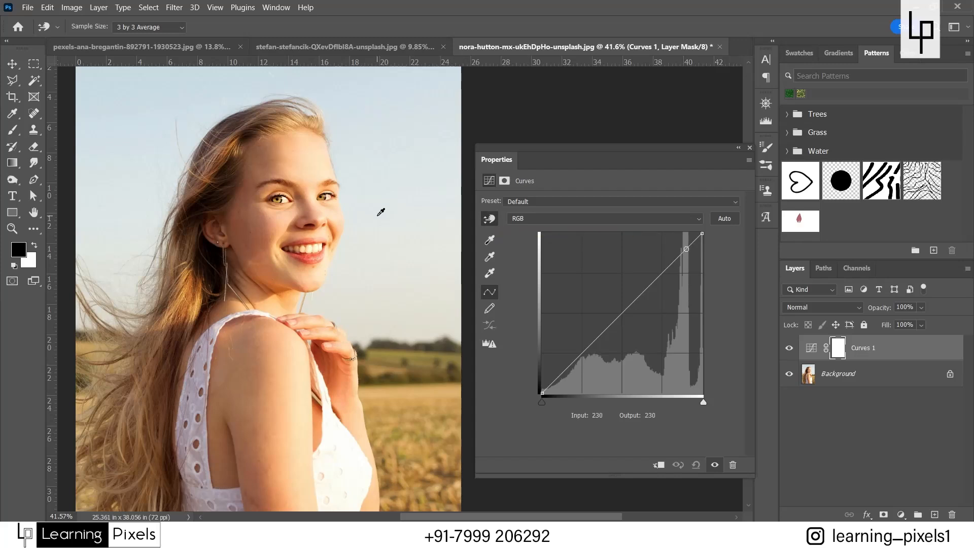
left_click(312, 152)
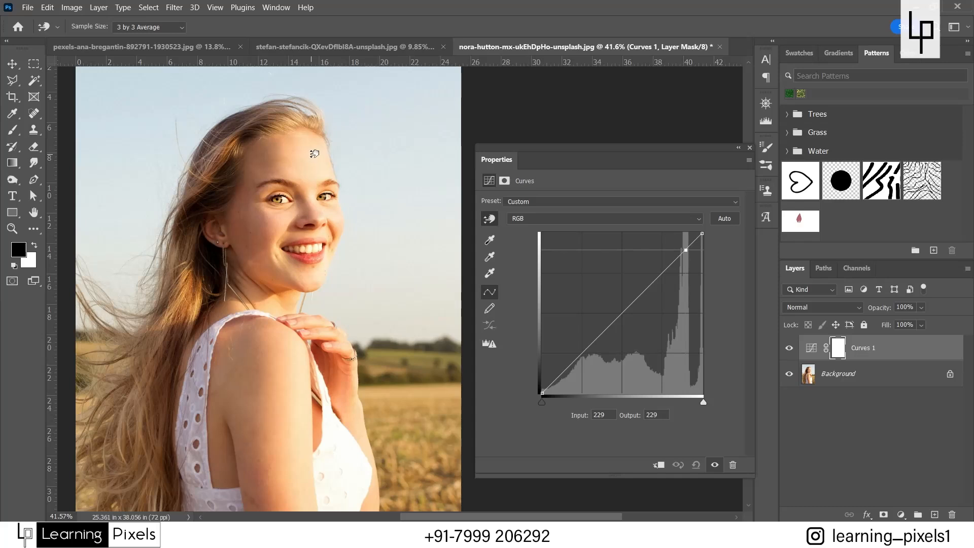
left_click_drag(314, 153, 314, 146)
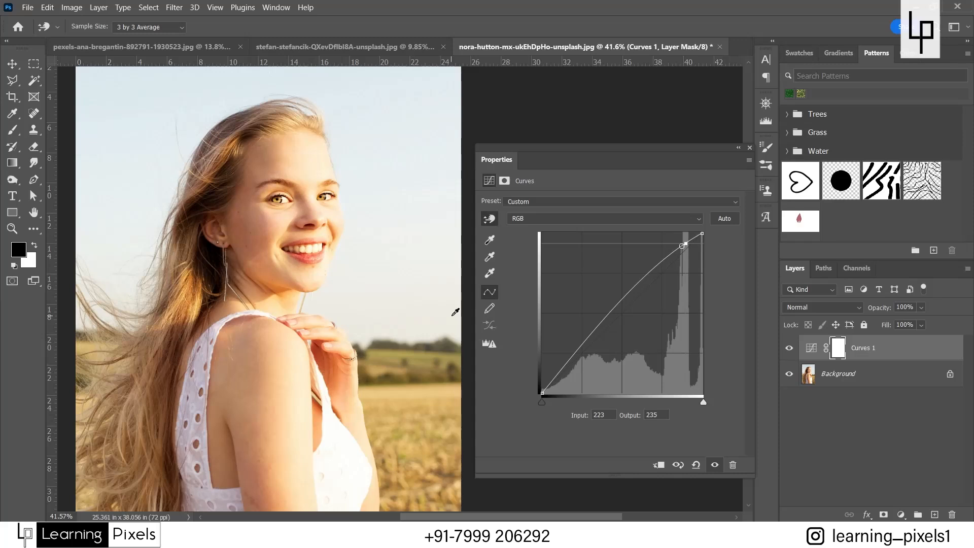
left_click(695, 465)
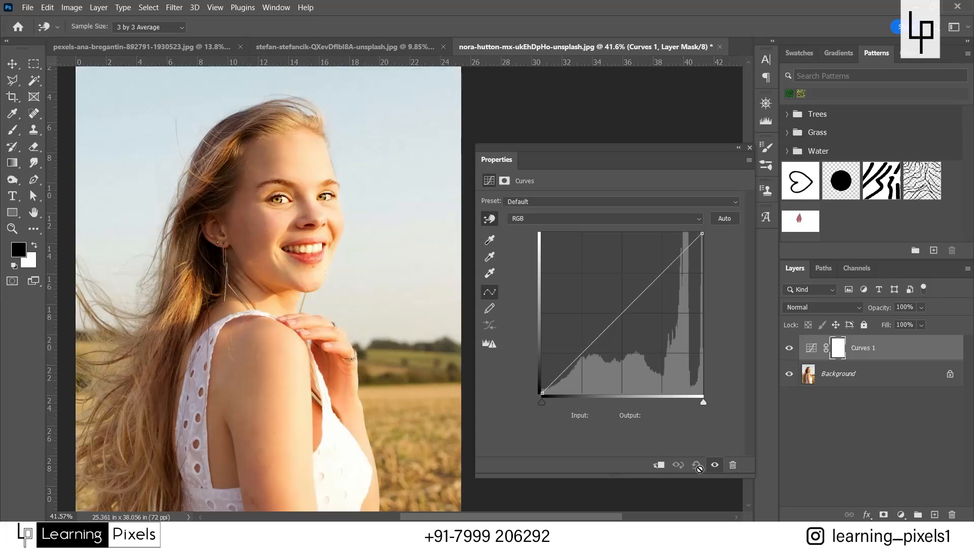
Sample the green strip behind the field on the Red channel, lower its point at input 121 to output 111, and compare with the layer hidden.
left_click(578, 217)
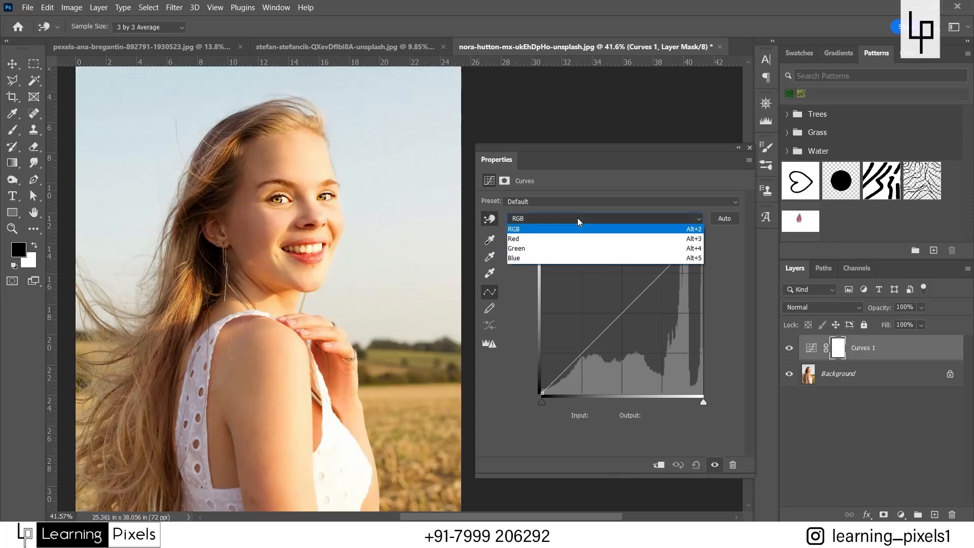
left_click(540, 239)
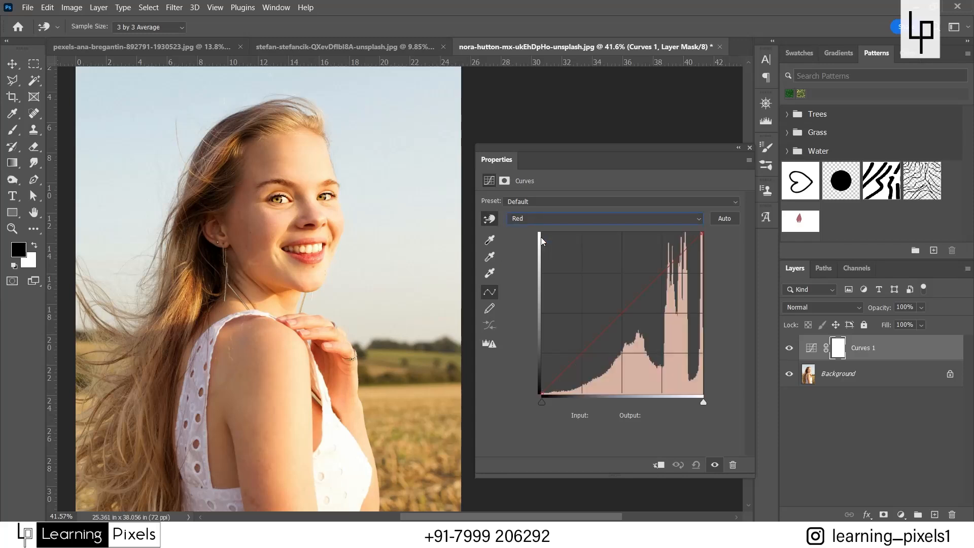
left_click(428, 374)
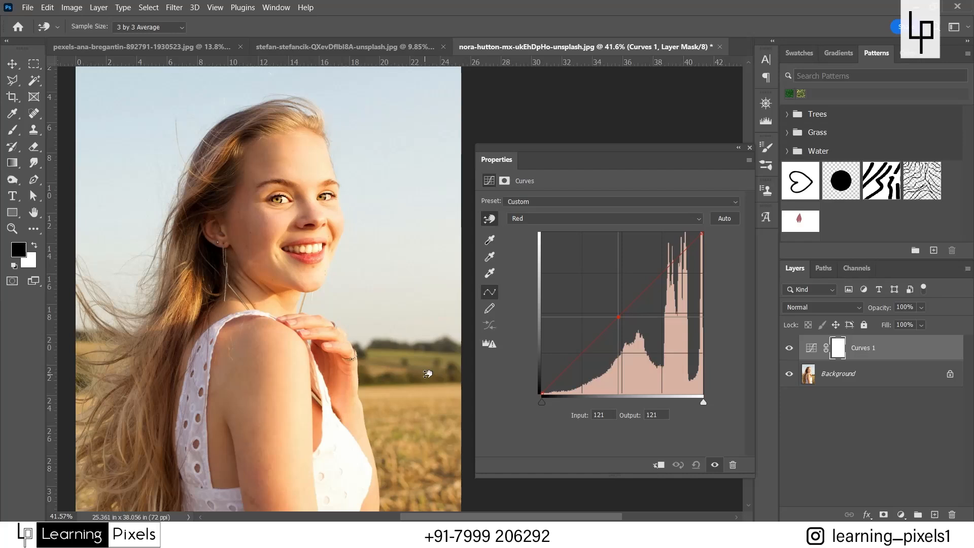
left_click_drag(428, 373, 428, 380)
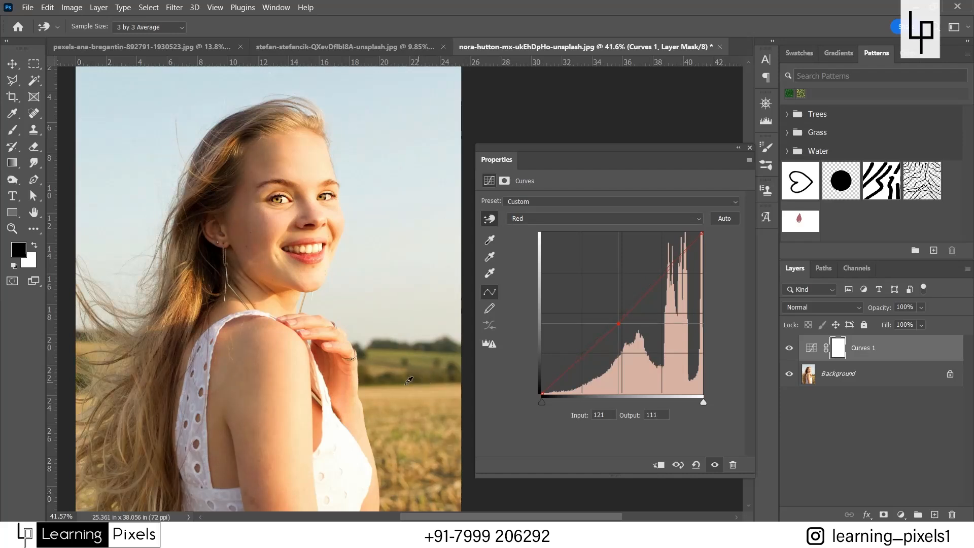
left_click(789, 349)
left_click(788, 349)
Lower the Red channel's point at input 121 further to output 100 with on-image adjustment on the background greenery.
scroll(287, 307, "up", 3)
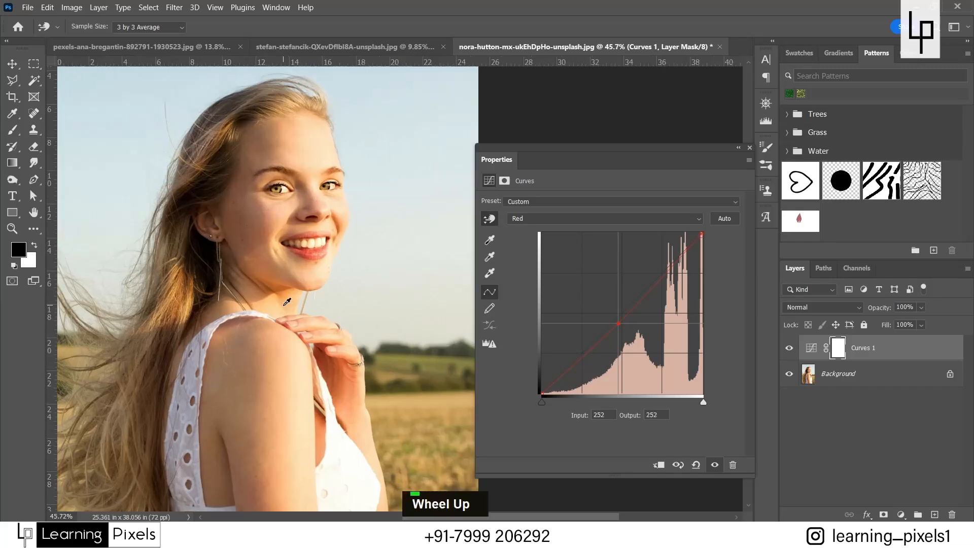
scroll(294, 300, "down", 5)
scroll(395, 366, "up", 2)
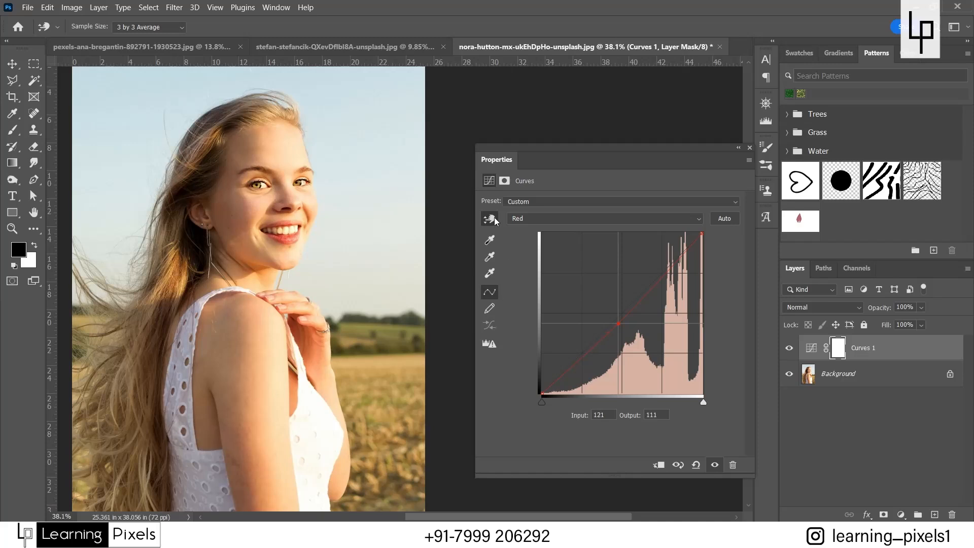
left_click(490, 218)
left_click_drag(394, 343, 394, 348)
scroll(382, 244, "down", 1)
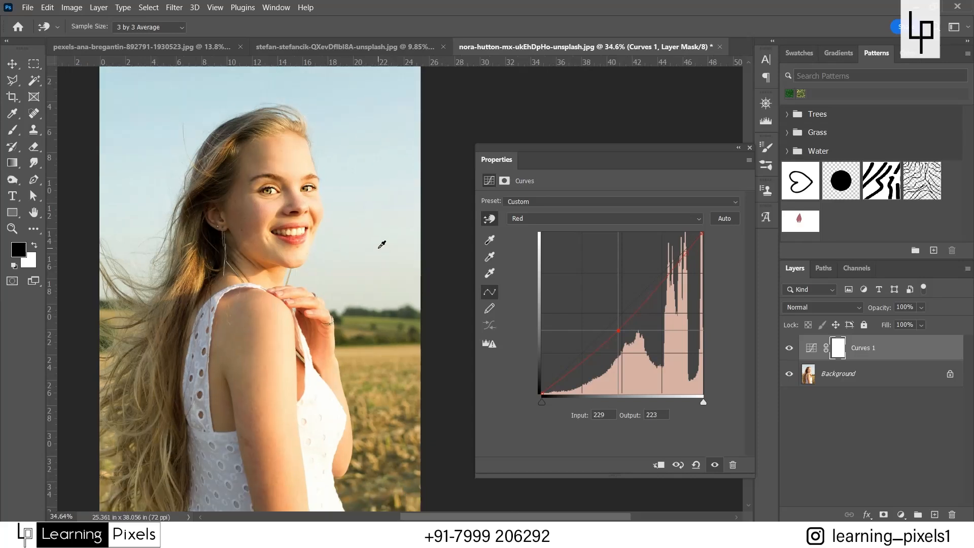
scroll(365, 241, "down", 1)
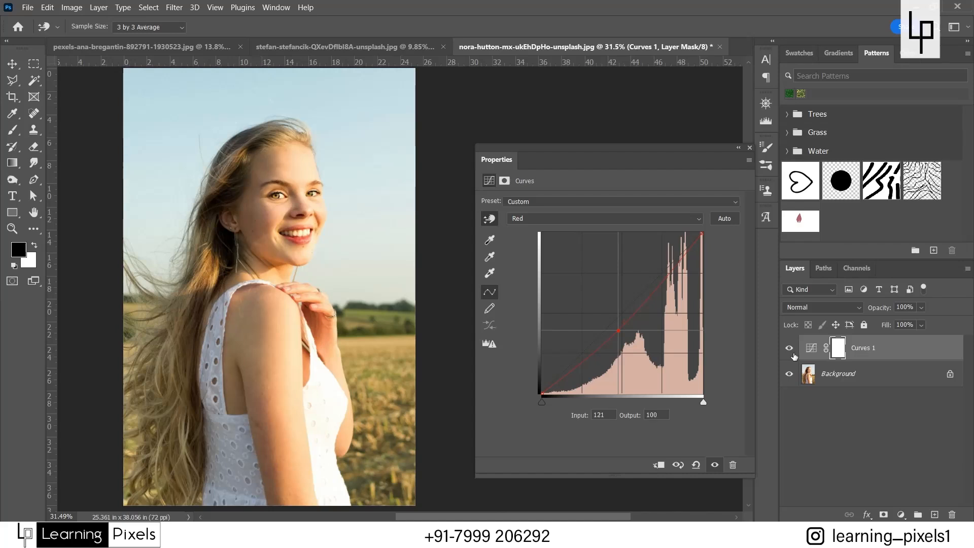
Paint black over the woman on the Curves 1 mask with a 700 px brush at 0% hardness, and compare with the layer hidden.
left_click(835, 347)
key("b")
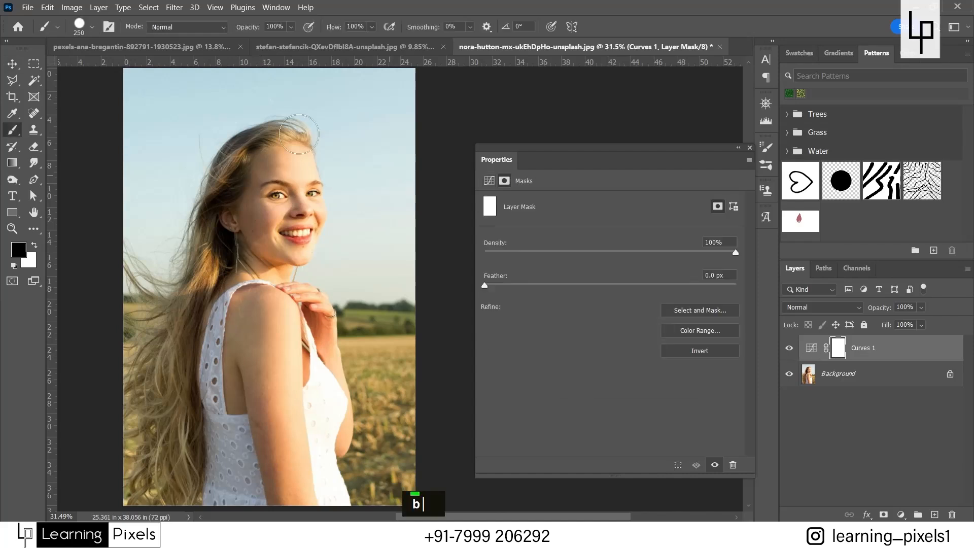
left_click(93, 27)
left_click(72, 95)
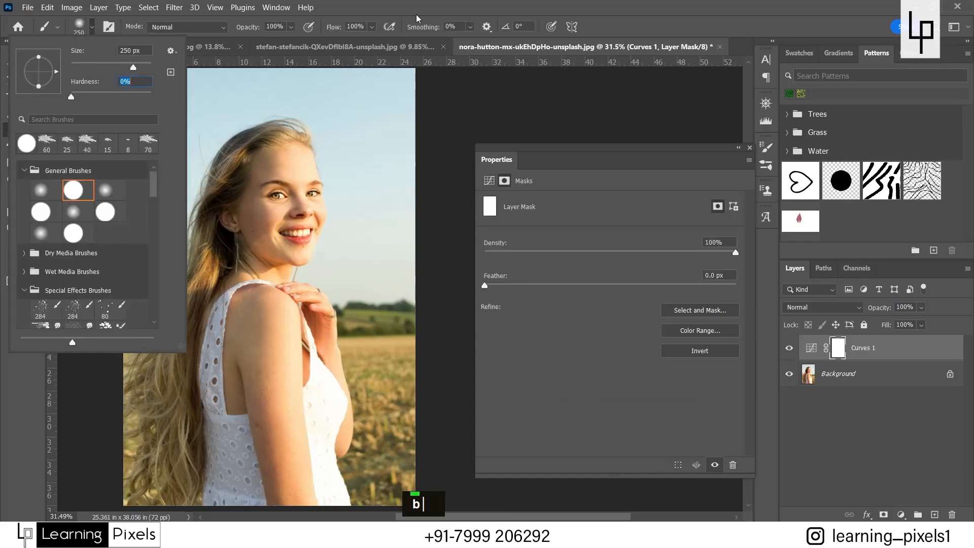
left_click(469, 6)
key("bracketright")
key("bracketright")
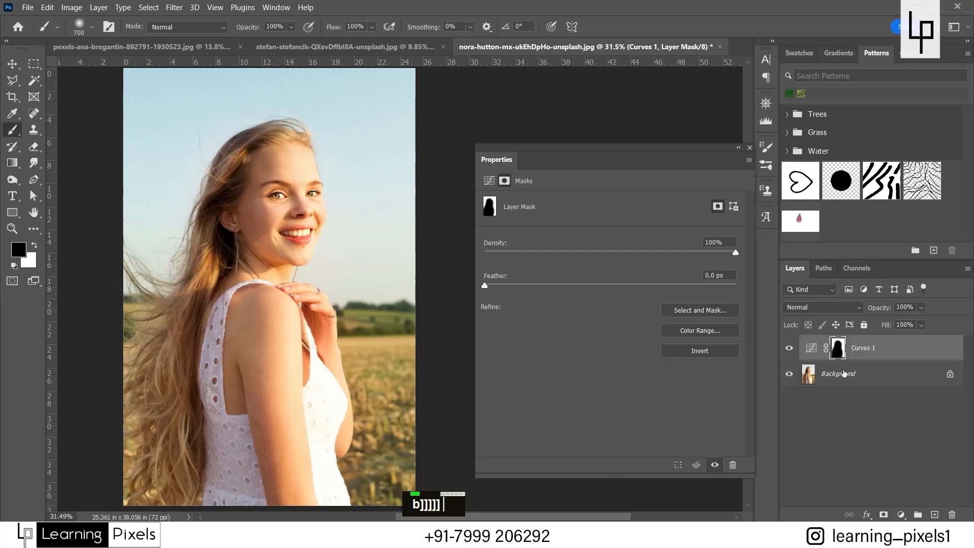
left_click(789, 348)
left_click(790, 350)
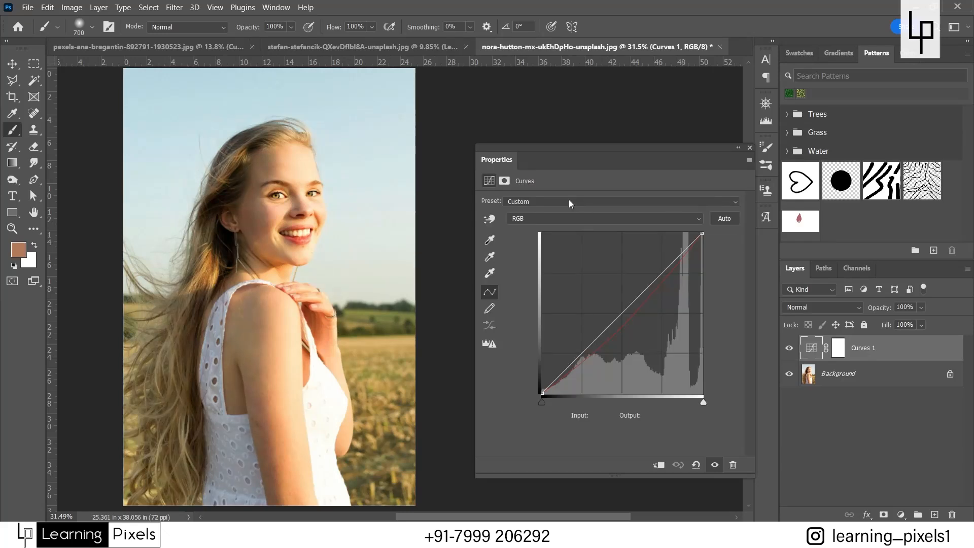
Try the Color Negative, Cross Process, Increase Contrast and Negative curve presets, and revert to the custom curve.
left_click(569, 203)
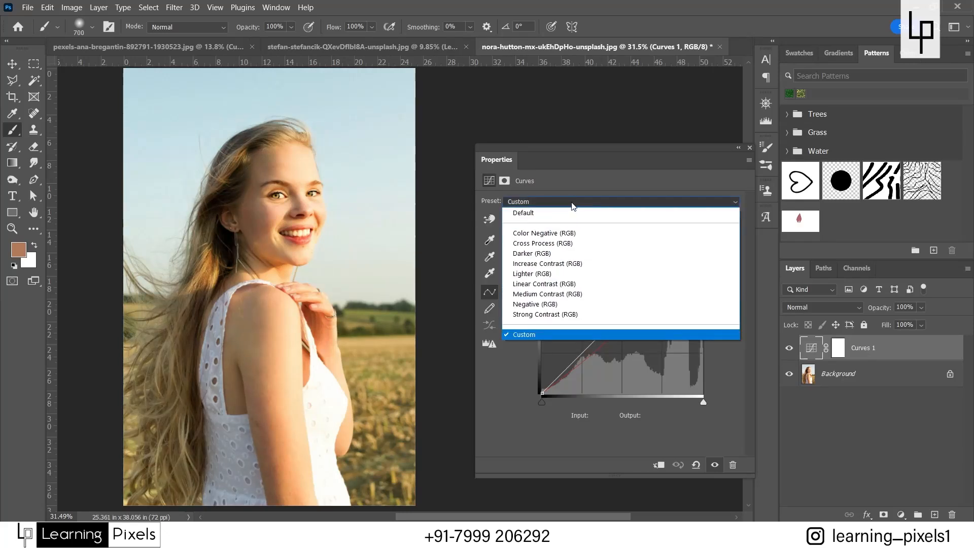
left_click(584, 233)
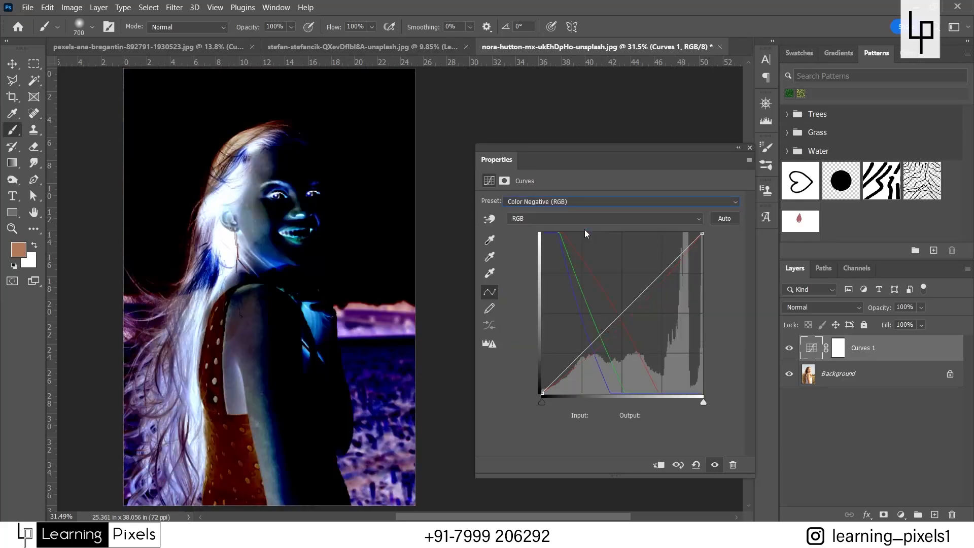
left_click(570, 201)
left_click(560, 247)
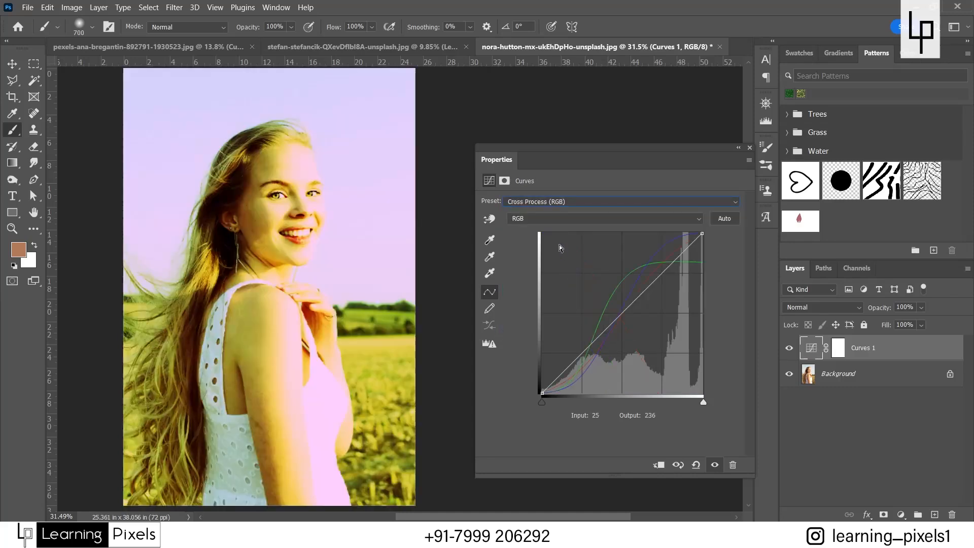
left_click(570, 202)
left_click(558, 263)
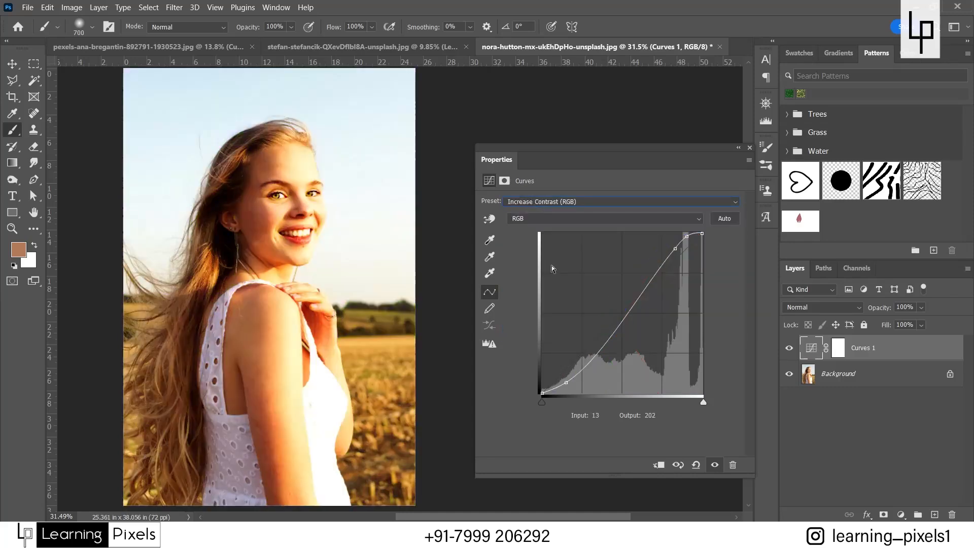
left_click(570, 202)
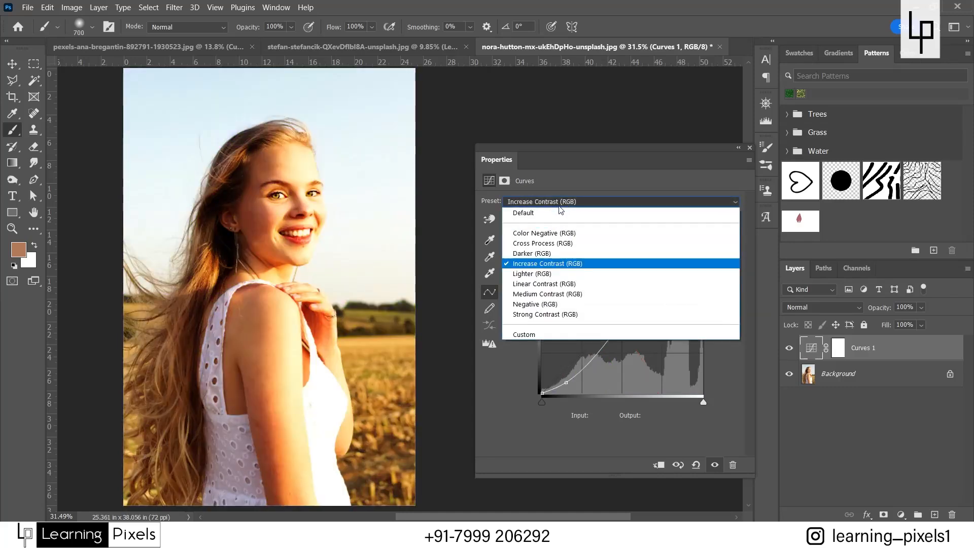
left_click(573, 305)
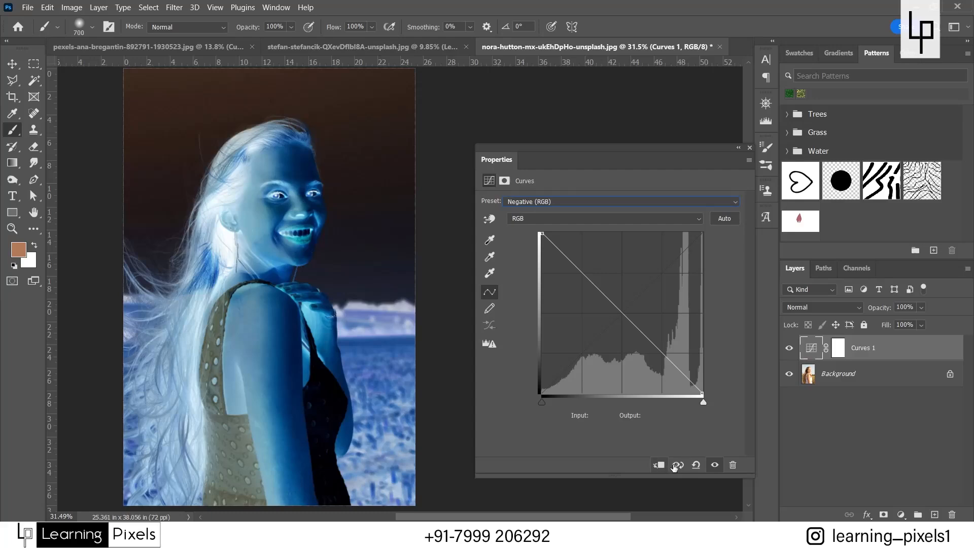
left_click(695, 464)
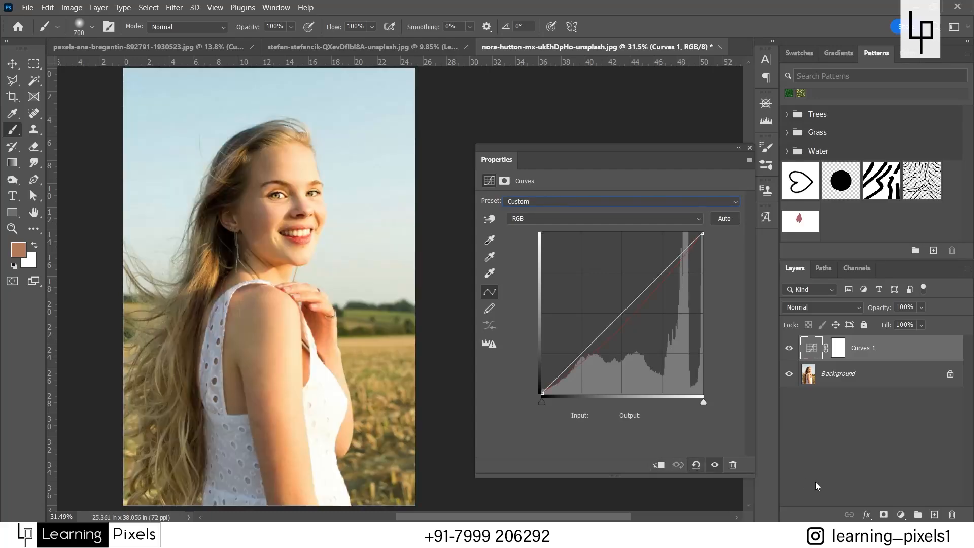